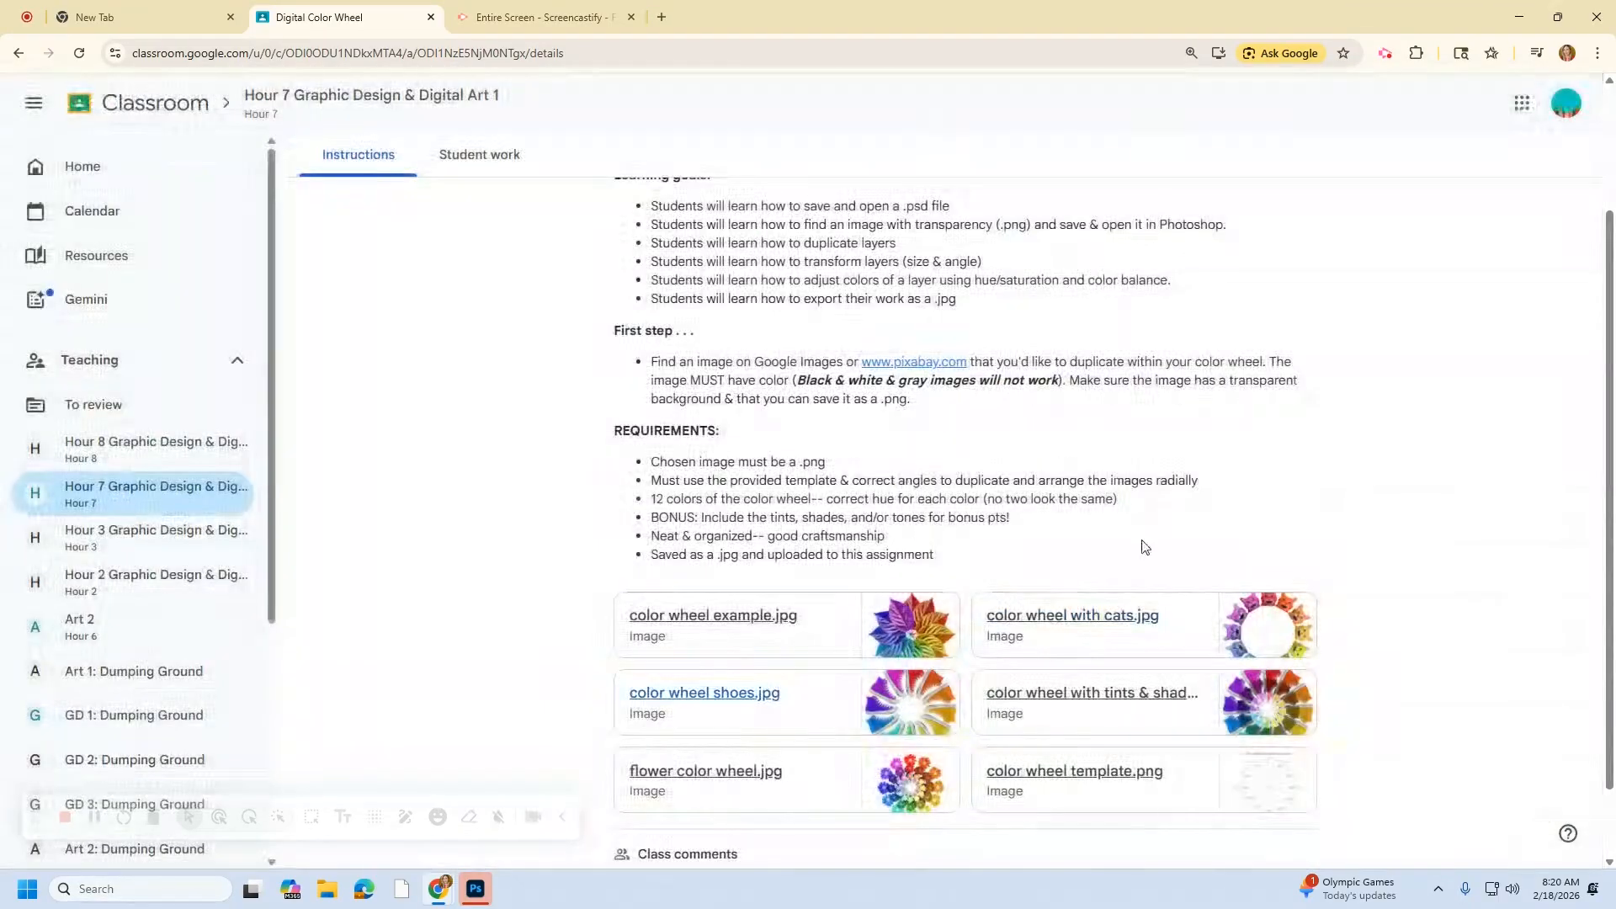
# Review the Digital Color Wheel assignment, open its linked Pixabay site and search for "mushroom"
pyautogui.scroll(2, 735, 259)
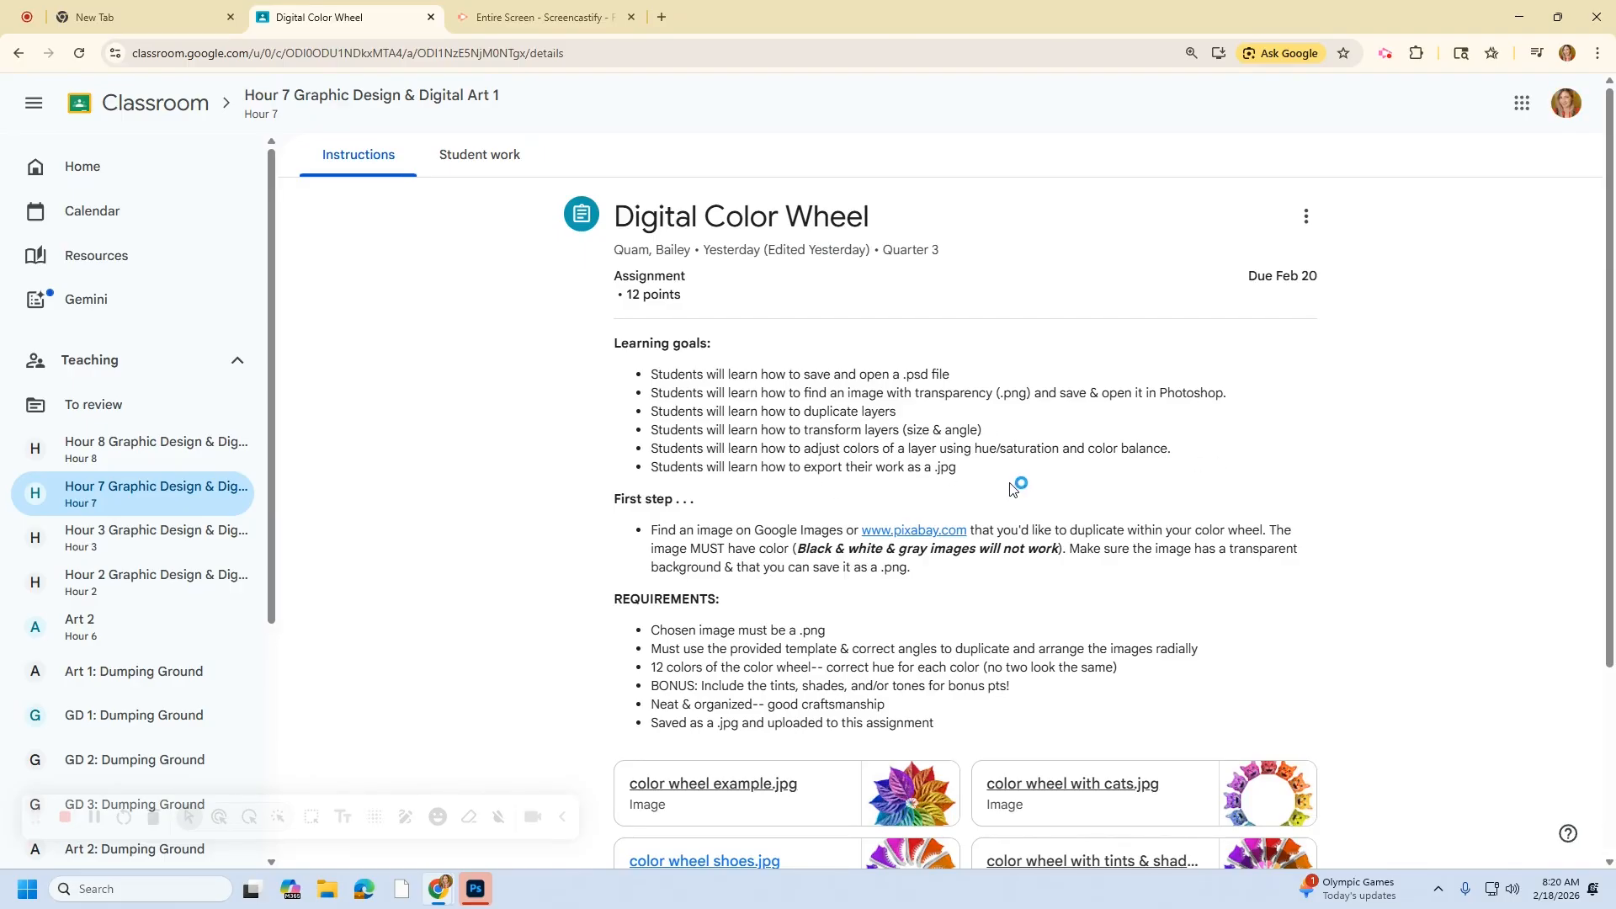
pyautogui.scroll(-1, 1013, 488)
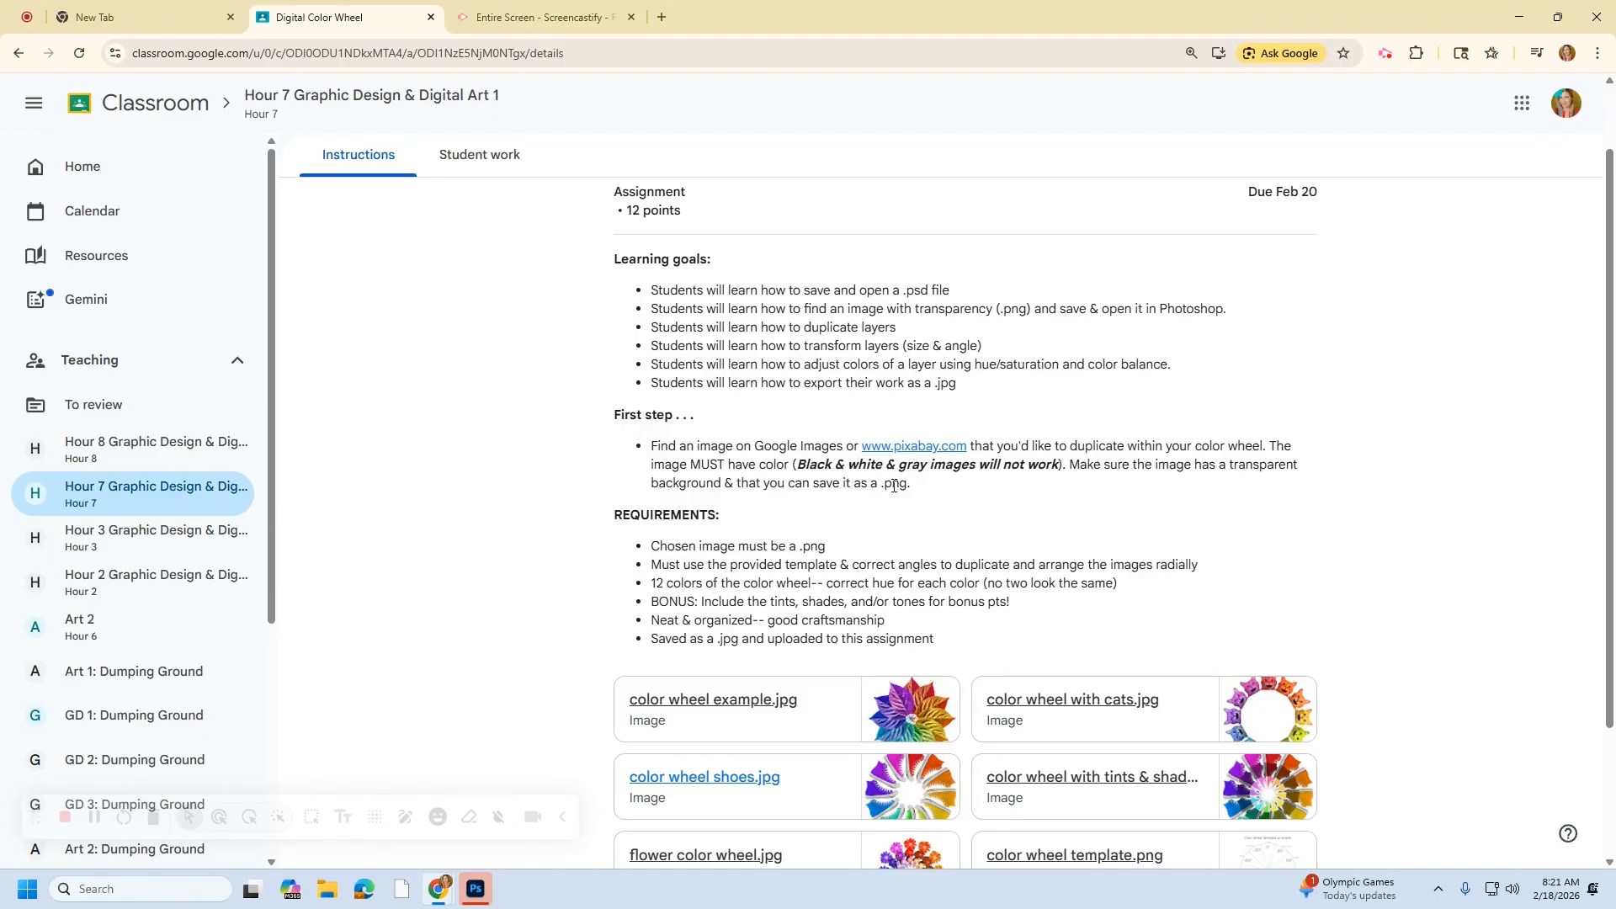
pyautogui.click(904, 452)
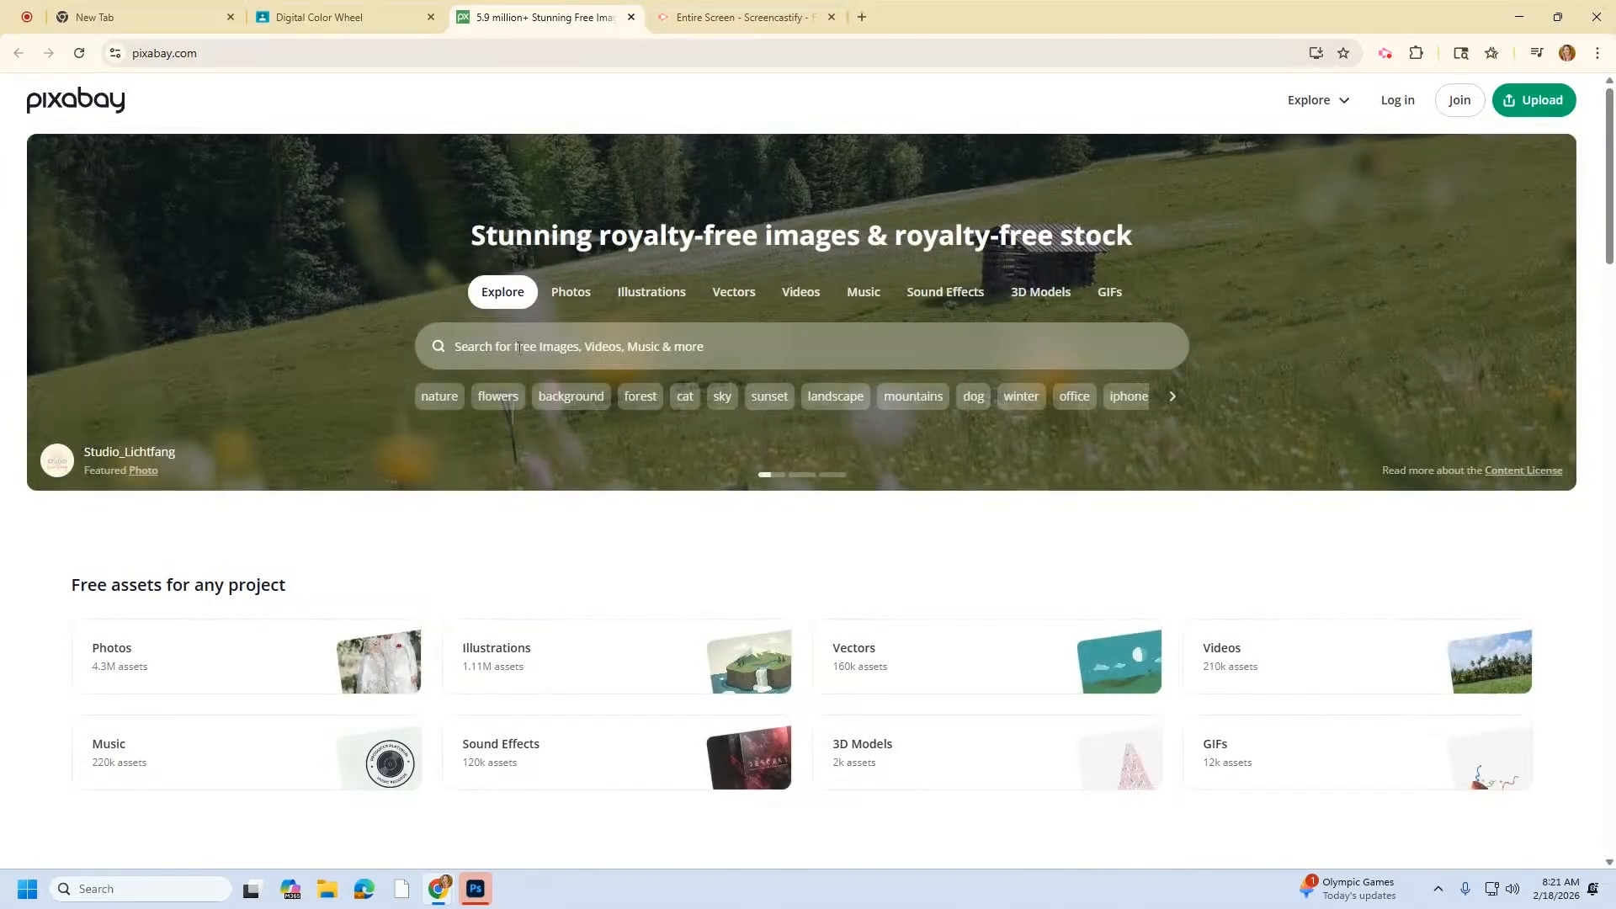
pyautogui.click(519, 346)
pyautogui.write('mushroom')
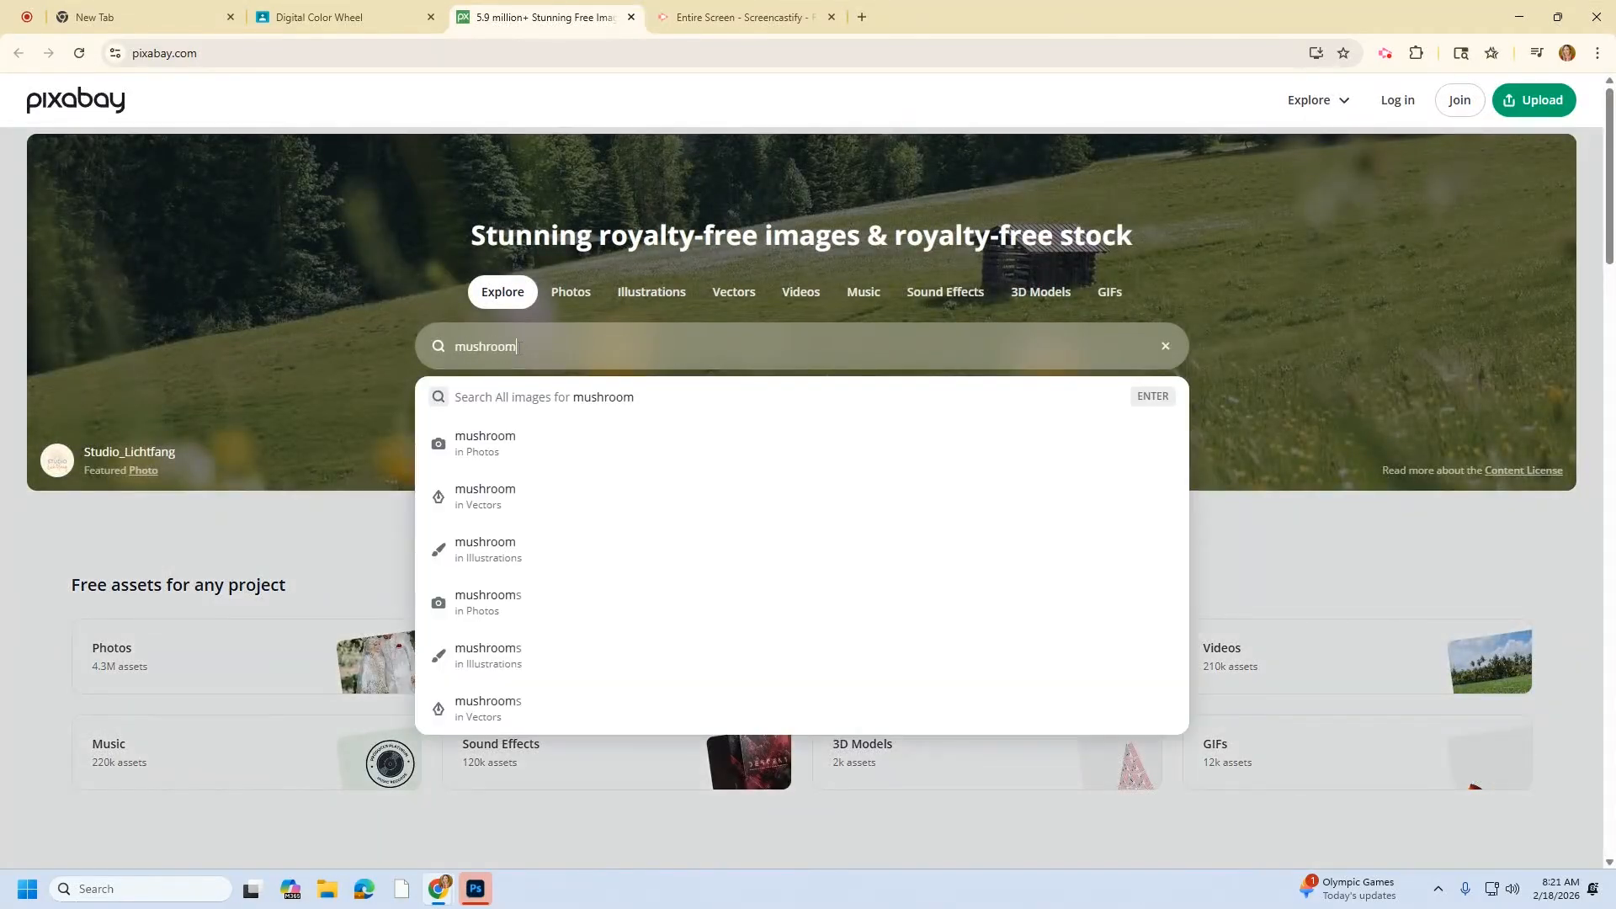
pyautogui.press('Return')
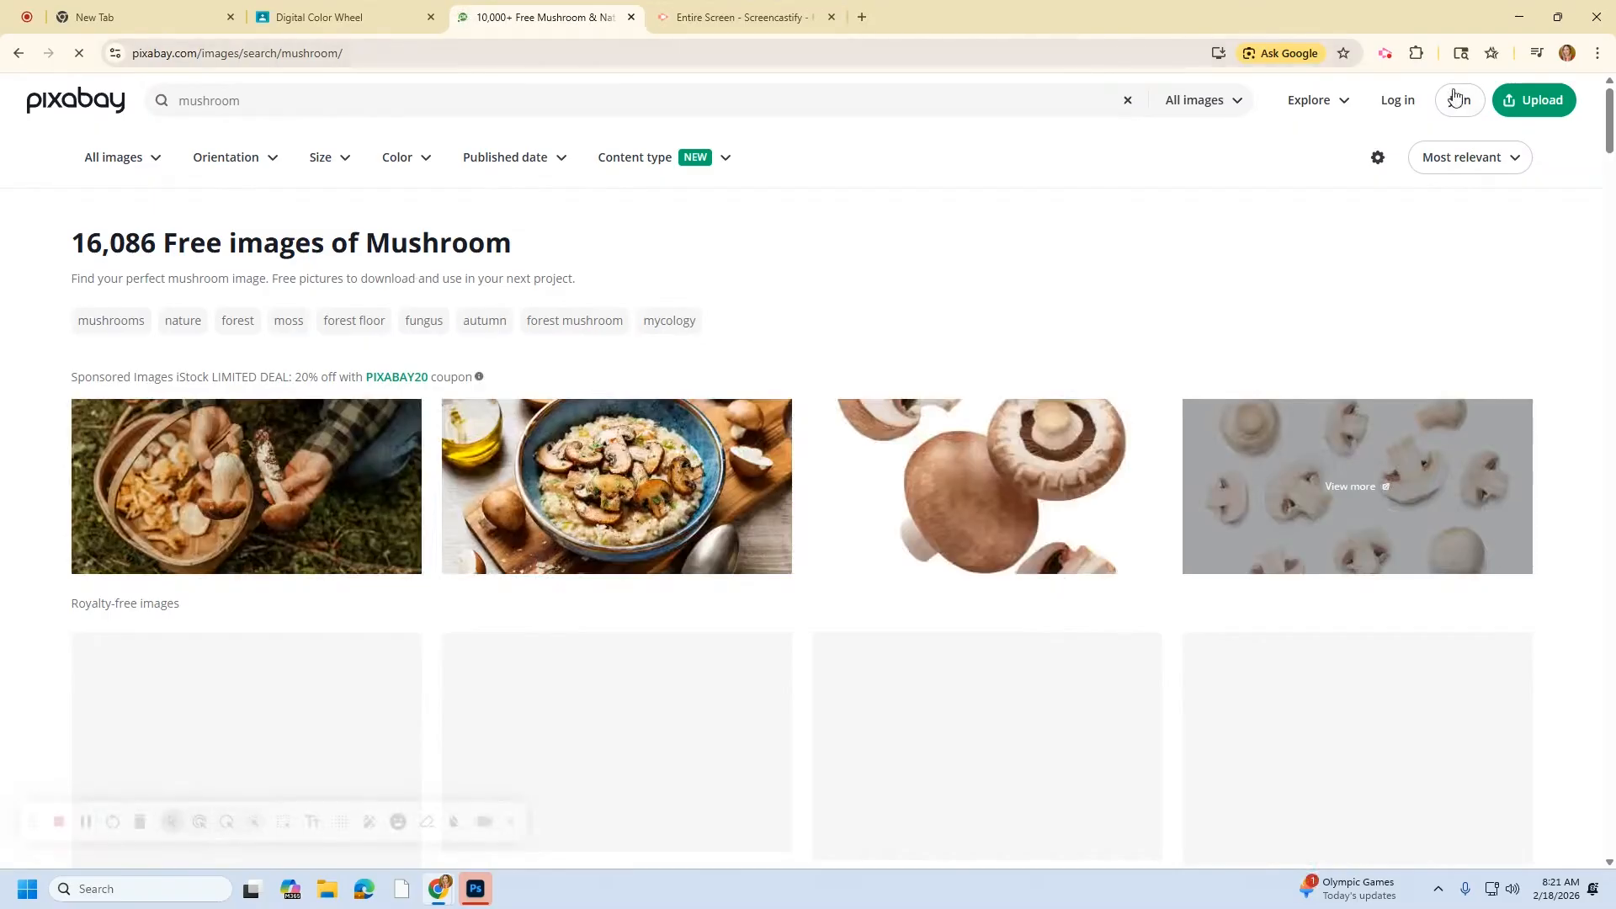
# Restrict the mushroom search results to illustrations
pyautogui.scroll(-5, 742, 483)
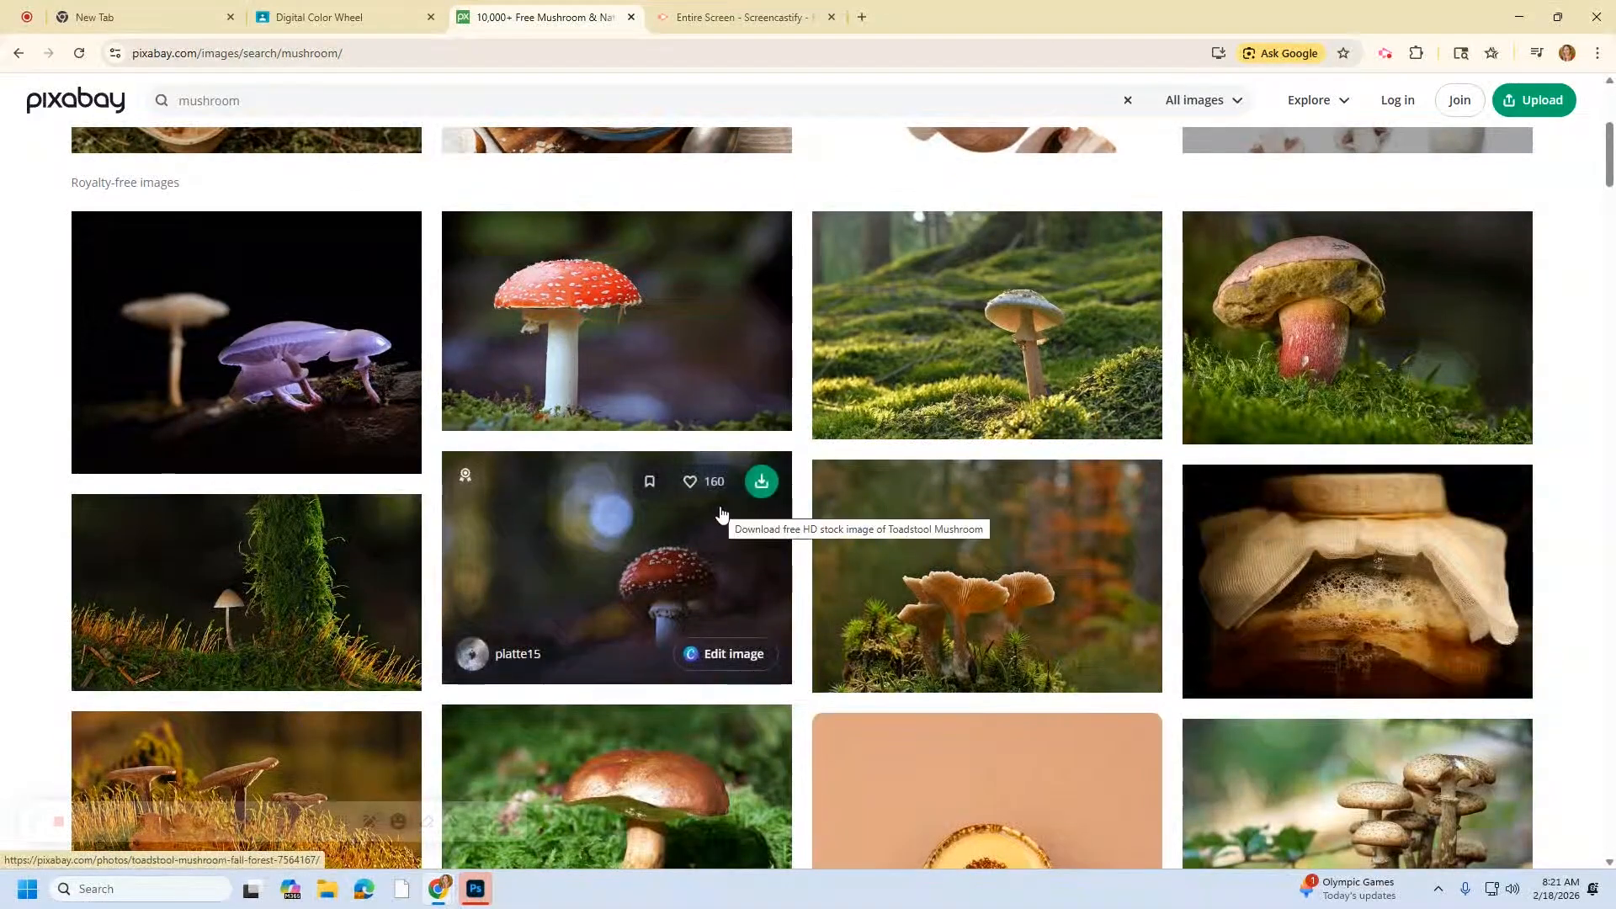
pyautogui.scroll(5, 721, 515)
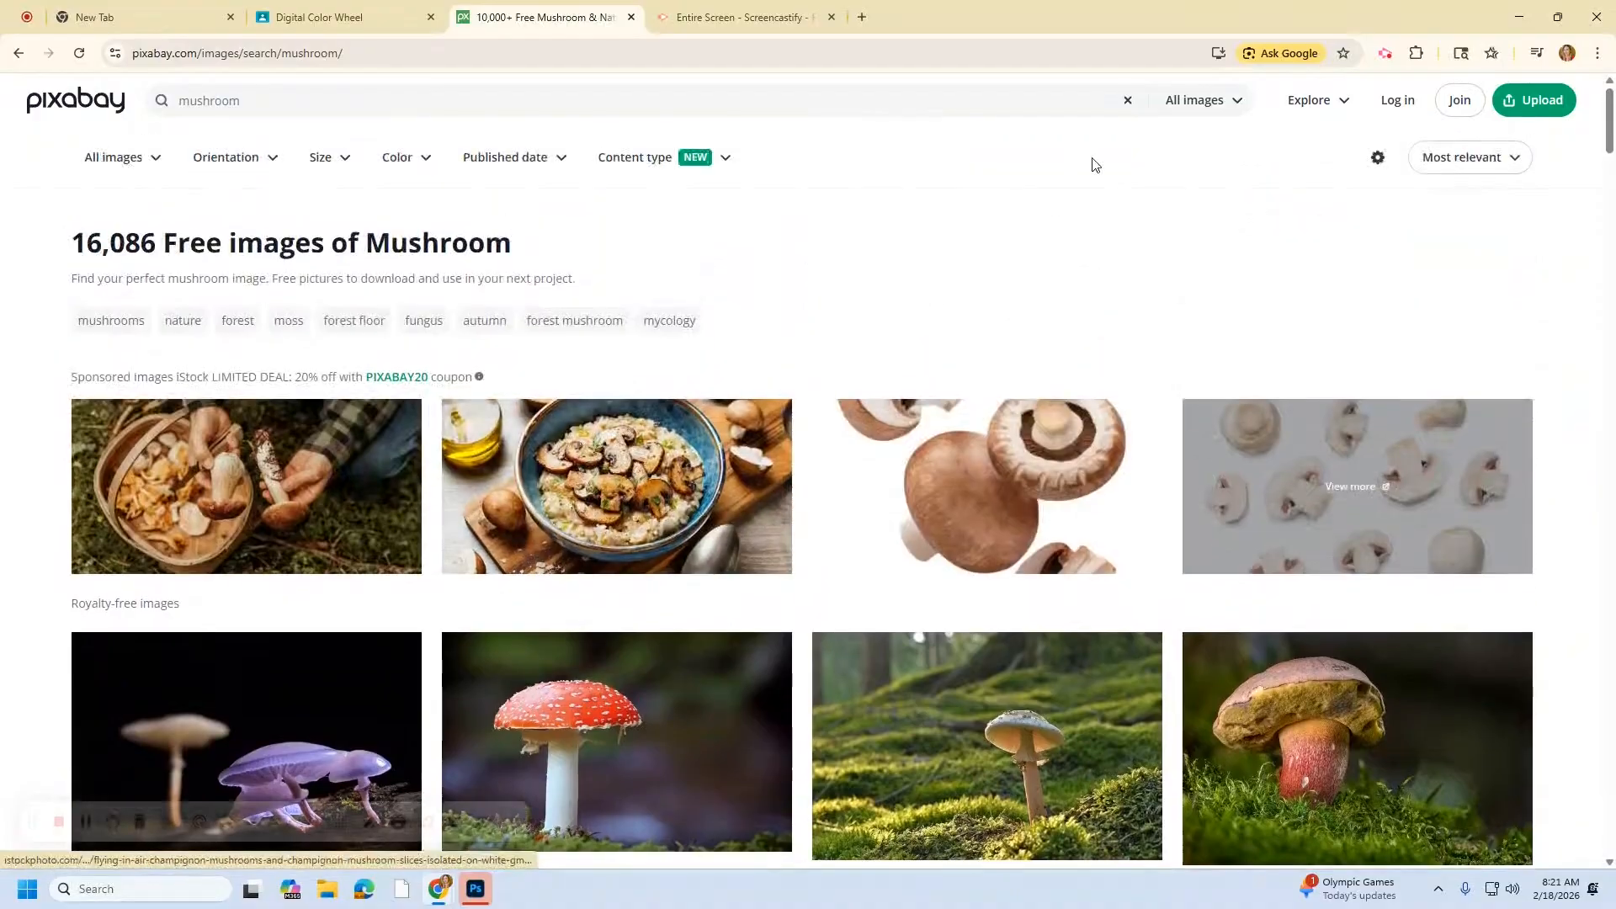
pyautogui.click(1195, 110)
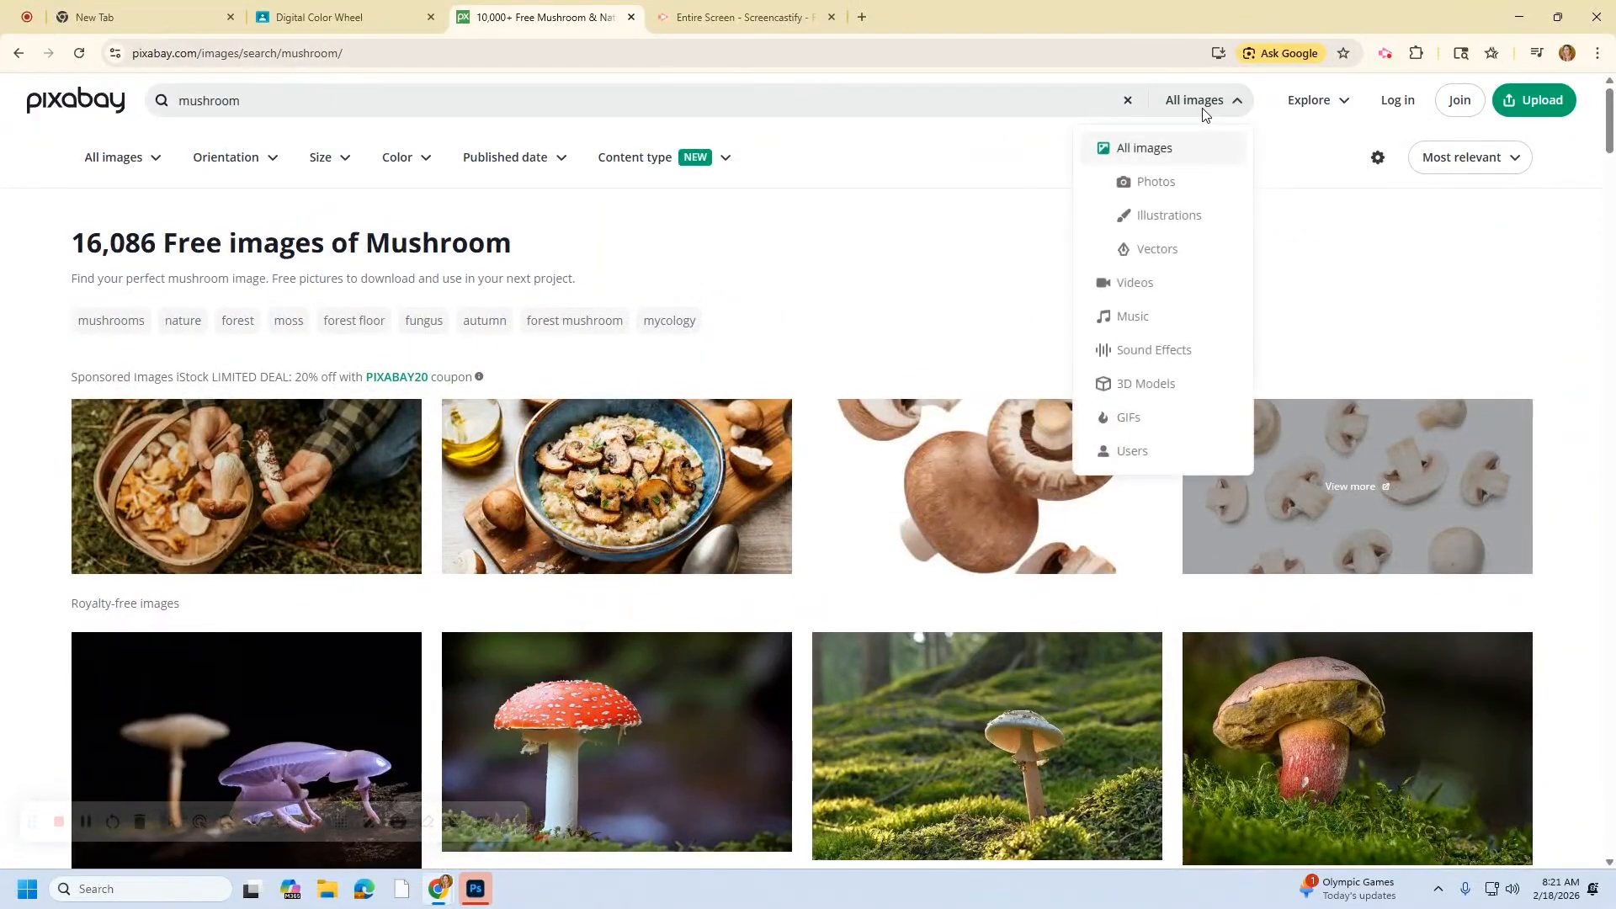
pyautogui.click(1158, 217)
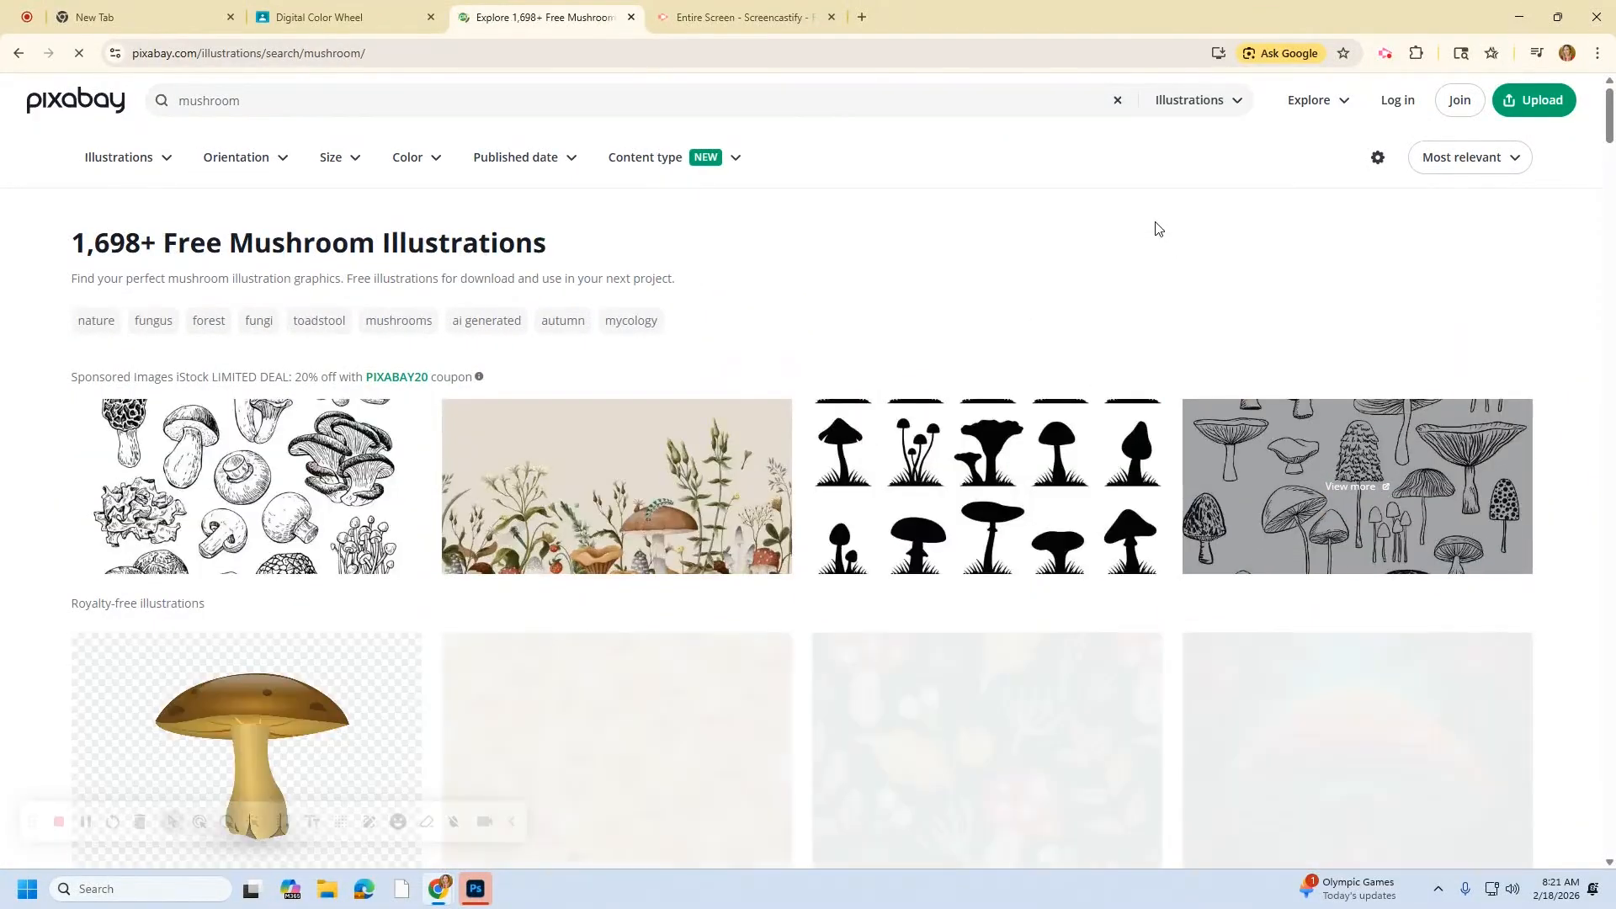
# Examine the mushroom illustrations for transparent backgrounds, view the brown cartoon mushroom's detail page and return to the results
pyautogui.scroll(-6, 1155, 229)
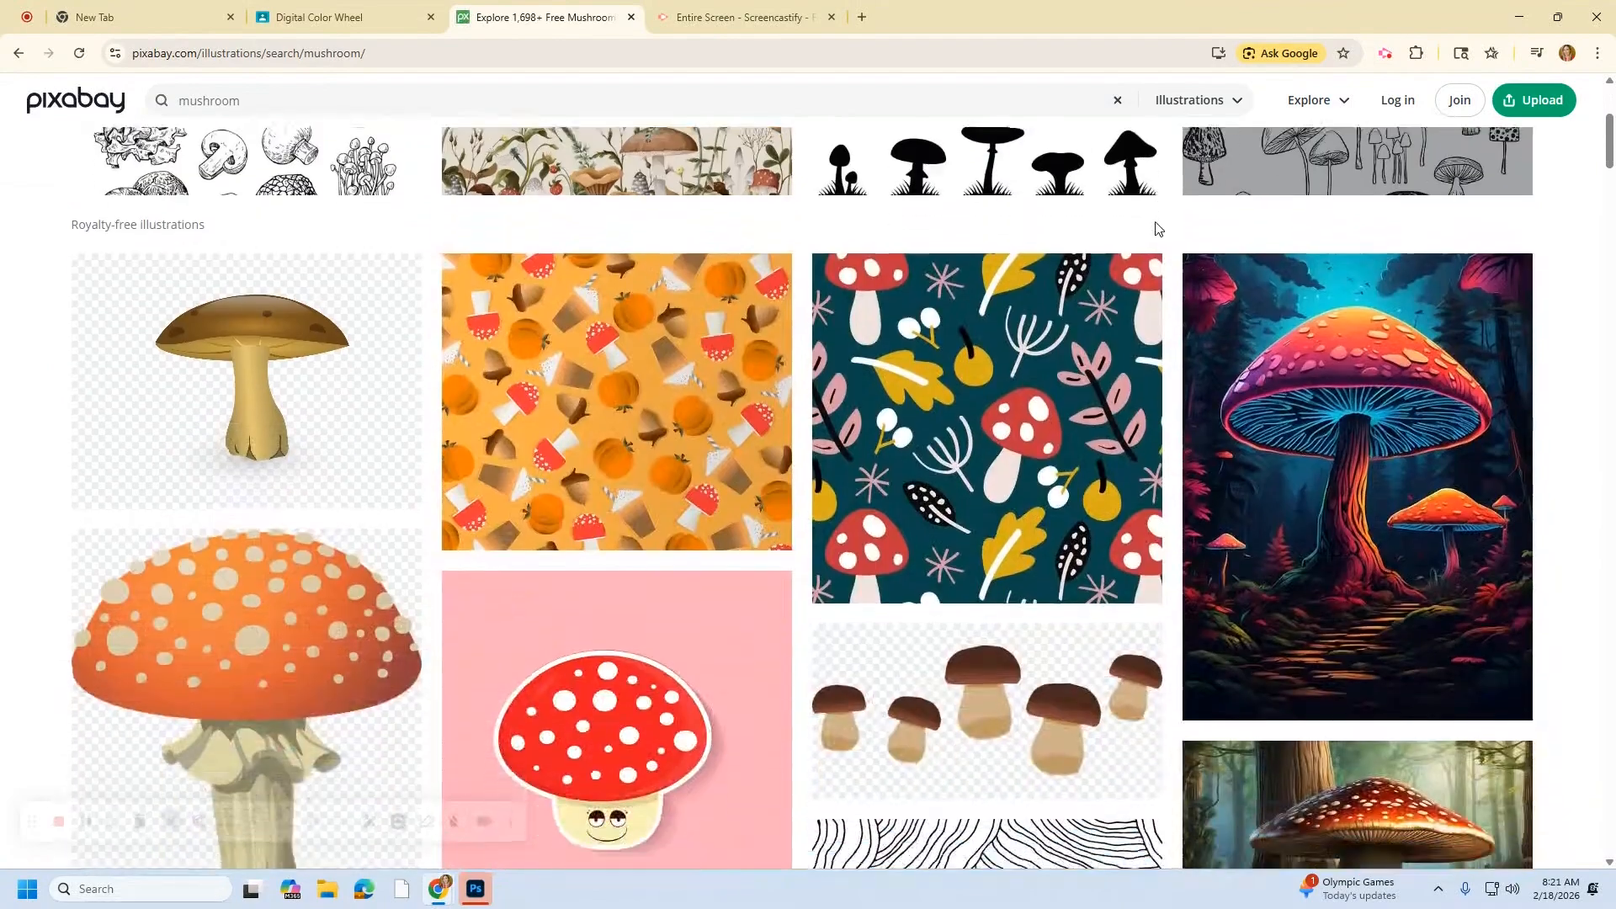
pyautogui.scroll(-1, 1158, 219)
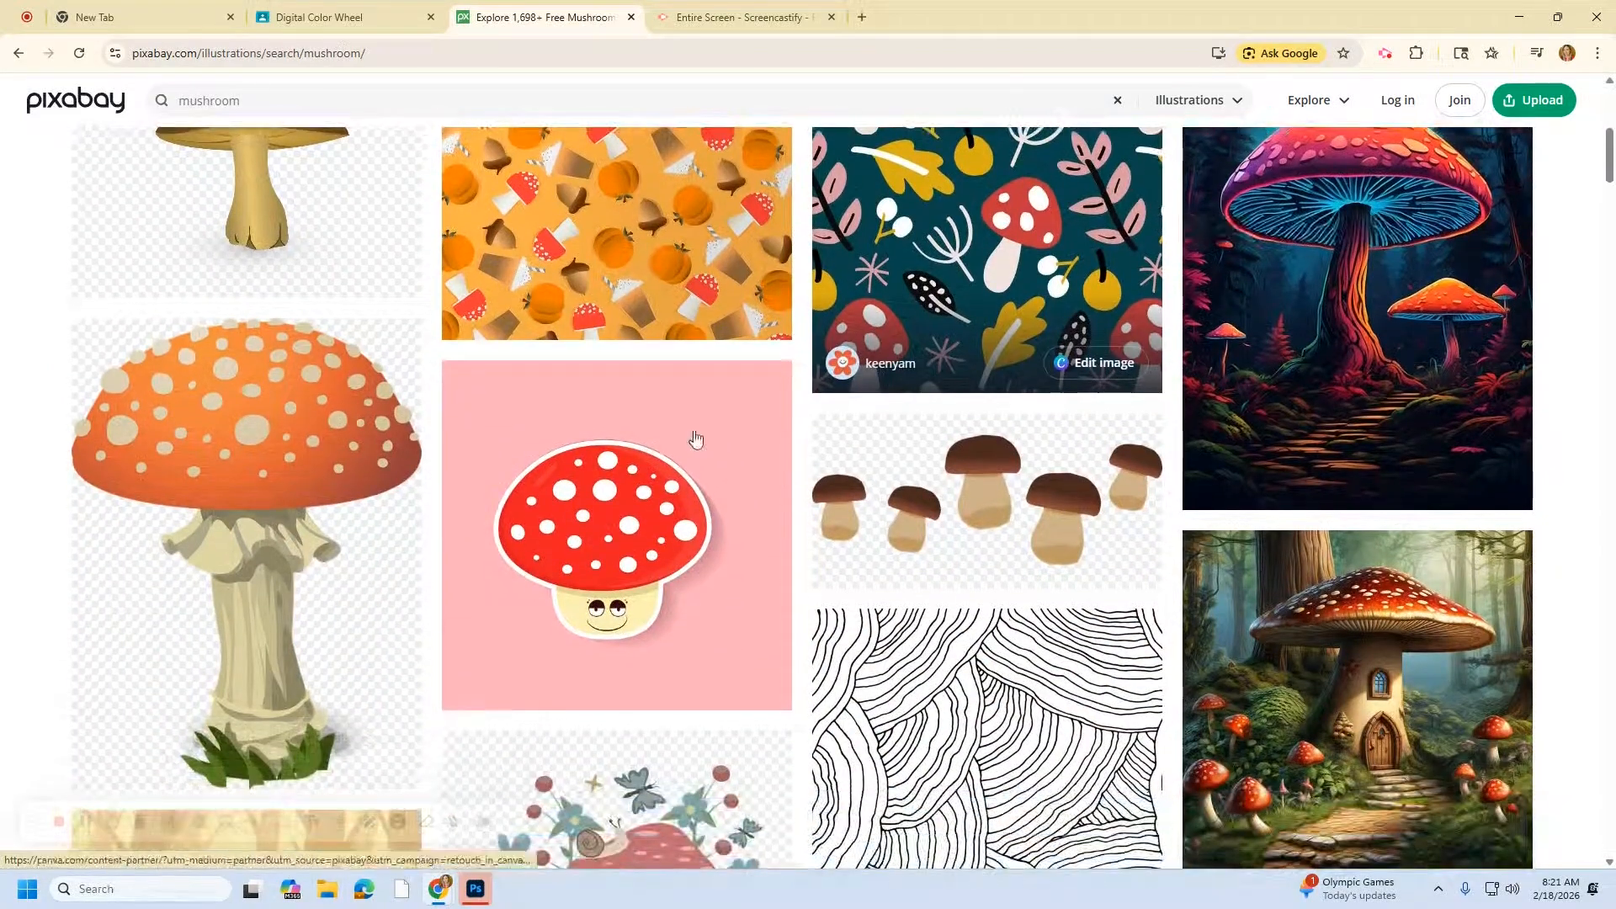
pyautogui.scroll(-2, 974, 564)
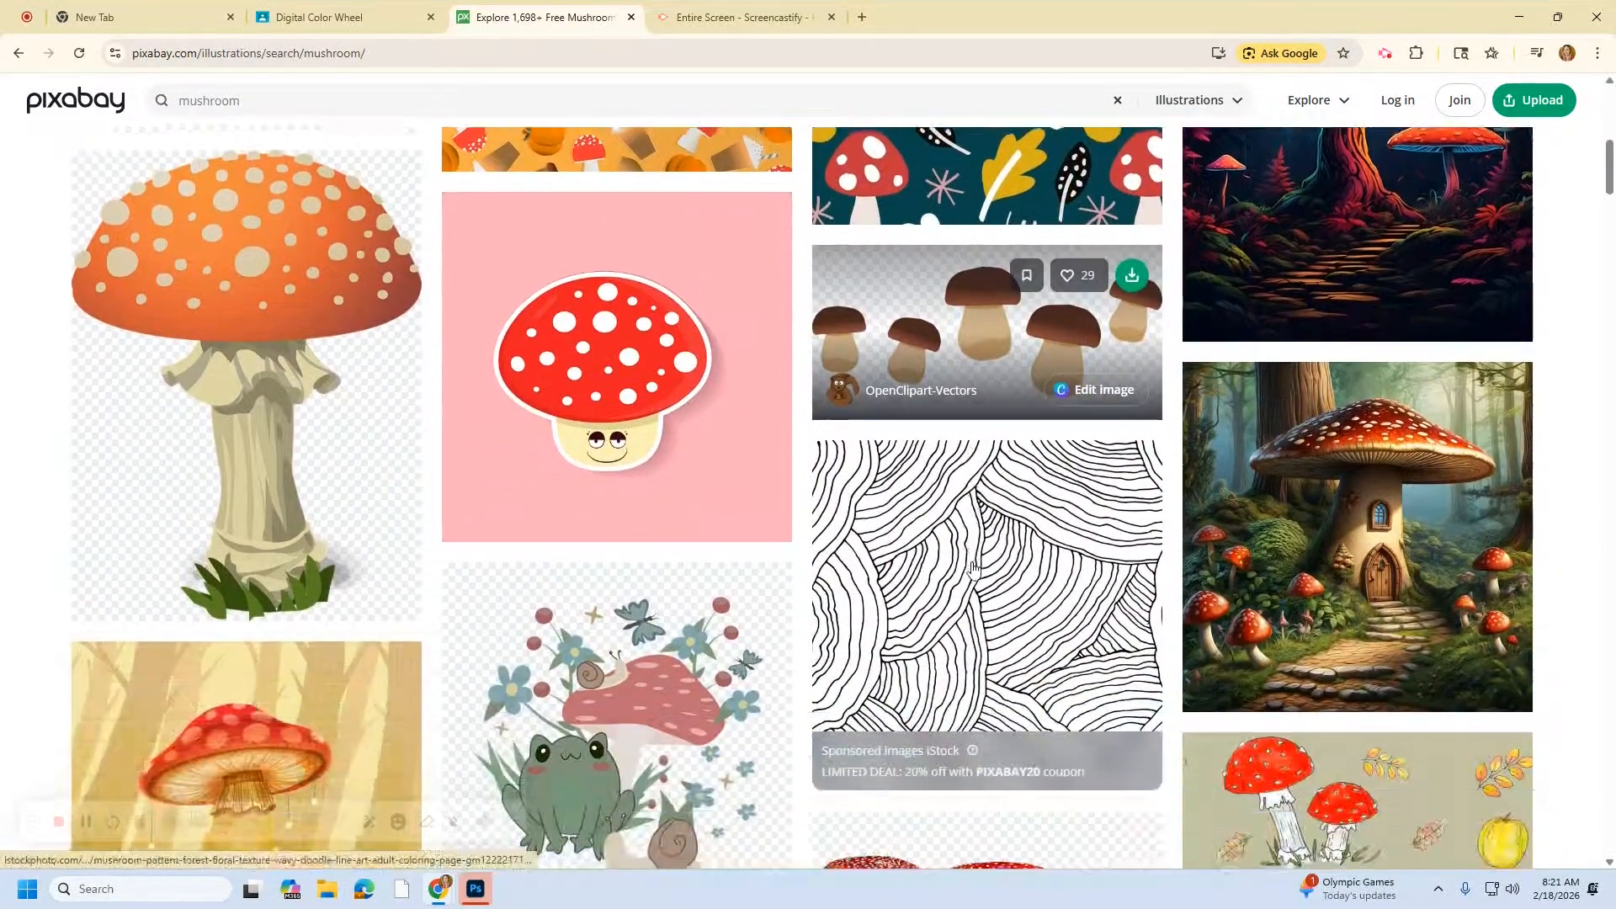
pyautogui.scroll(-10, 973, 564)
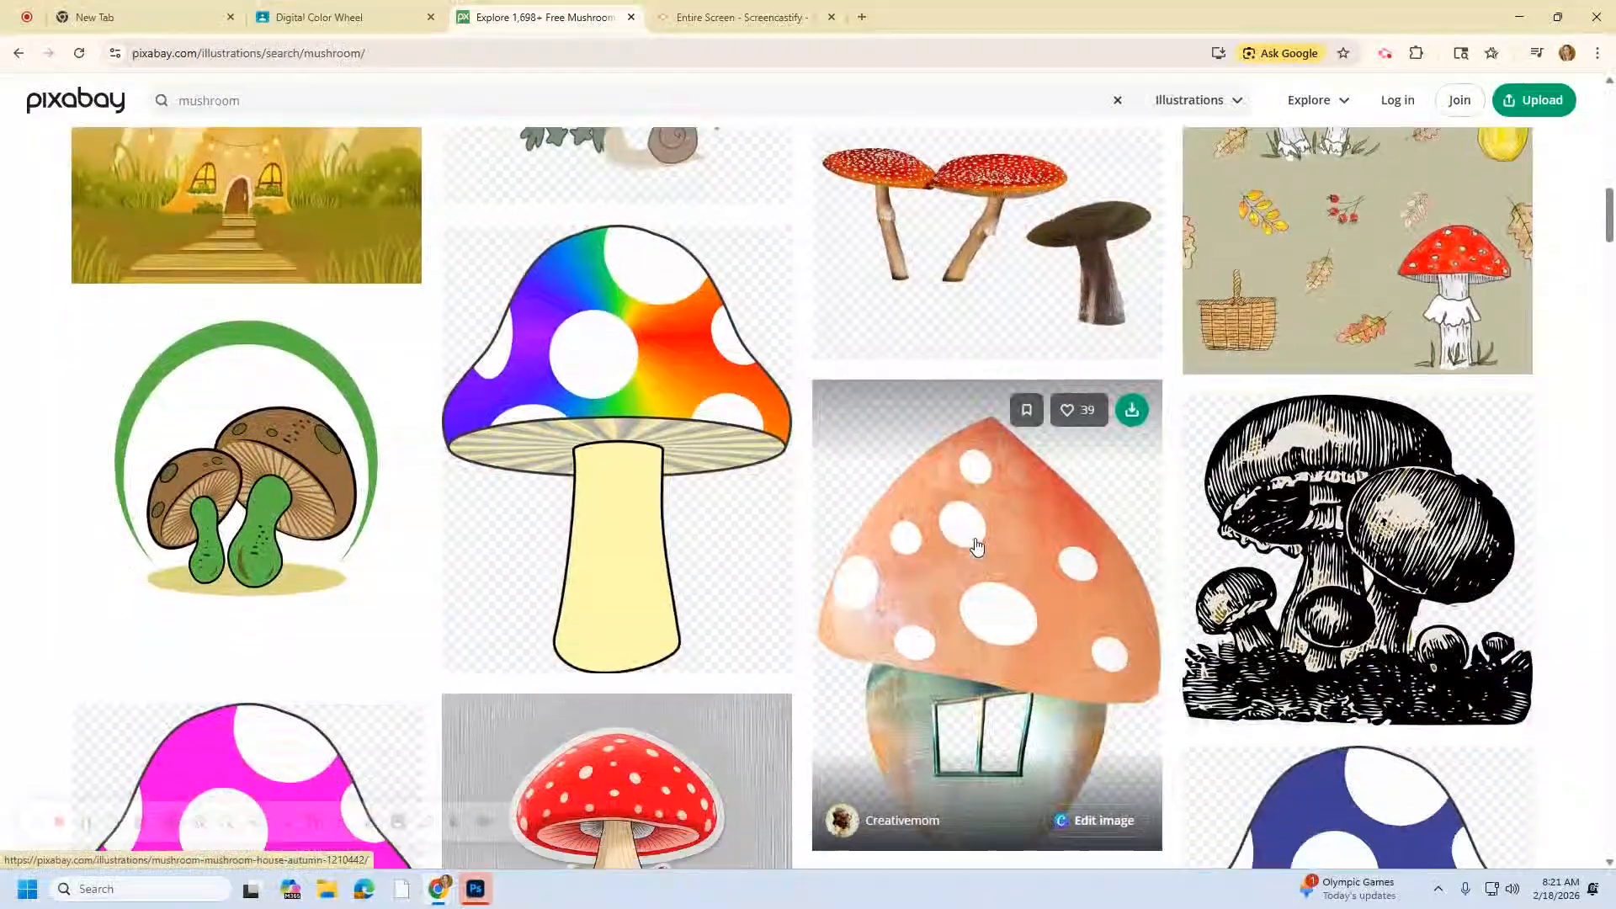
pyautogui.scroll(10, 416, 427)
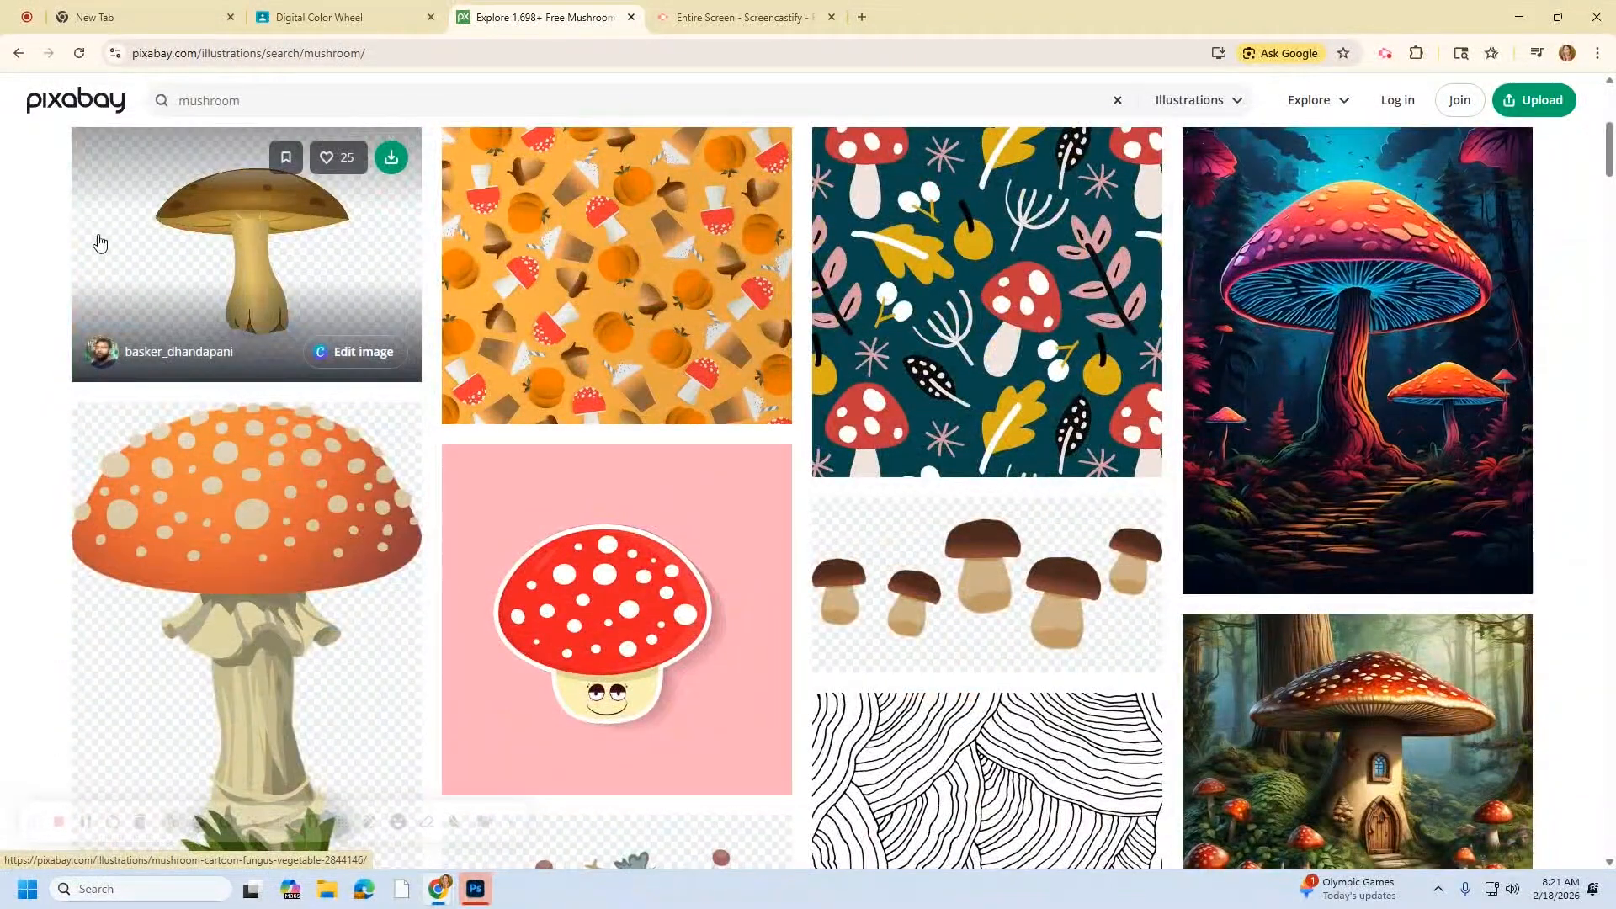
pyautogui.click(356, 286)
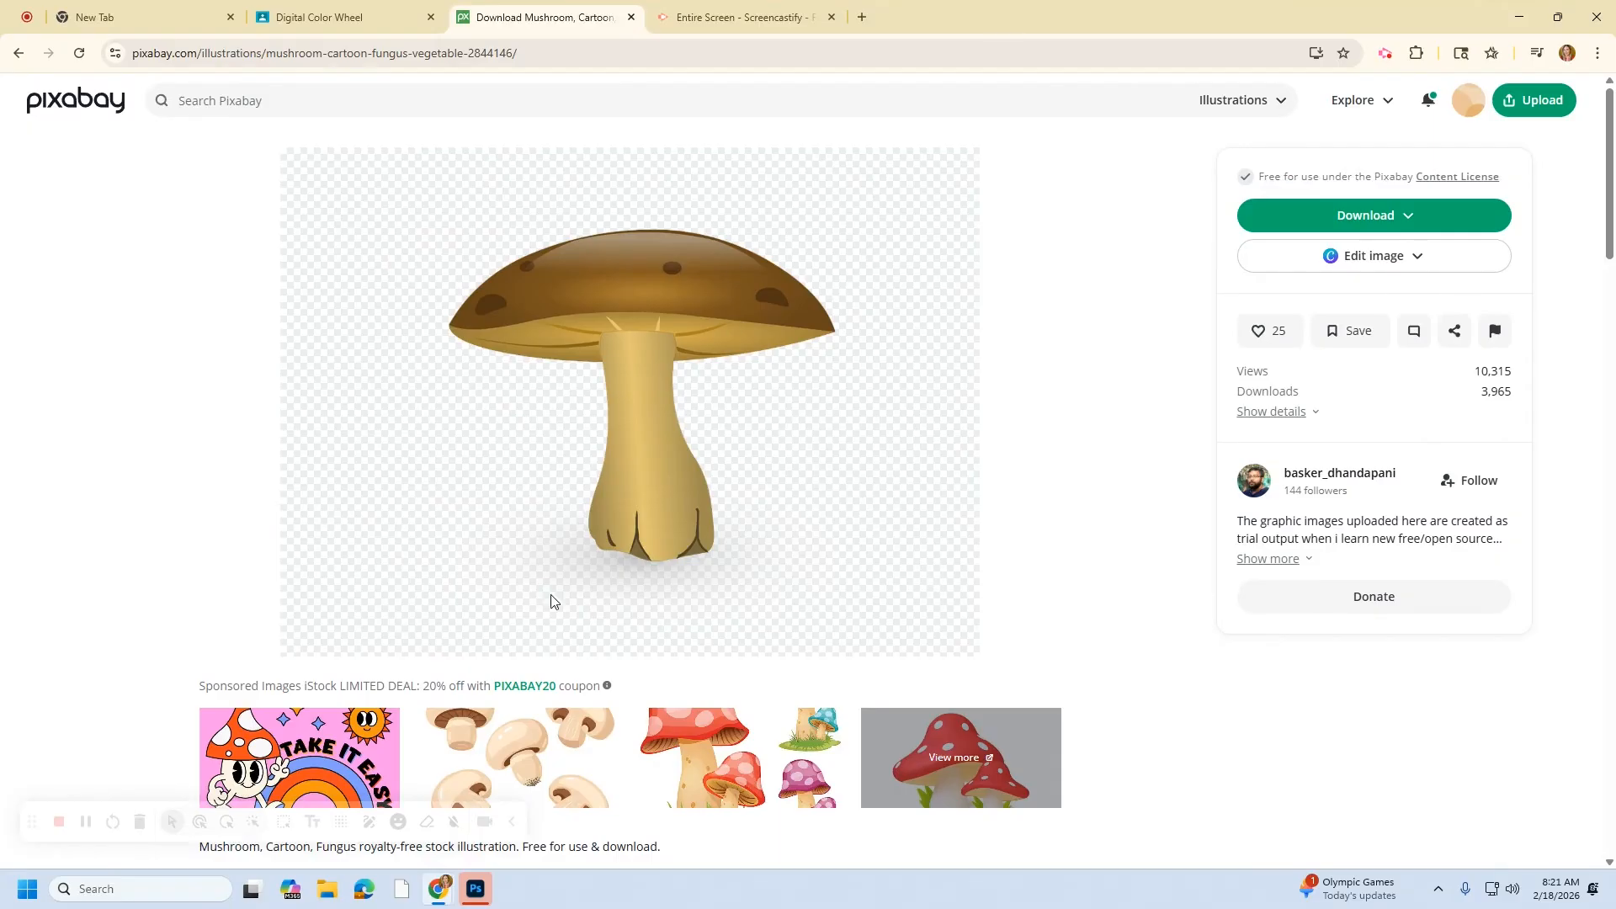
pyautogui.click(23, 55)
pyautogui.click(19, 53)
# Download the illustration of two brown mushrooms under a green arch as a 1183 × 1280 PNG and dismiss the thank-you message
pyautogui.scroll(-10, 468, 543)
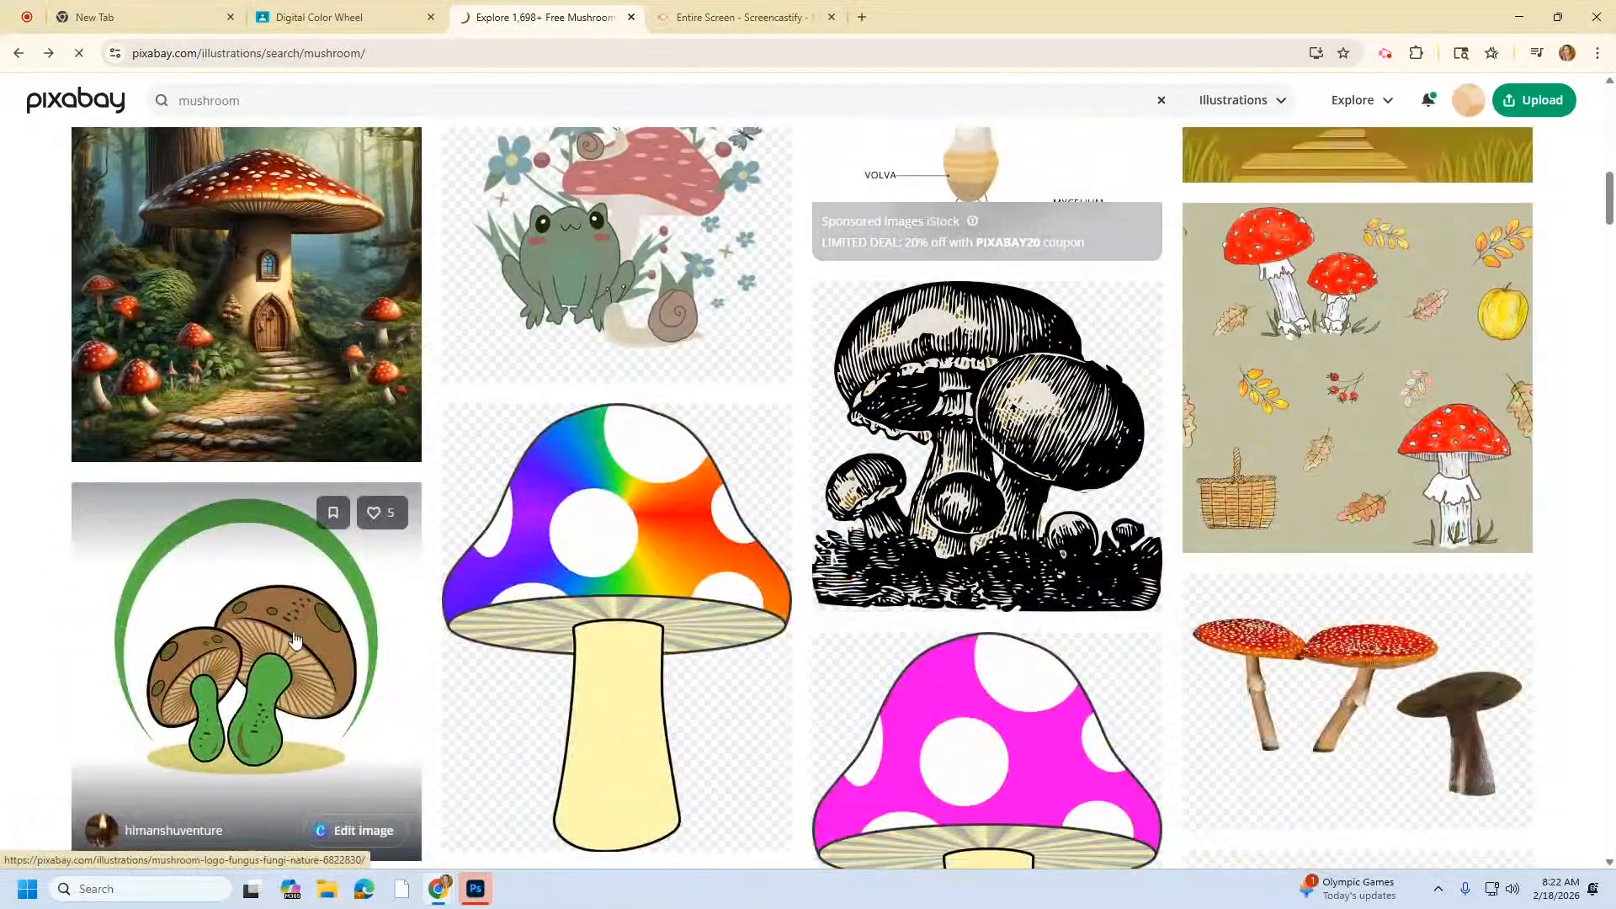
pyautogui.click(299, 665)
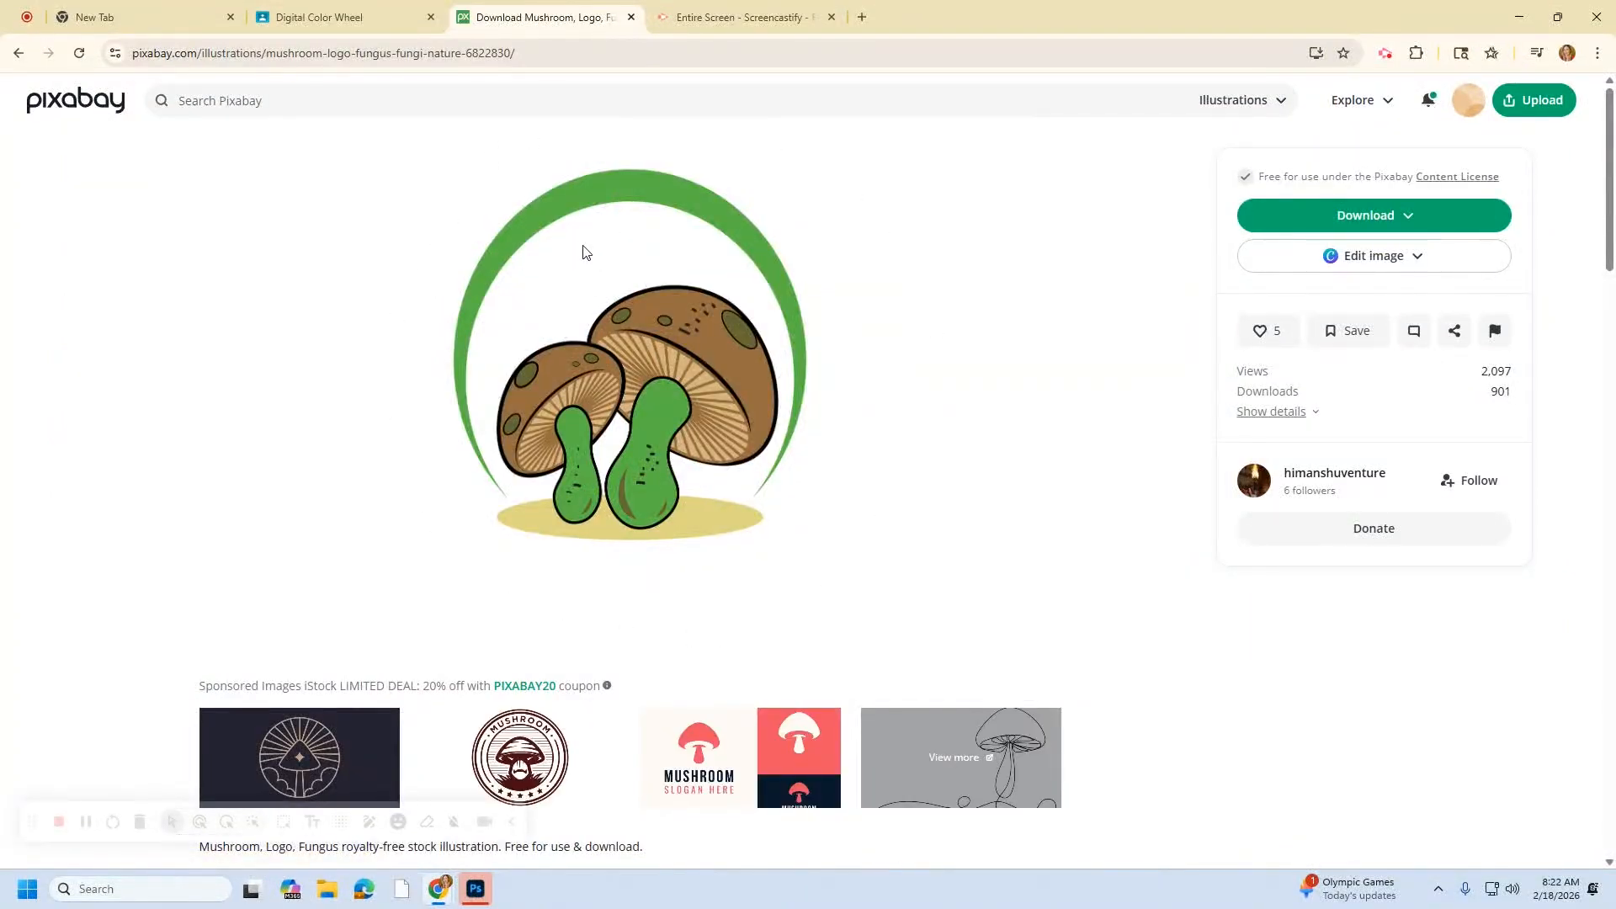
pyautogui.click(1368, 217)
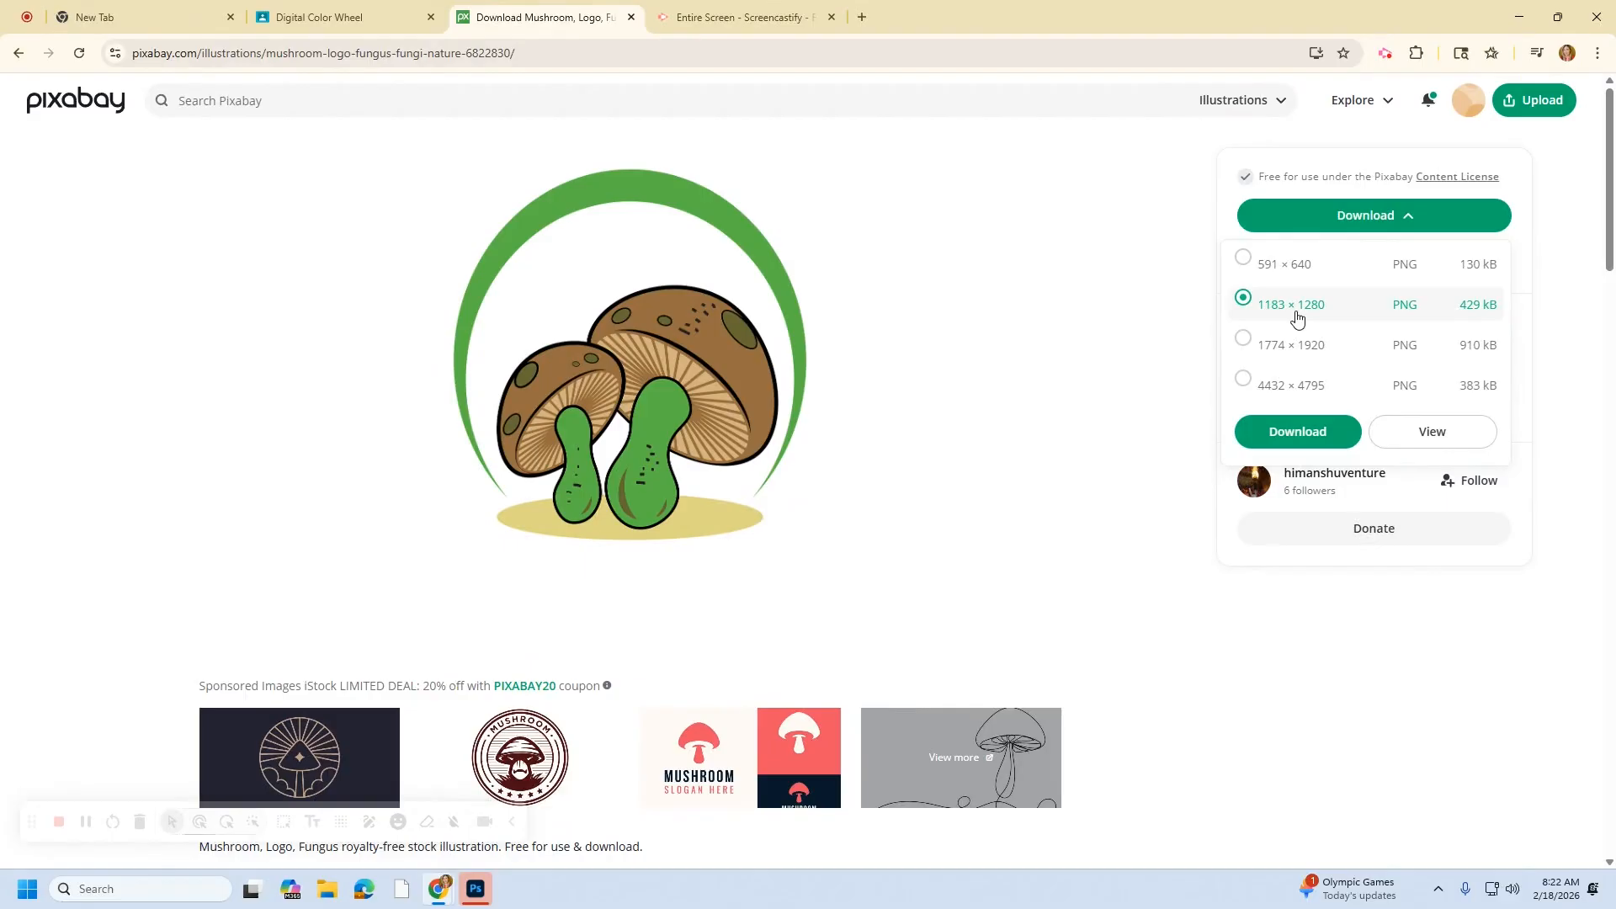
pyautogui.click(1284, 436)
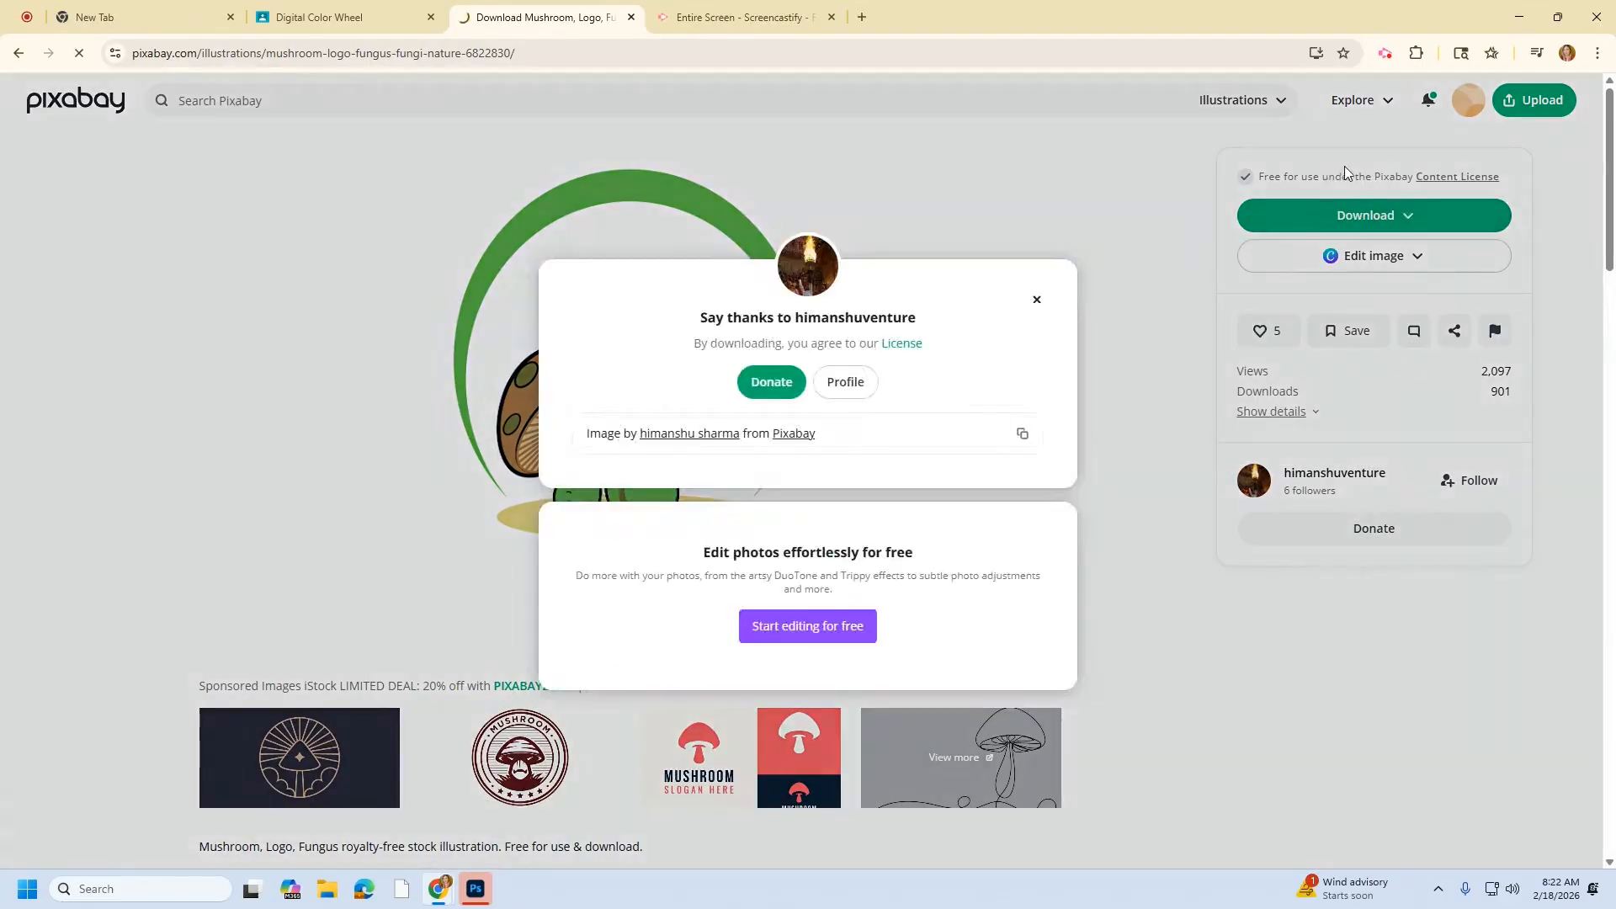
pyautogui.click(1036, 240)
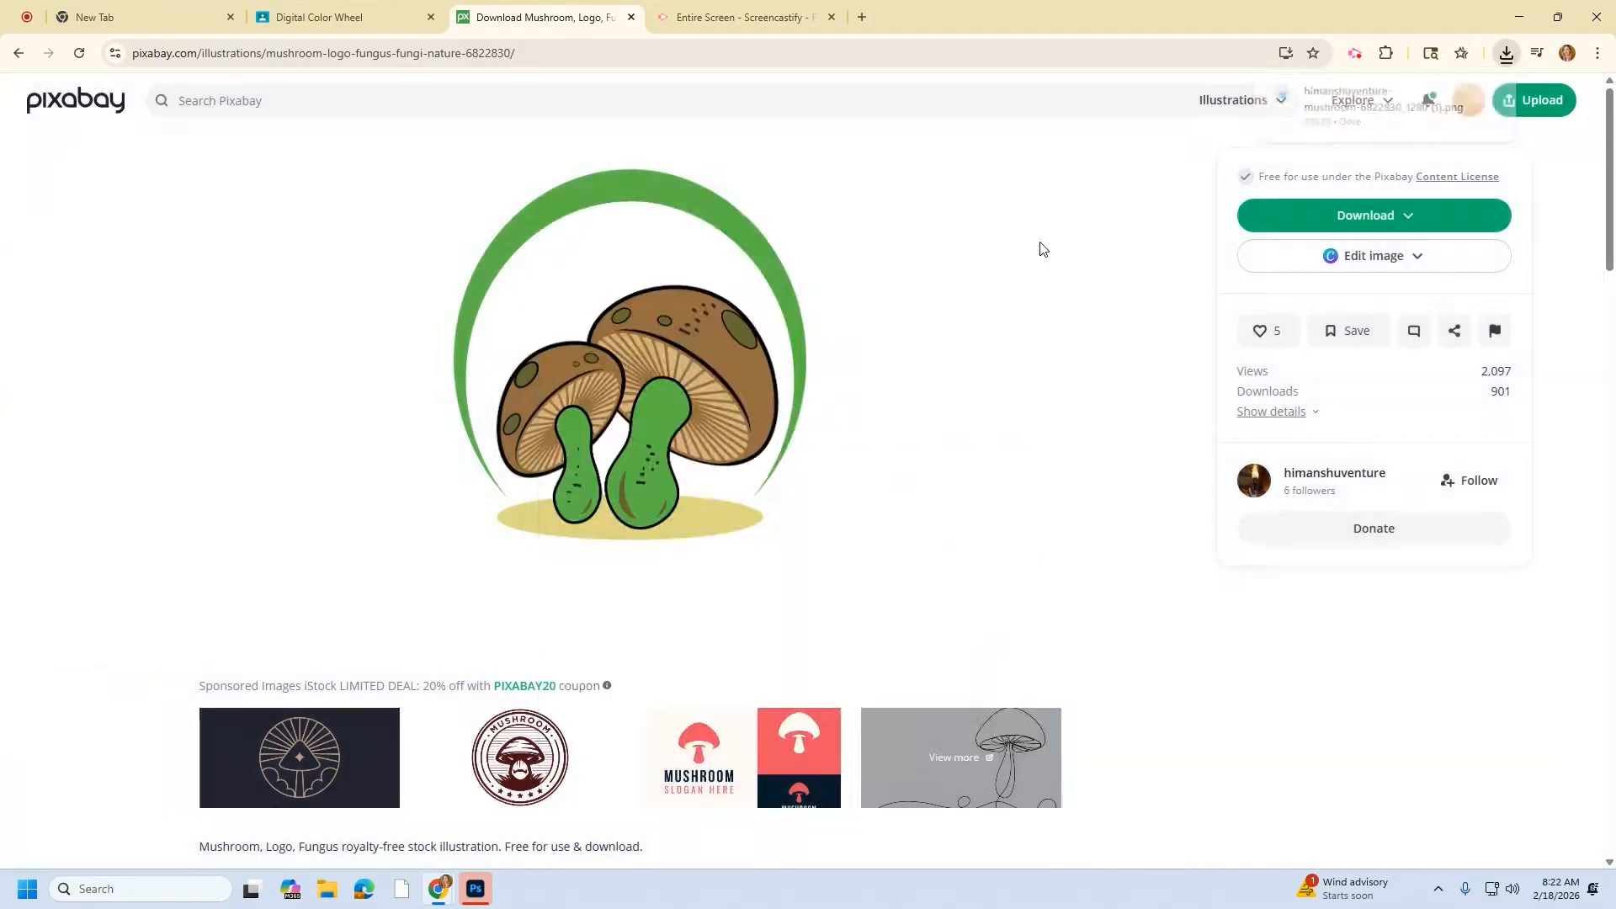
# Return to the Classroom assignment, open color wheel template.png in its own tab and download it
pyautogui.click(300, 9)
pyautogui.scroll(-2, 808, 515)
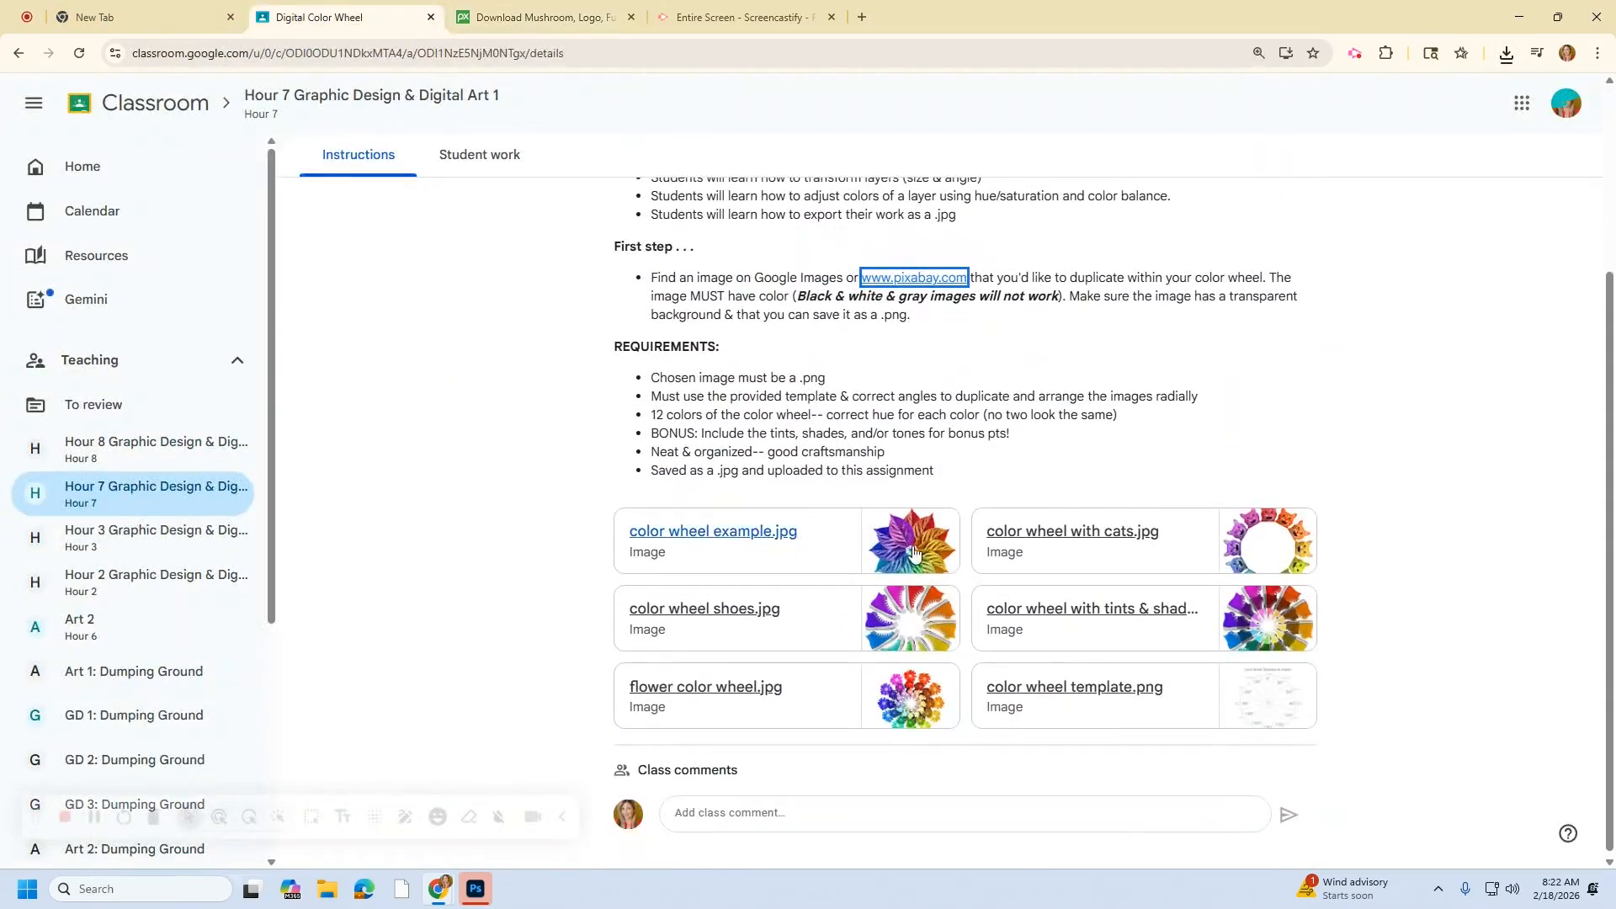
pyautogui.click(1109, 686)
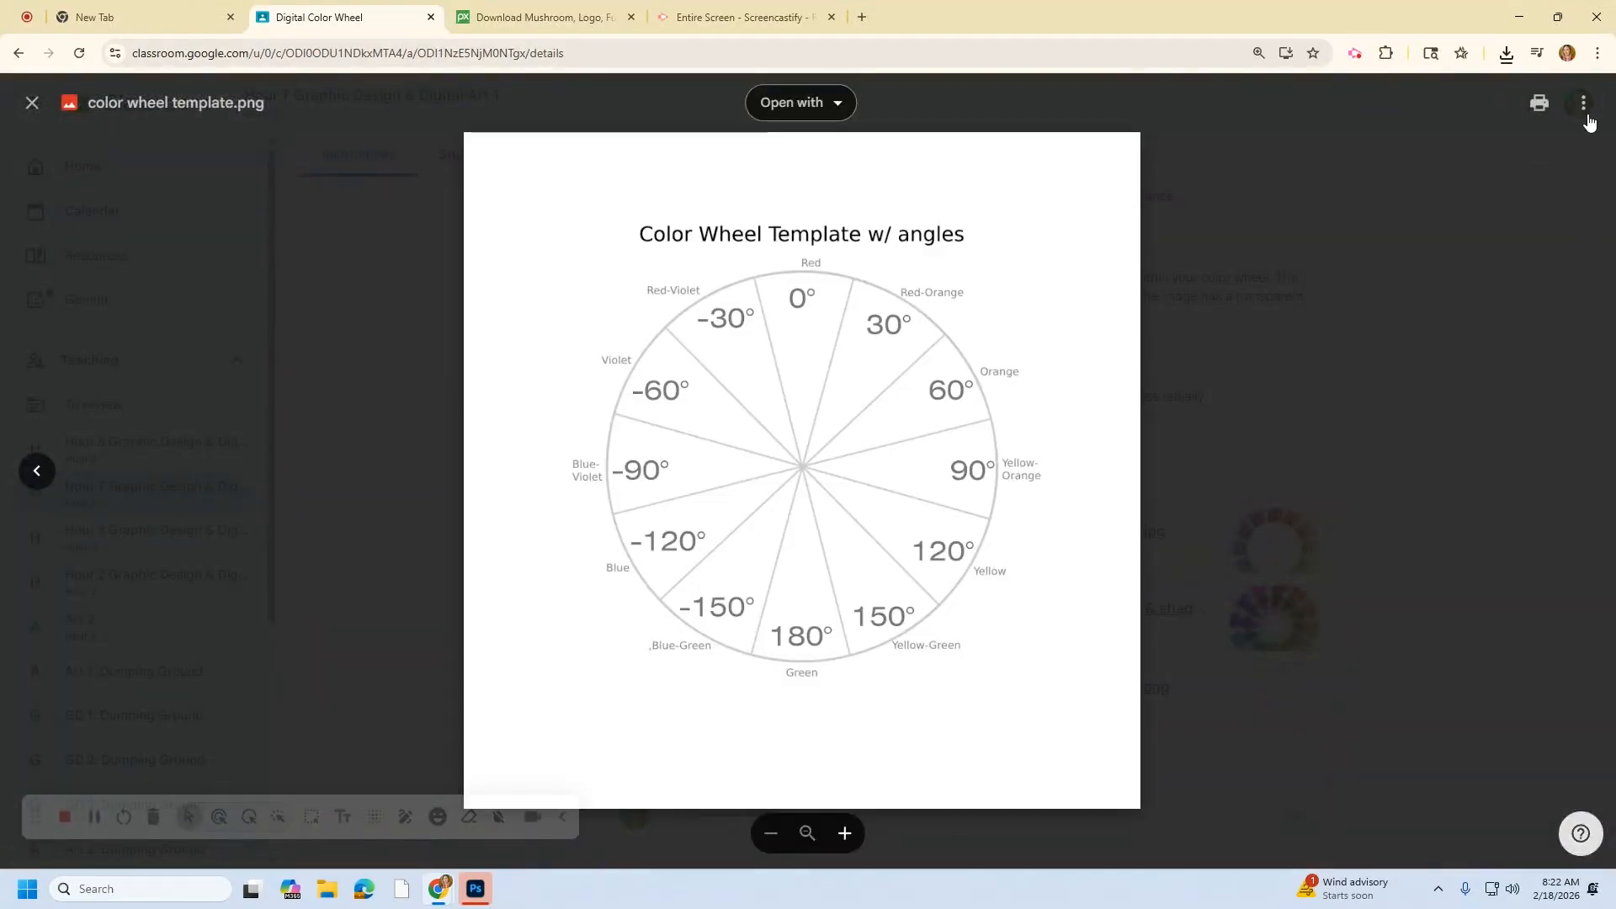
pyautogui.click(1584, 104)
pyautogui.click(1466, 200)
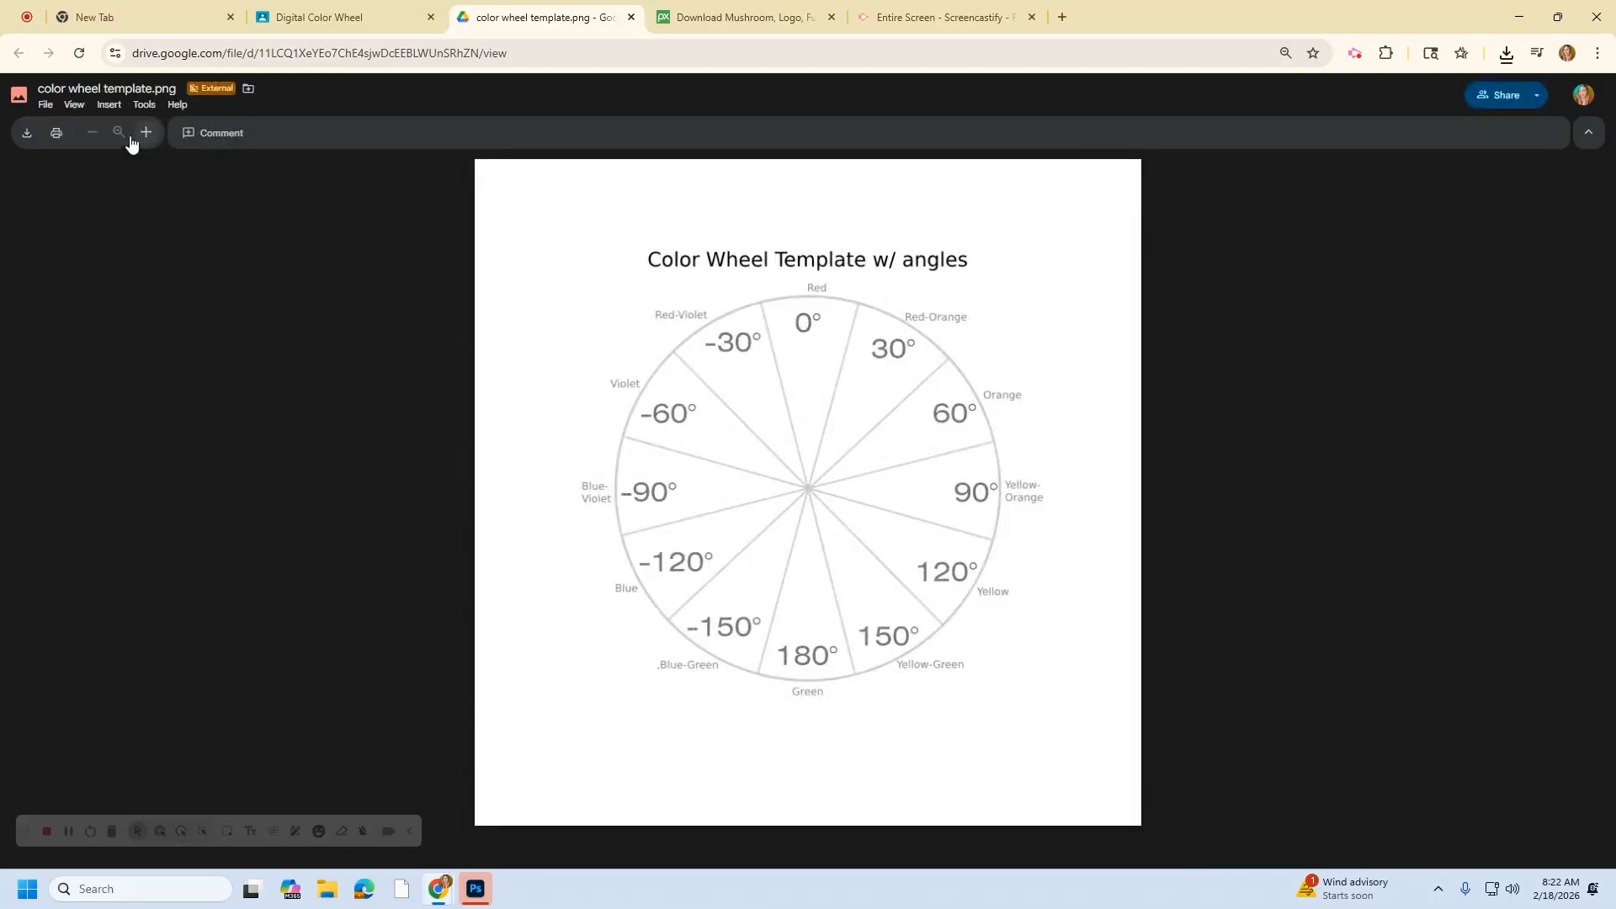
pyautogui.click(25, 134)
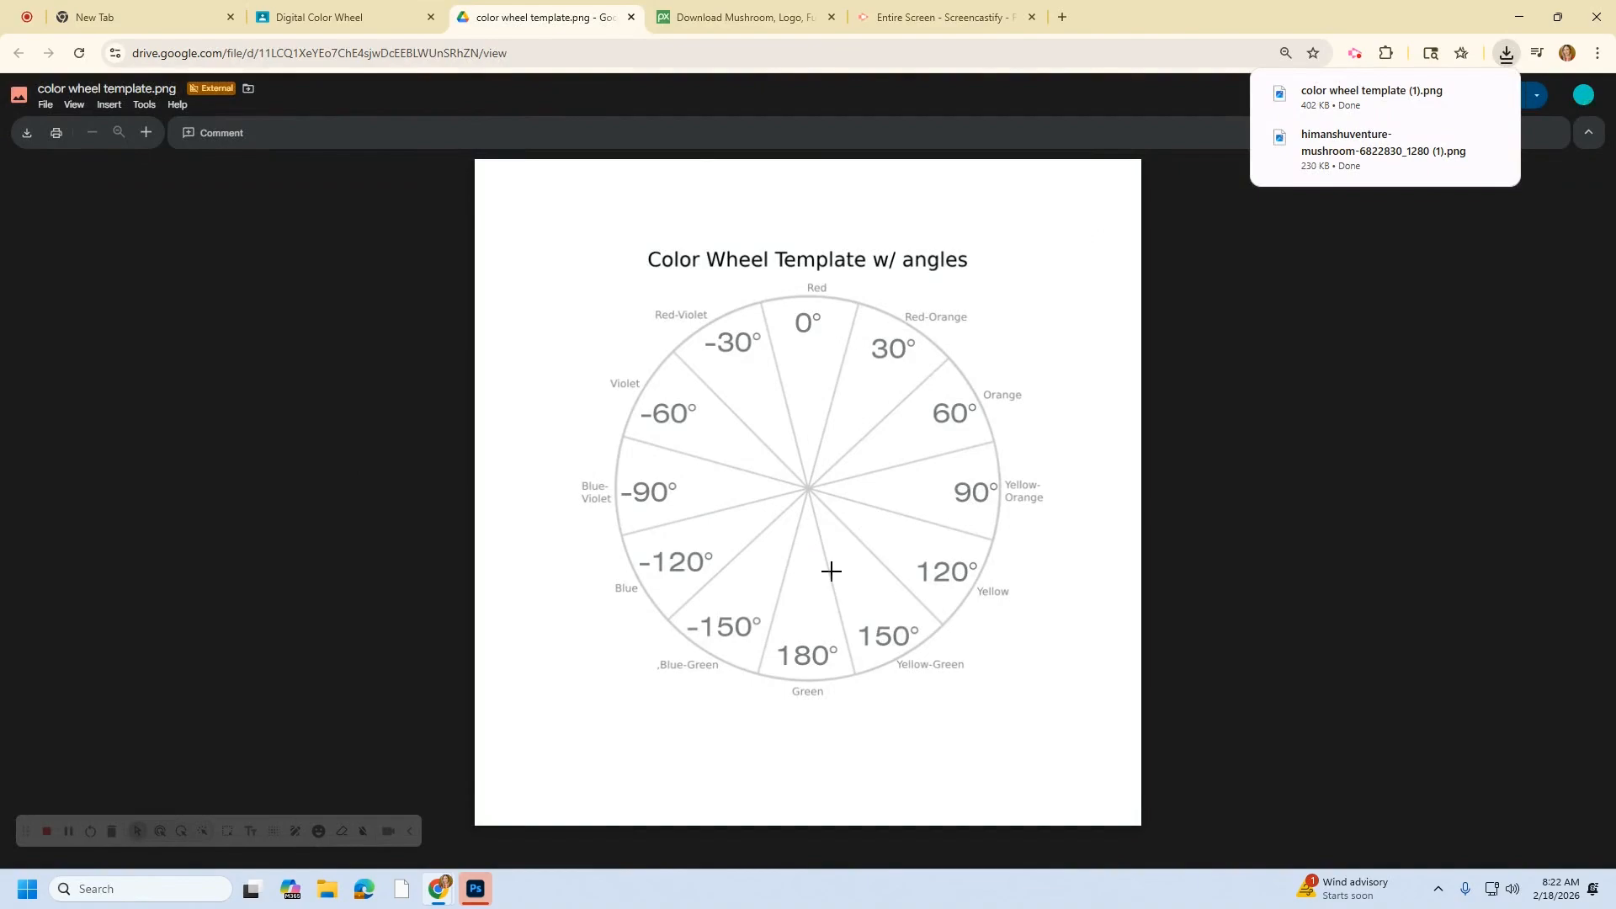
# Switch to Photoshop and open the downloaded color wheel template (1) image from the Downloads folder
pyautogui.click(483, 899)
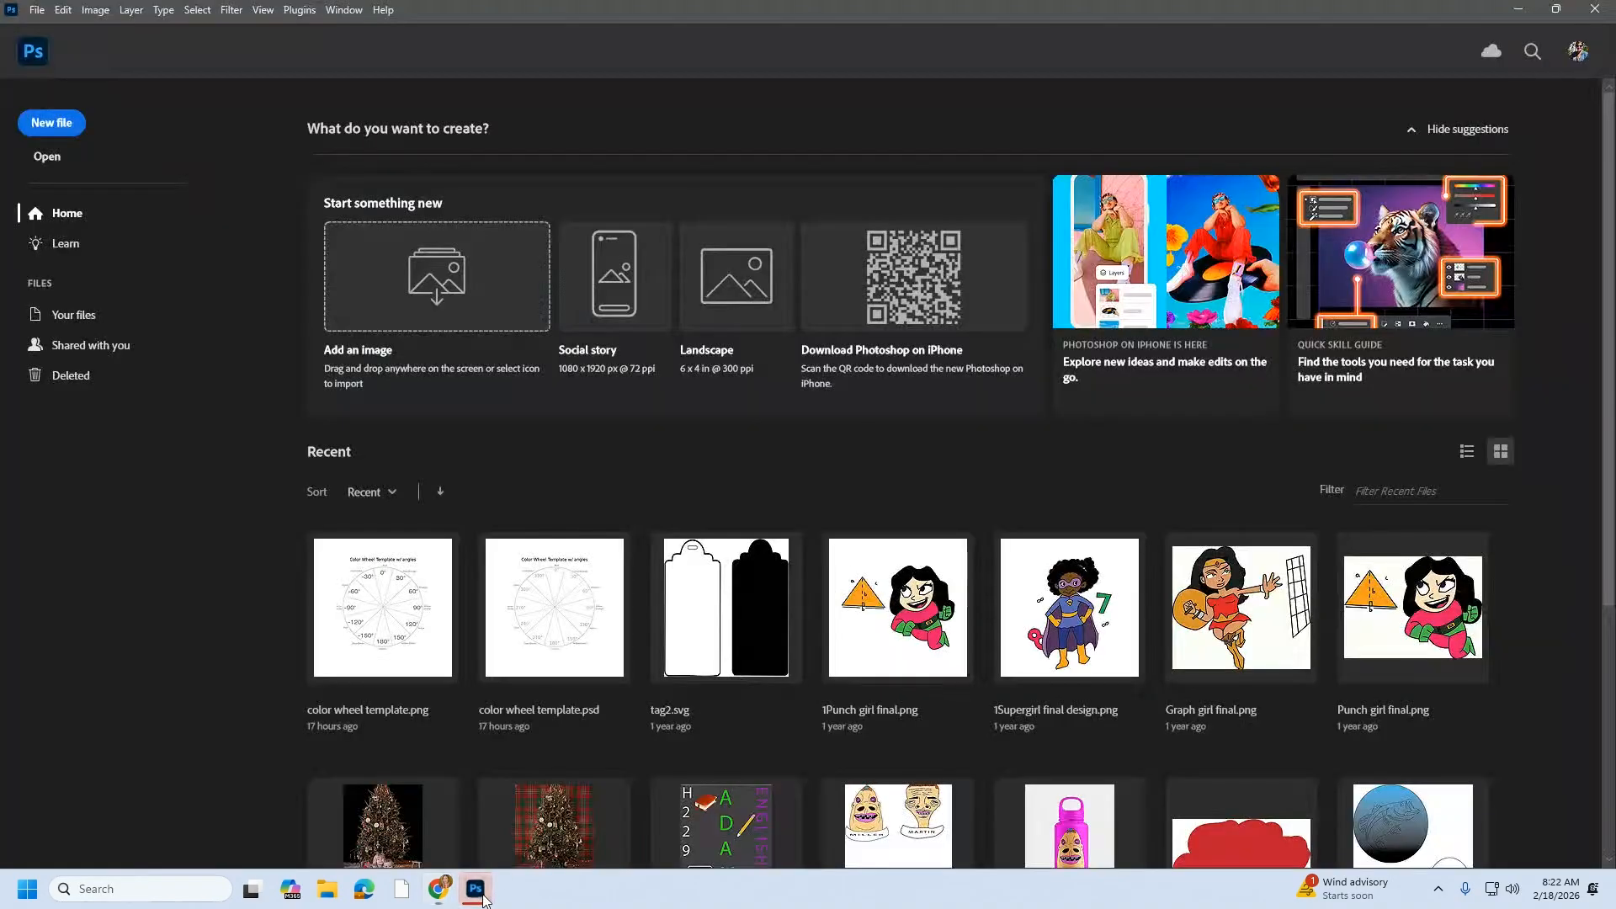
pyautogui.click(44, 159)
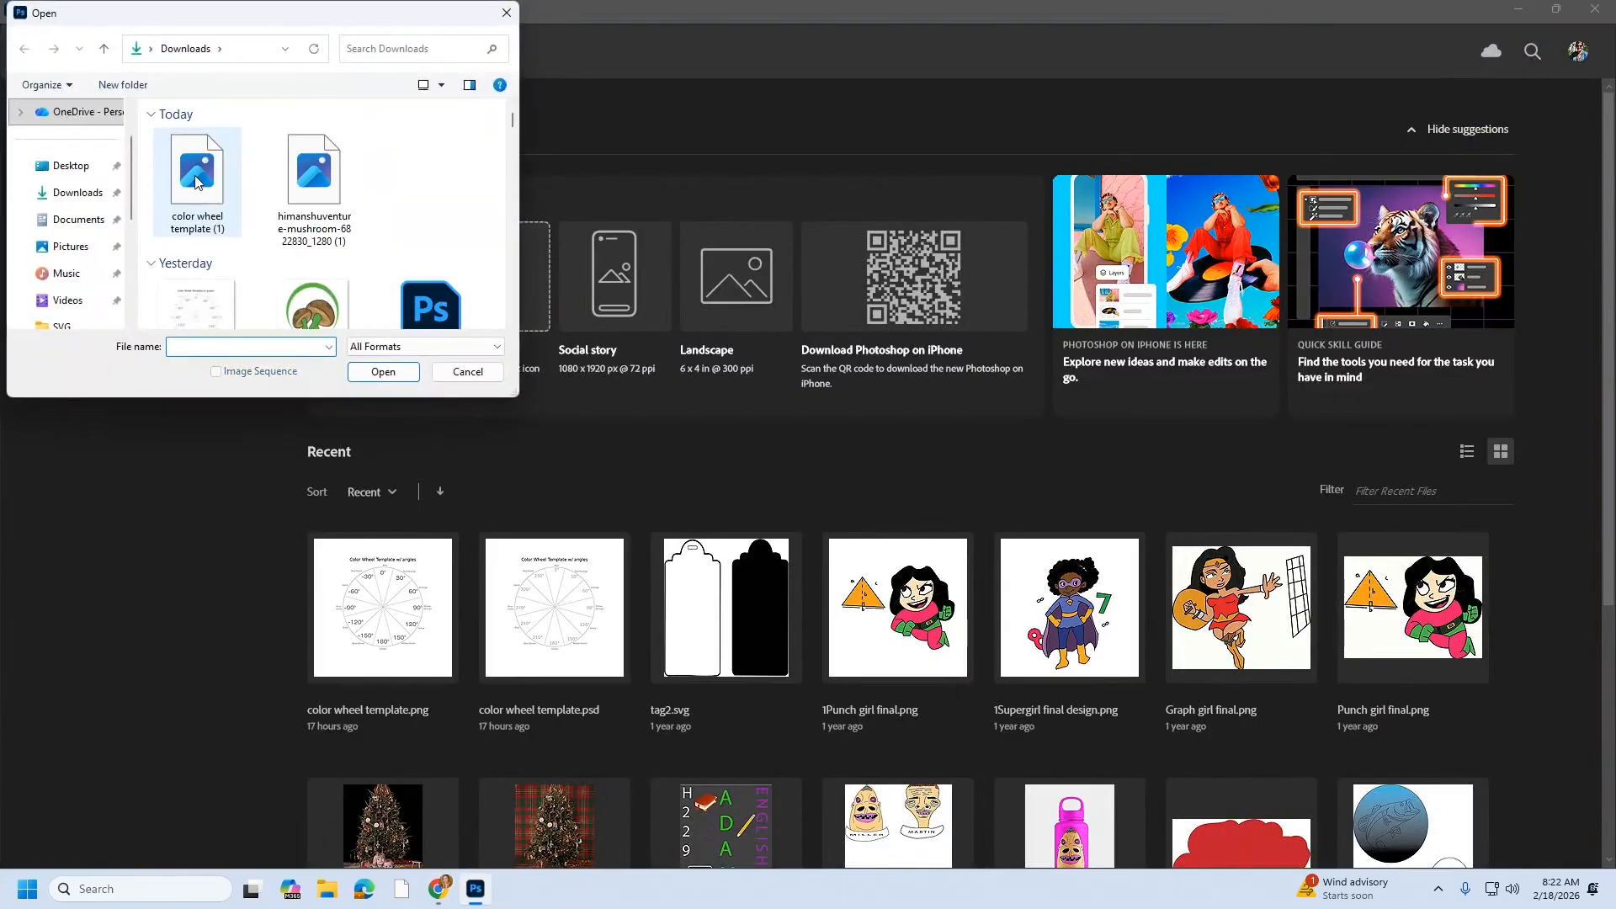
pyautogui.doubleClick(197, 177)
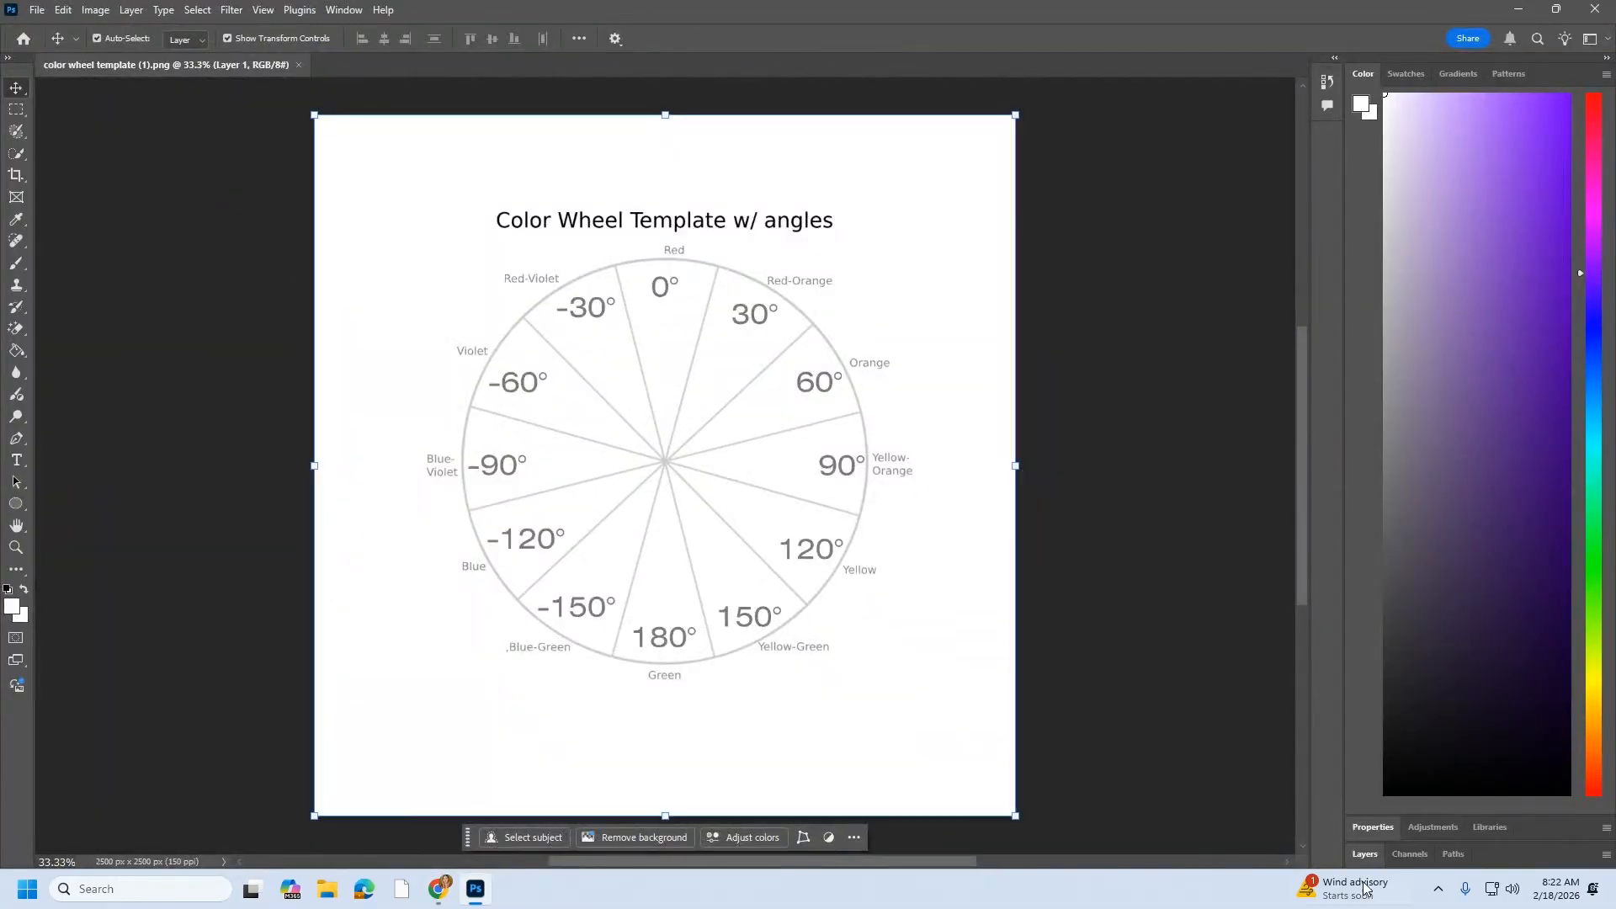
# Expand the template document's layer list so its layers can be managed
pyautogui.click(1365, 854)
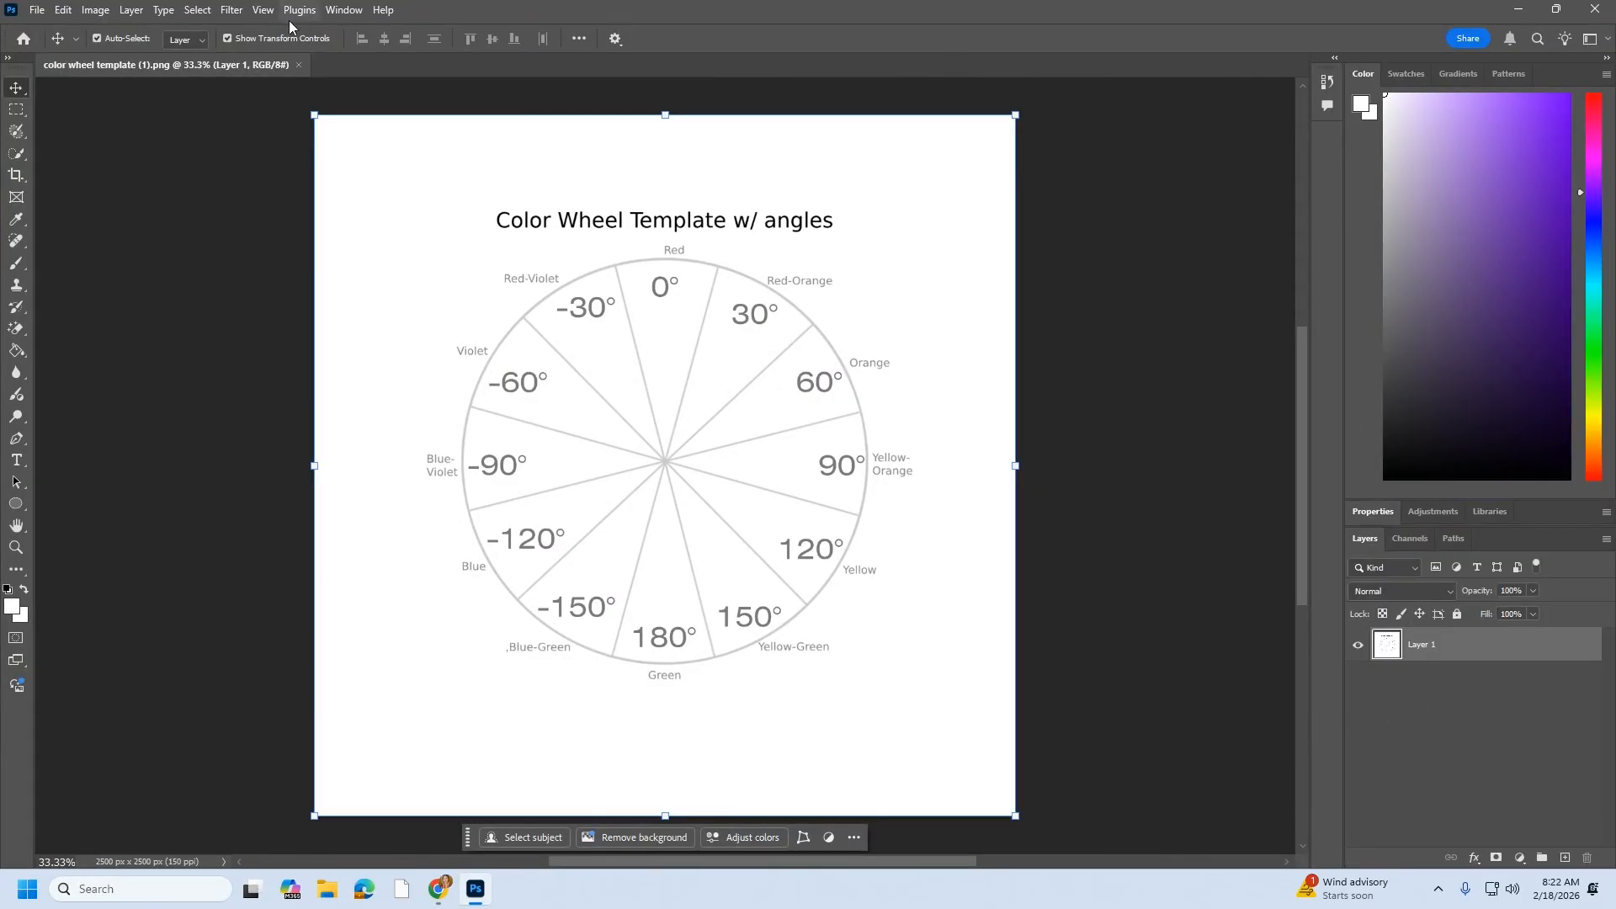
pyautogui.click(344, 9)
pyautogui.click(334, 9)
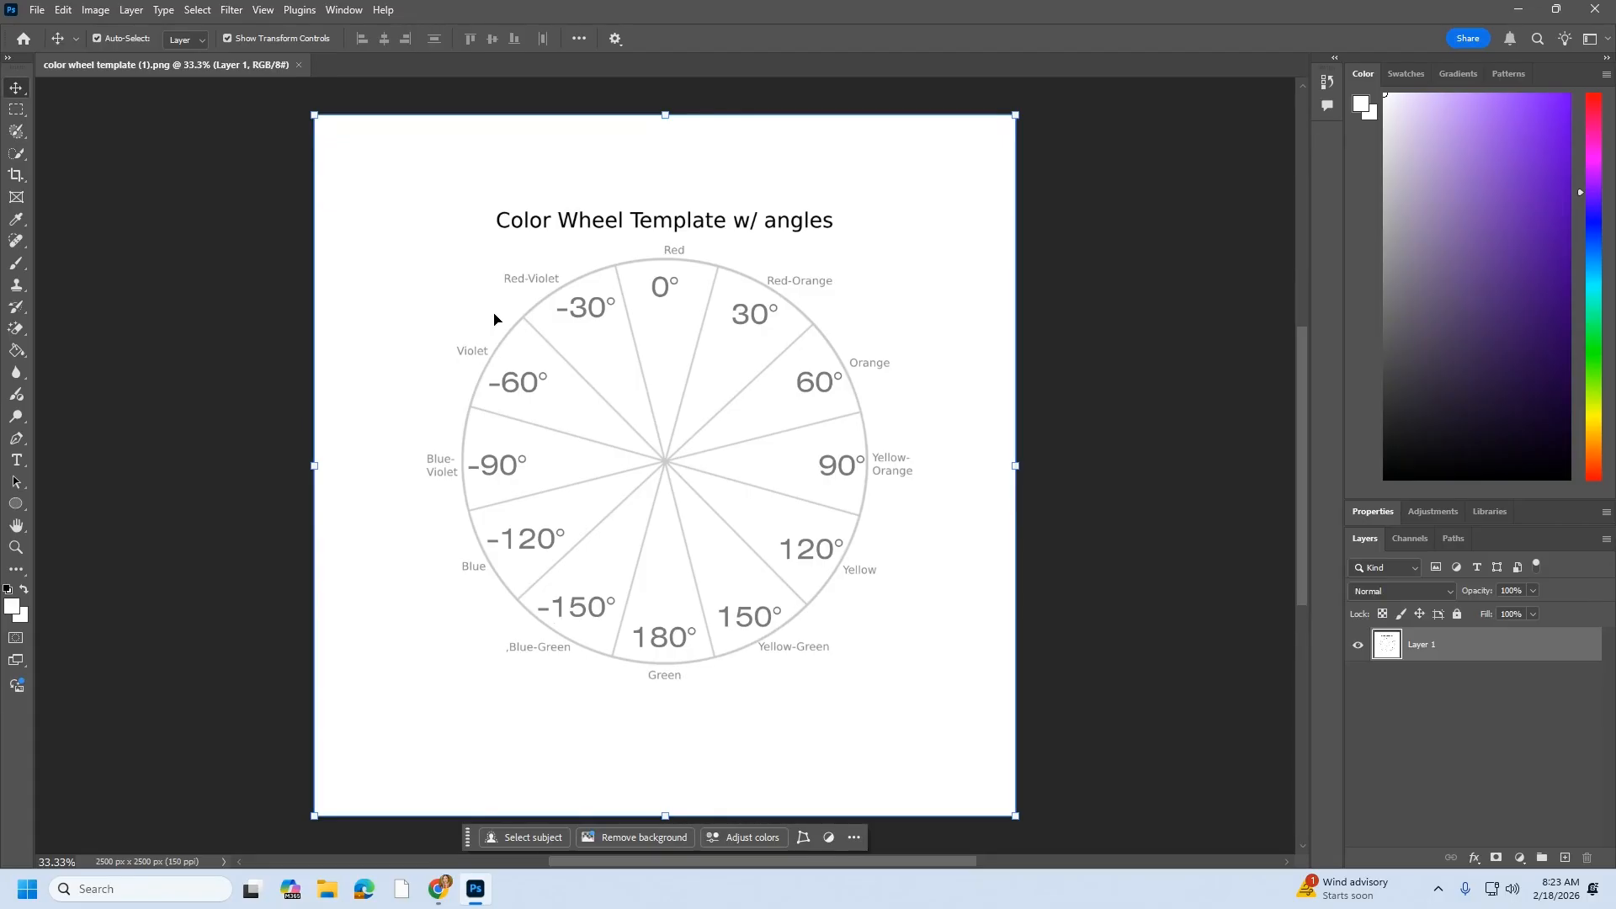
# Place the downloaded mushroom PNG as an embedded image in the color wheel template
pyautogui.click(38, 10)
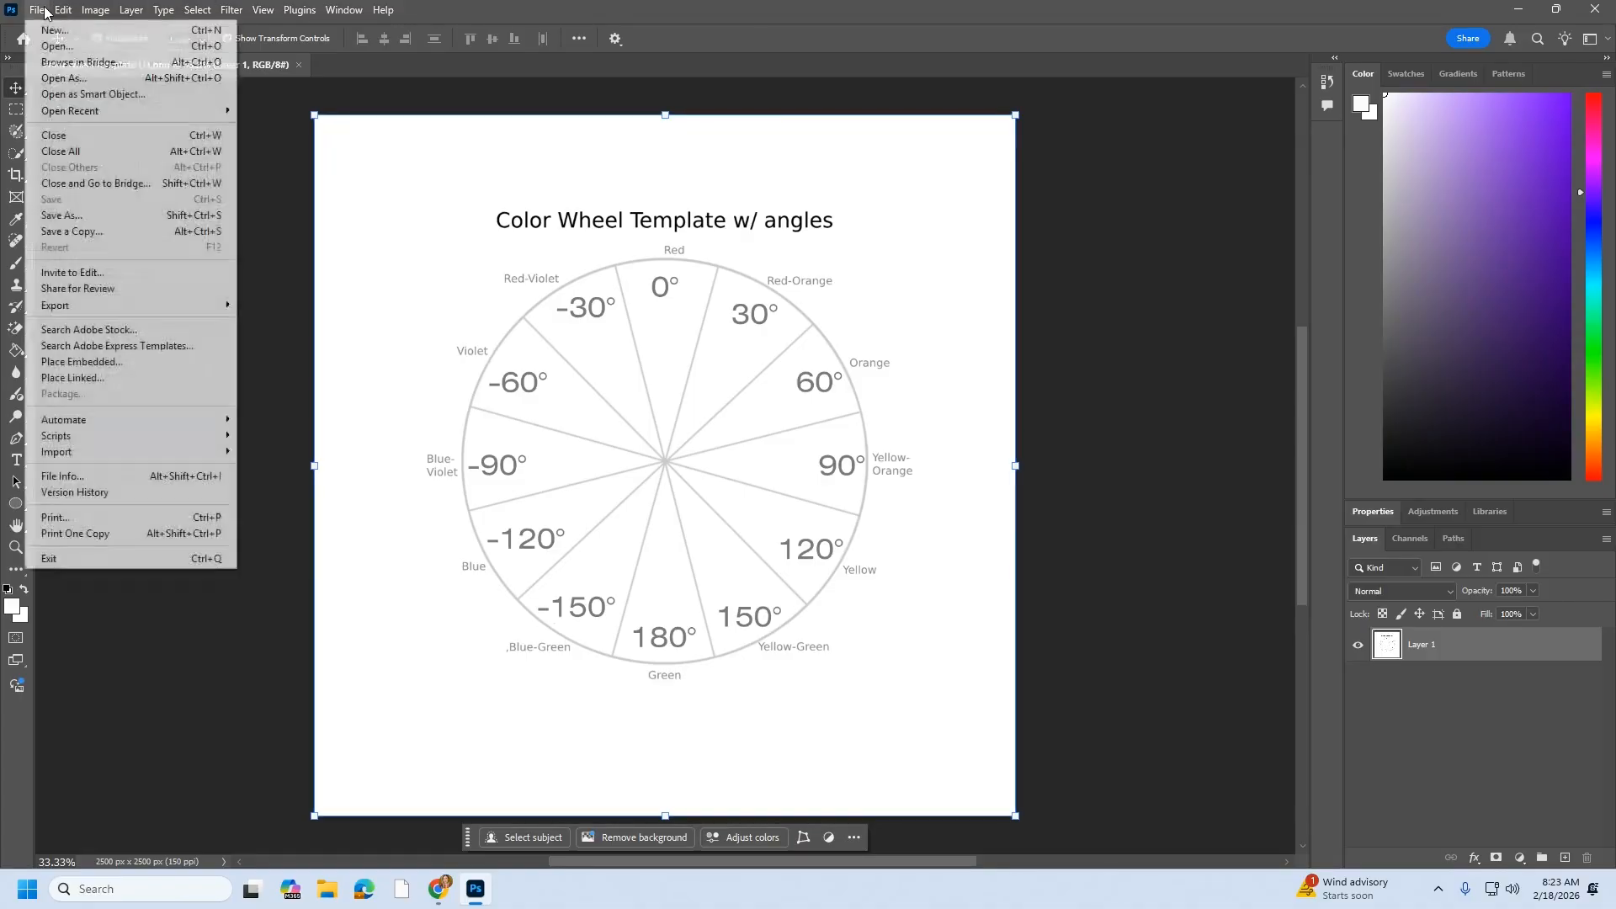
pyautogui.click(88, 363)
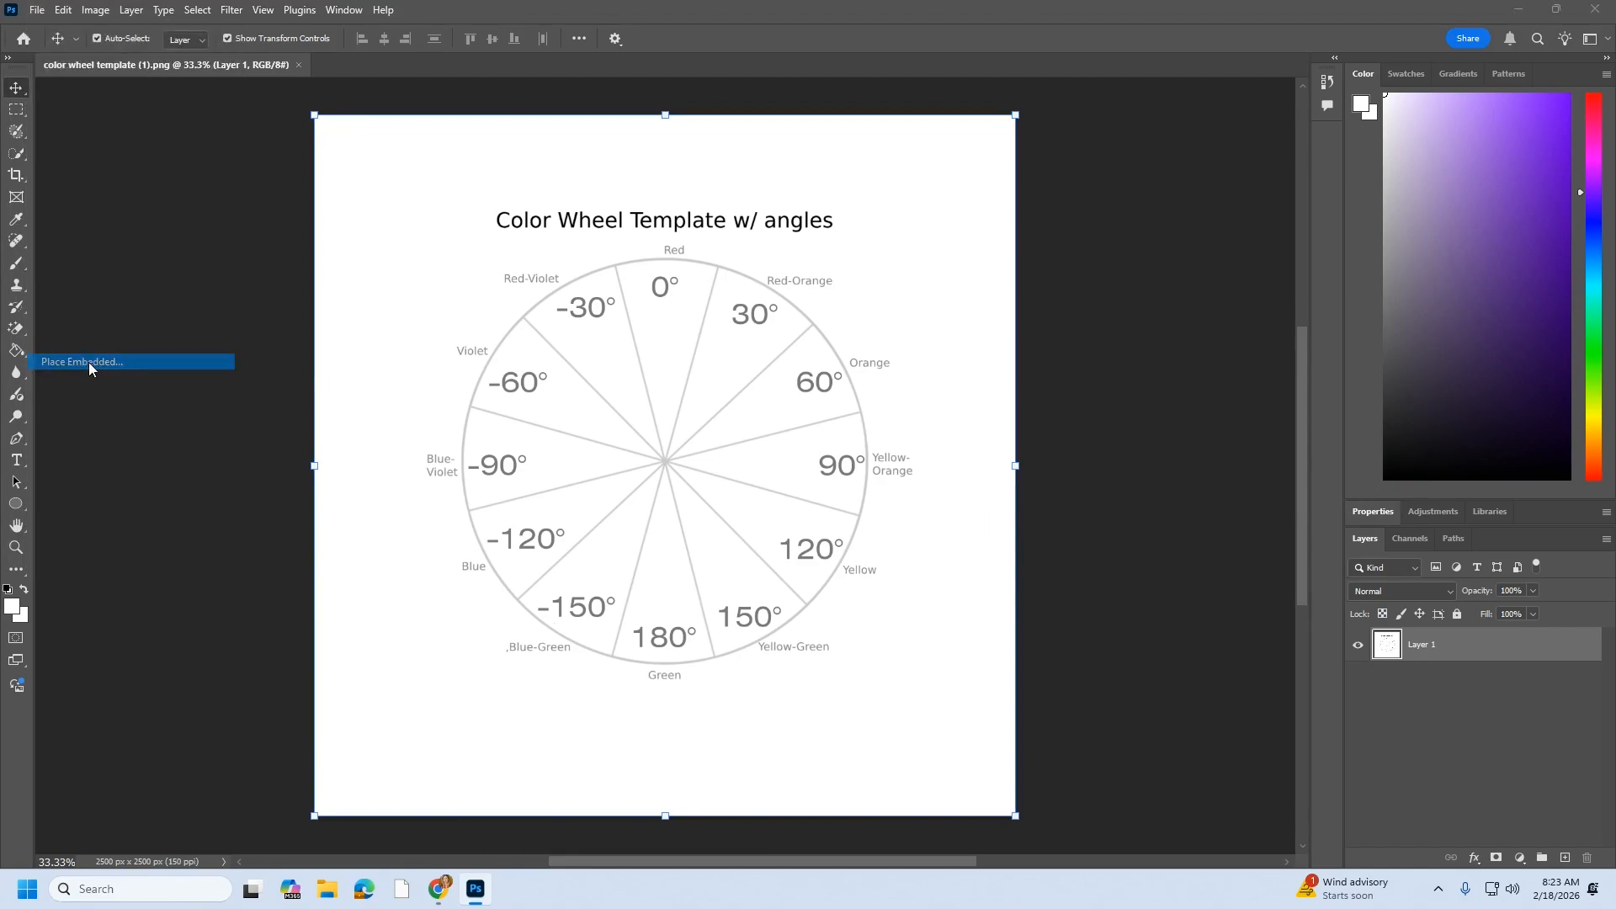
pyautogui.click(307, 162)
pyautogui.doubleClick(307, 162)
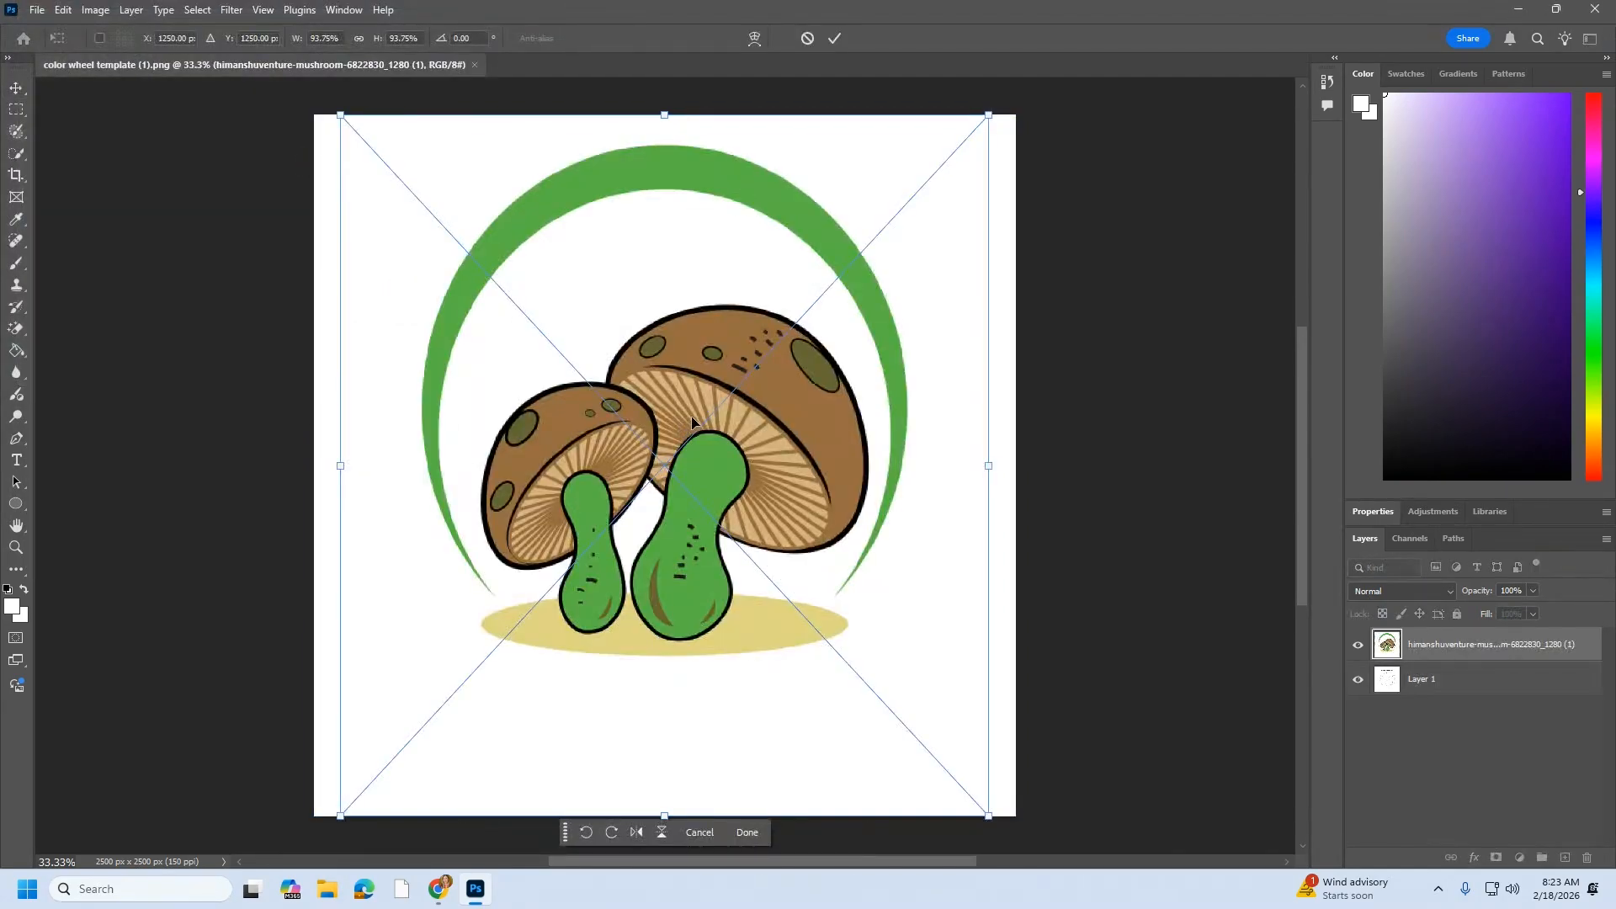
# Scale the placed mushroom image to about 19% and centre it over the Red 0° wedge of the wheel
pyautogui.moveTo(989, 112); pyautogui.dragTo(573, 574)
pyautogui.moveTo(478, 678); pyautogui.dragTo(695, 296)
pyautogui.moveTo(795, 421); pyautogui.dragTo(701, 323)
pyautogui.moveTo(631, 252); pyautogui.dragTo(665, 254)
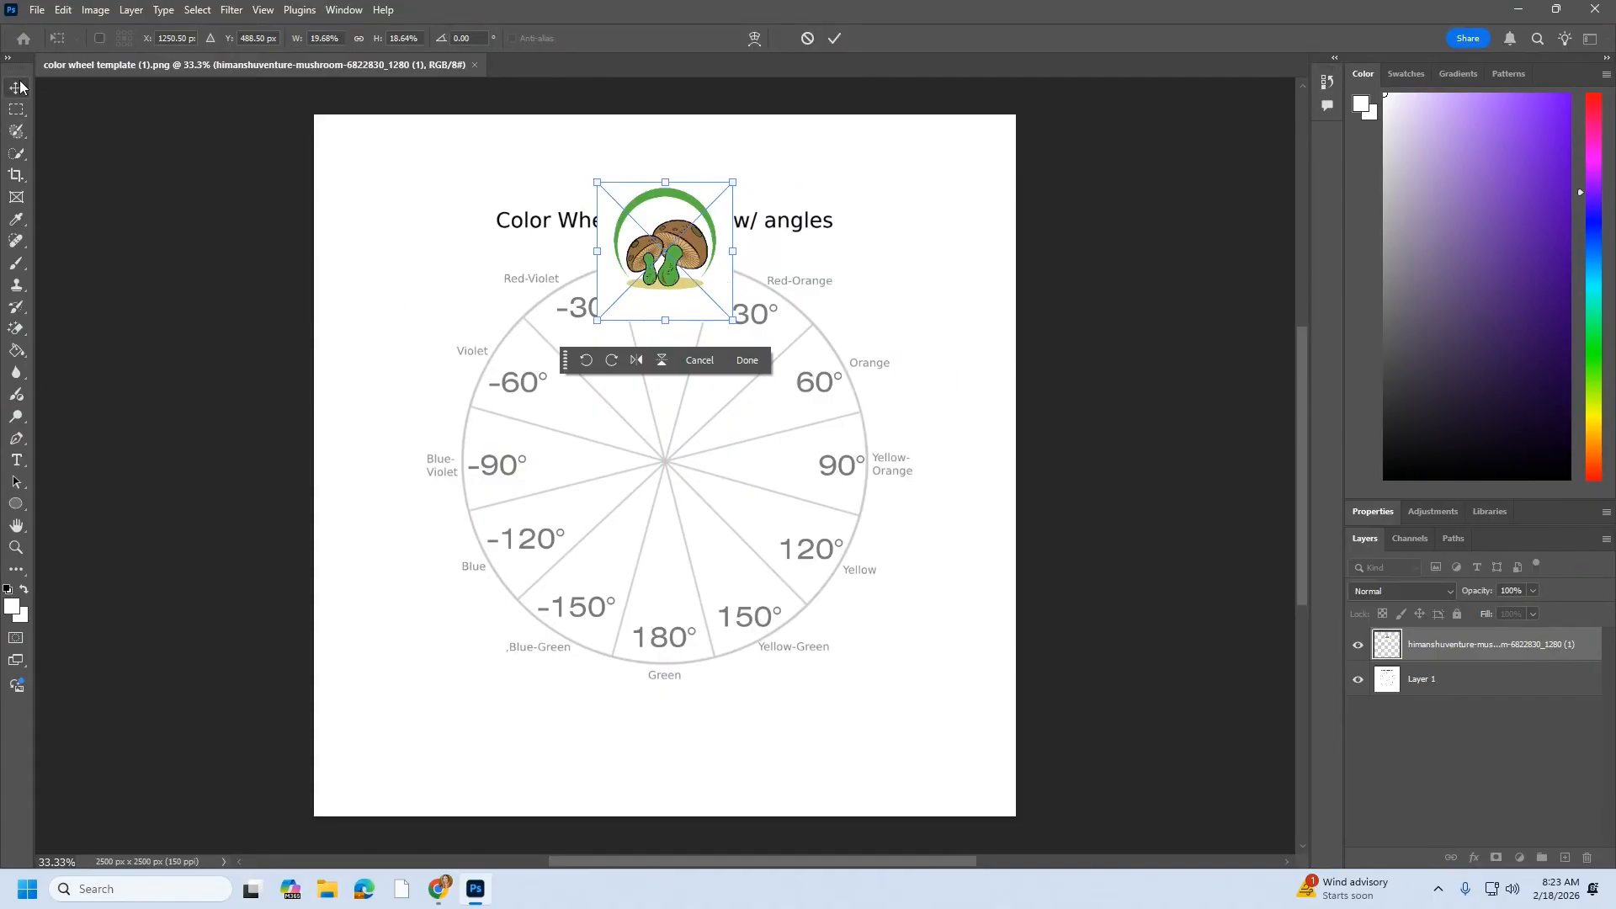
# Rasterize the placed mushroom image and remove its white background with the Magic Eraser tool
pyautogui.click(15, 548)
pyautogui.click(632, 243)
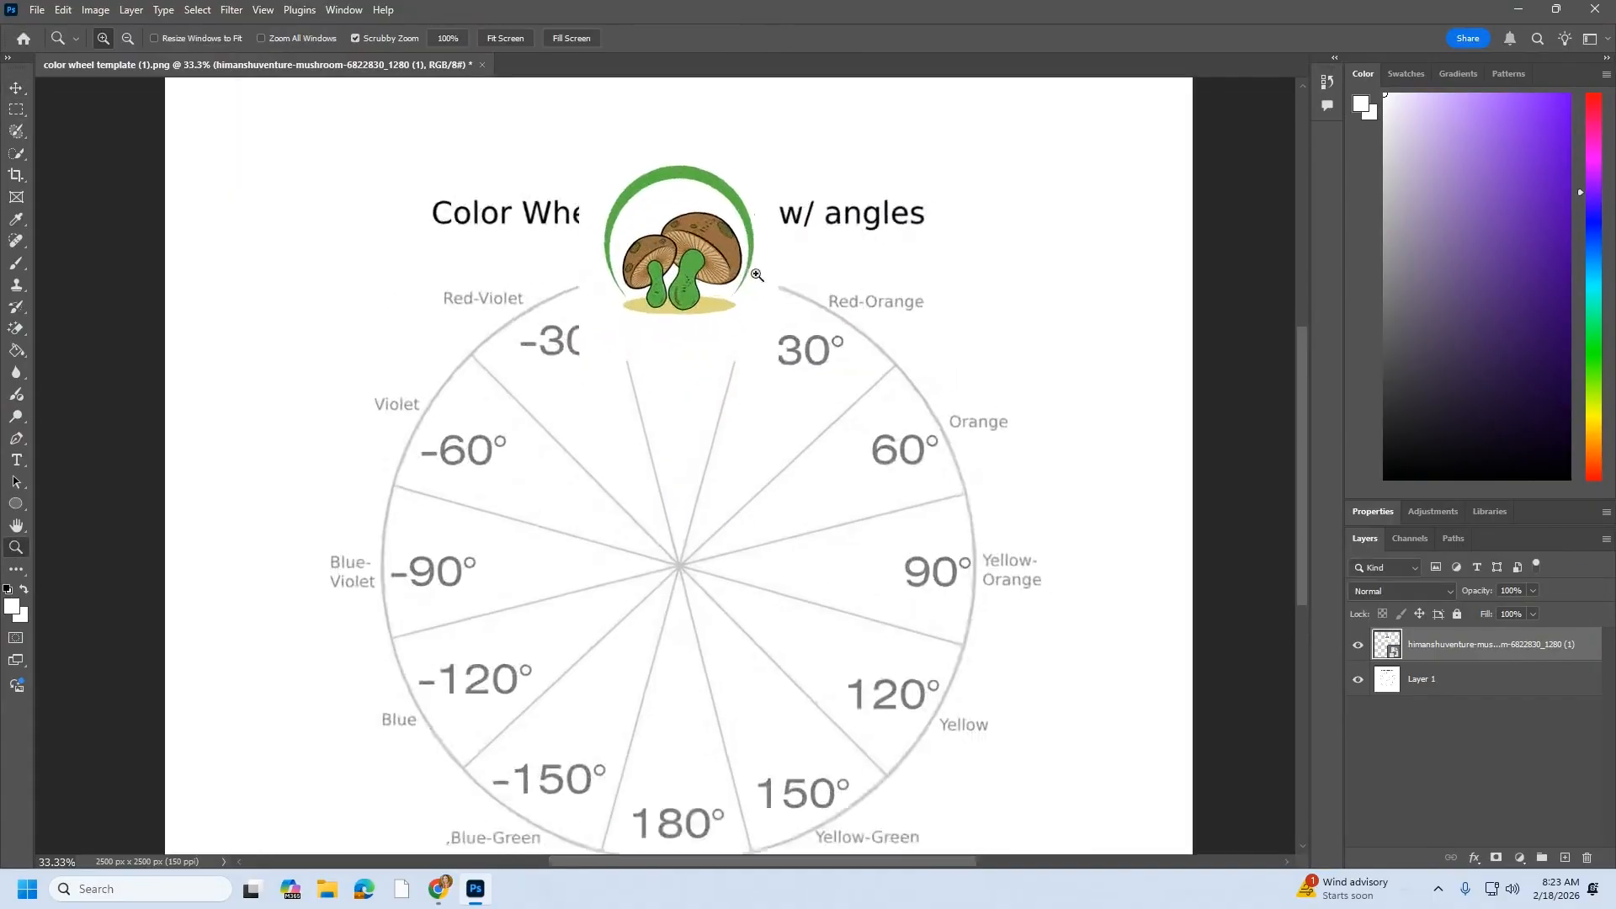
pyautogui.click(715, 231)
pyautogui.click(682, 223)
pyautogui.scroll(9, 684, 224)
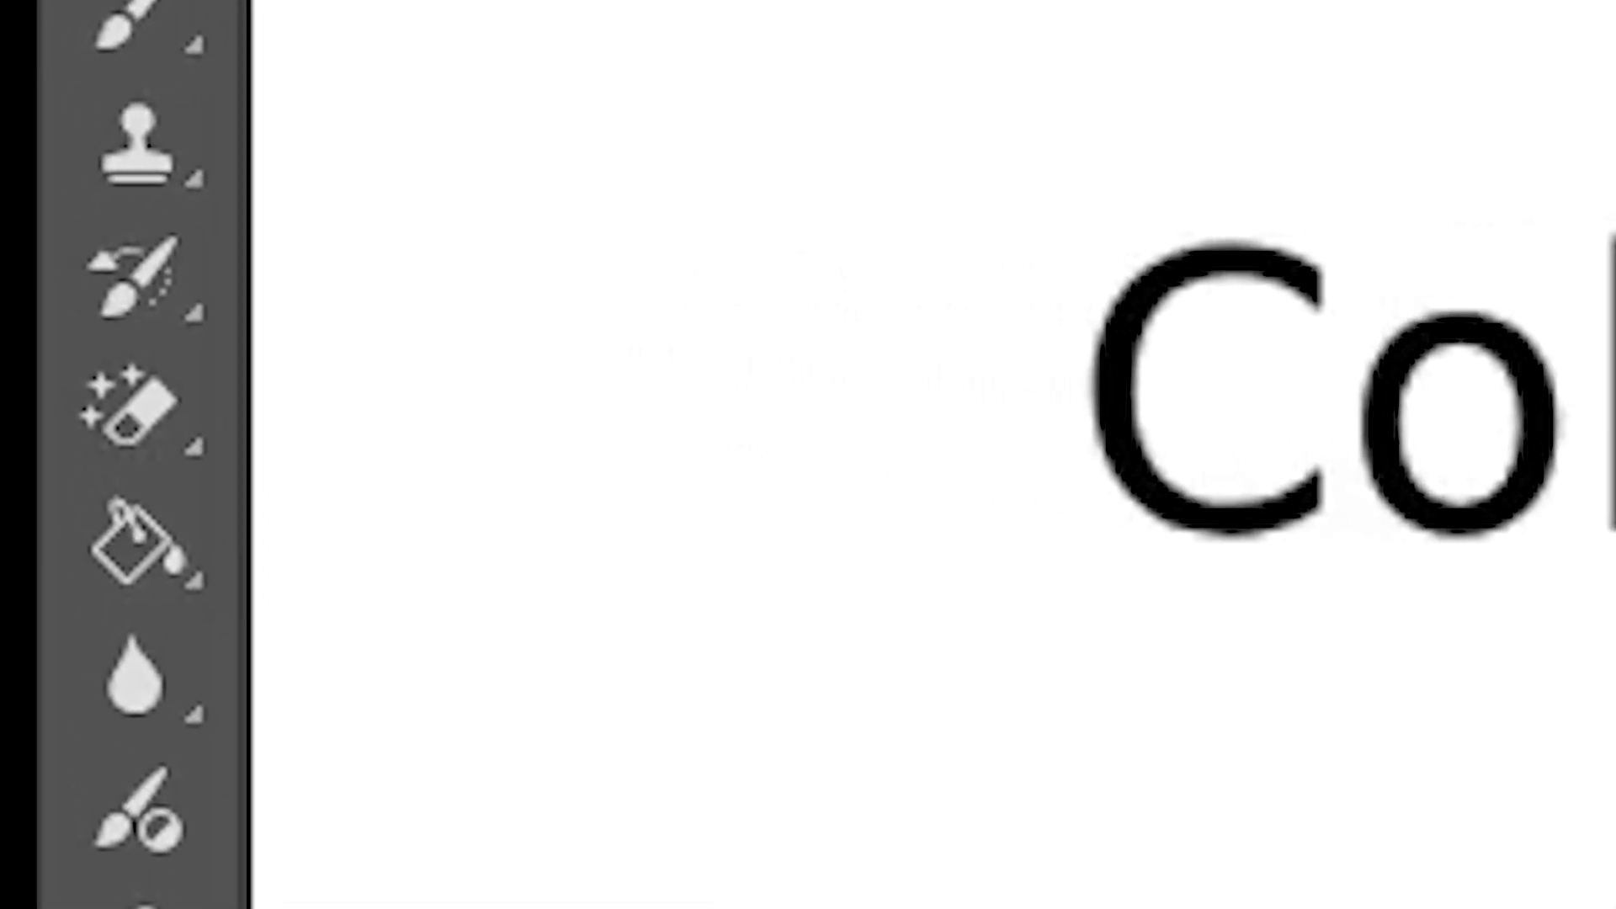
pyautogui.rightClick(149, 425)
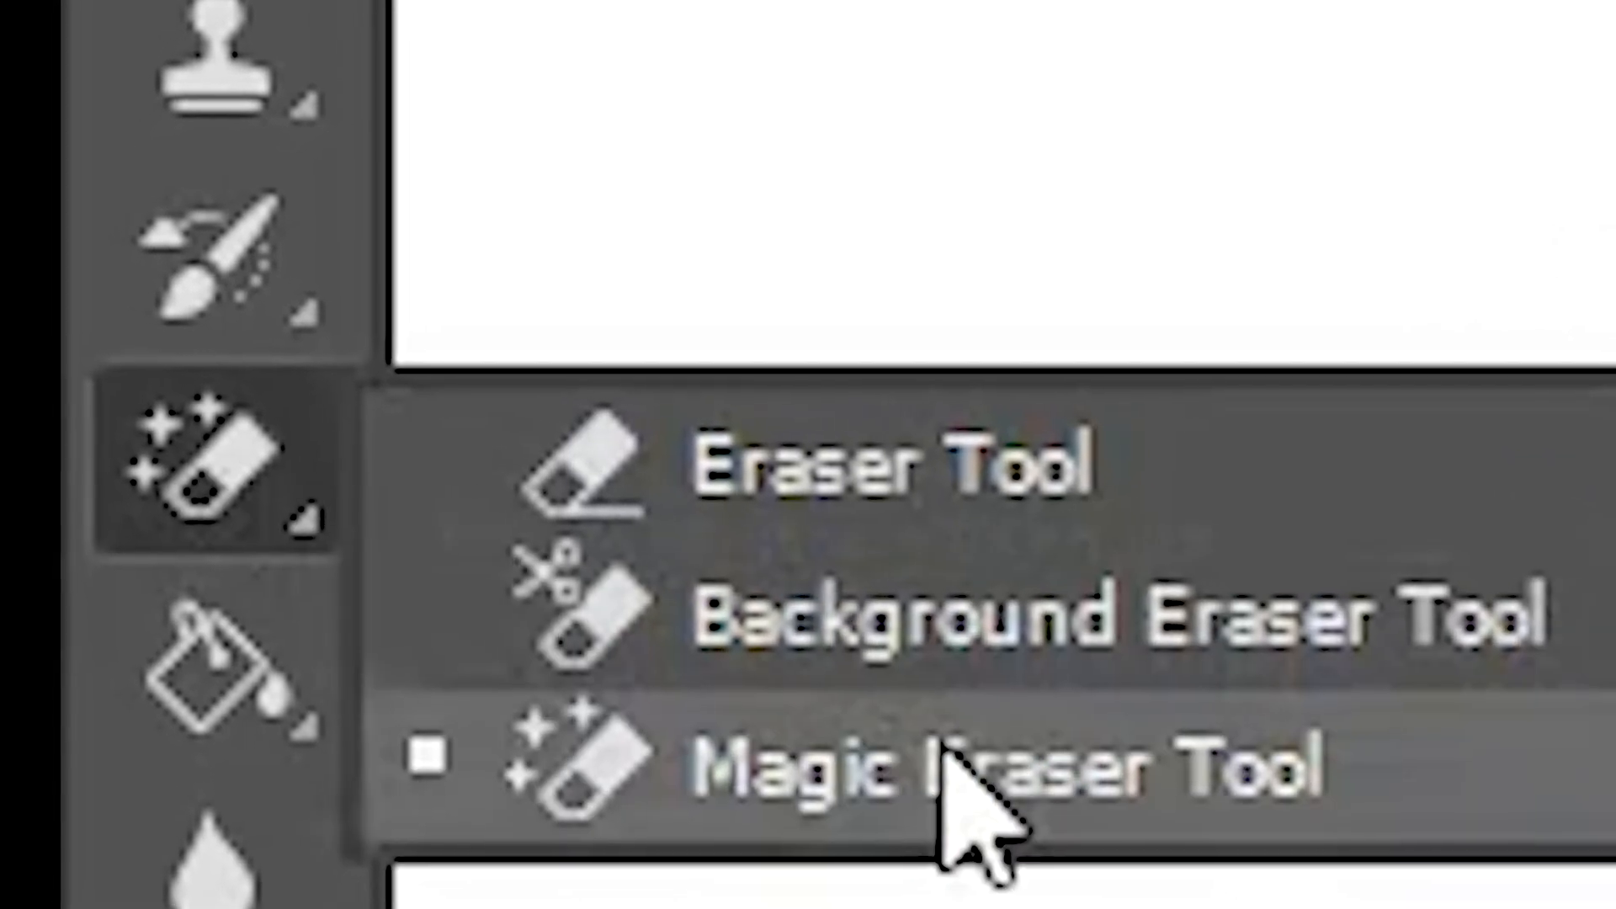
pyautogui.click(925, 748)
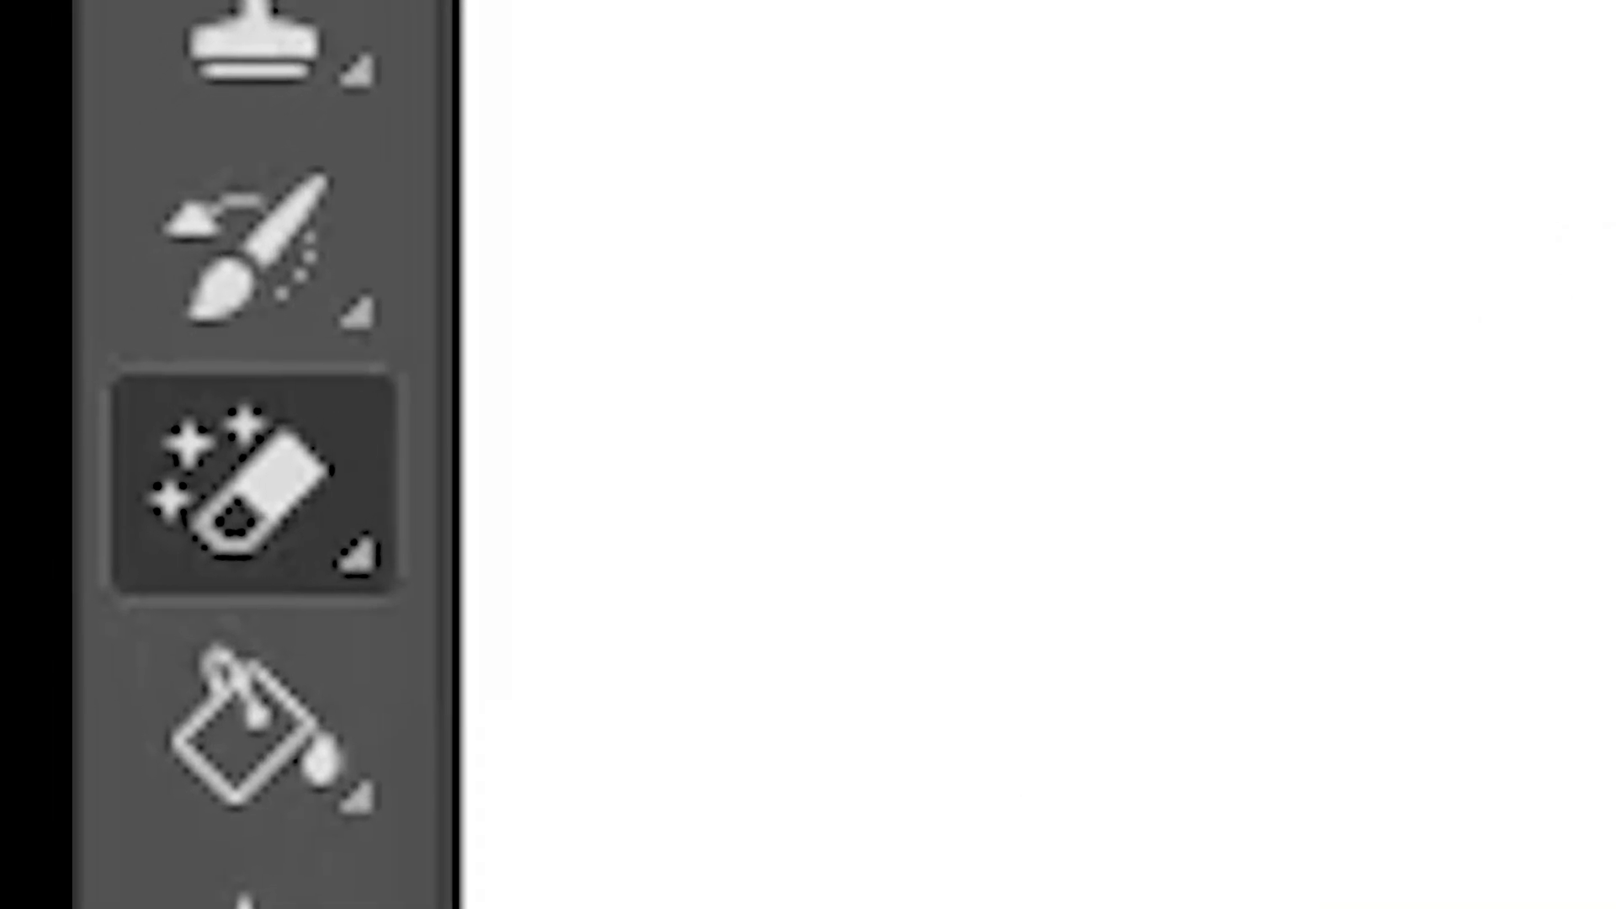
pyautogui.click(651, 297)
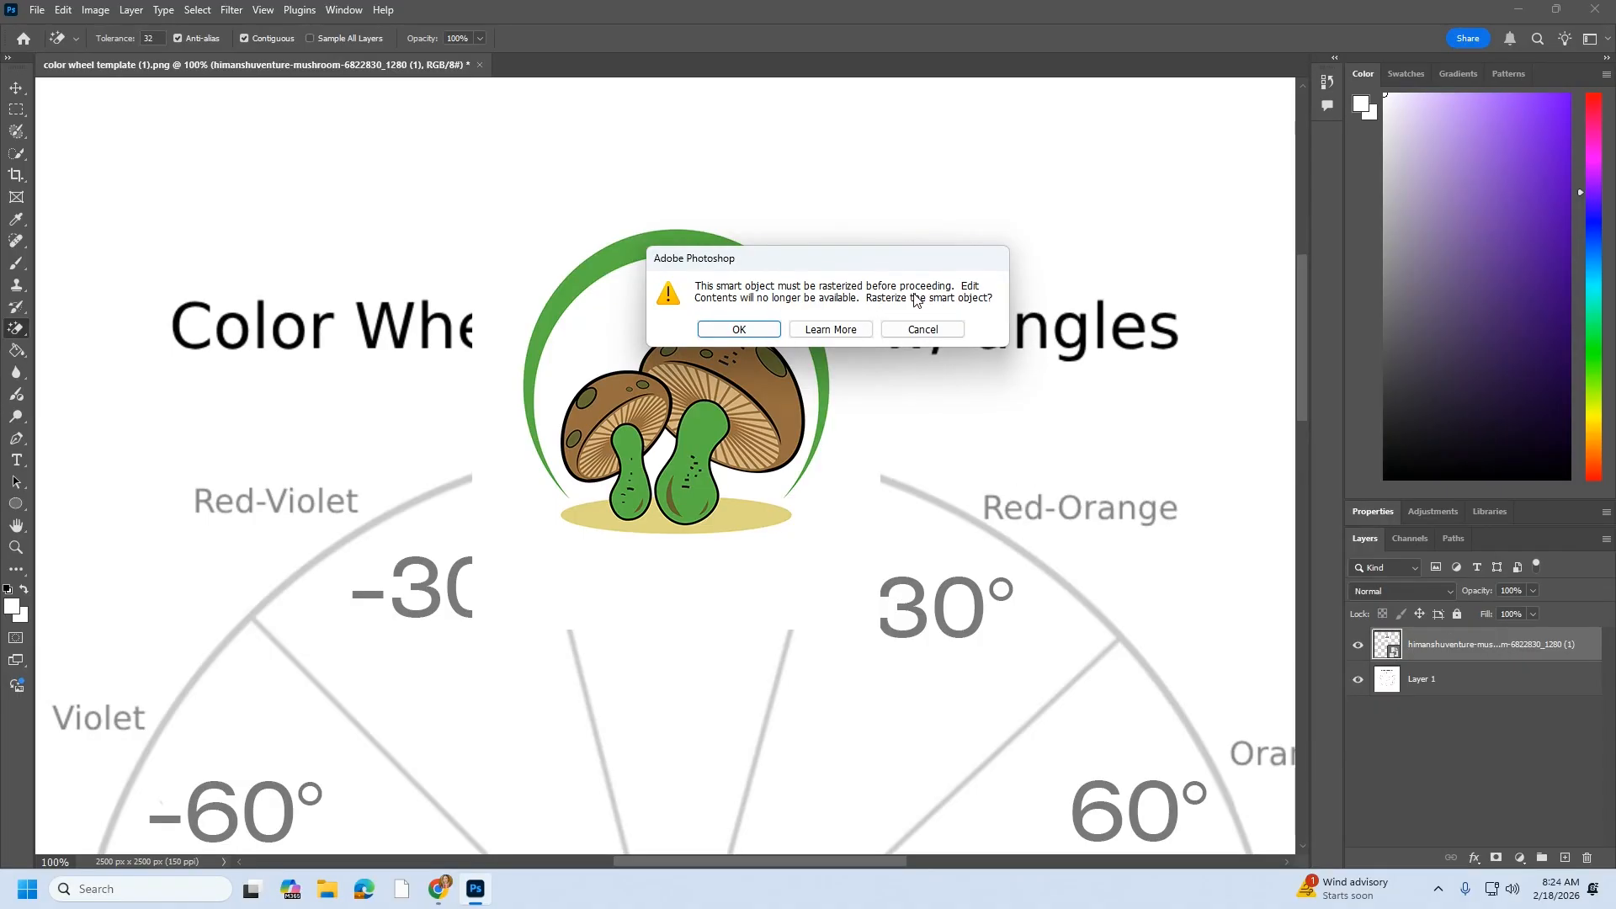
pyautogui.click(718, 335)
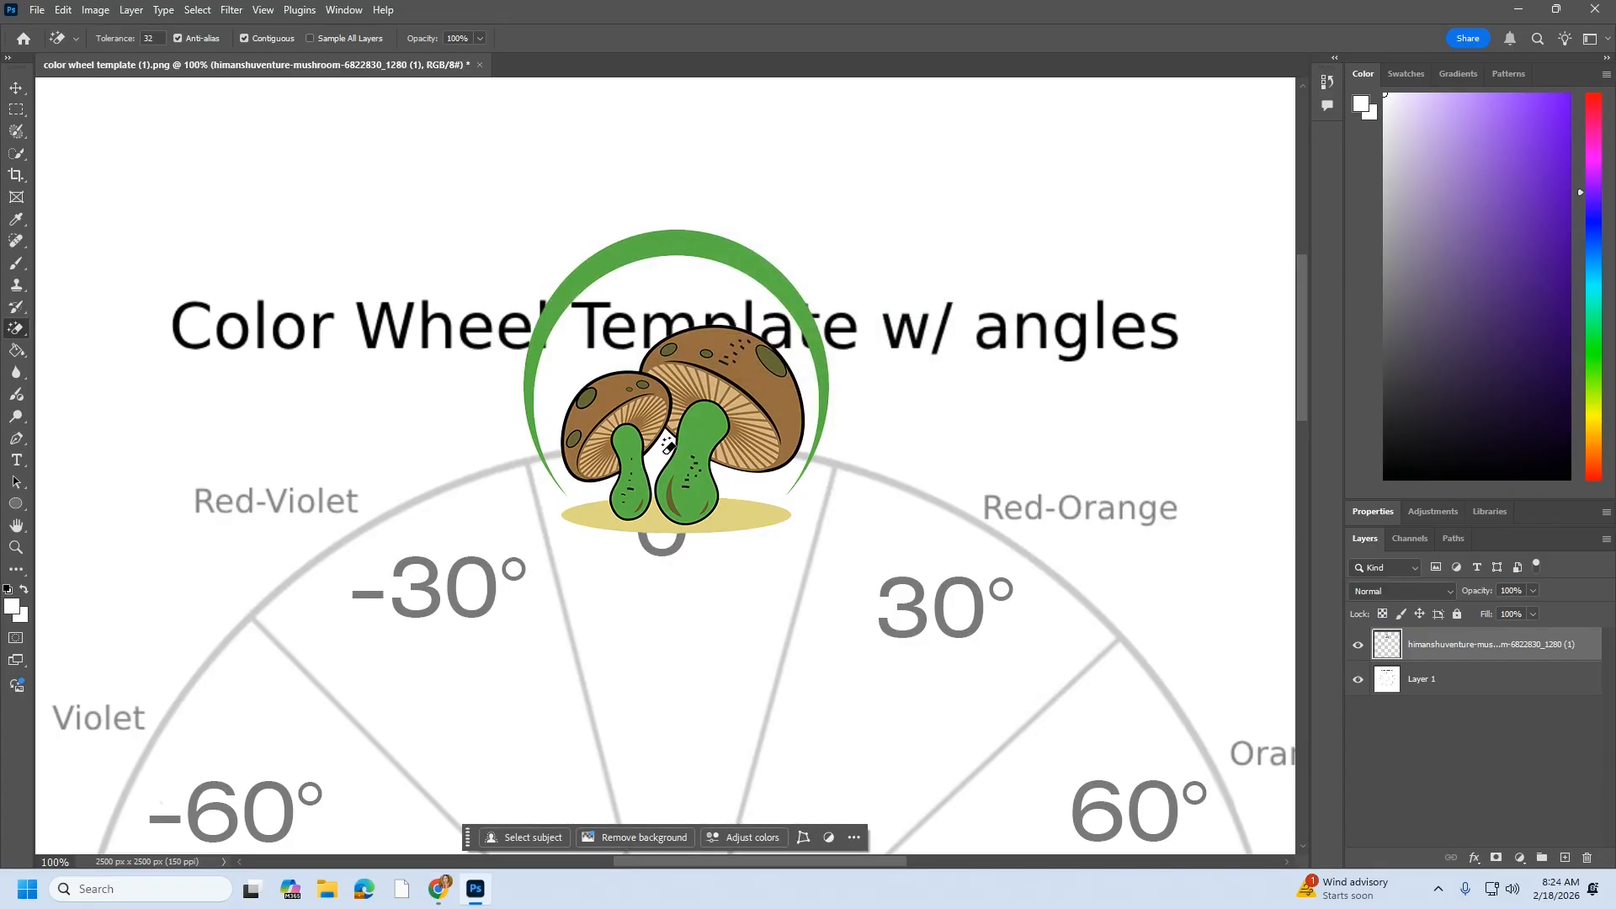
# Move the mushroom up slightly, keeping it centred on the wheel's edge at the 0° wedge
pyautogui.click(16, 87)
pyautogui.click(656, 305)
pyautogui.moveTo(657, 305); pyautogui.dragTo(761, 333)
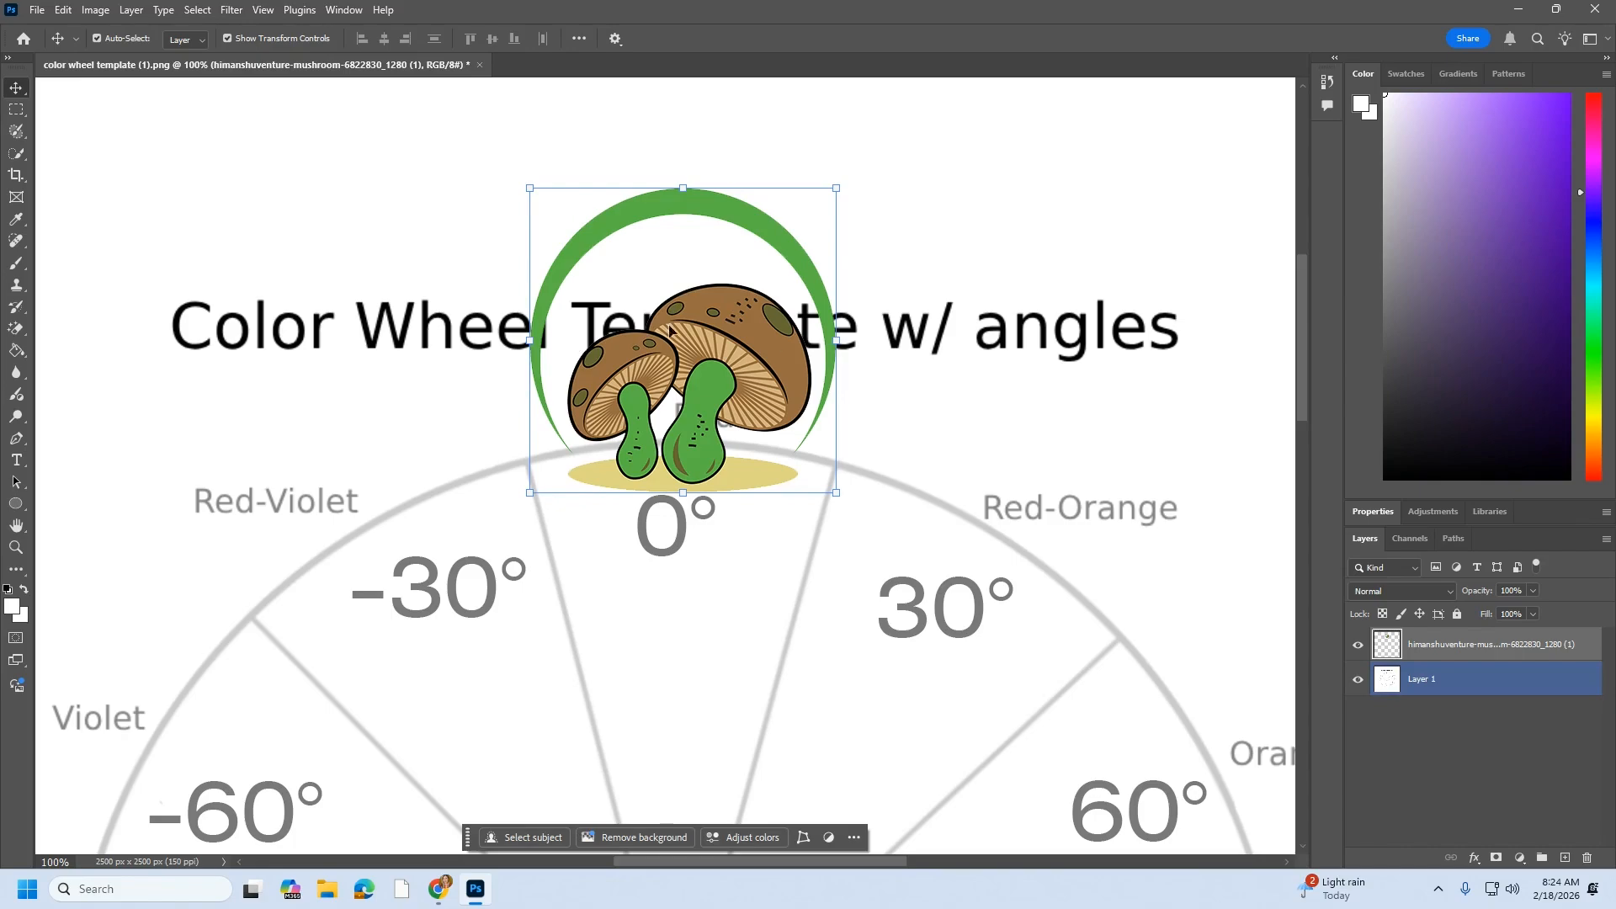
pyautogui.moveTo(736, 354)
pyautogui.mouseDown()
pyautogui.moveTo(748, 407)
pyautogui.moveTo(743, 335)
pyautogui.moveTo(726, 351)
pyautogui.mouseUp()
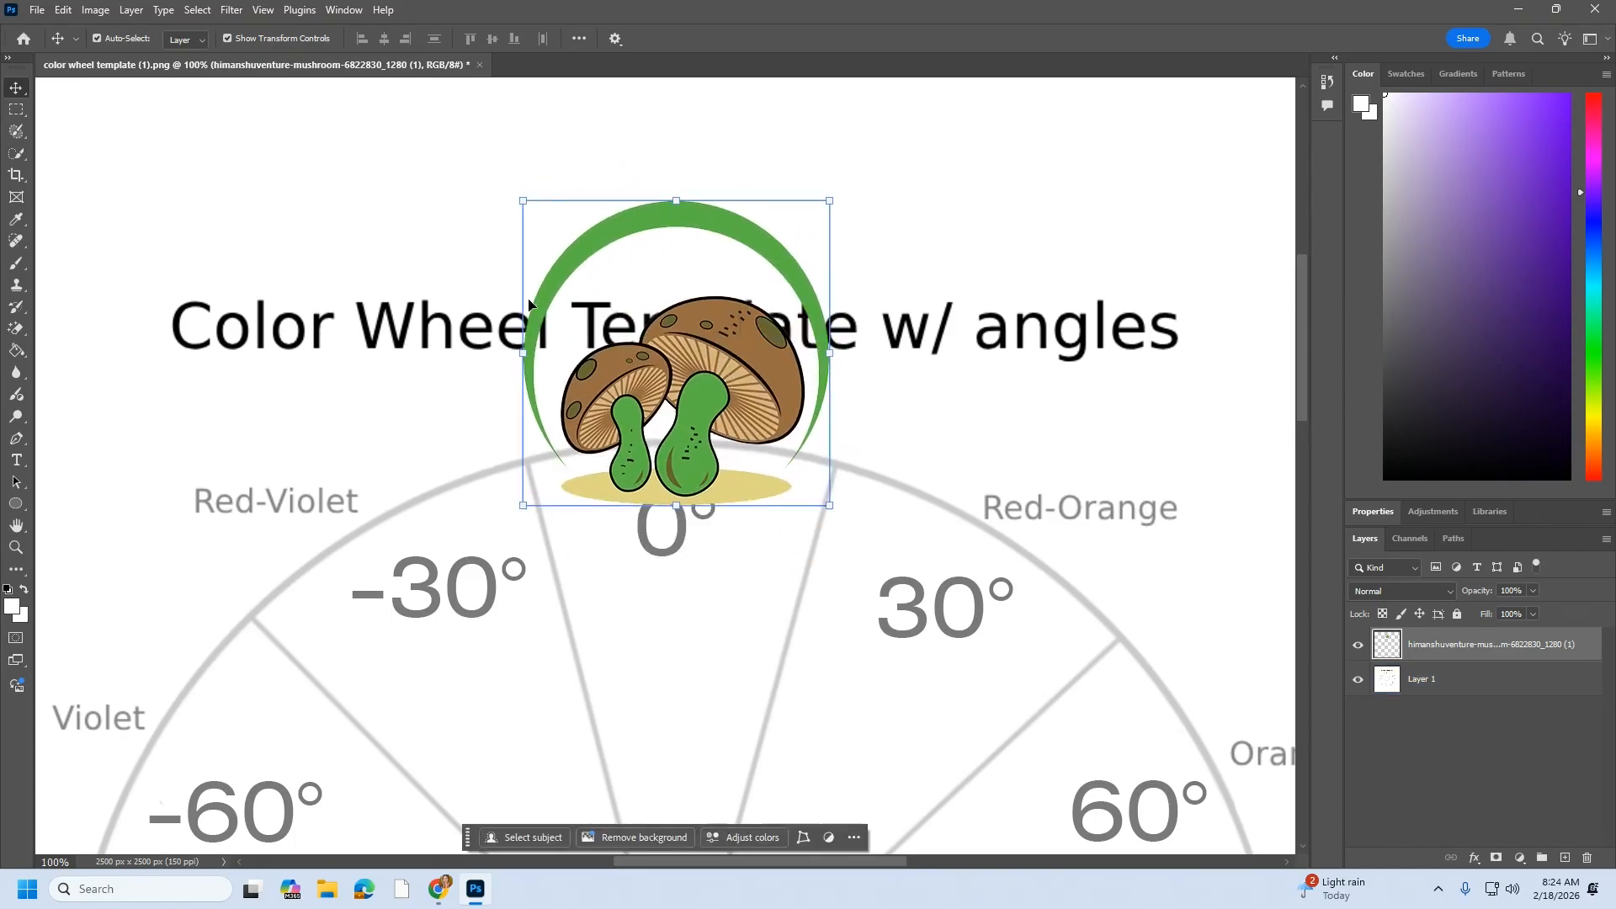
# Rename the placed image's layer to "mushroom"
pyautogui.doubleClick(1465, 646)
pyautogui.write('mushroom')
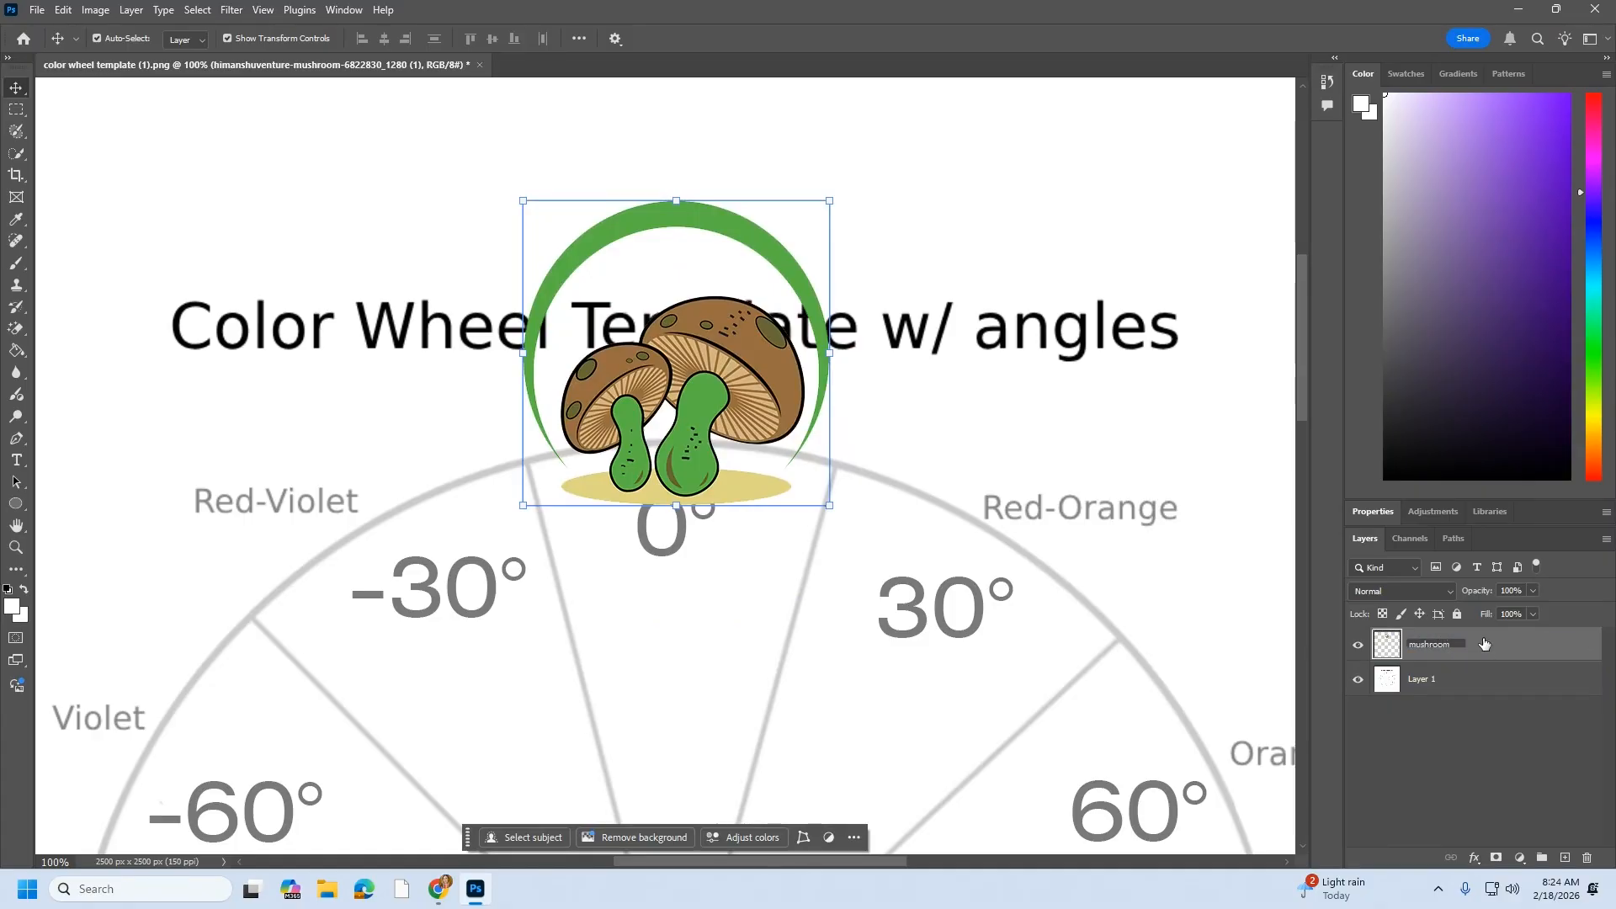
pyautogui.press('Return')
pyautogui.click(605, 299)
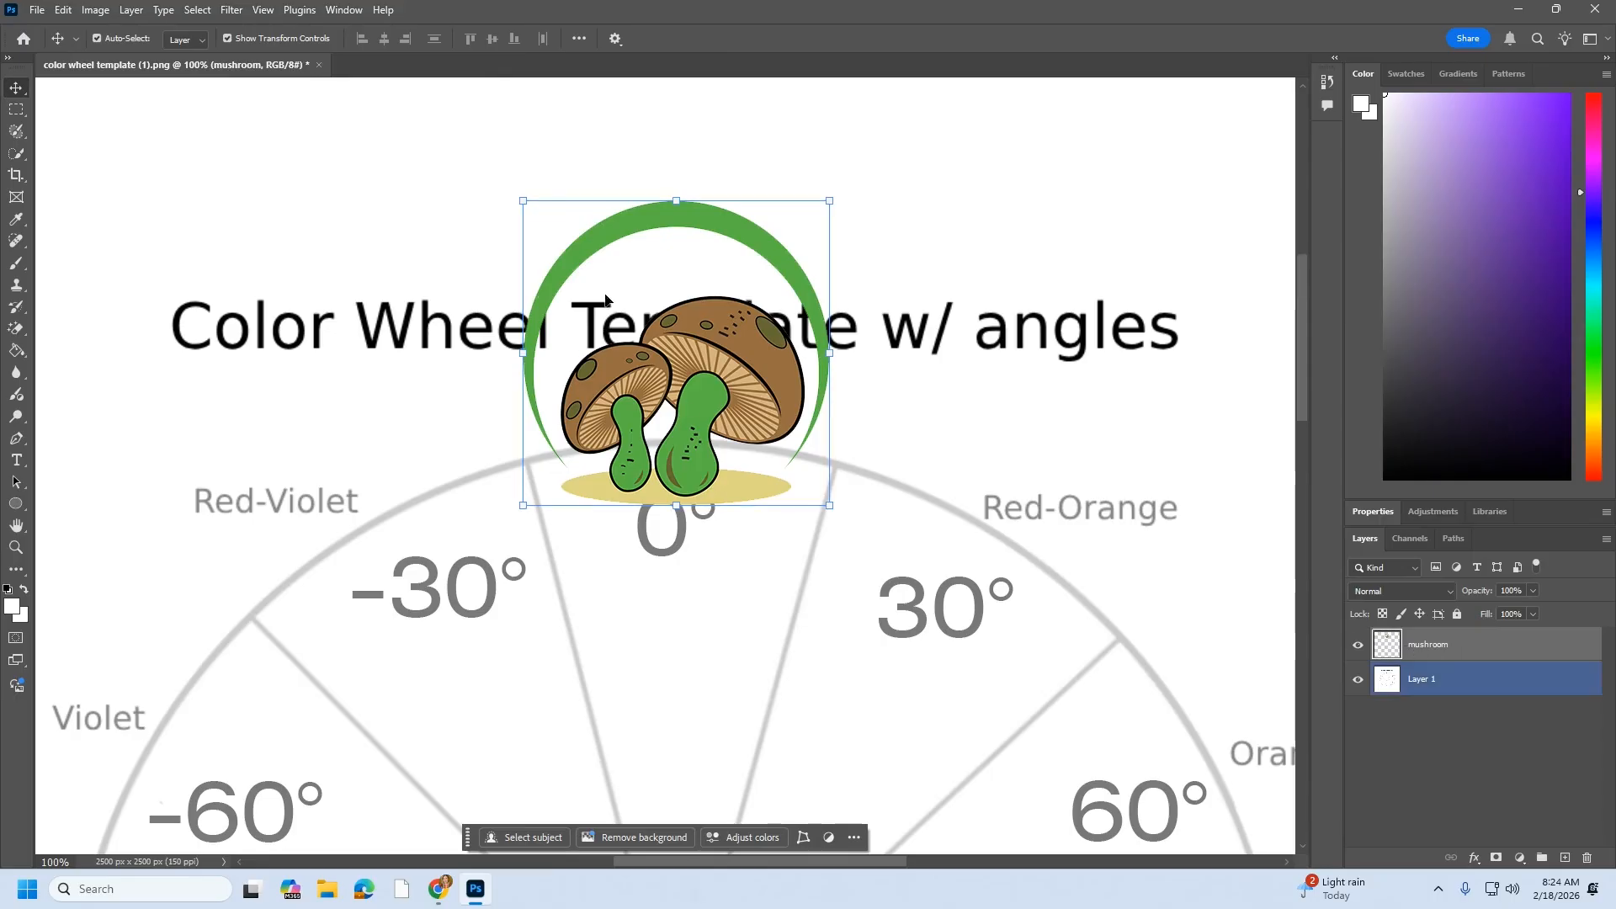
# Duplicate the mushroom layer eleven times so there is one mushroom for each of the twelve wedges
pyautogui.click(16, 547)
pyautogui.click(128, 39)
pyautogui.click(813, 502)
pyautogui.click(833, 552)
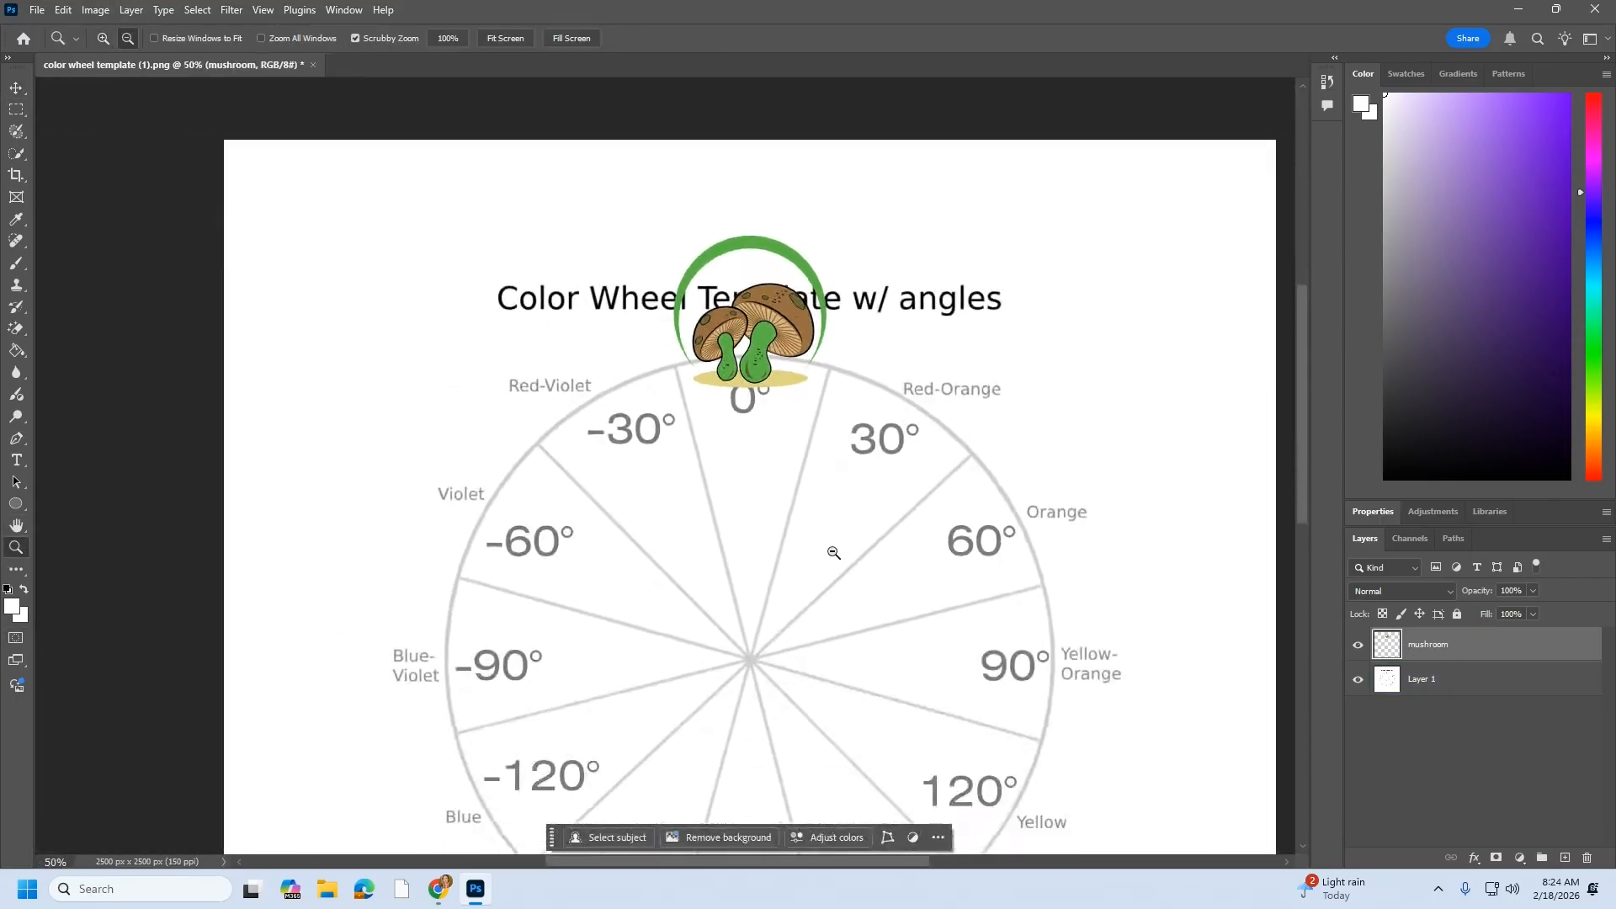
pyautogui.scroll(-3, 765, 426)
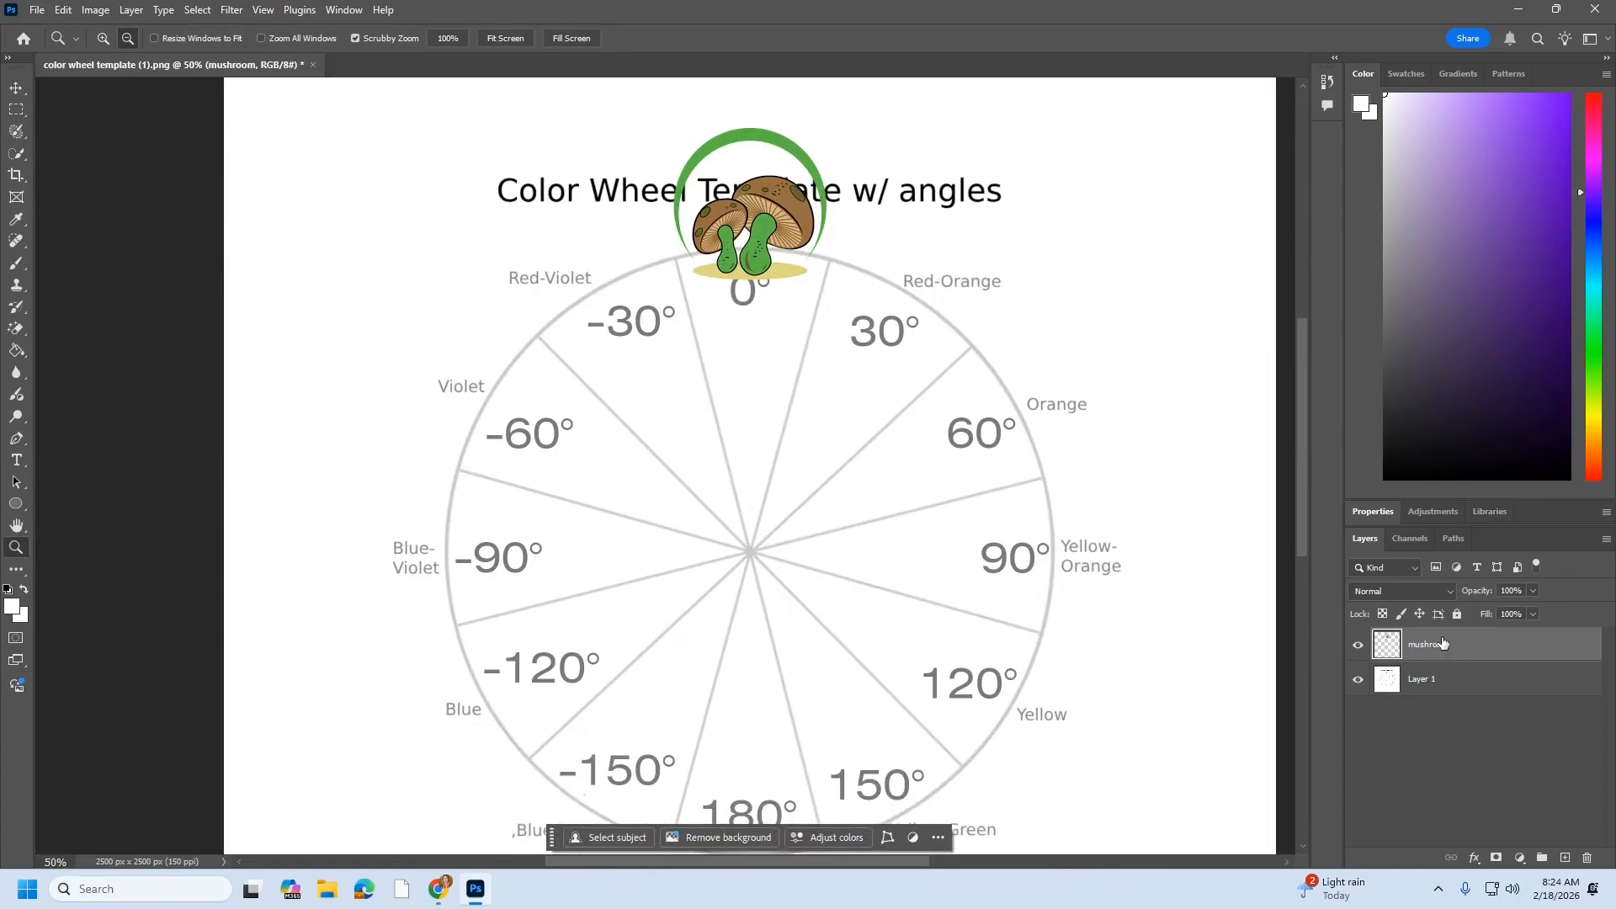
pyautogui.click(62, 10)
pyautogui.click(60, 7)
pyautogui.rightClick(1495, 645)
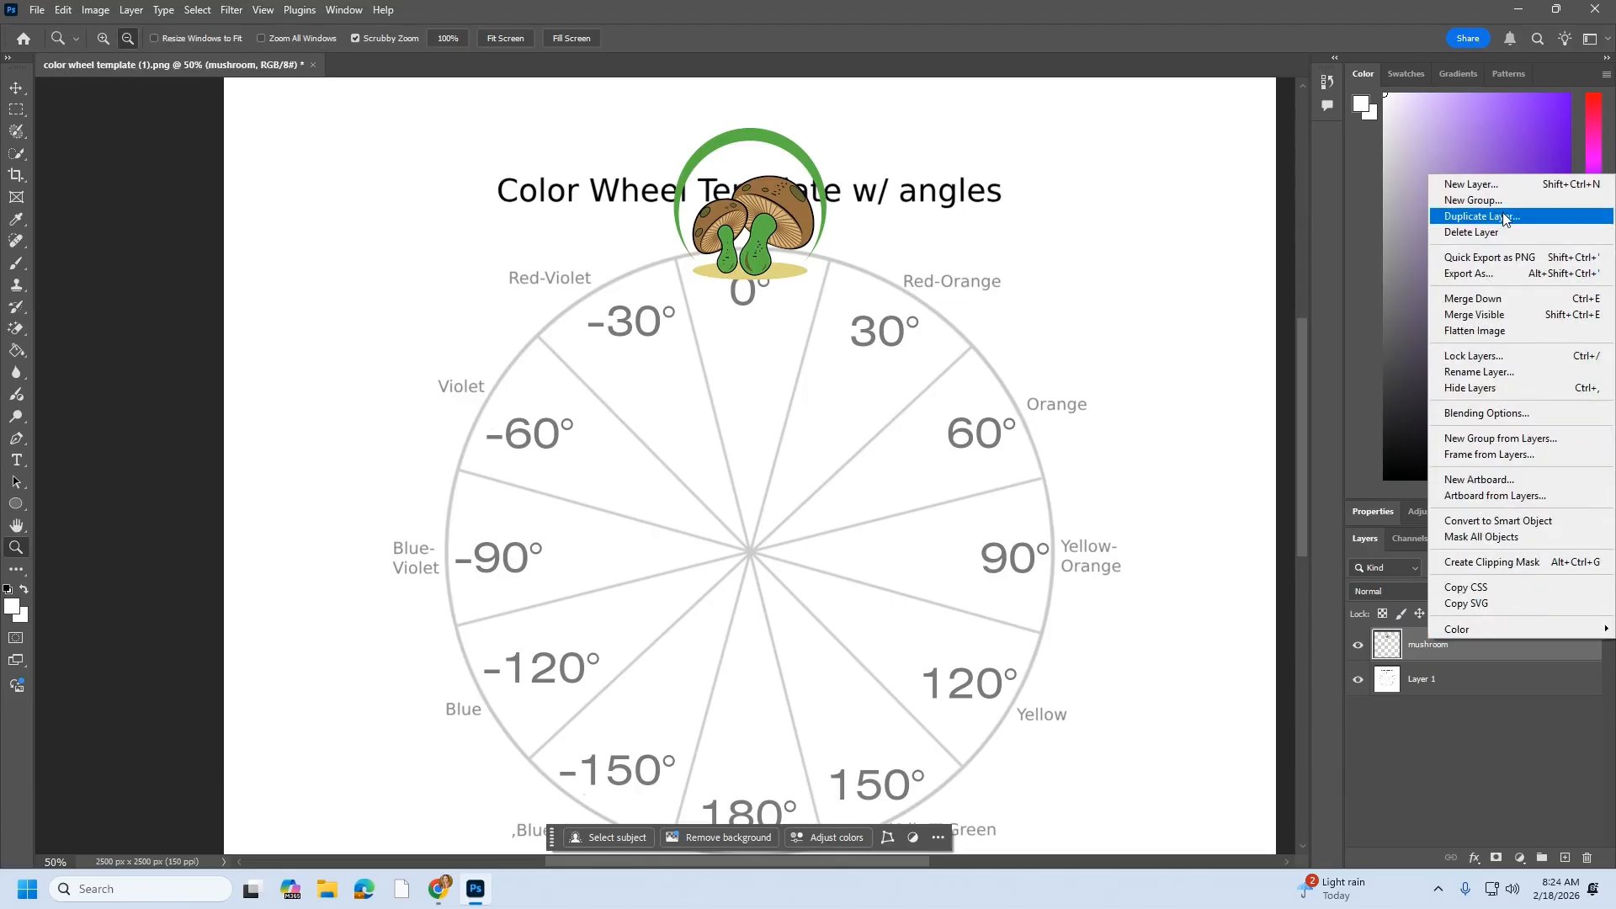
pyautogui.click(1414, 646)
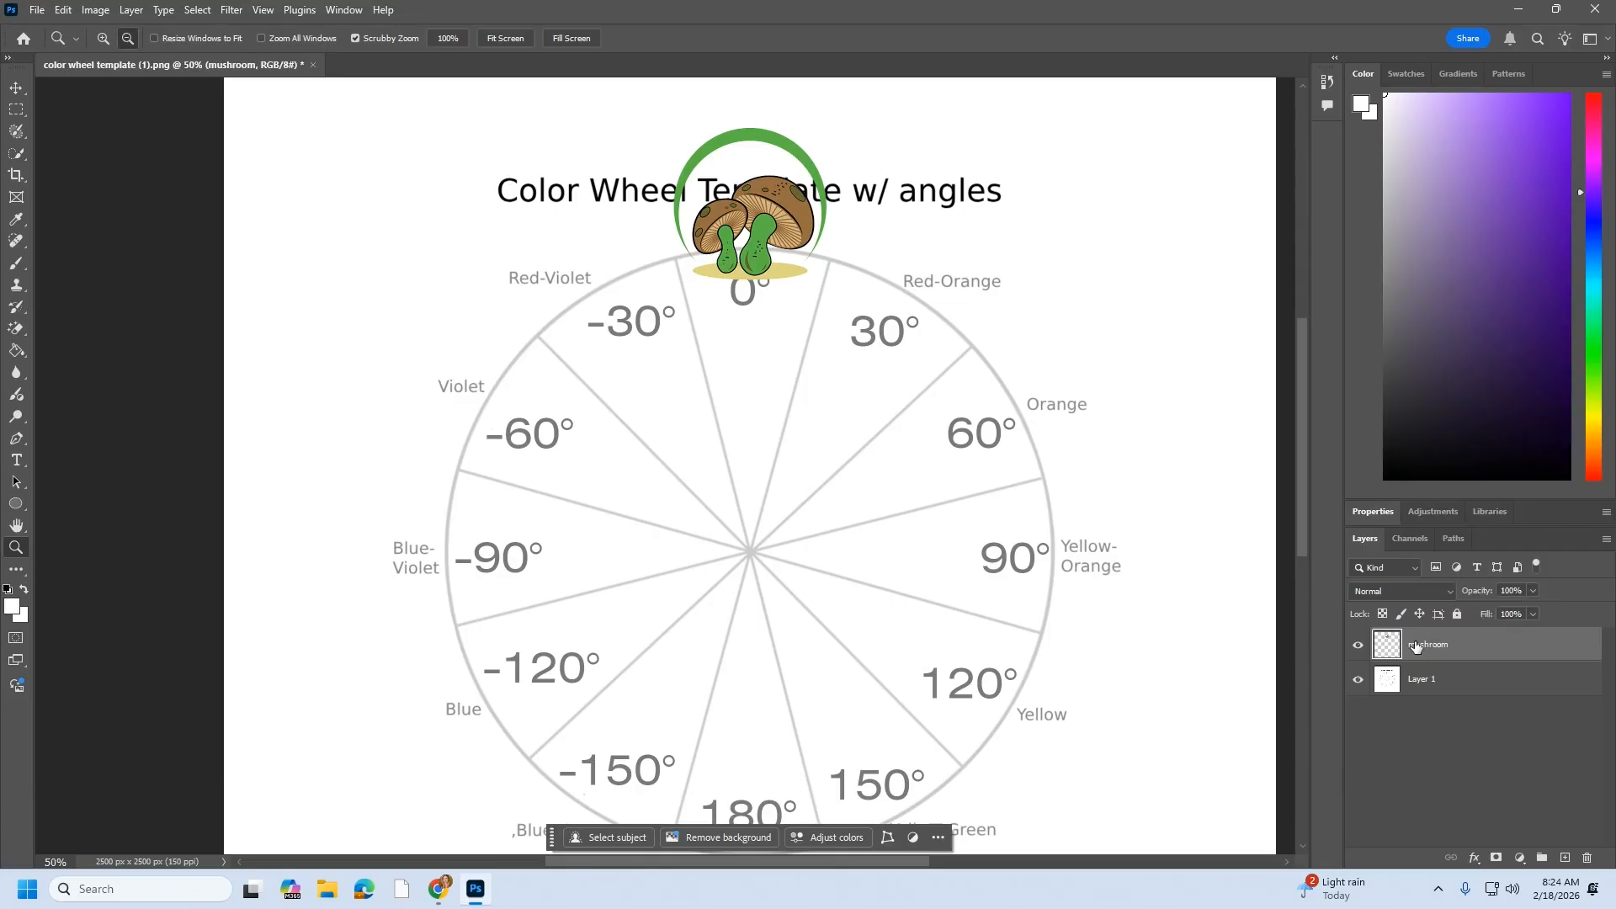
pyautogui.hotkey('ctrl', 'j')
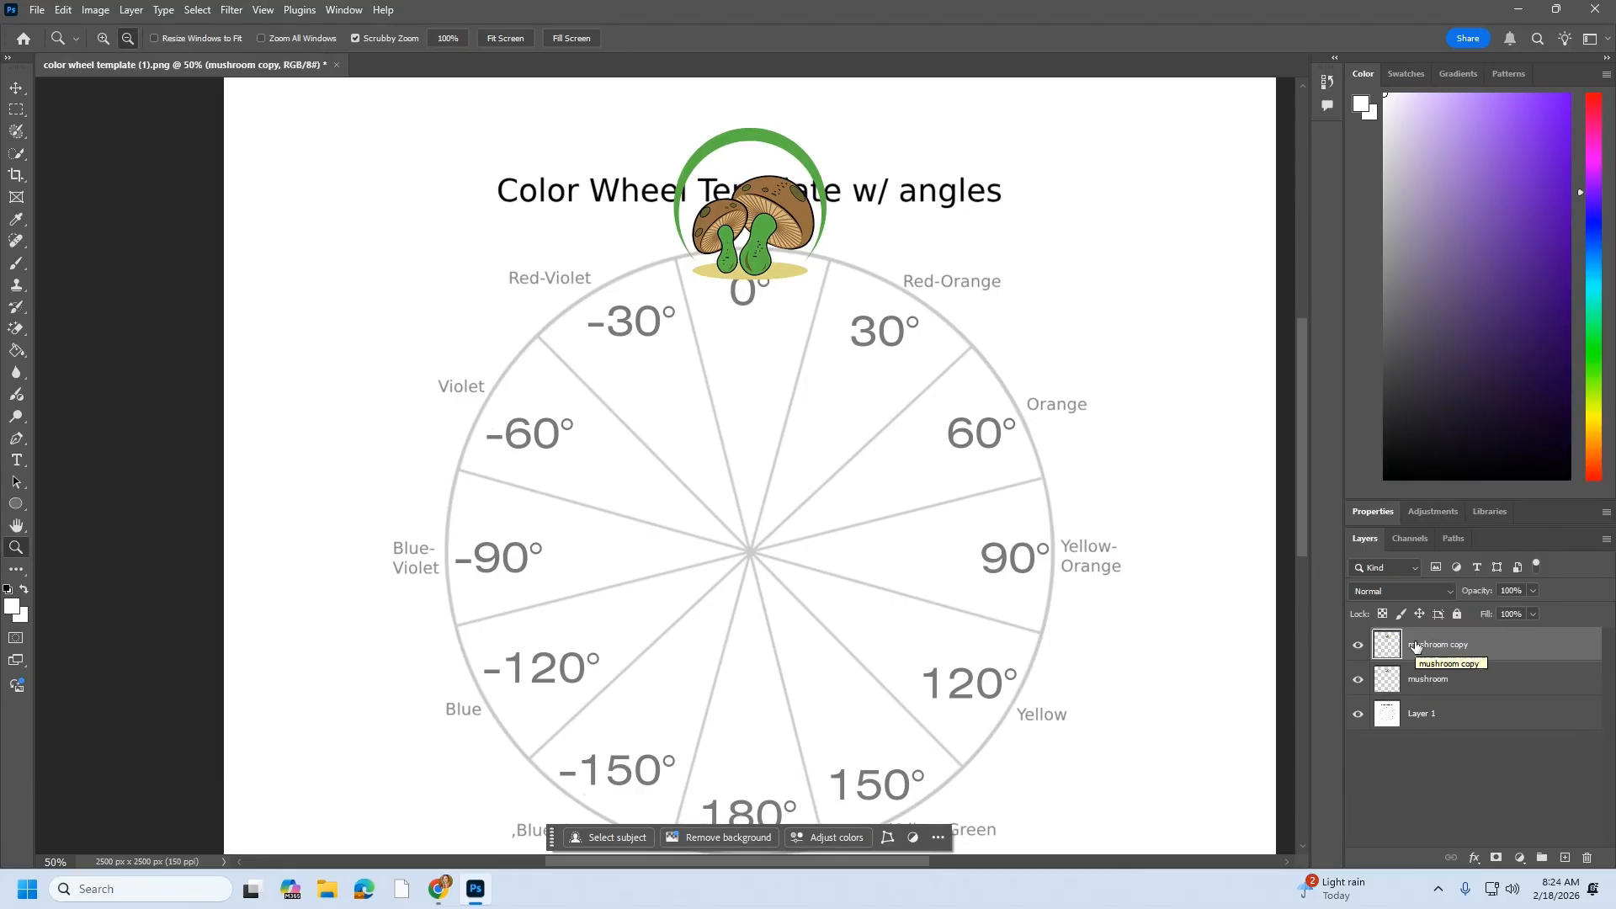
pyautogui.hotkey('ctrl', 'j')
pyautogui.hotkey('ctrl', 'j')
pyautogui.hotkey('ctrl', 'j')
pyautogui.hotkey('ctrl', 'j')
pyautogui.hotkey('ctrl', 'j')
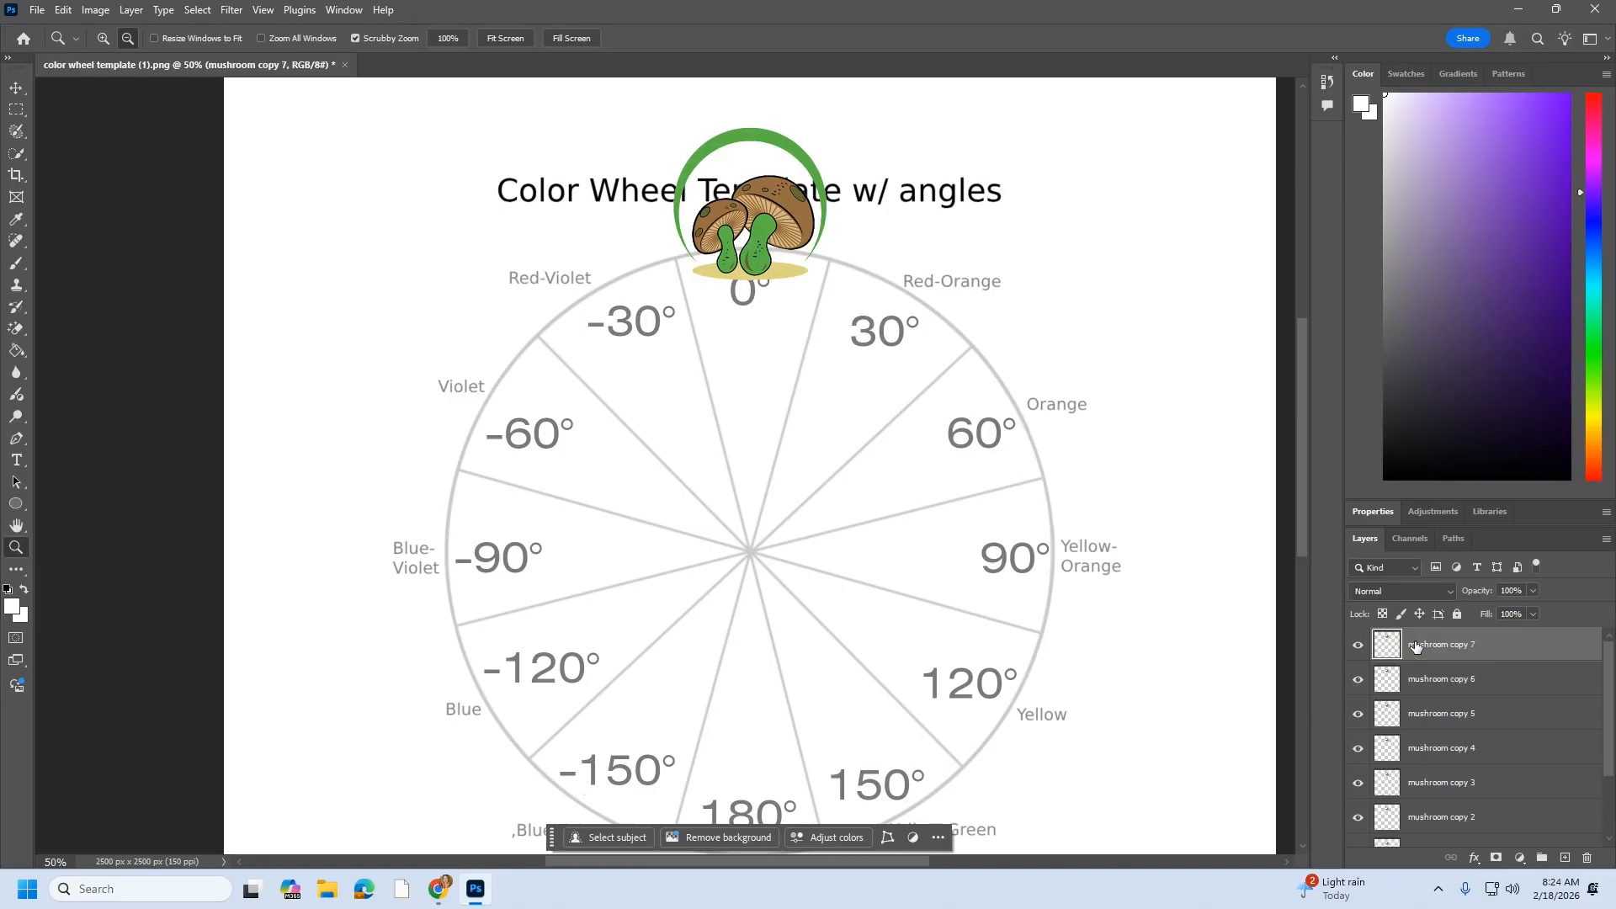
pyautogui.hotkey('ctrl', 'j')
pyautogui.scroll(-6, 1450, 795)
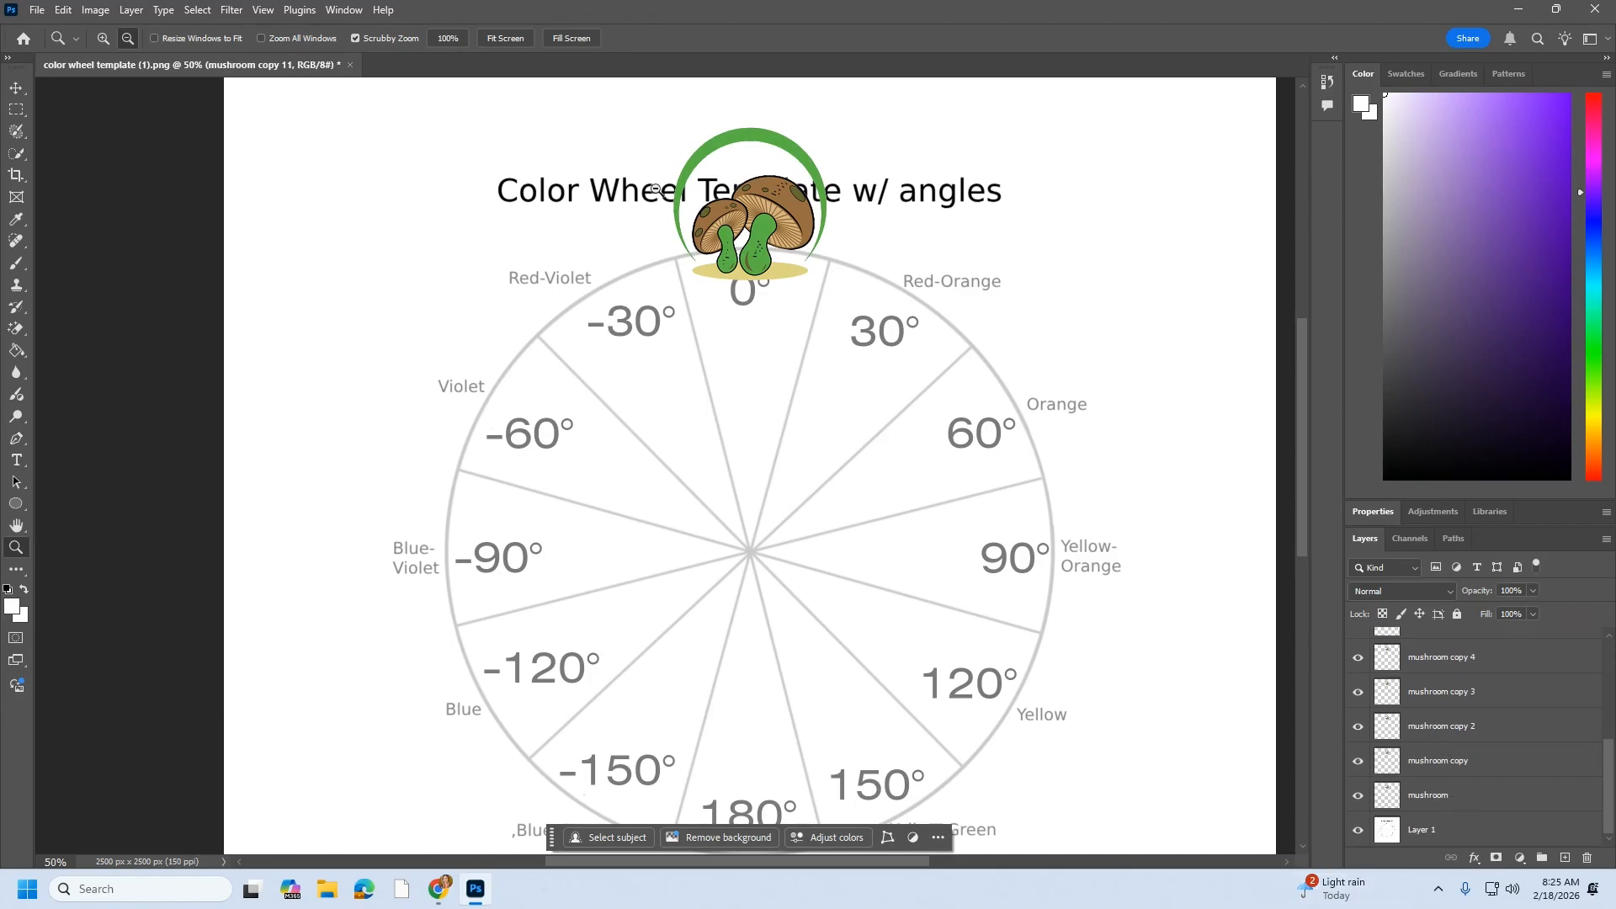
# Move the eleven mushroom copies around the outside of the wheel, one beside each remaining wedge
pyautogui.click(16, 87)
pyautogui.moveTo(775, 211); pyautogui.dragTo(1040, 394)
pyautogui.moveTo(749, 223); pyautogui.dragTo(1112, 583)
pyautogui.moveTo(1035, 417); pyautogui.dragTo(1065, 400)
pyautogui.moveTo(908, 298); pyautogui.dragTo(922, 265)
pyautogui.moveTo(718, 214); pyautogui.dragTo(1040, 728)
pyautogui.moveTo(749, 244); pyautogui.dragTo(964, 786)
pyautogui.moveTo(749, 151); pyautogui.dragTo(573, 789)
pyautogui.moveTo(758, 153); pyautogui.dragTo(447, 278)
# Nudge the original mushroom up so it rests on the wheel's outer edge above the 0° label
pyautogui.scroll(2, 770, 303)
pyautogui.moveTo(753, 223); pyautogui.dragTo(764, 187)
pyautogui.scroll(-1, 974, 484)
pyautogui.scroll(3, 1570, 812)
pyautogui.scroll(4, 854, 455)
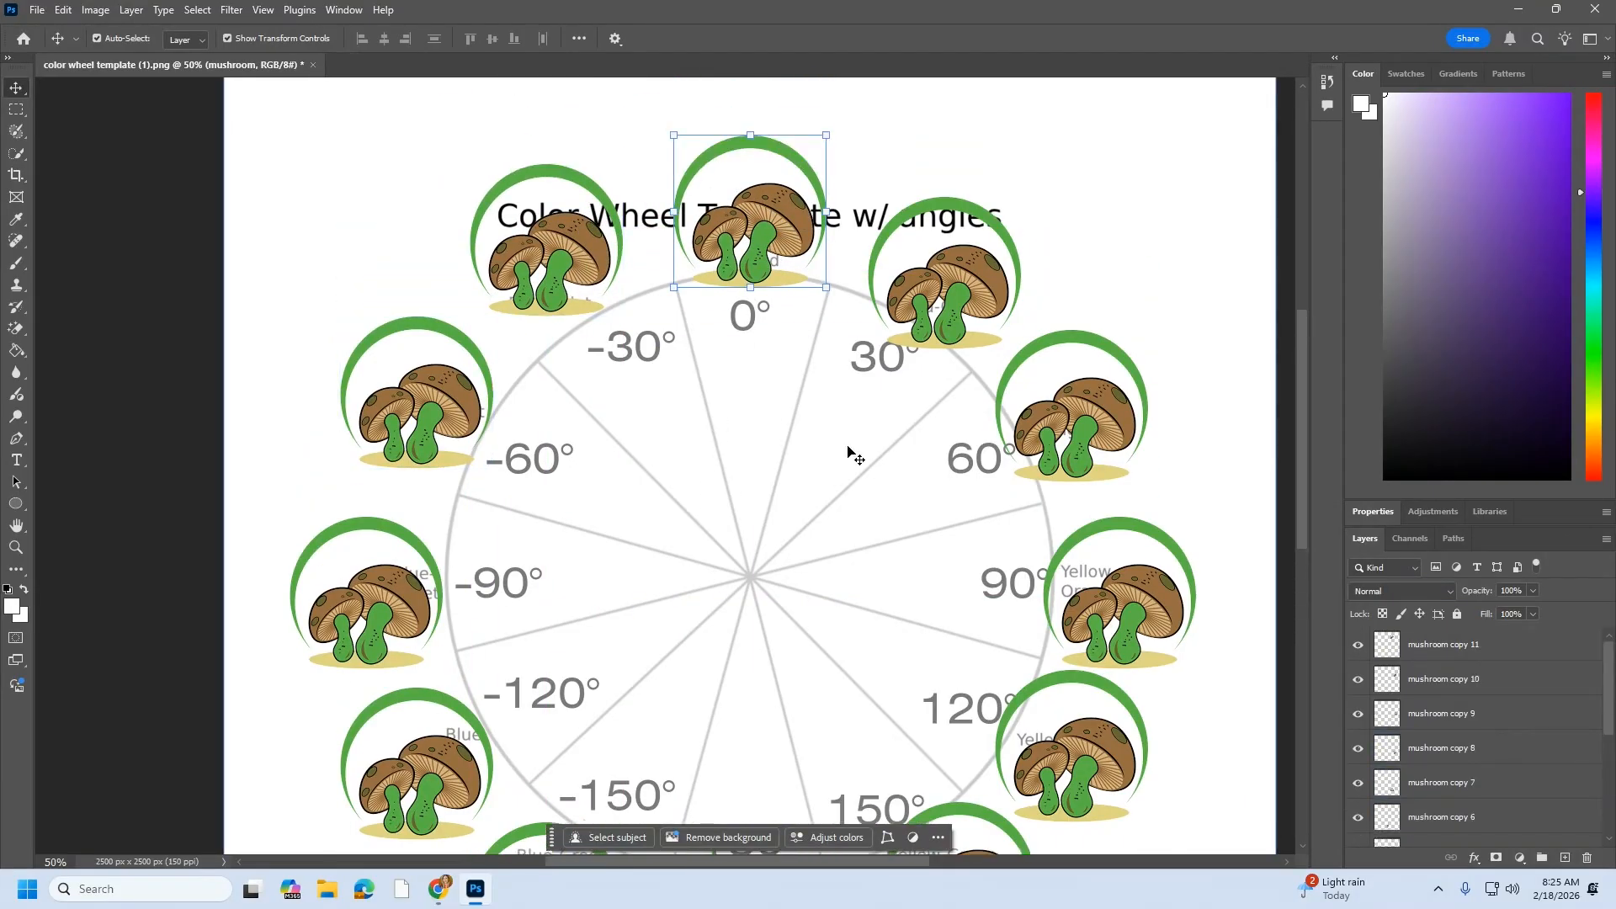
pyautogui.moveTo(761, 320)
pyautogui.mouseDown()
pyautogui.moveTo(761, 347)
pyautogui.moveTo(754, 316)
pyautogui.mouseUp()
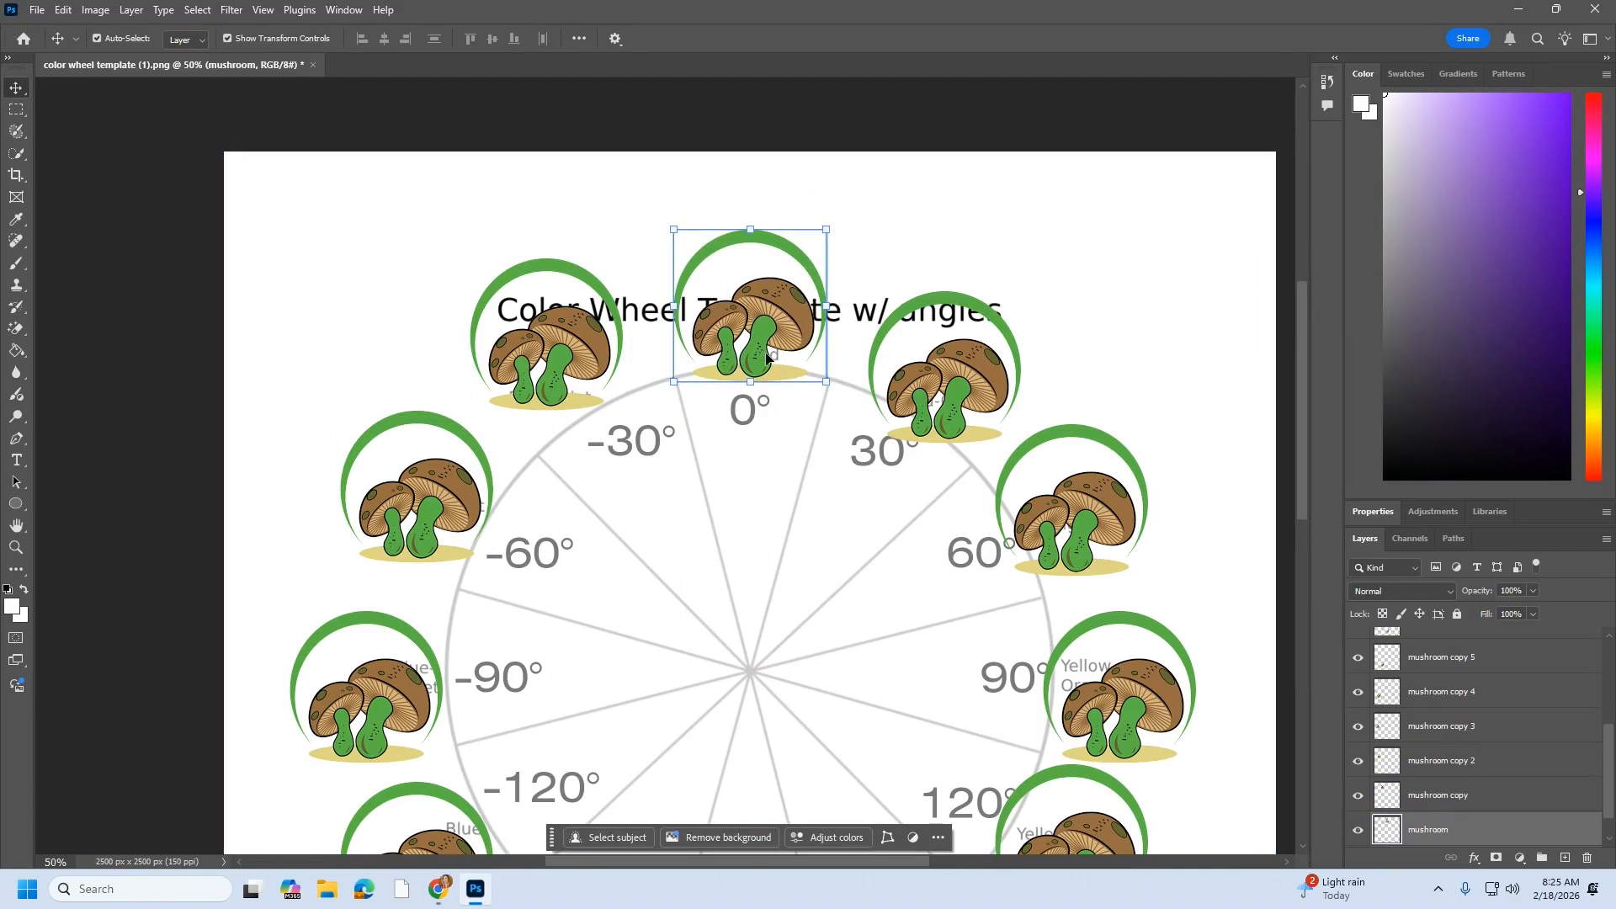
# Rotate the mushroom at the 30° wedge by 30° and nudge it against the wheel's edge
pyautogui.click(951, 377)
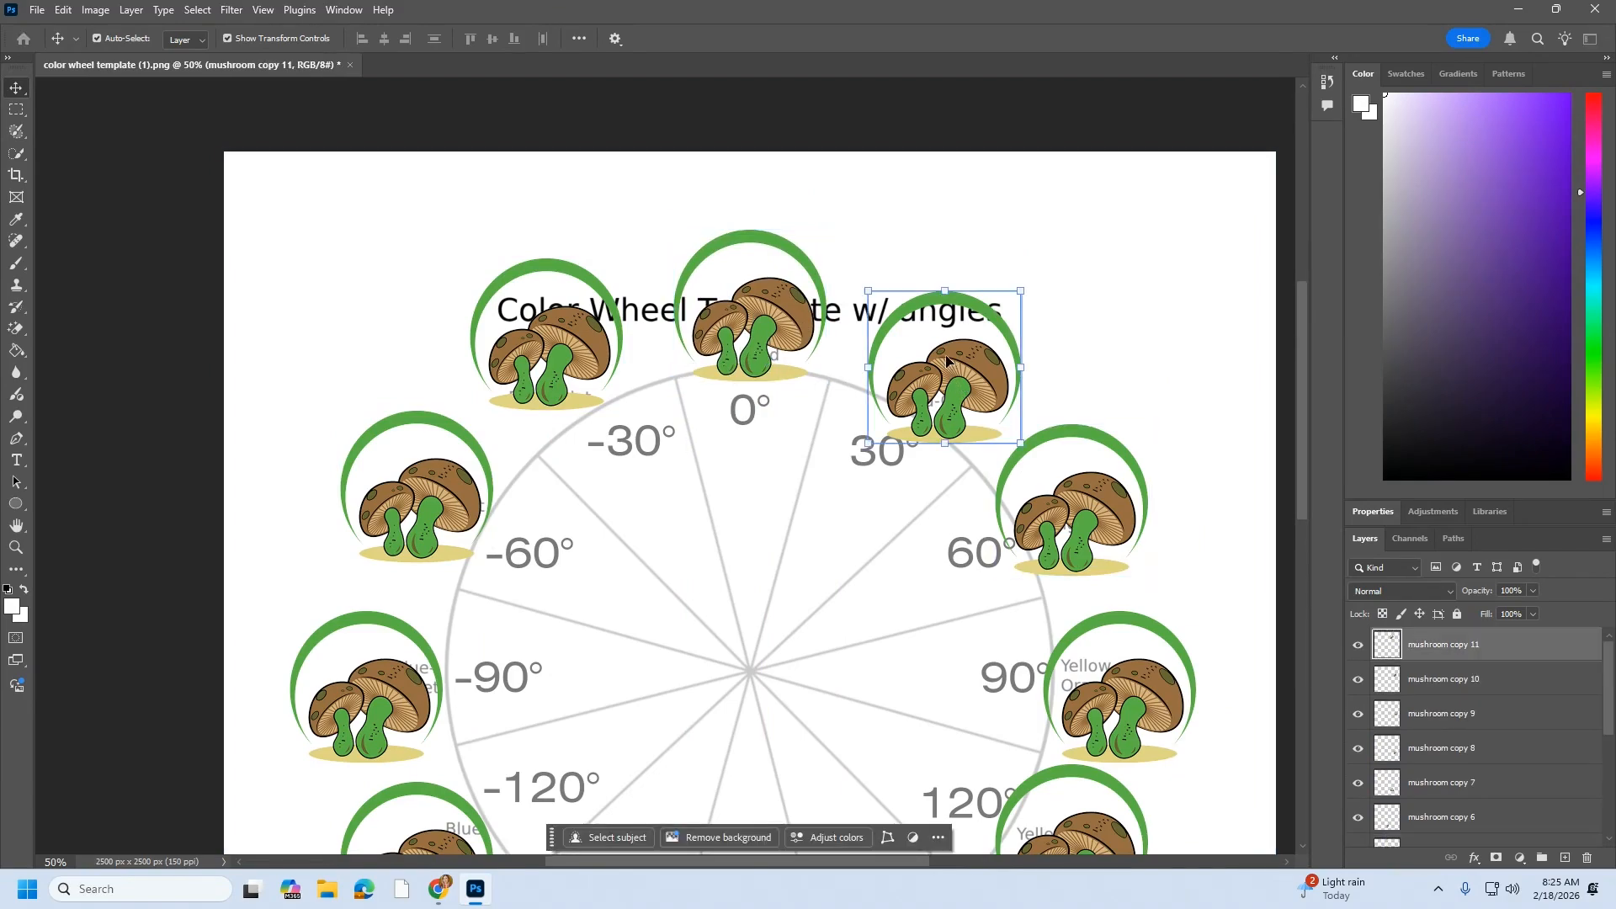
pyautogui.click(64, 9)
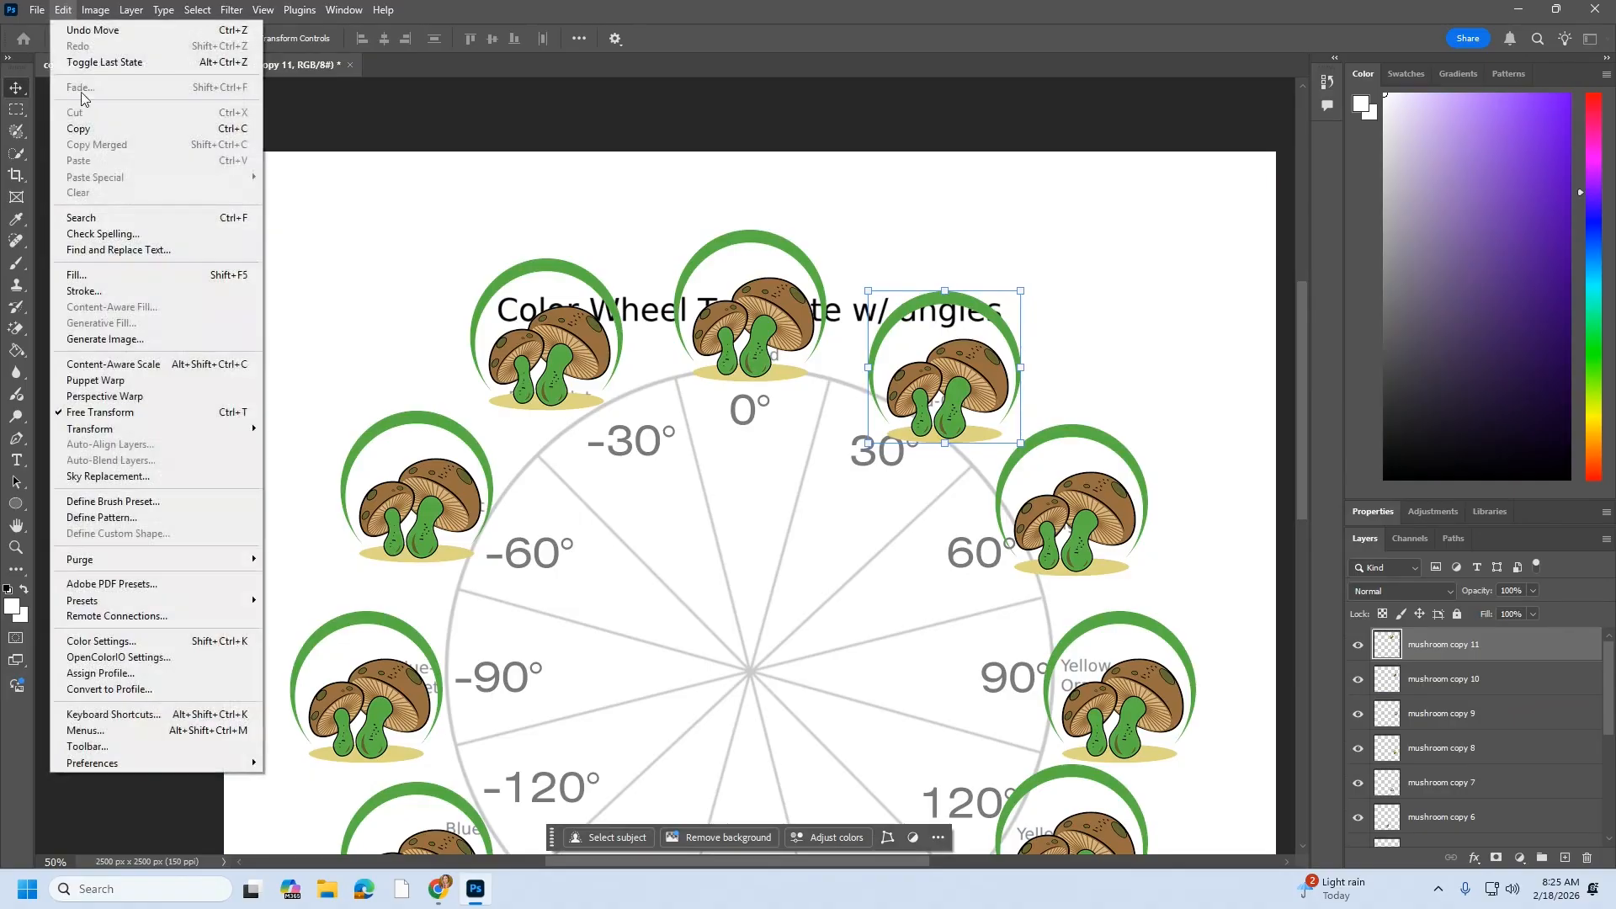
pyautogui.moveTo(113, 433)
pyautogui.click(346, 472)
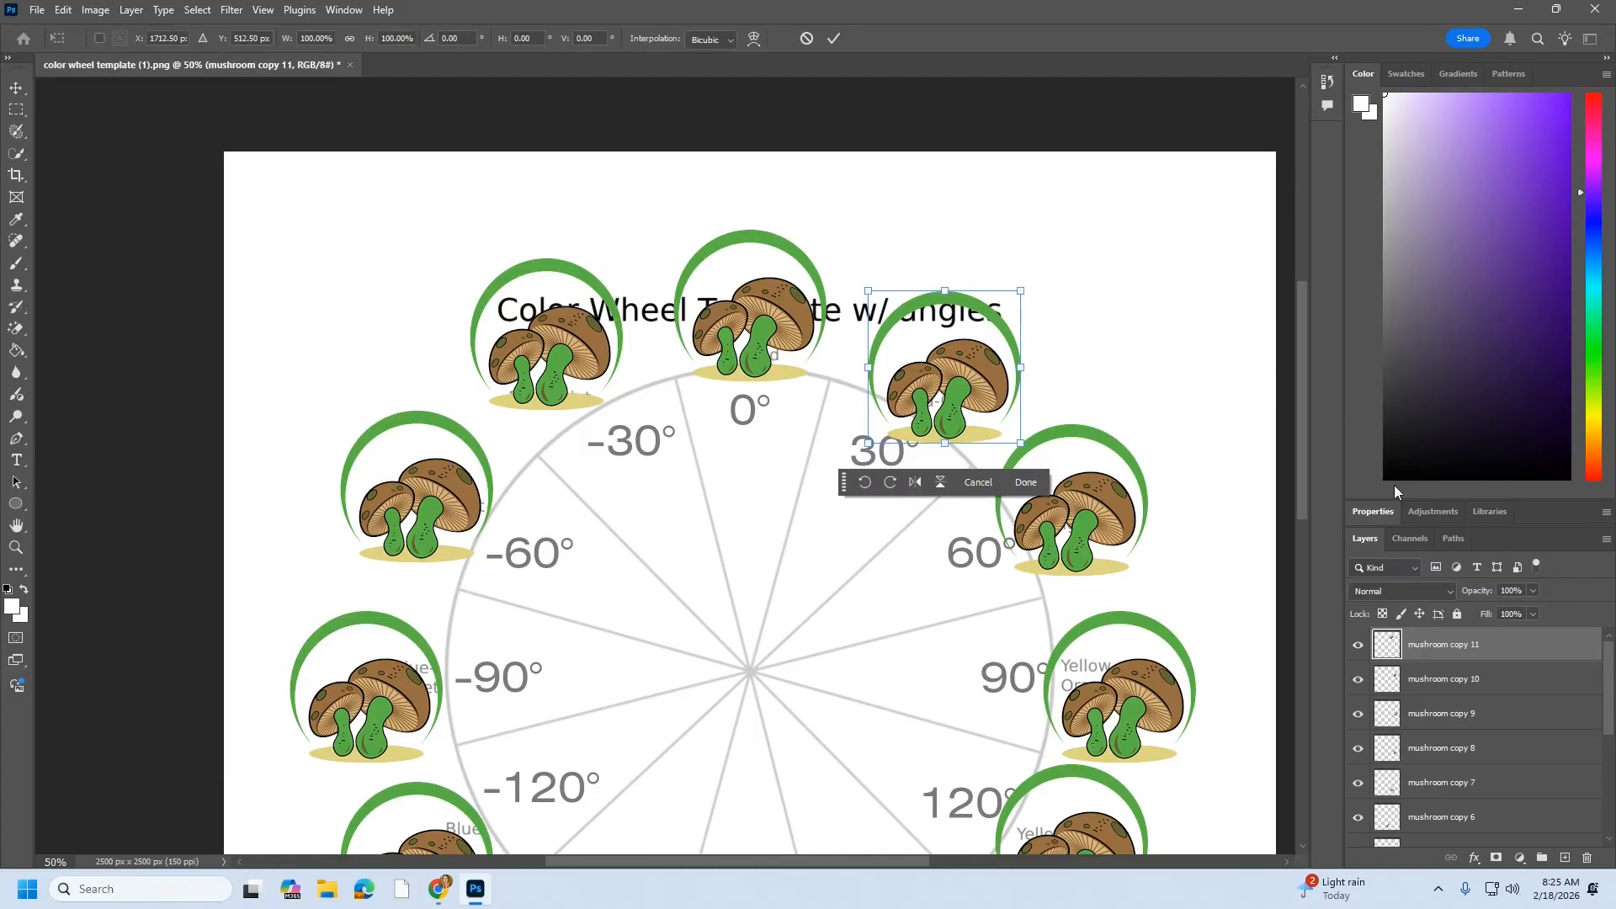
pyautogui.click(1369, 511)
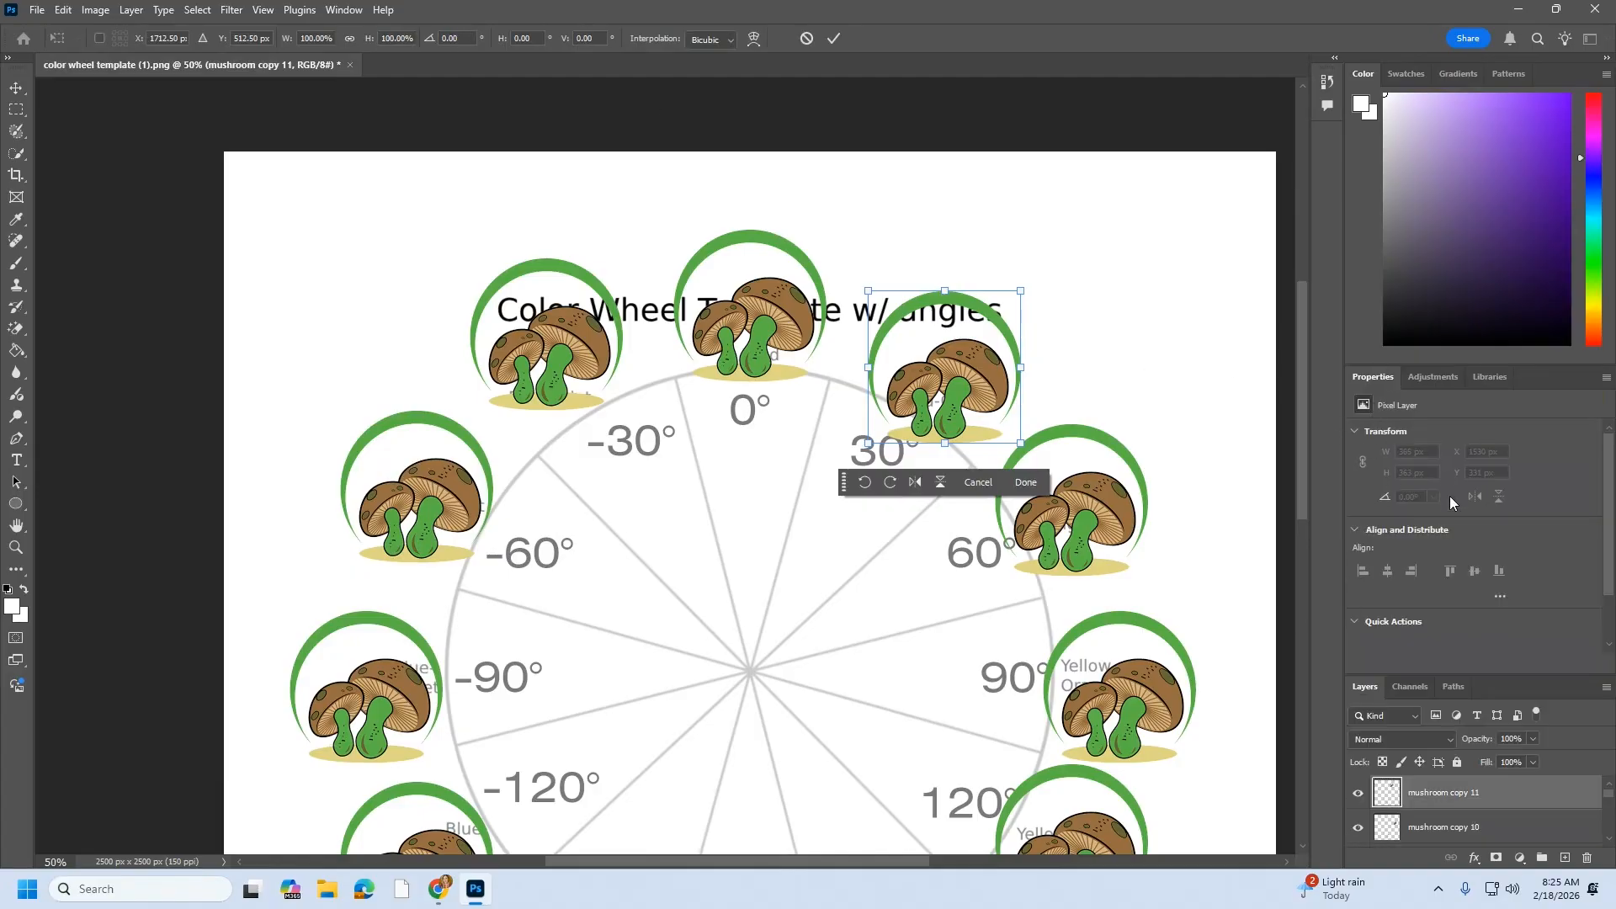
pyautogui.moveTo(935, 377); pyautogui.dragTo(932, 368)
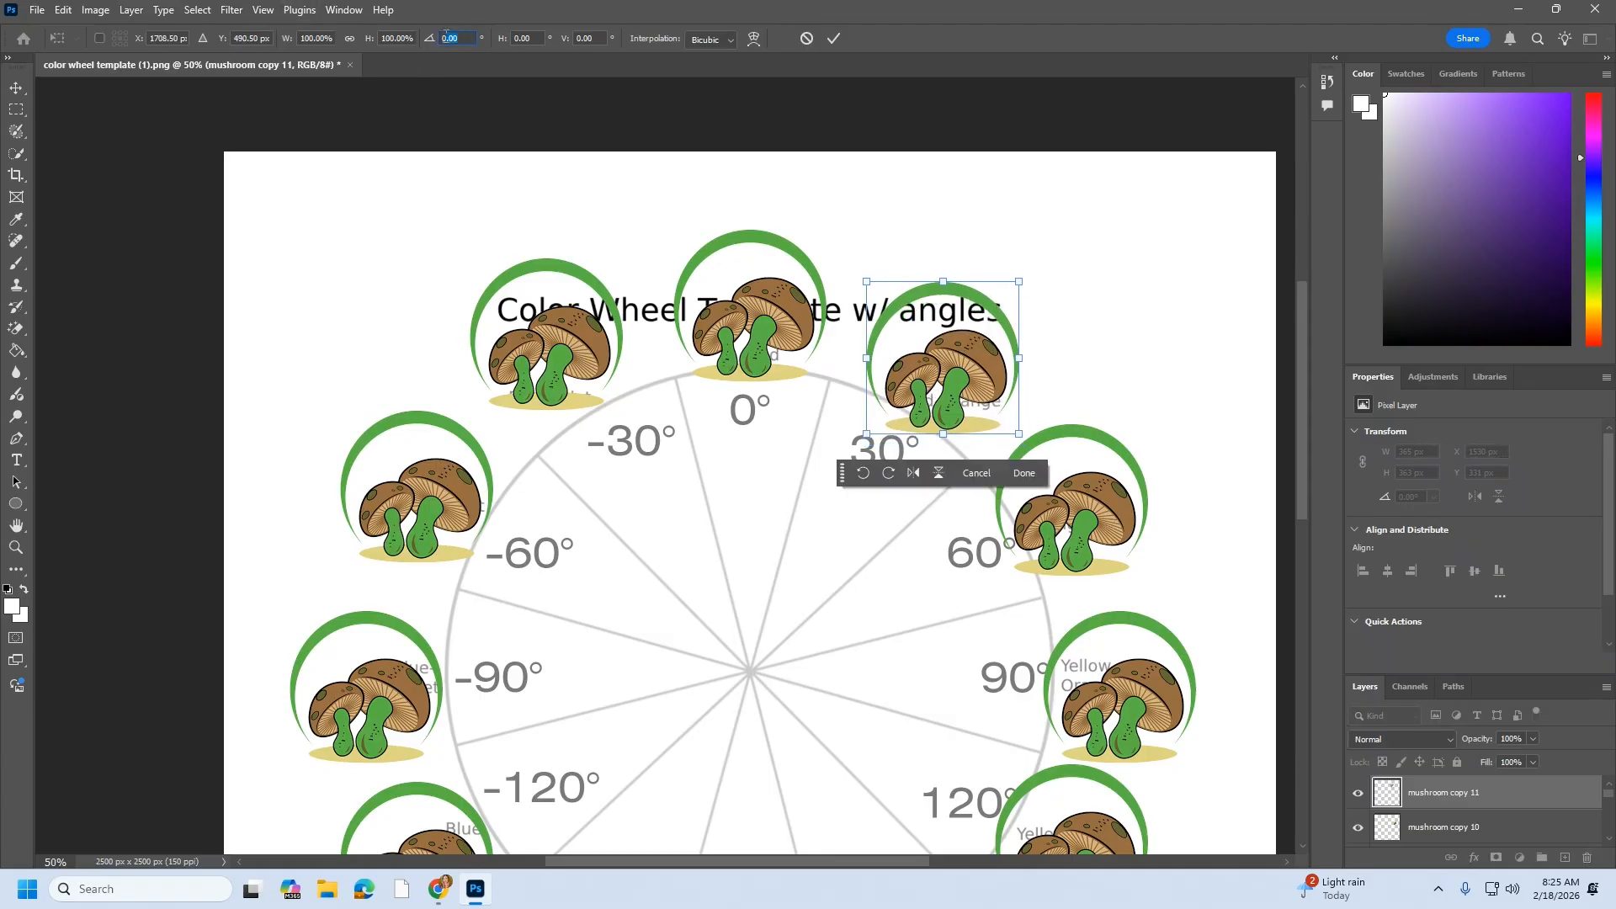
pyautogui.write('30')
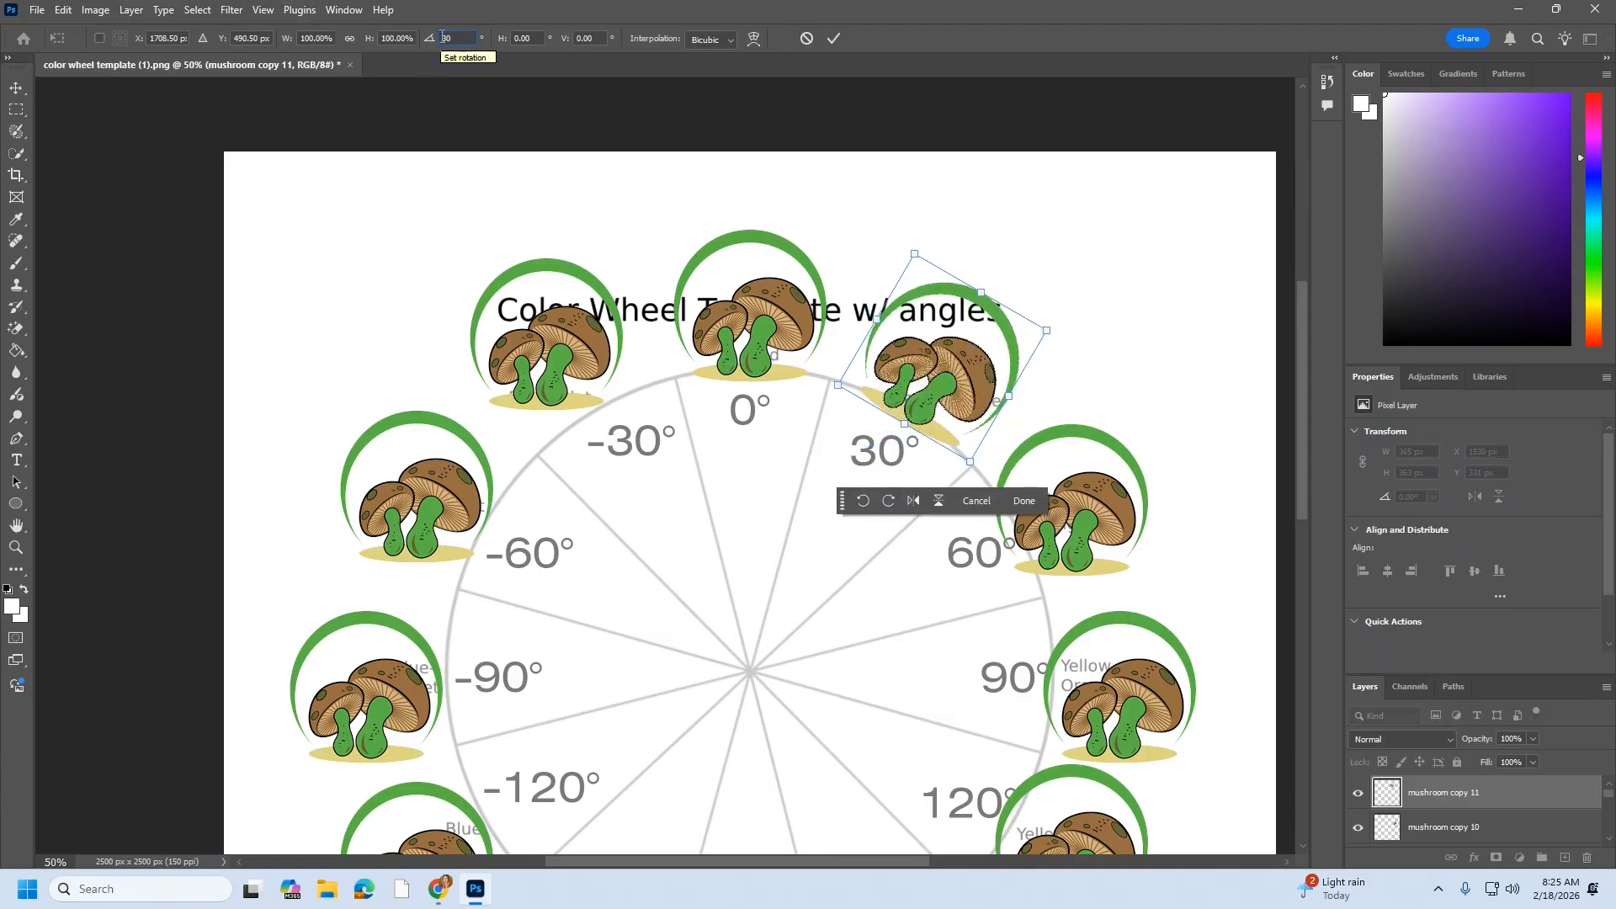
pyautogui.moveTo(970, 383)
pyautogui.mouseDown()
pyautogui.moveTo(983, 386)
pyautogui.moveTo(964, 387)
pyautogui.mouseUp()
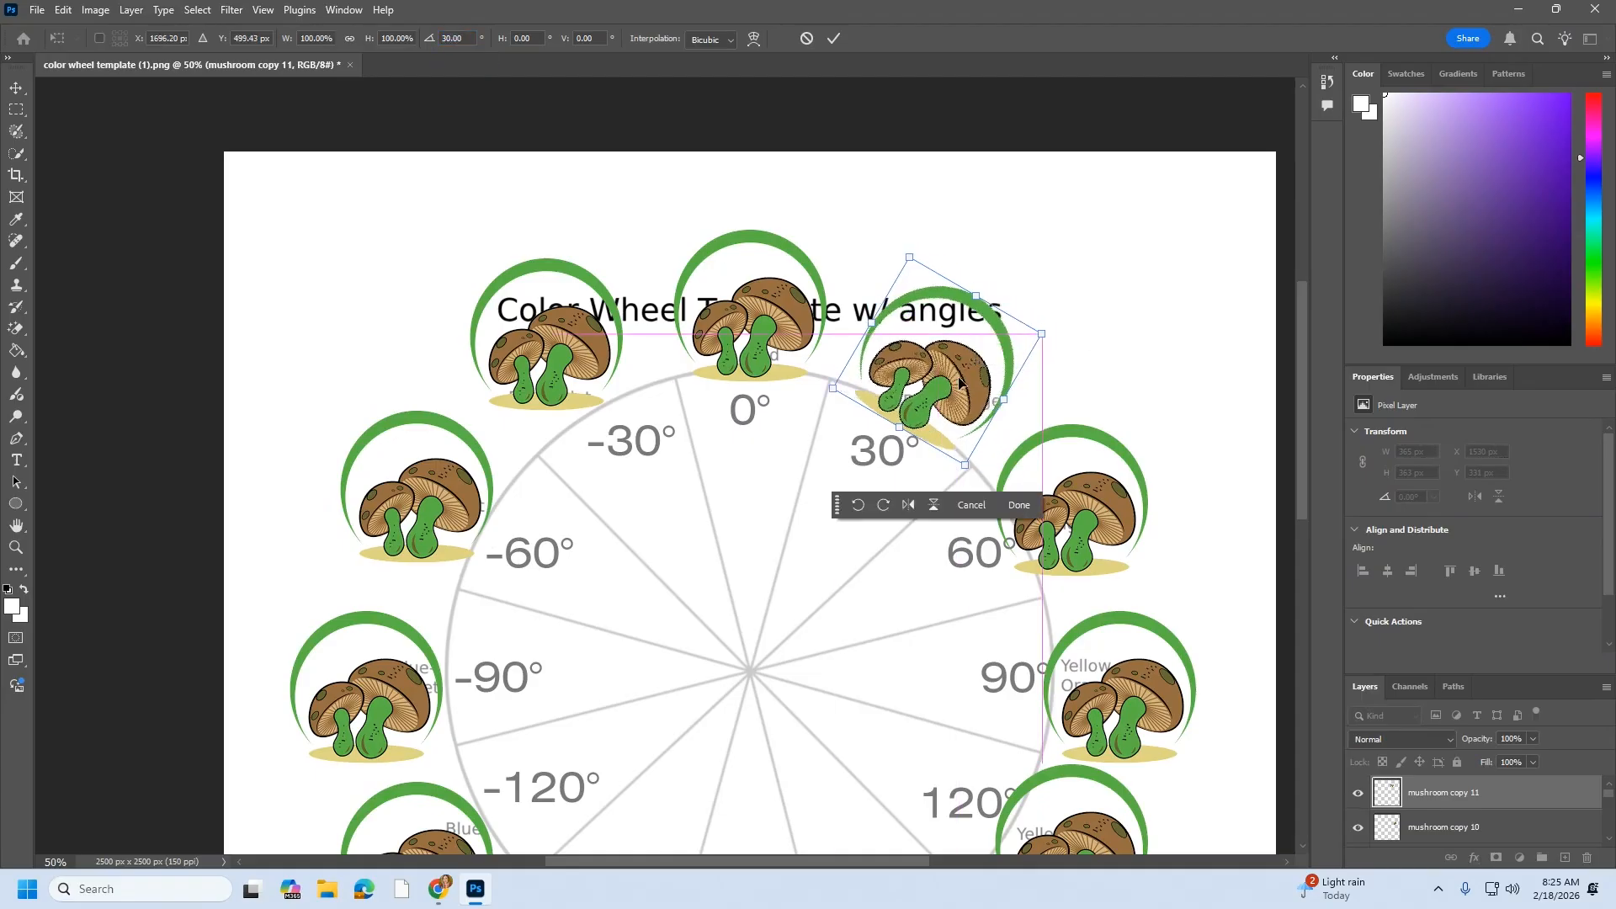
pyautogui.click(14, 90)
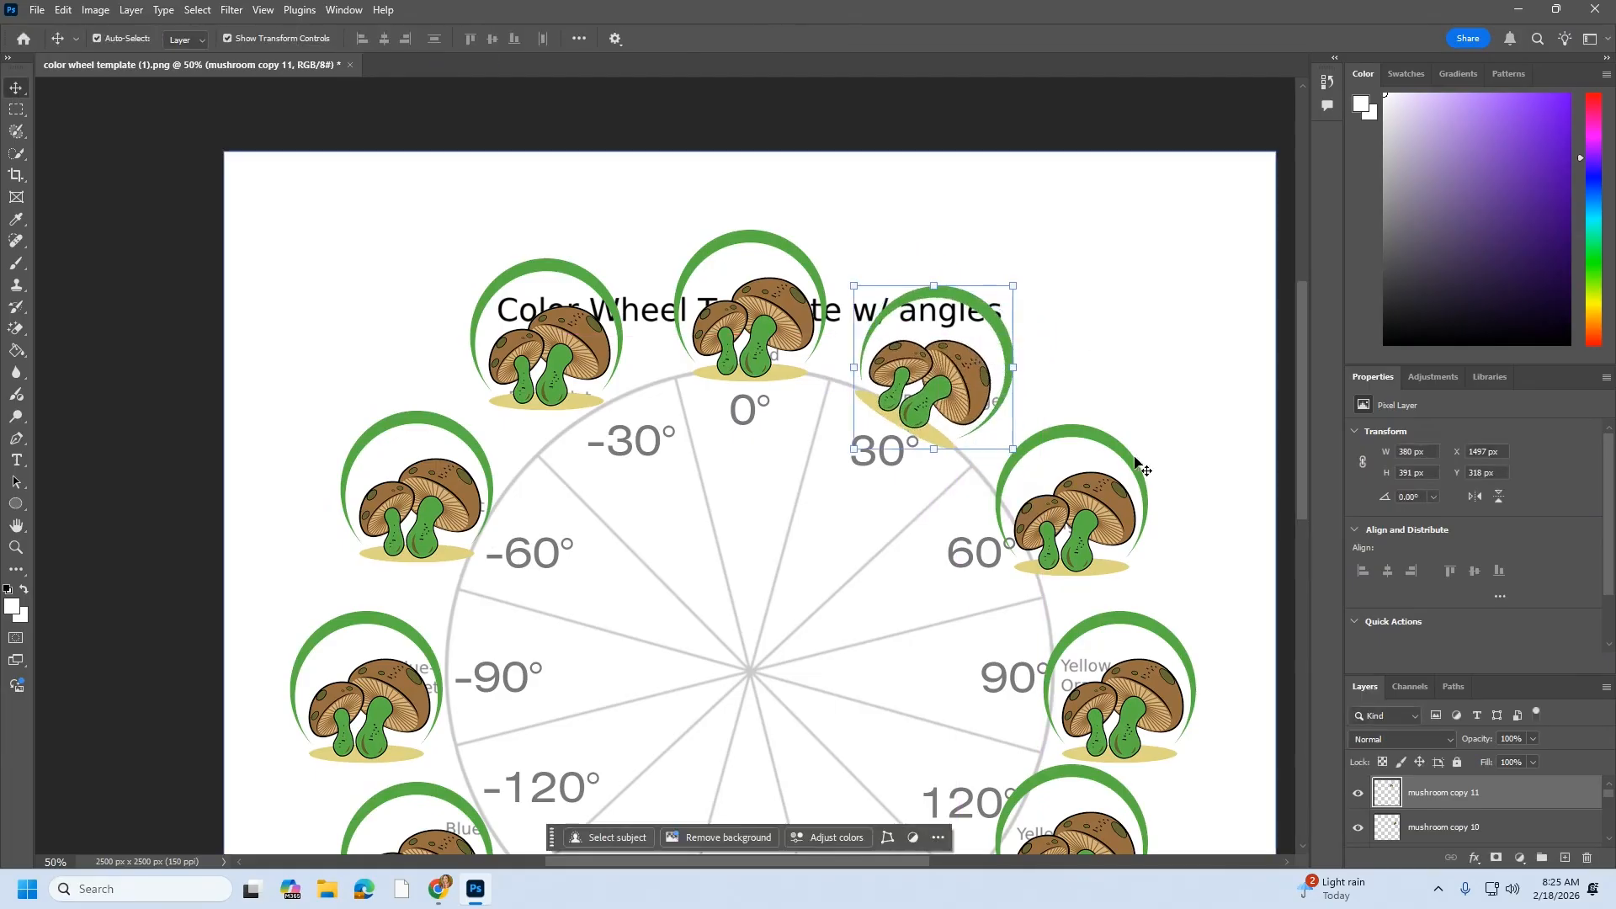
# Rotate the mushroom at the 60° wedge by exactly 60°, undoing any freehand rotation
pyautogui.click(1086, 515)
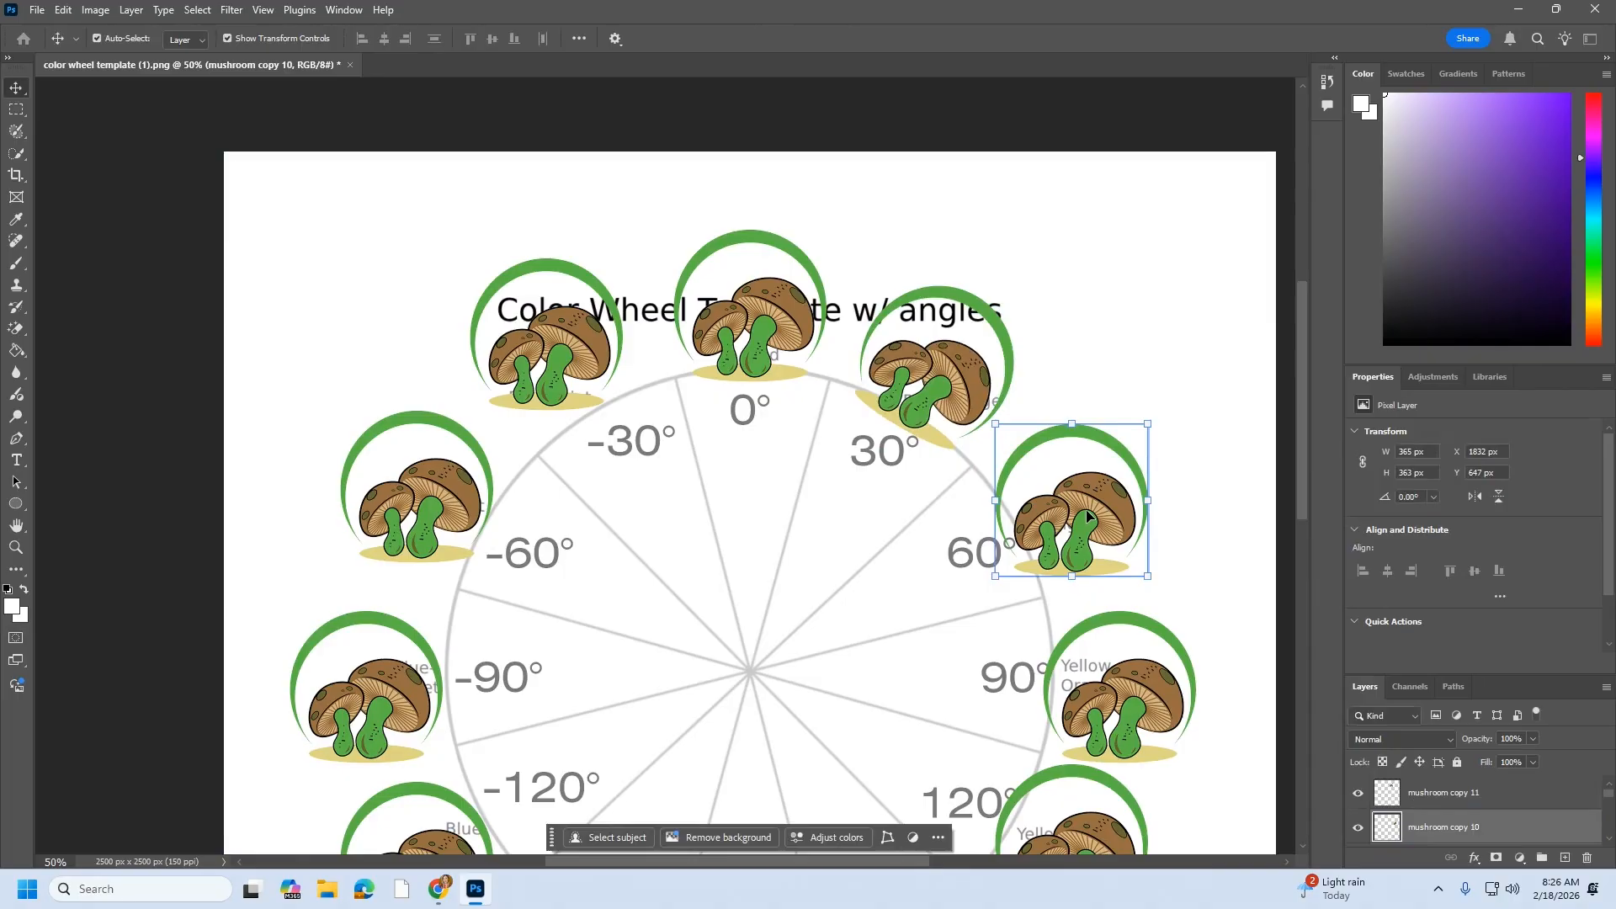
pyautogui.moveTo(1157, 409); pyautogui.dragTo(1190, 436)
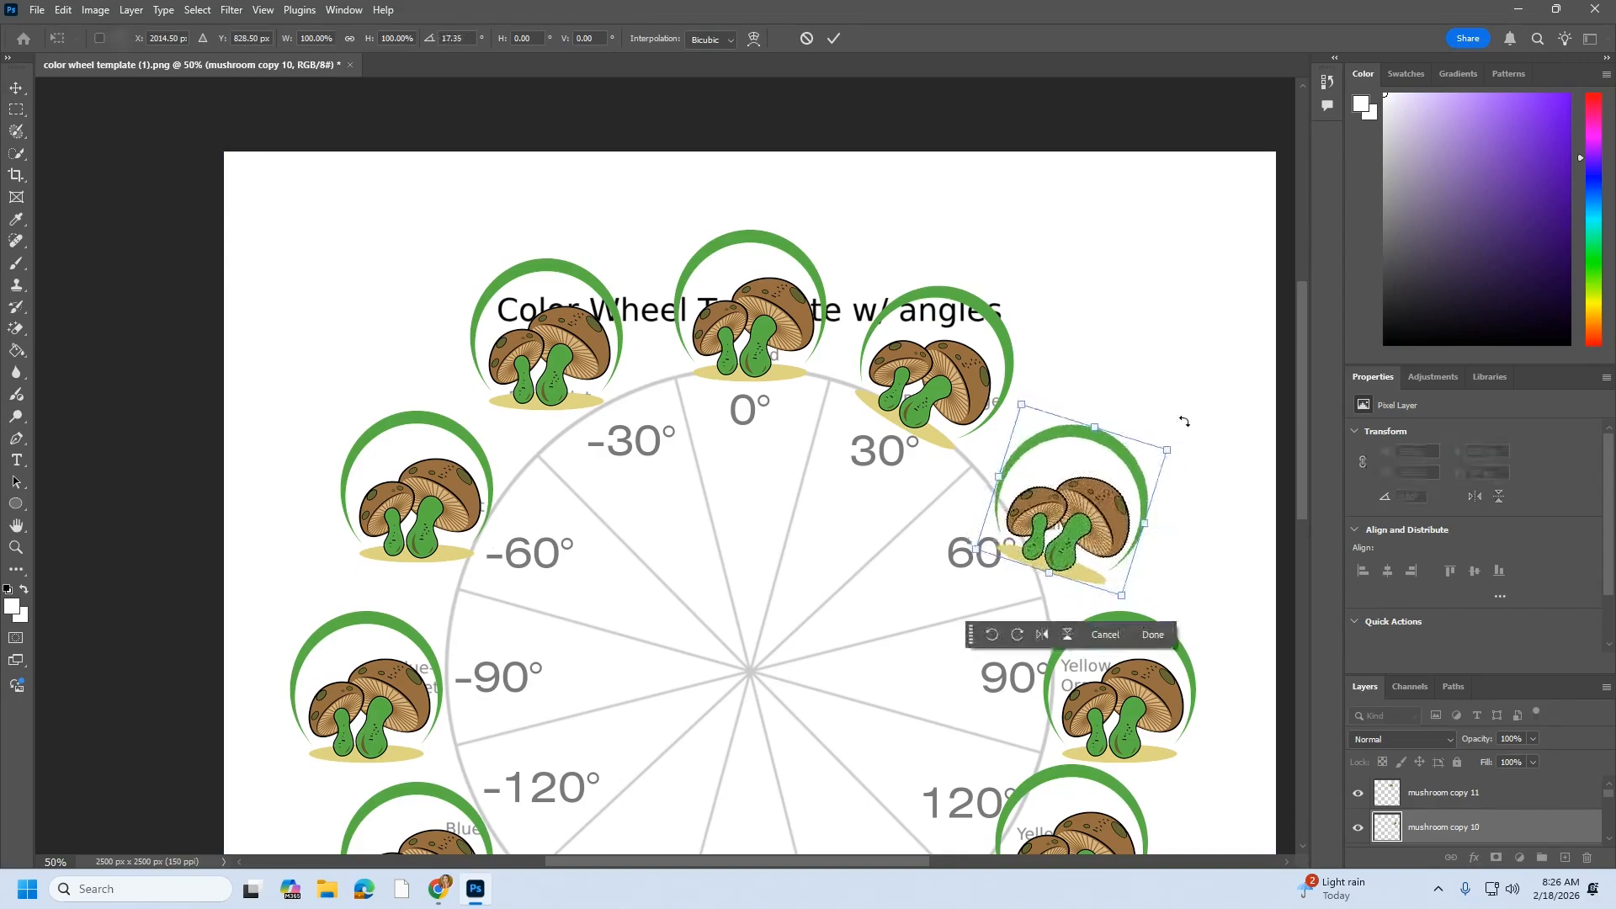
pyautogui.hotkey('ctrl', 'z')
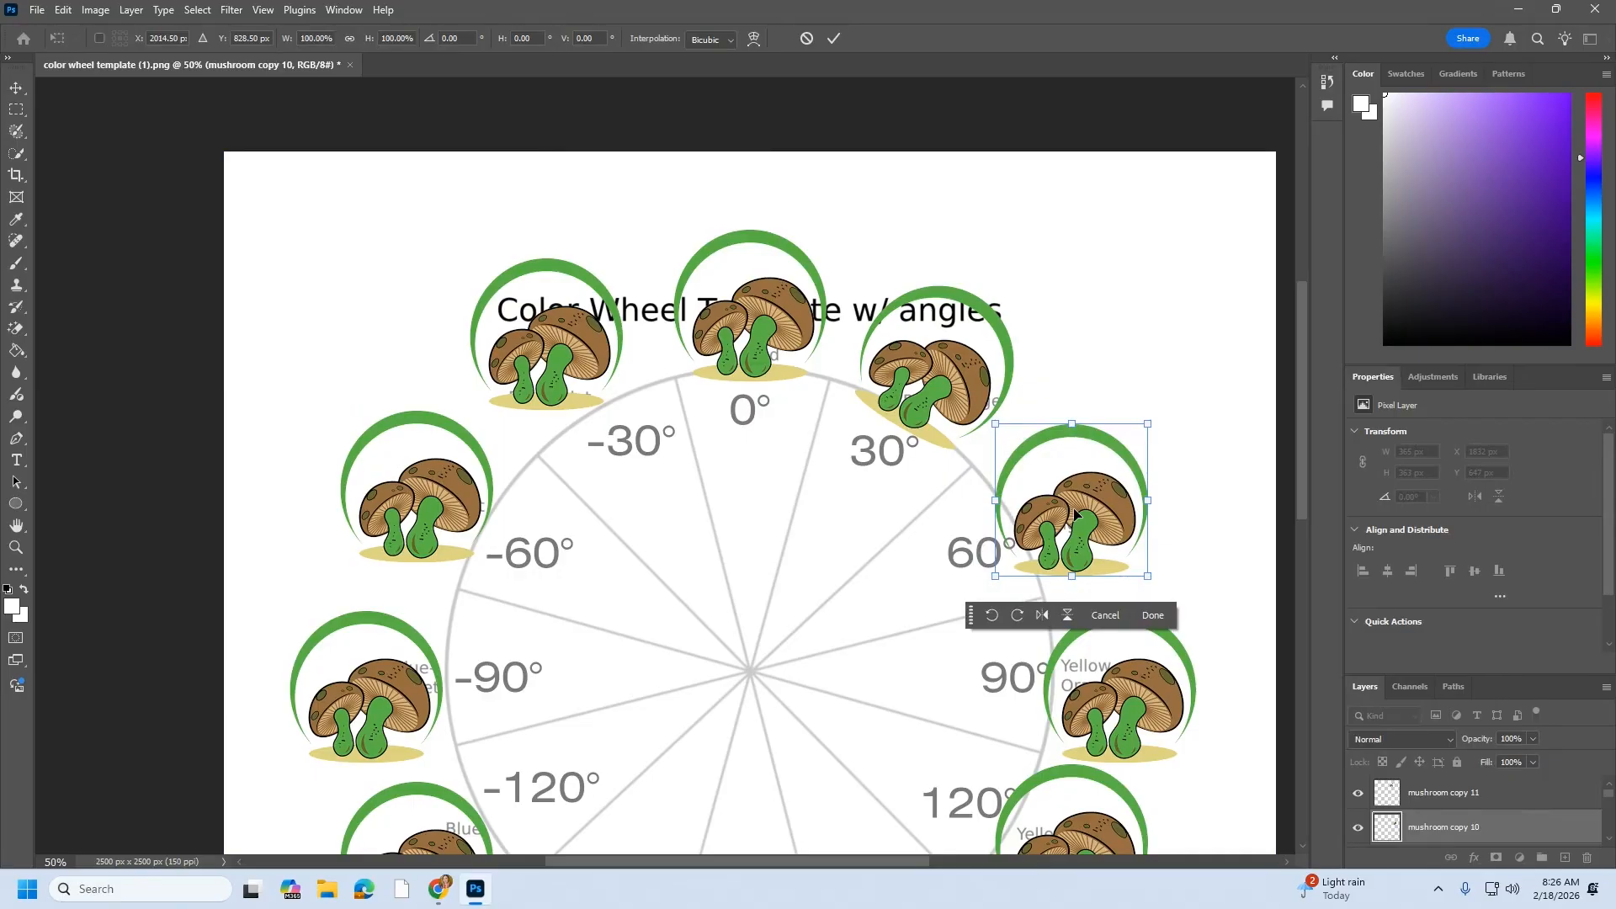
pyautogui.click(460, 37)
pyautogui.write('60')
pyautogui.press('Return')
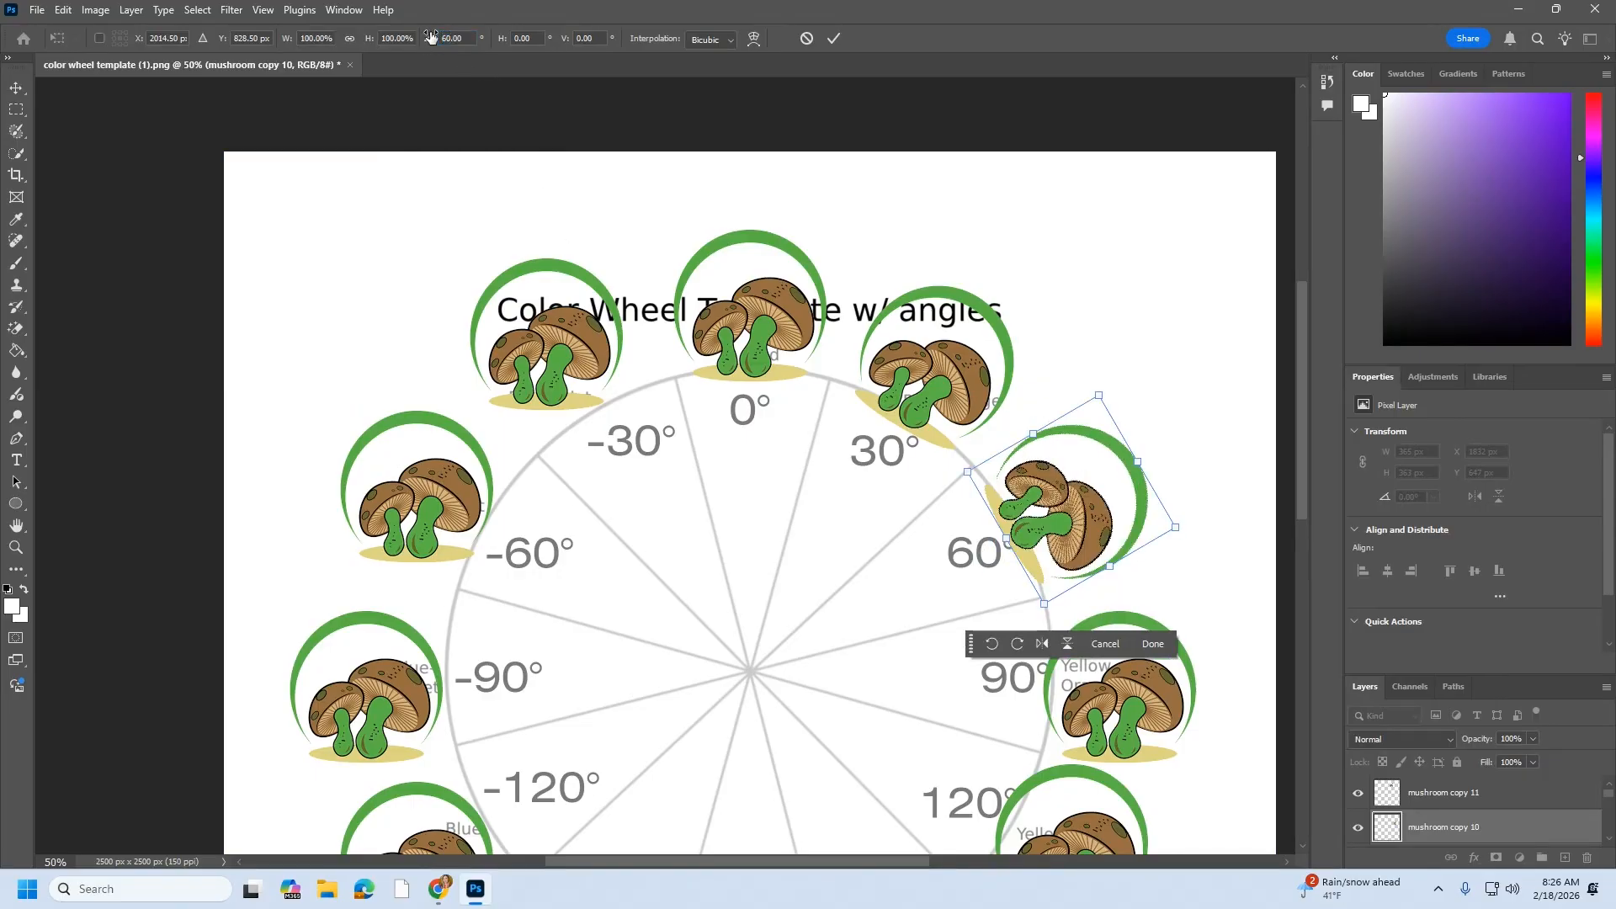
pyautogui.click(16, 87)
# Rotate the mushroom at the 90° wedge by 90°
pyautogui.click(1151, 686)
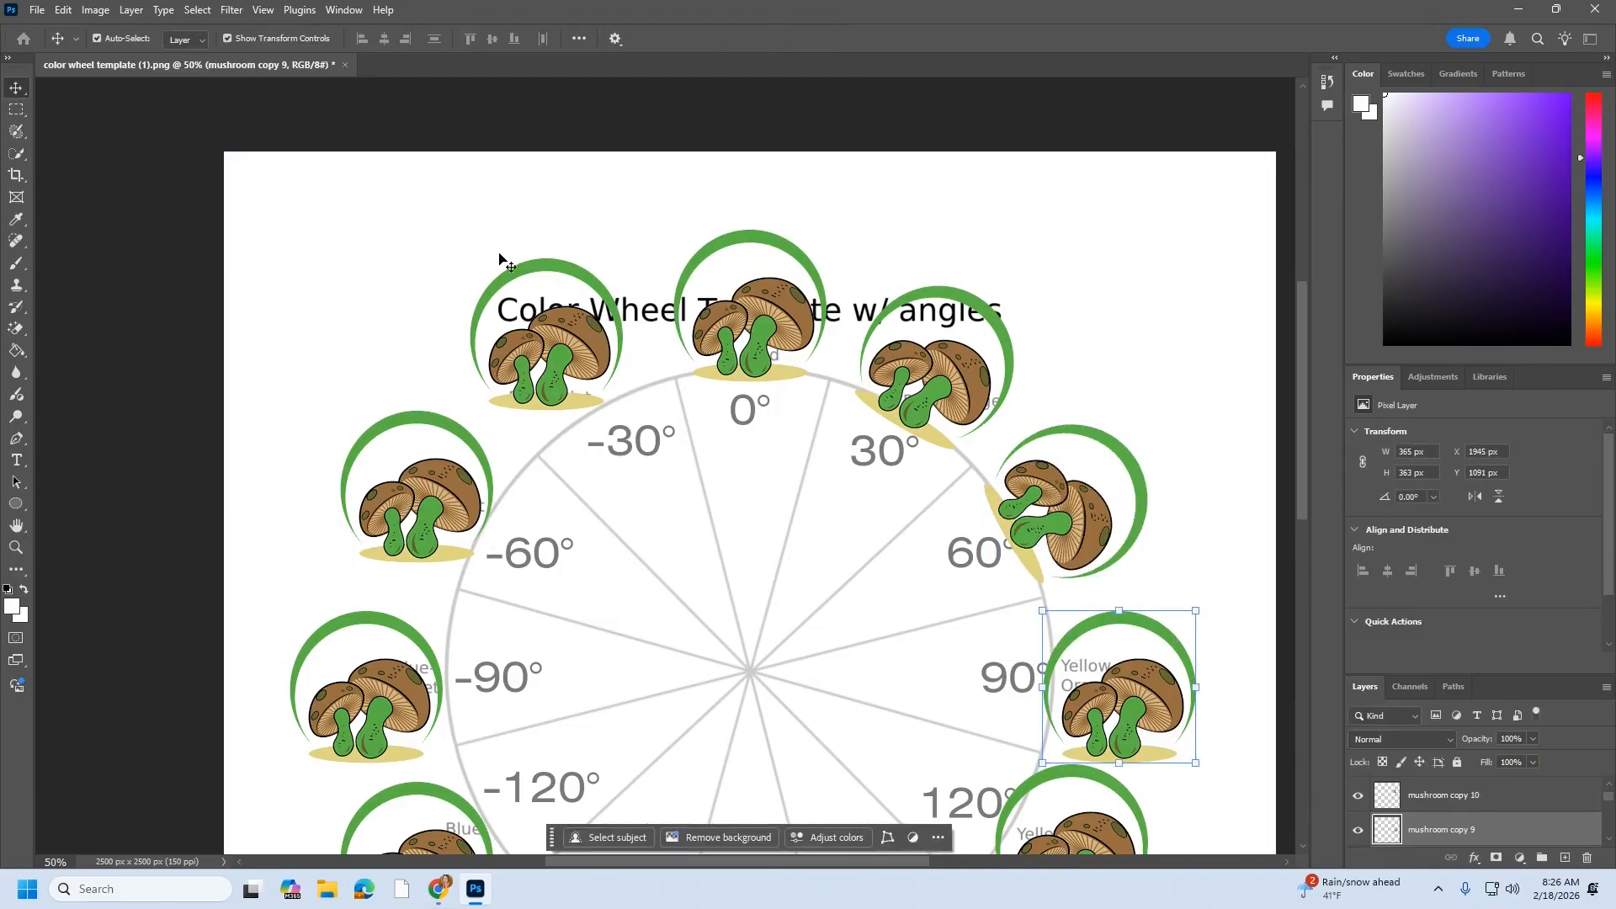
pyautogui.scroll(-3, 497, 263)
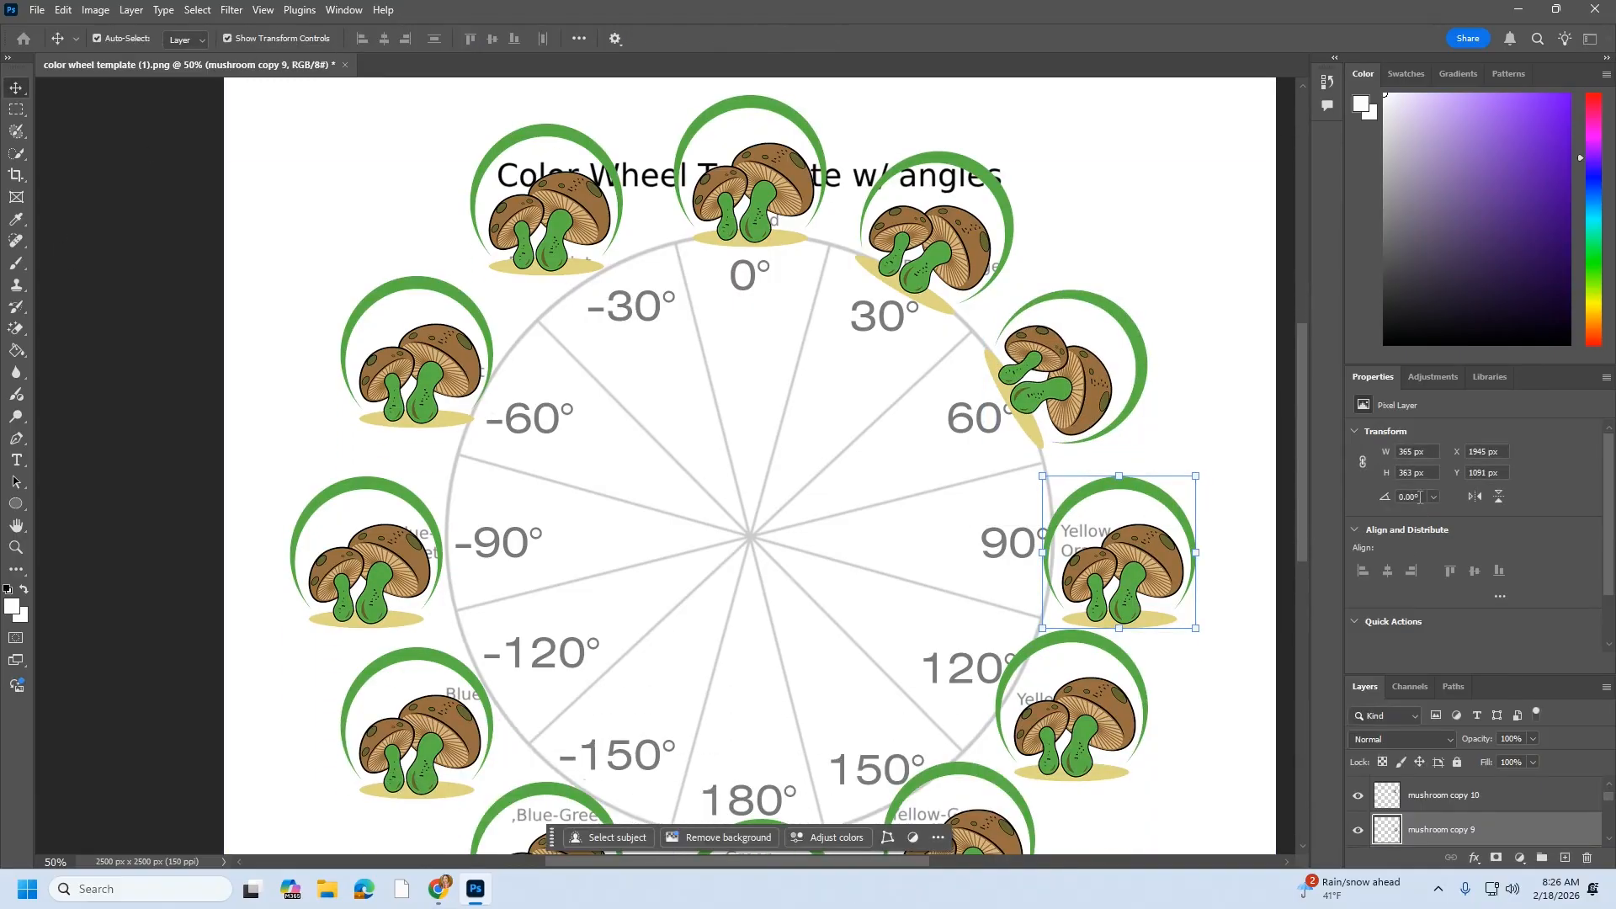
pyautogui.write('90')
pyautogui.press('Return')
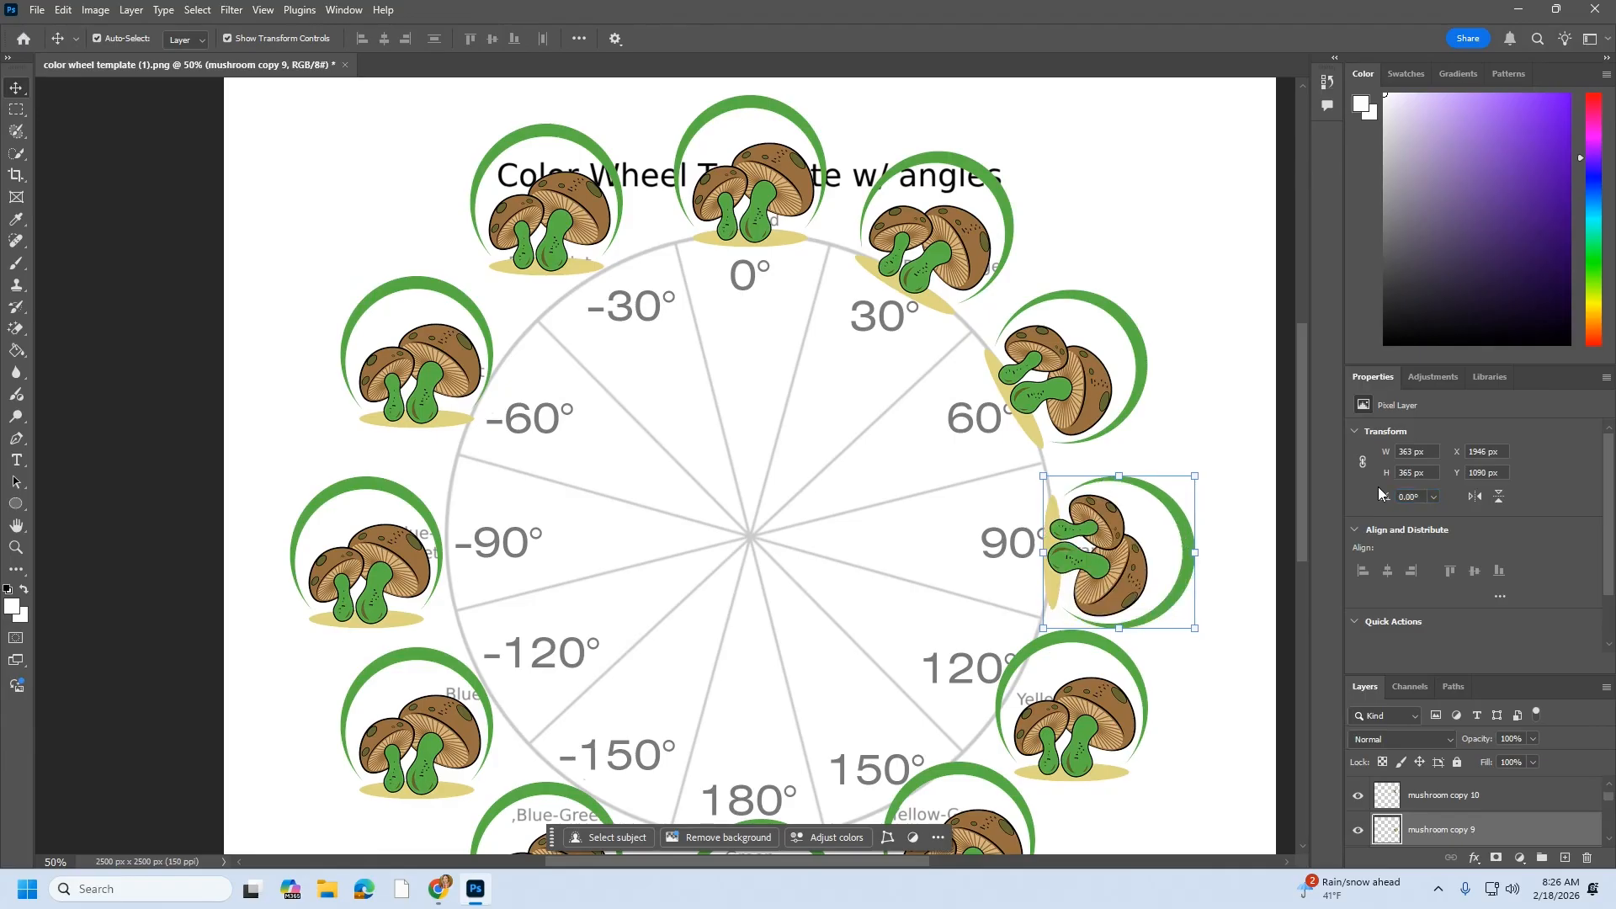
# Rotate the mushroom at the 120° wedge by 120° and the one at the 150° wedge by 150°
pyautogui.click(1062, 729)
pyautogui.scroll(-3, 1067, 699)
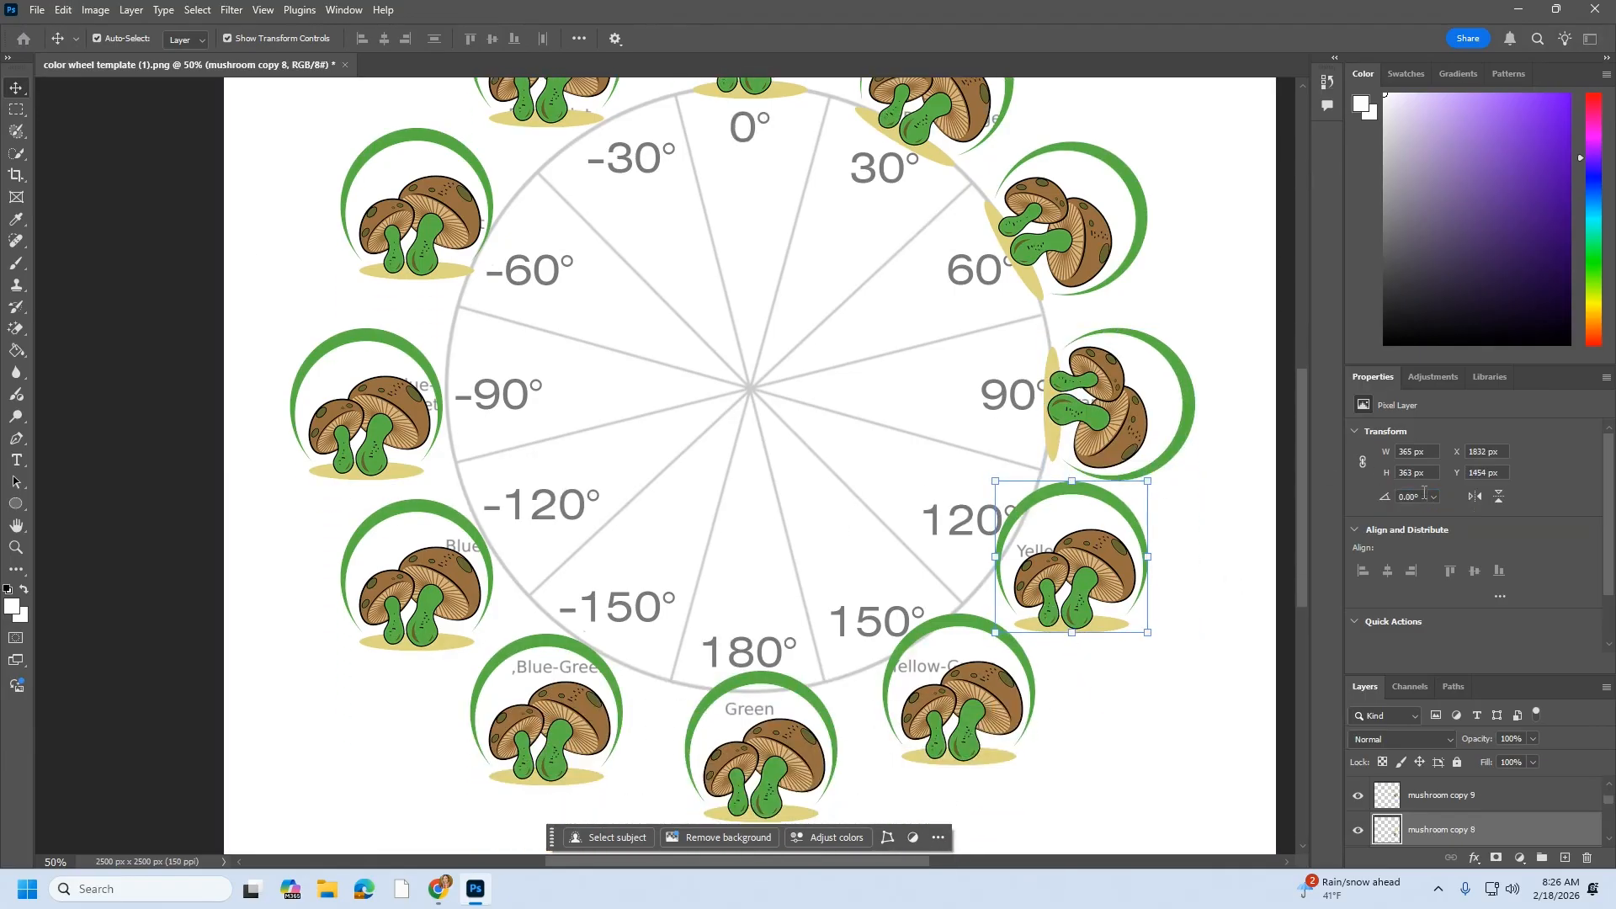
pyautogui.write('120')
pyautogui.press('Return')
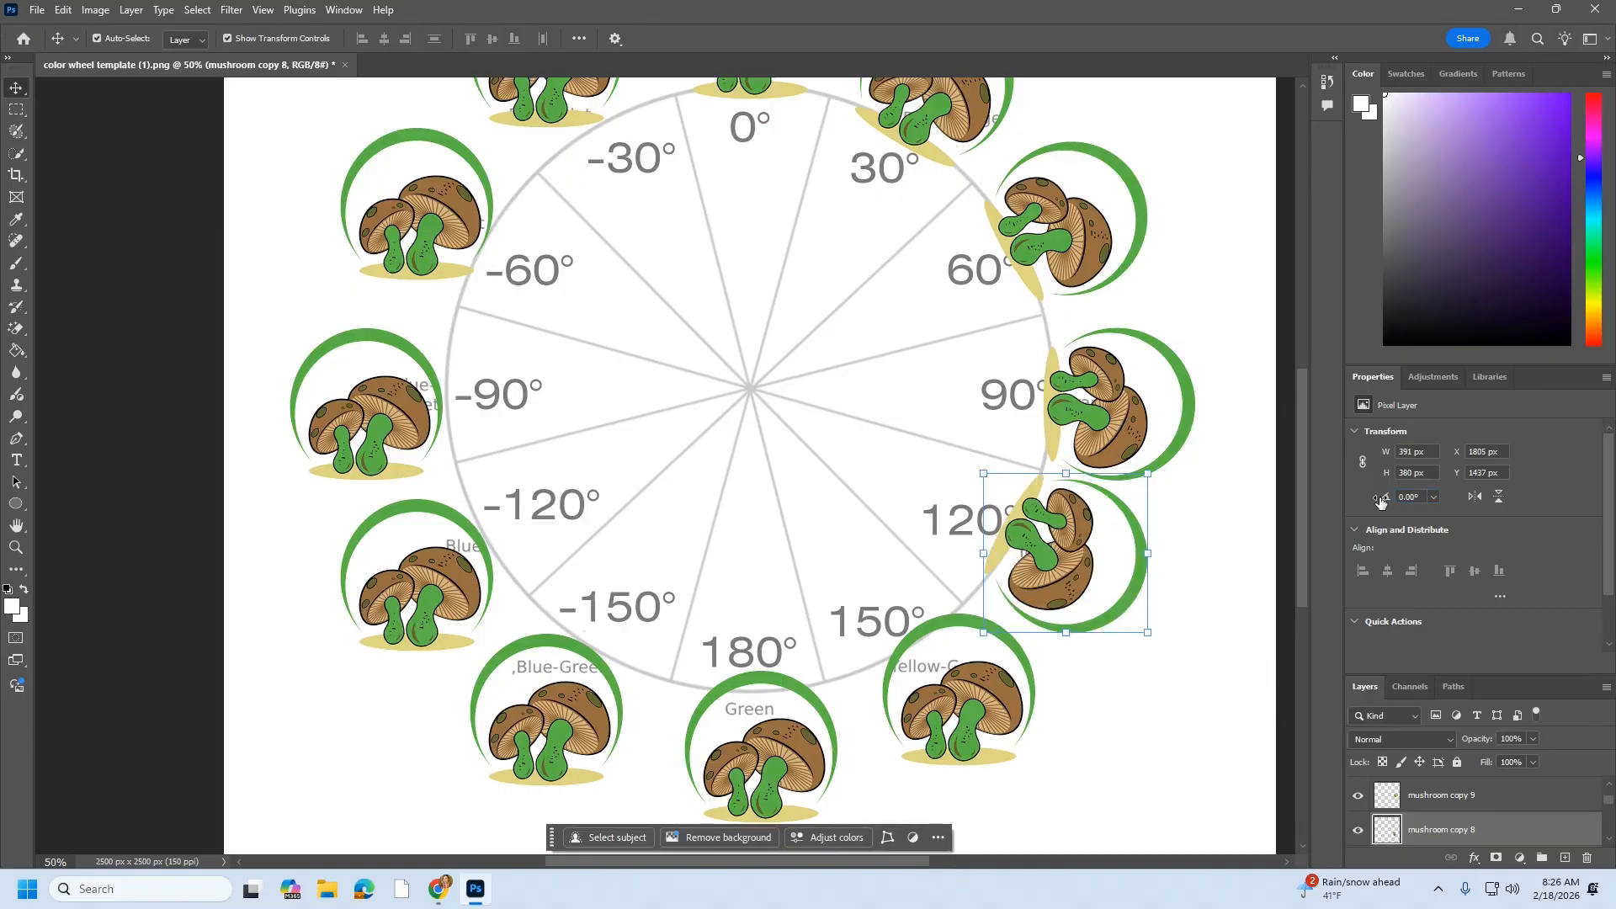
pyautogui.click(934, 722)
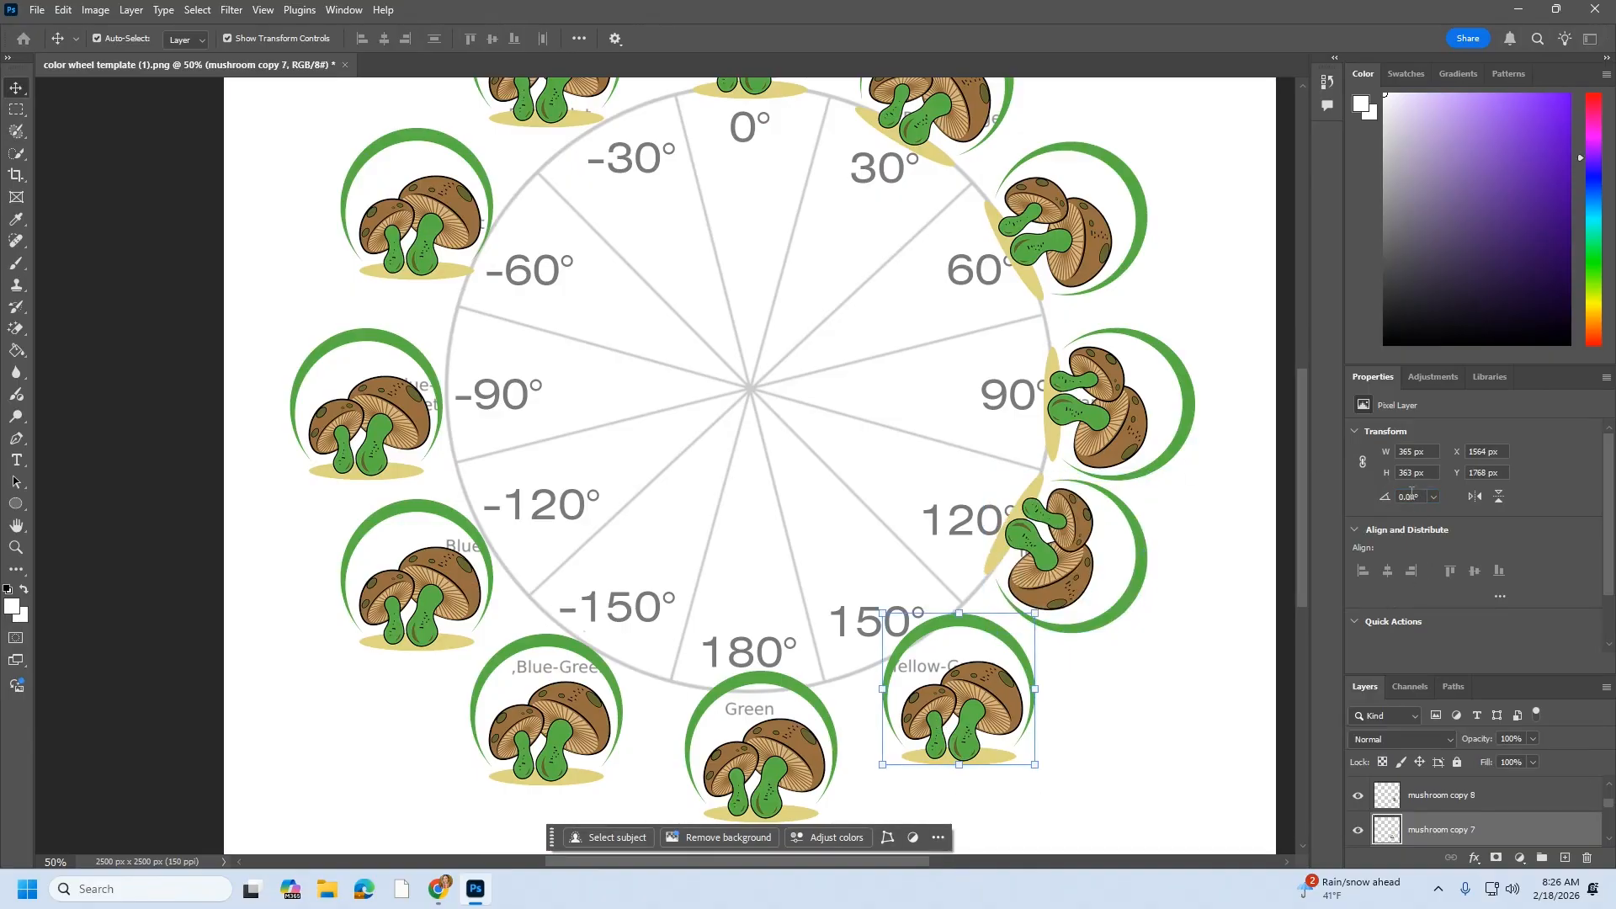
pyautogui.write('150')
pyautogui.press('Return')
# Rotate the mushroom at the 180° wedge by 180° and the one at the -150° wedge by -150°
pyautogui.click(802, 775)
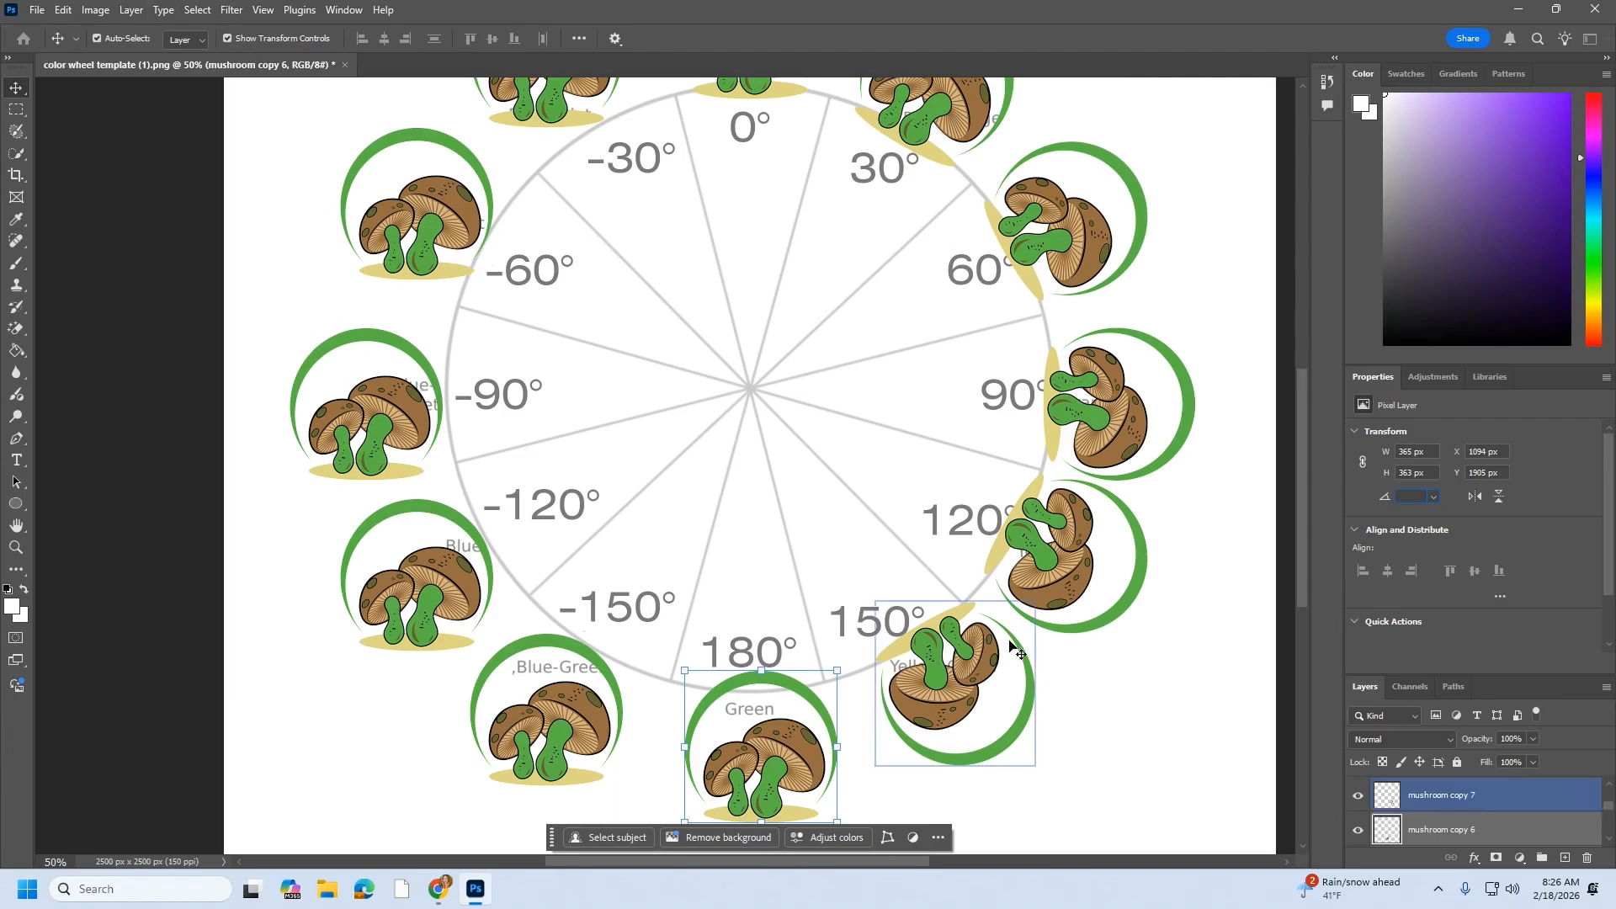
pyautogui.write('80')
pyautogui.press('Return')
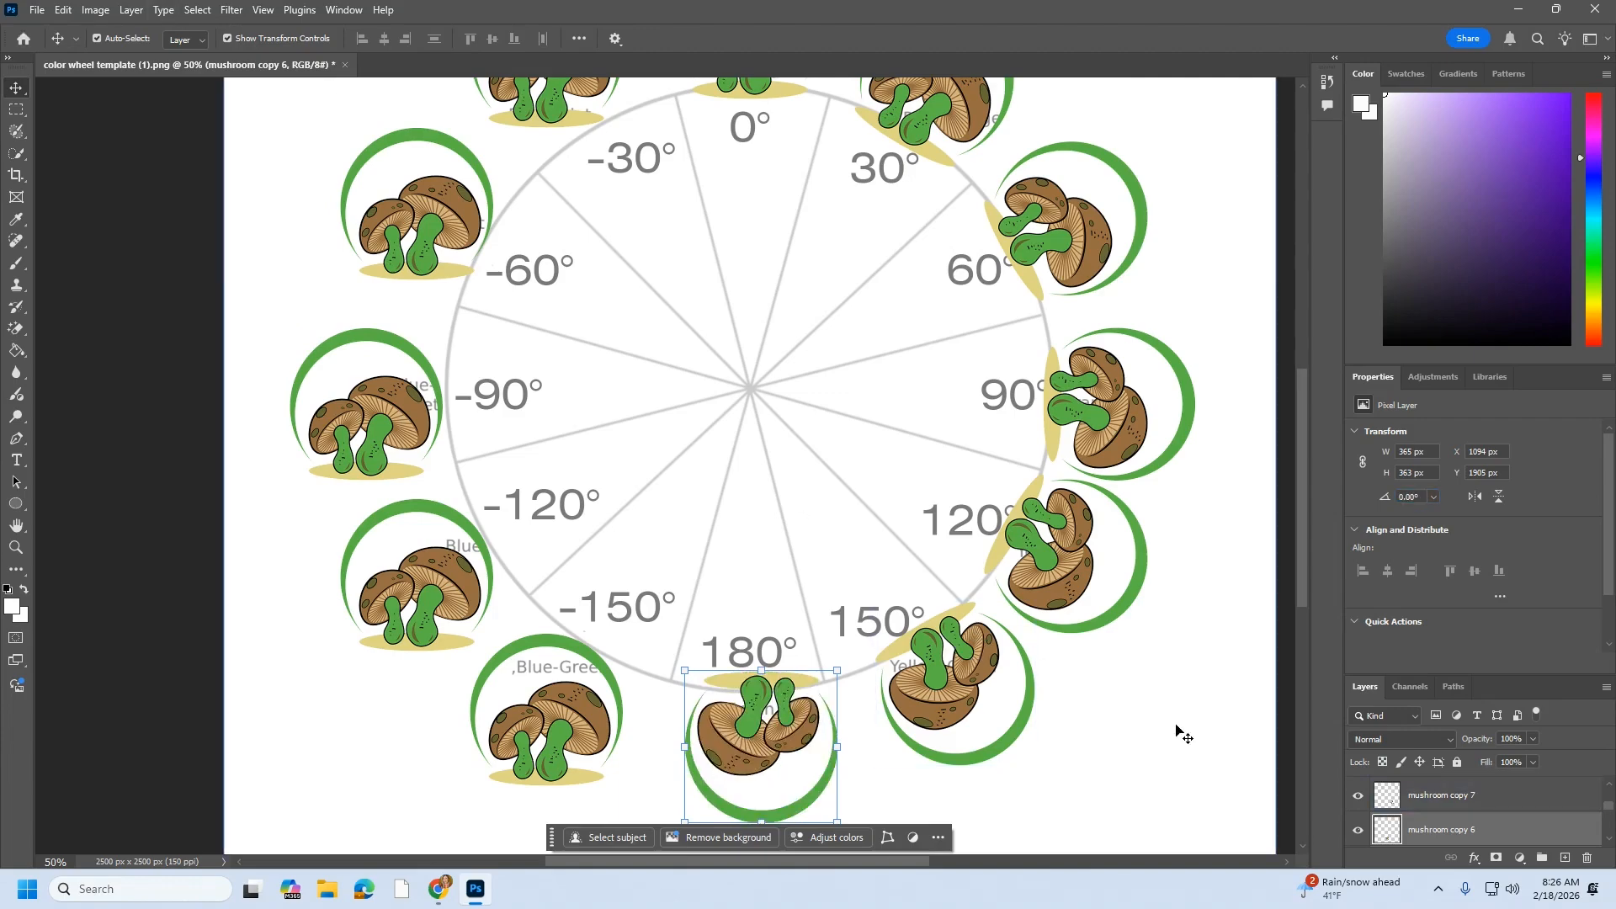
pyautogui.scroll(-1, 244, 368)
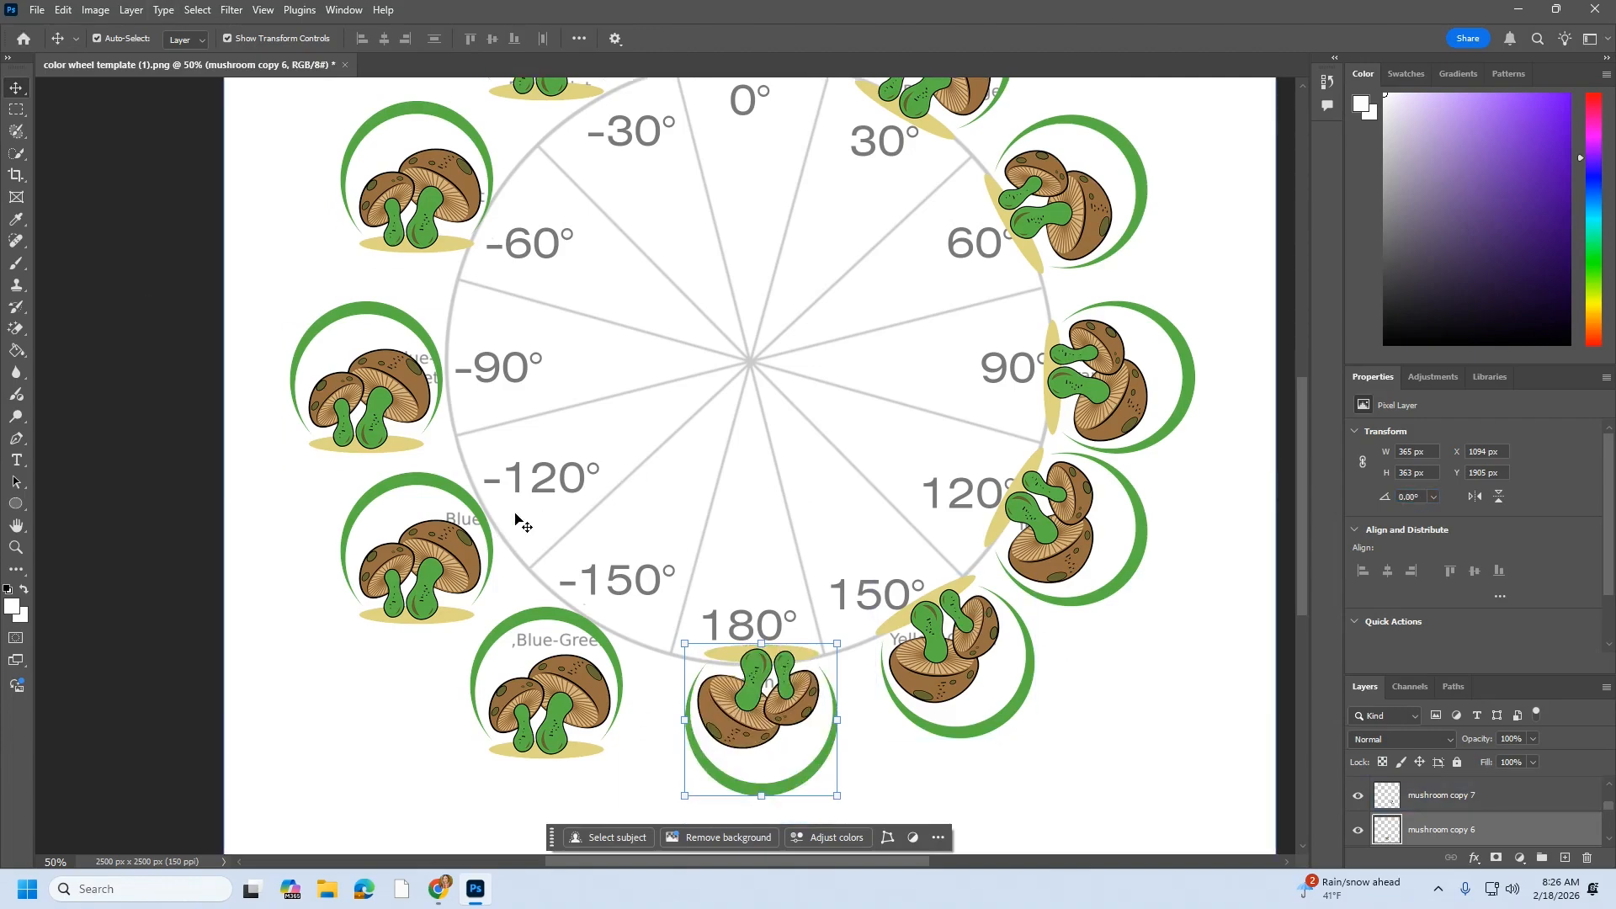
pyautogui.click(588, 686)
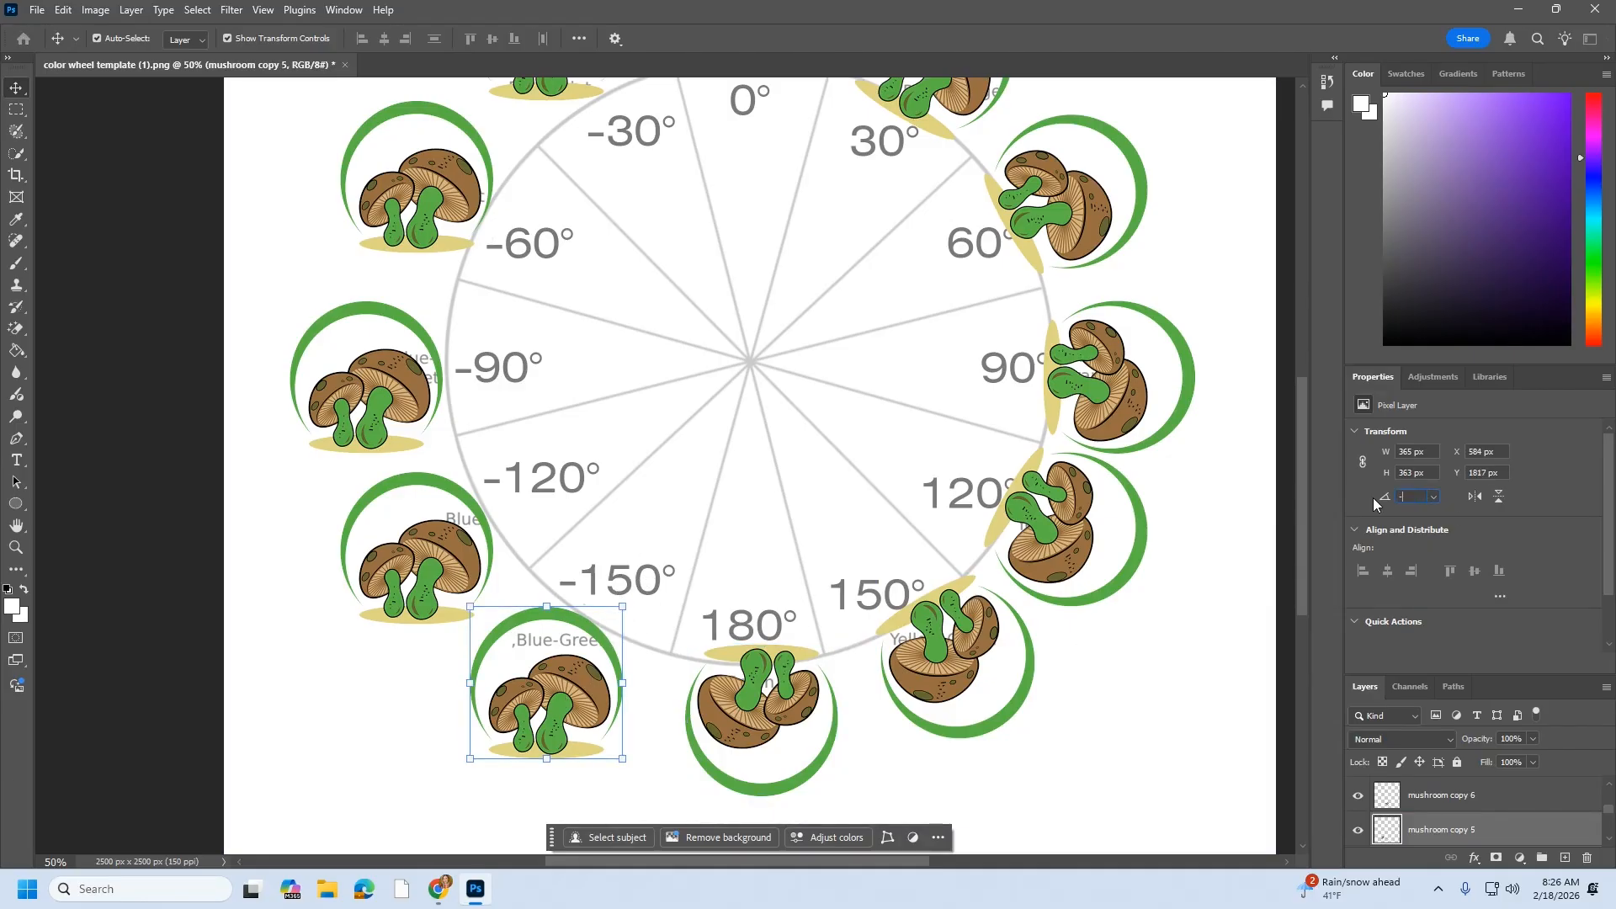
pyautogui.press('Return')
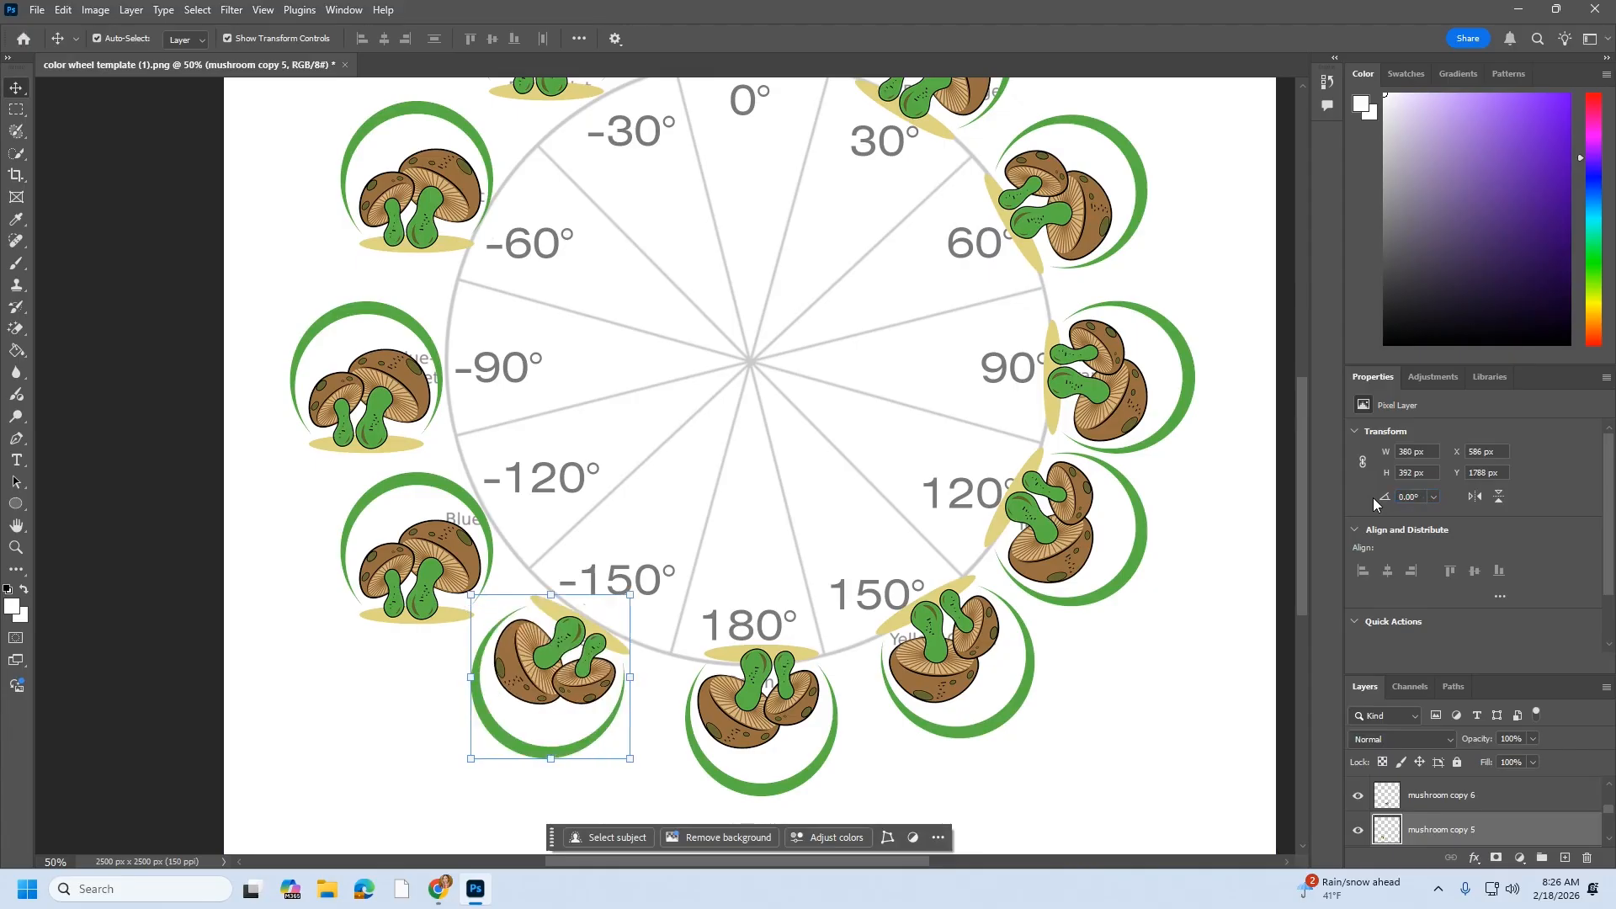
# Rotate the mushroom at the -120° wedge by -120° and the one at the -90° wedge by -90°
pyautogui.click(405, 530)
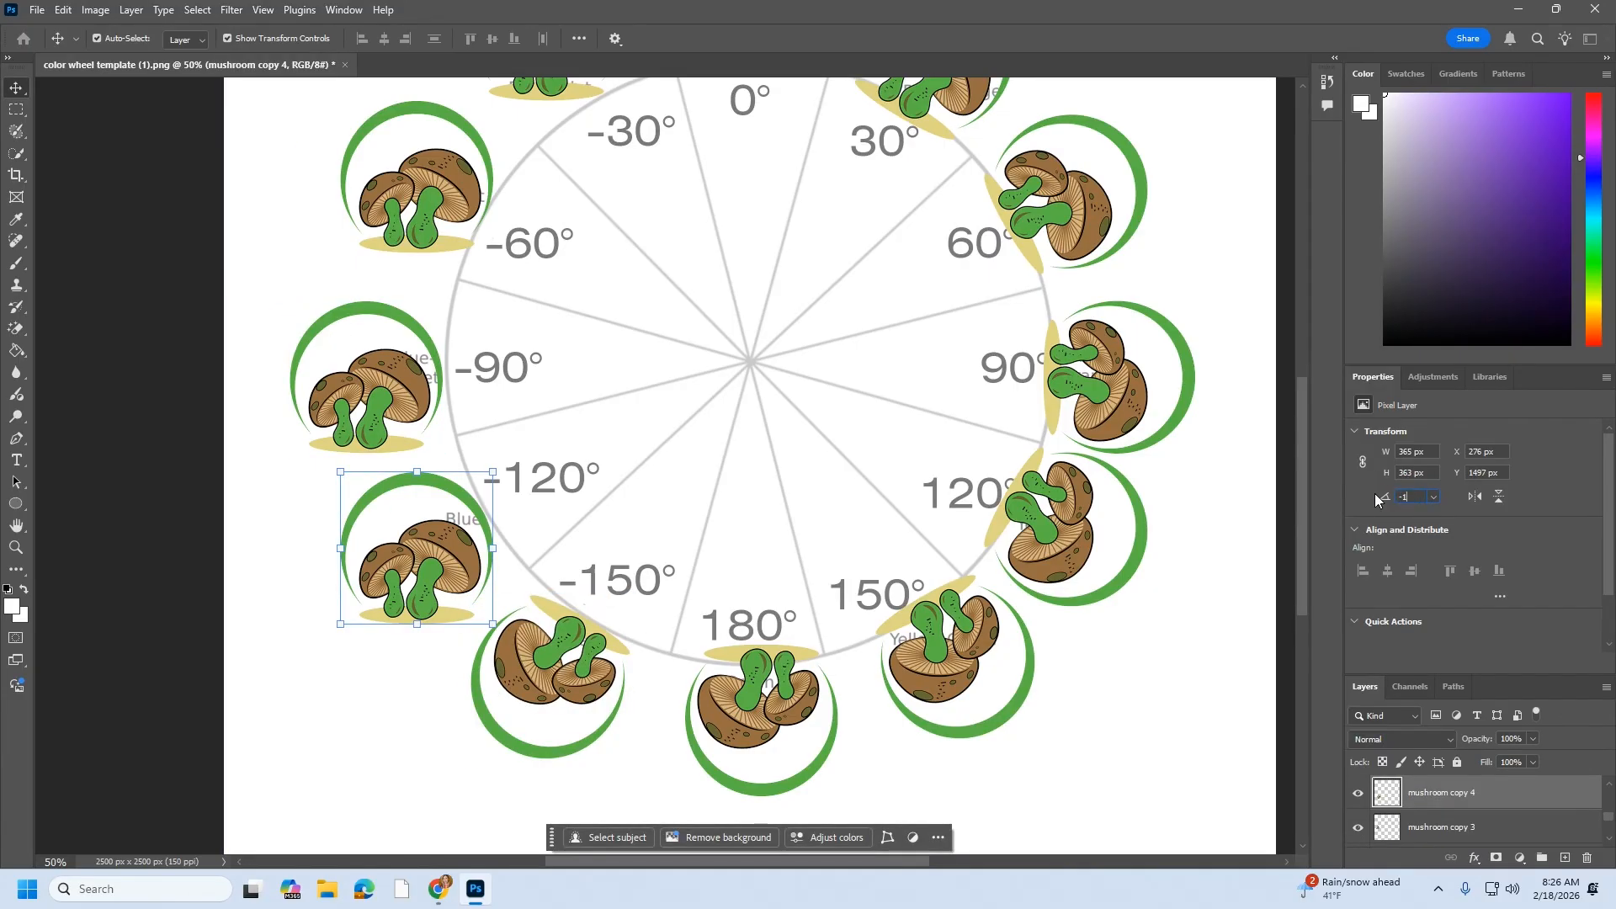
pyautogui.press('Return')
pyautogui.click(366, 378)
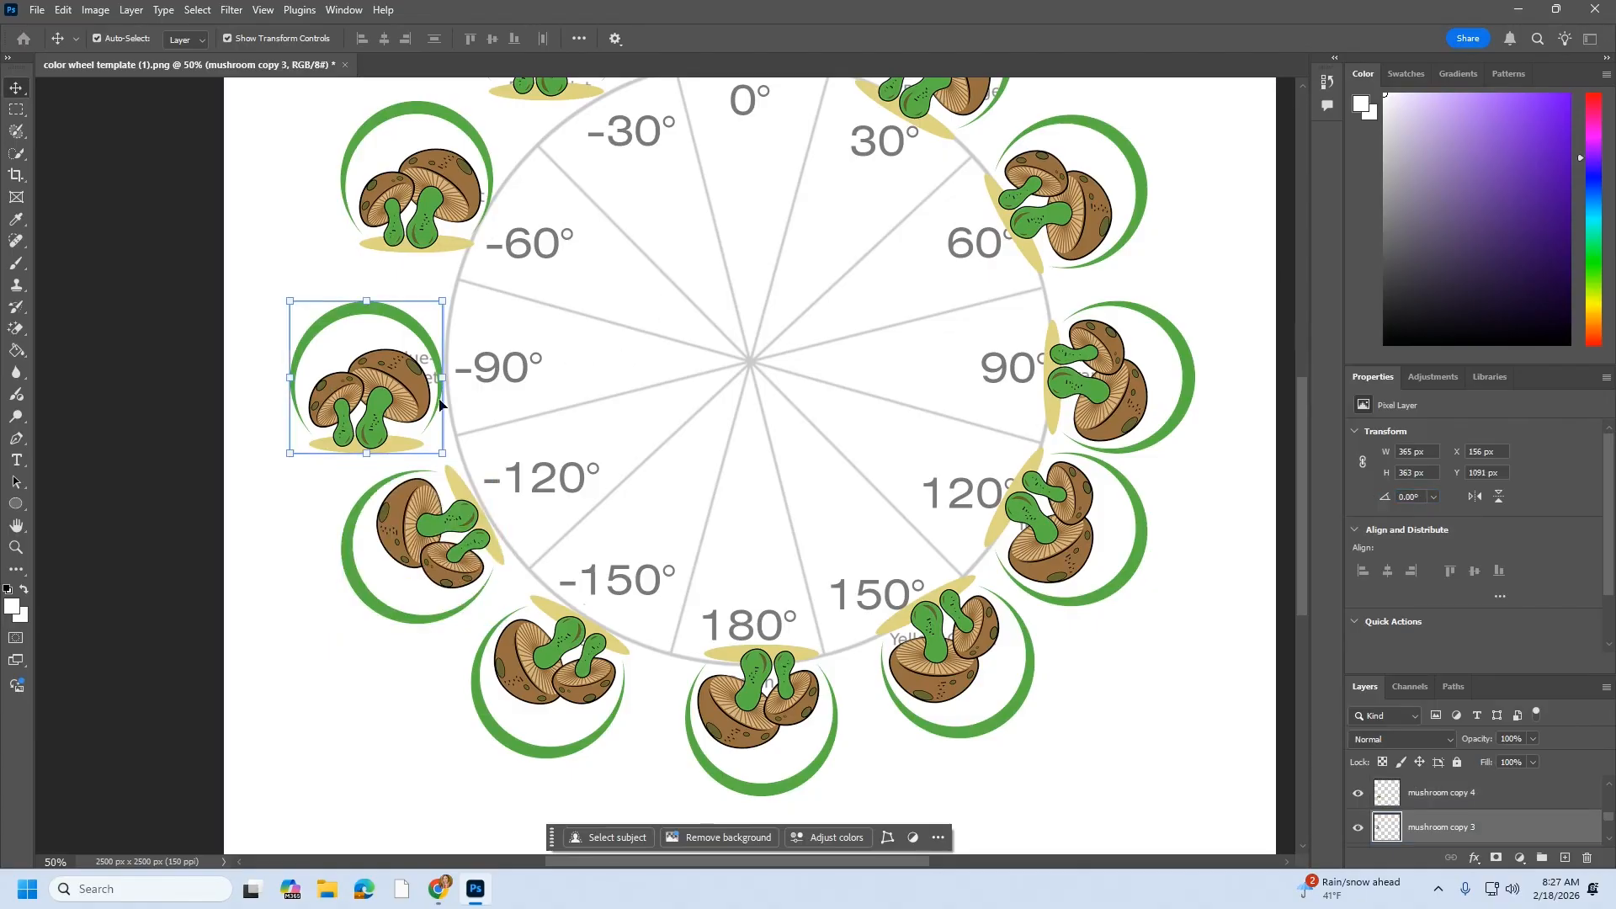
pyautogui.click(1418, 496)
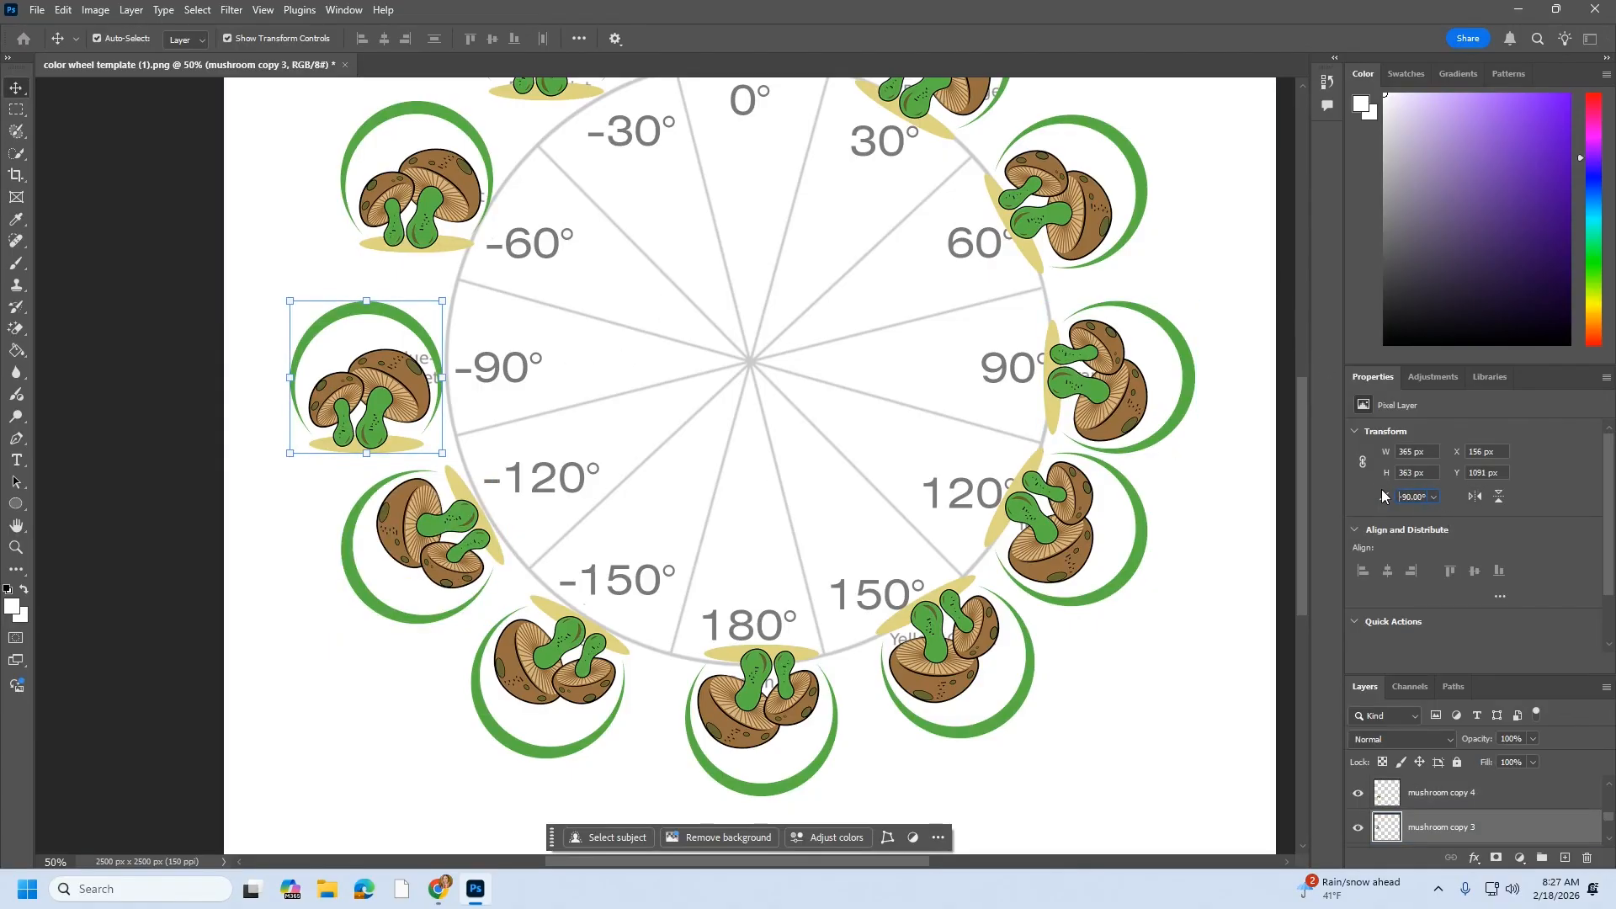
pyautogui.press('Return')
# Rotate the mushroom at the -60° wedge by -60° and the one at the -30° wedge by -30°
pyautogui.click(423, 104)
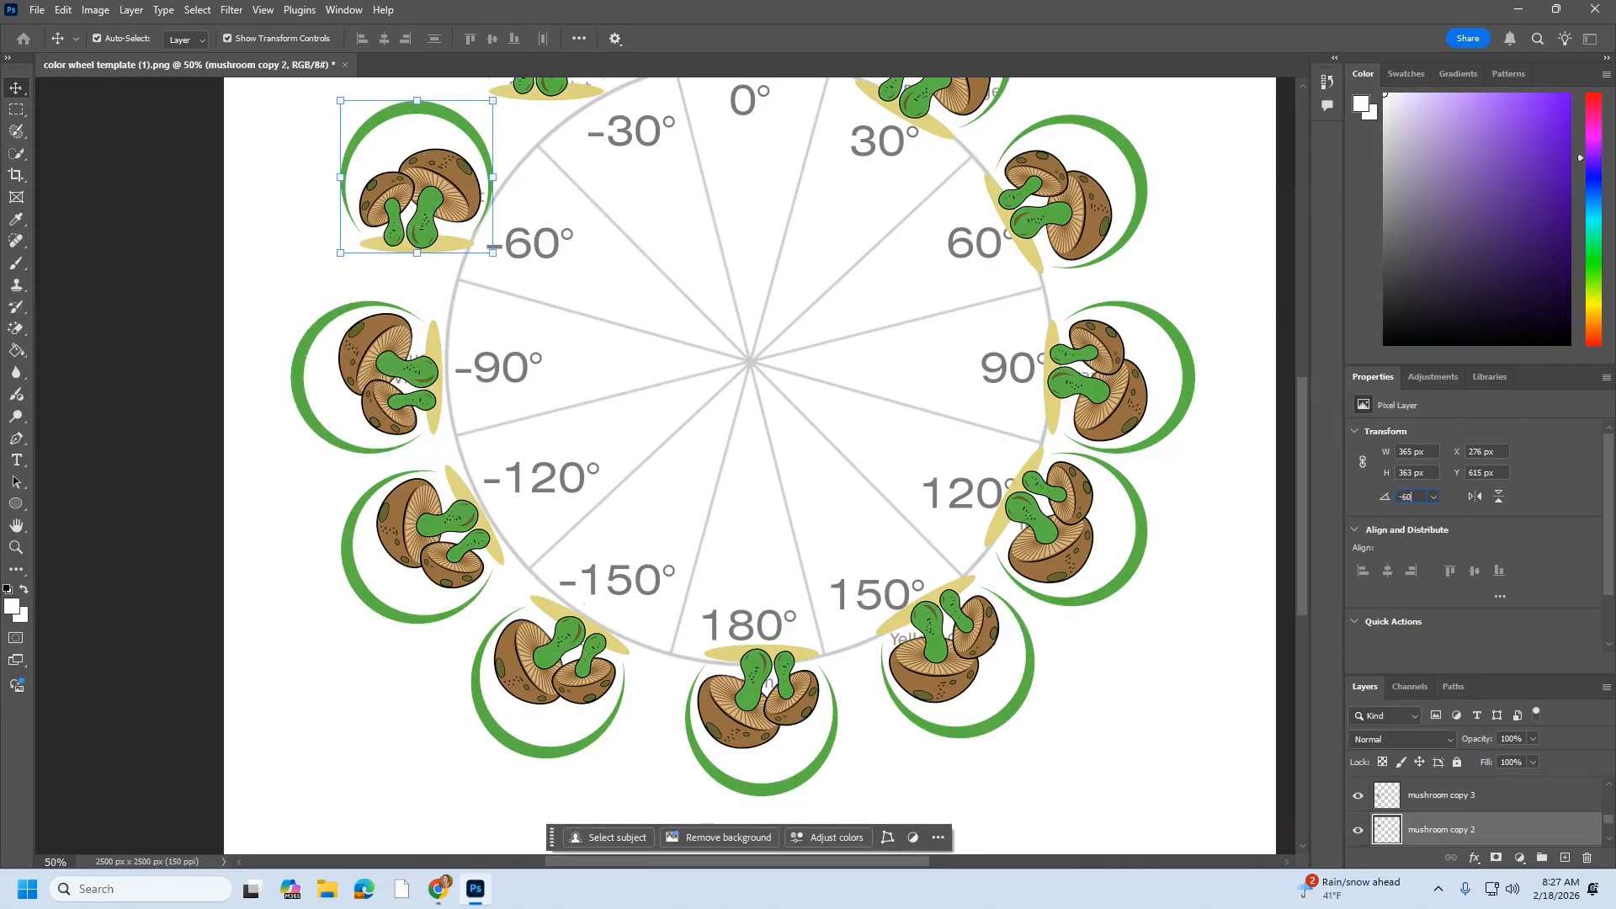
pyautogui.press('Return')
pyautogui.scroll(5, 908, 277)
pyautogui.click(547, 278)
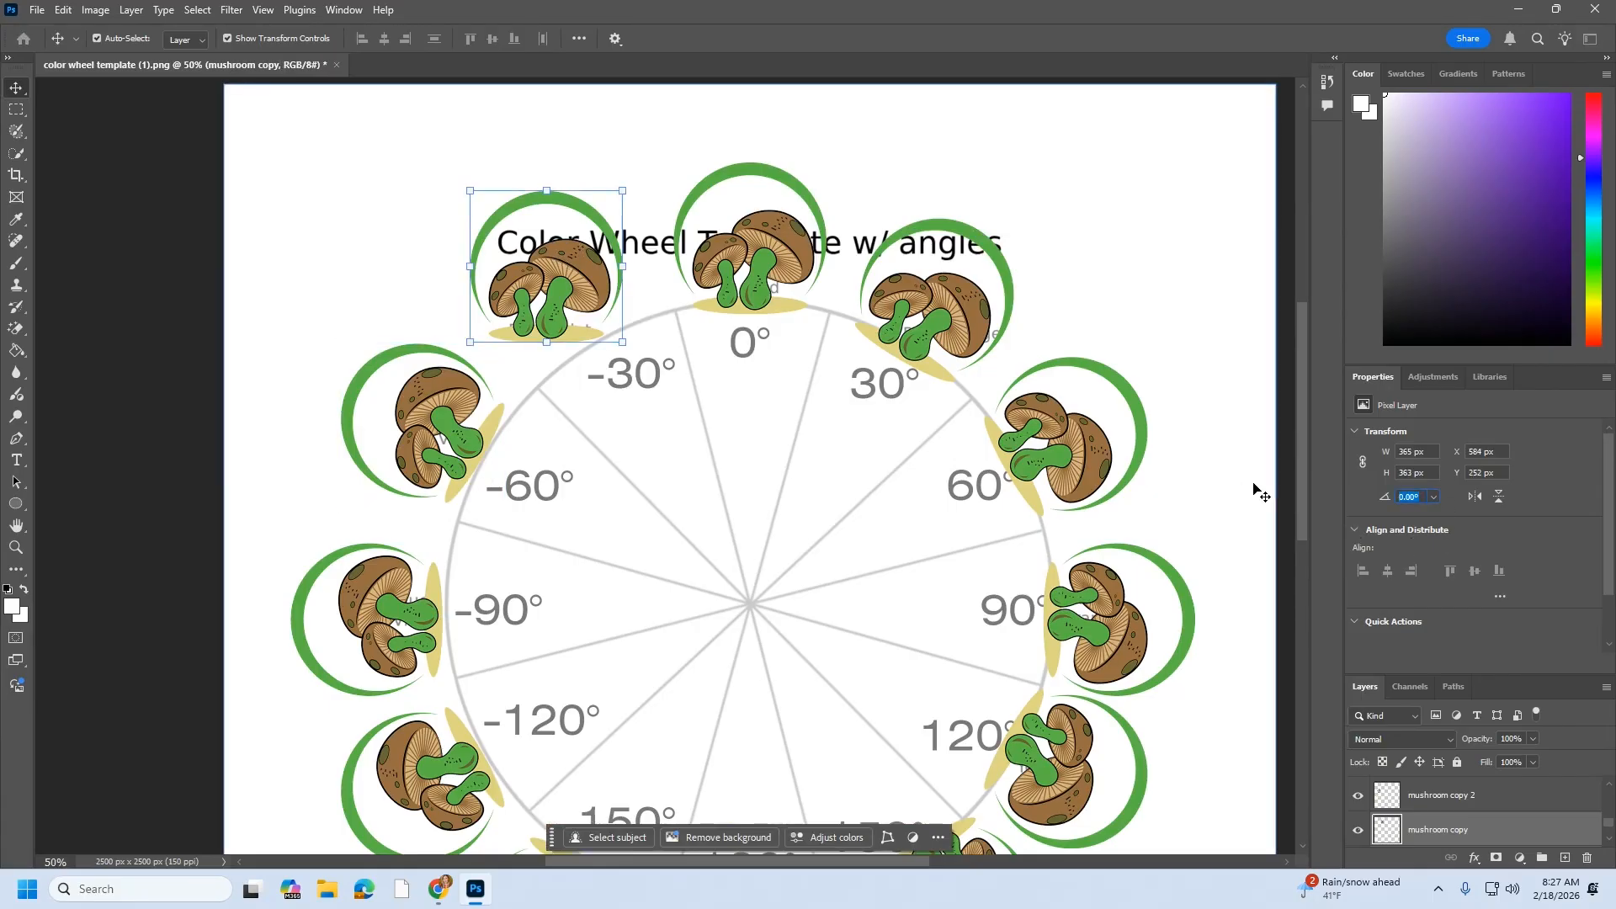
pyautogui.press('Return')
# Move the mushrooms at the -30°, 0°, 30°, 60°, 90° and 120° wedges outward to uncover their color-name labels
pyautogui.scroll(-5, 948, 437)
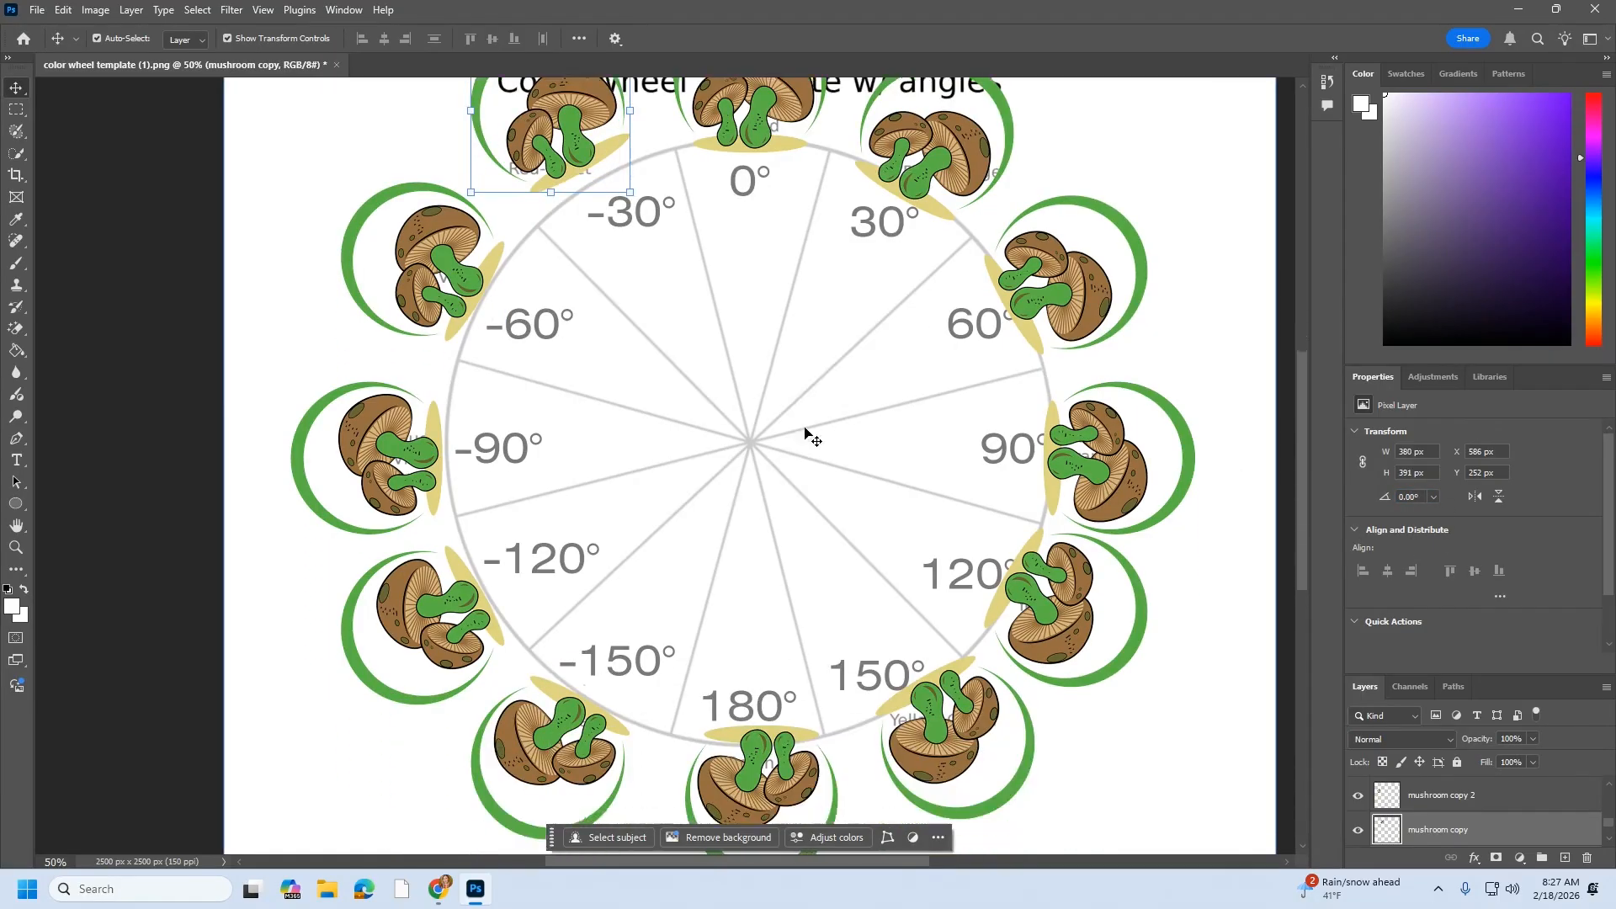
pyautogui.scroll(7, 652, 387)
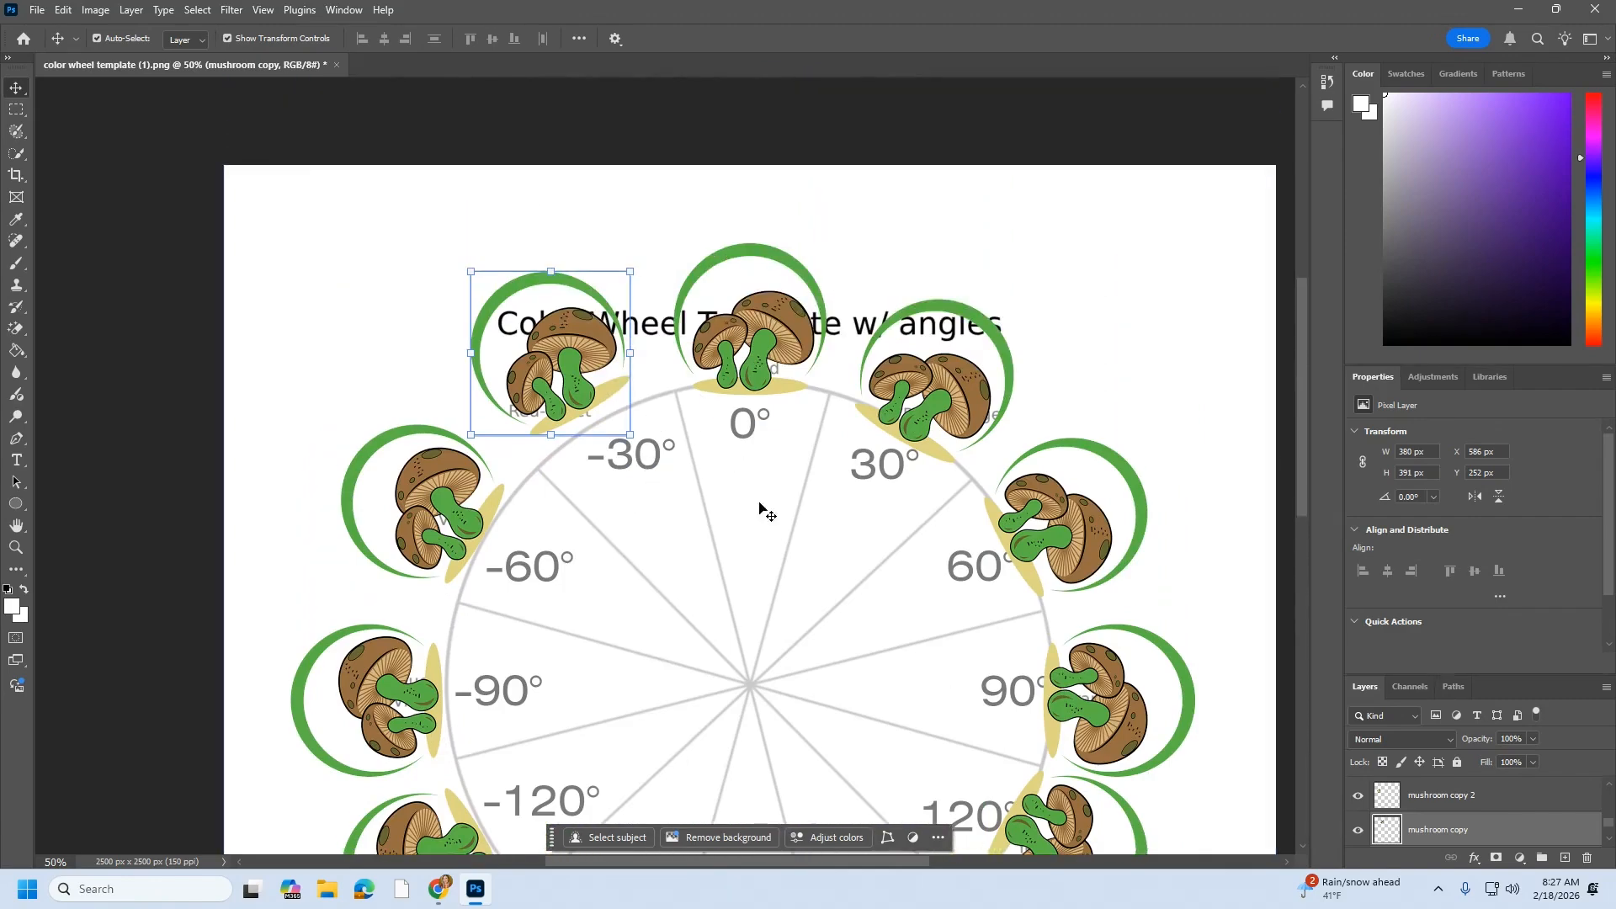
pyautogui.scroll(-1, 724, 614)
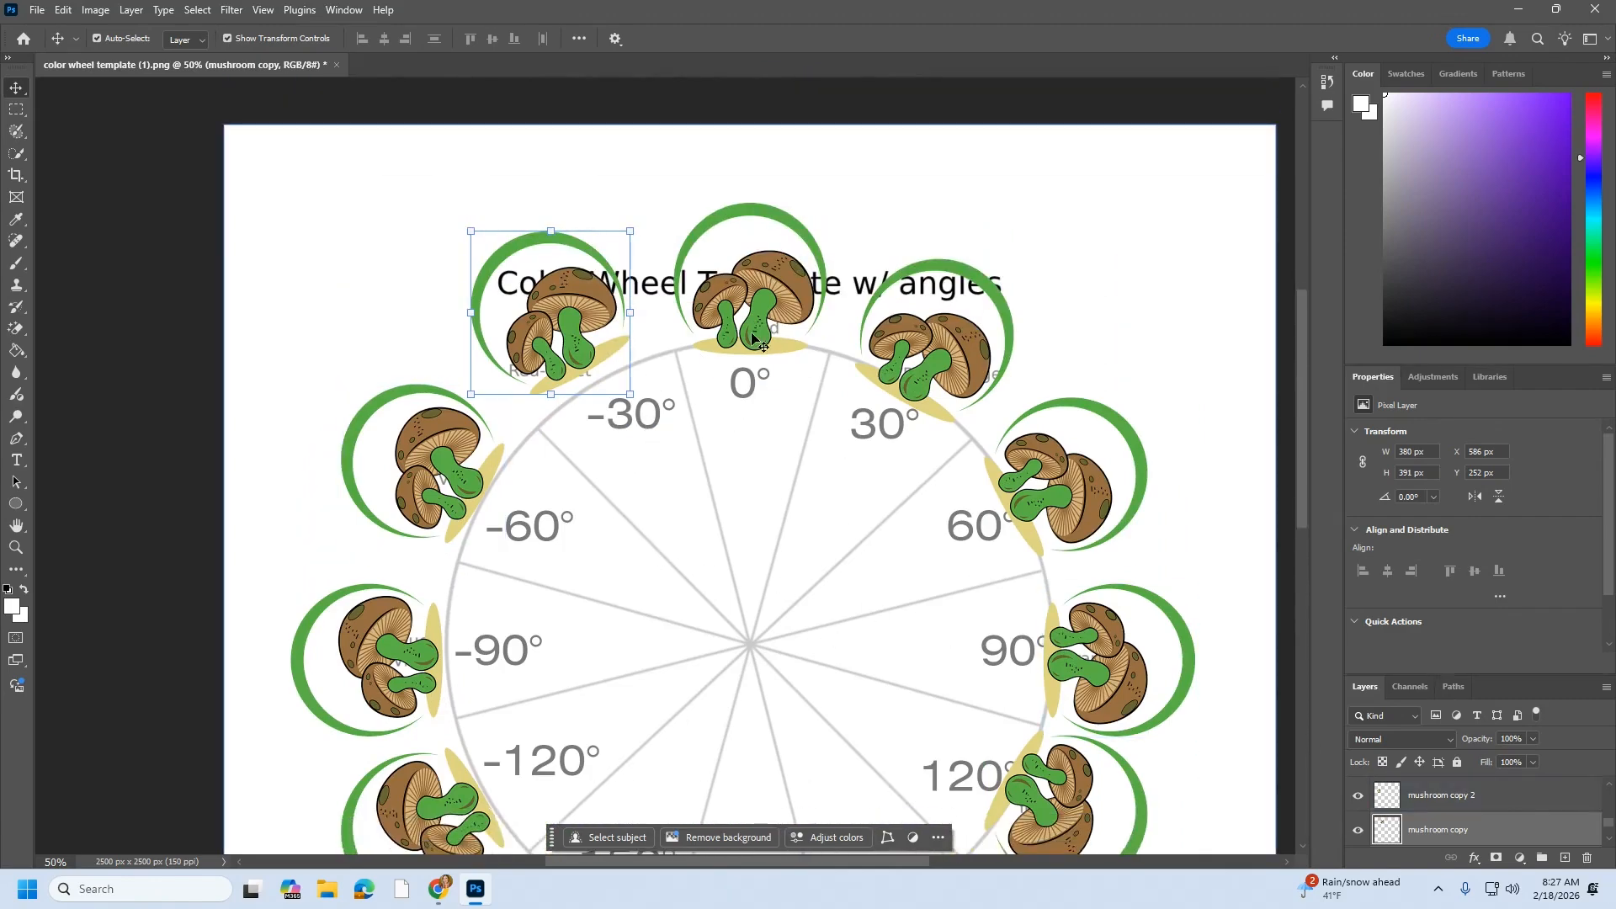
pyautogui.moveTo(583, 338); pyautogui.dragTo(553, 289)
pyautogui.moveTo(753, 312); pyautogui.dragTo(753, 265)
pyautogui.moveTo(934, 353); pyautogui.dragTo(983, 287)
pyautogui.moveTo(1102, 471); pyautogui.dragTo(1161, 434)
pyautogui.scroll(-2, 1153, 471)
pyautogui.moveTo(1078, 602); pyautogui.dragTo(1132, 592)
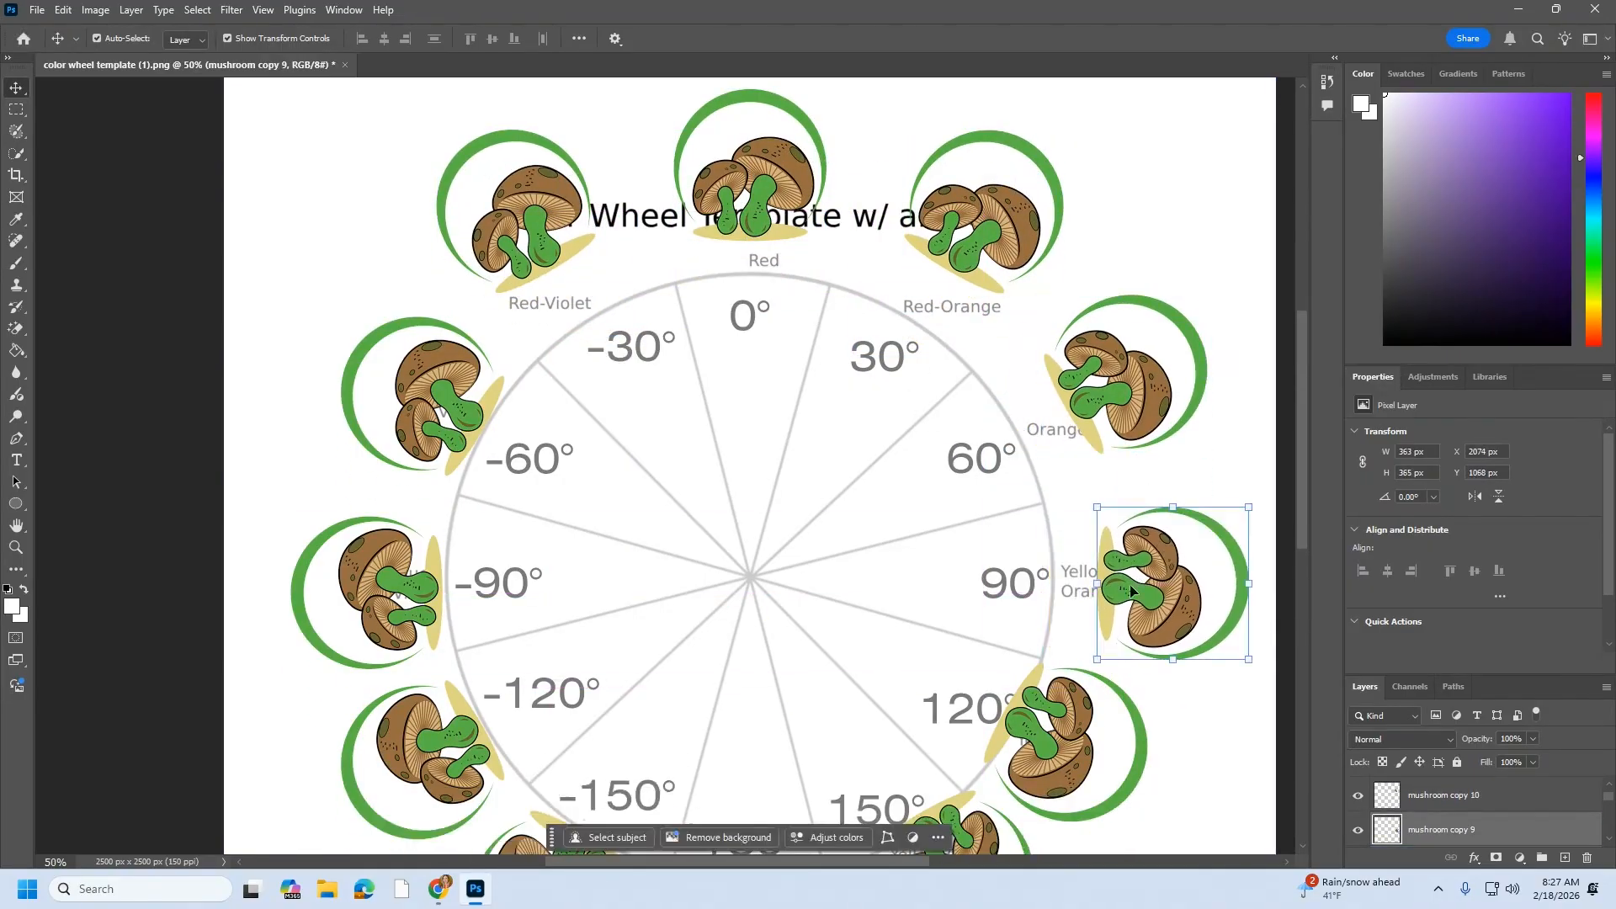
pyautogui.moveTo(1064, 737); pyautogui.dragTo(1119, 770)
# Move the mushrooms at the 150°, 180°, -150°, -120°, -90° and -60° wedges outward to uncover their color-name labels
pyautogui.scroll(-3, 993, 668)
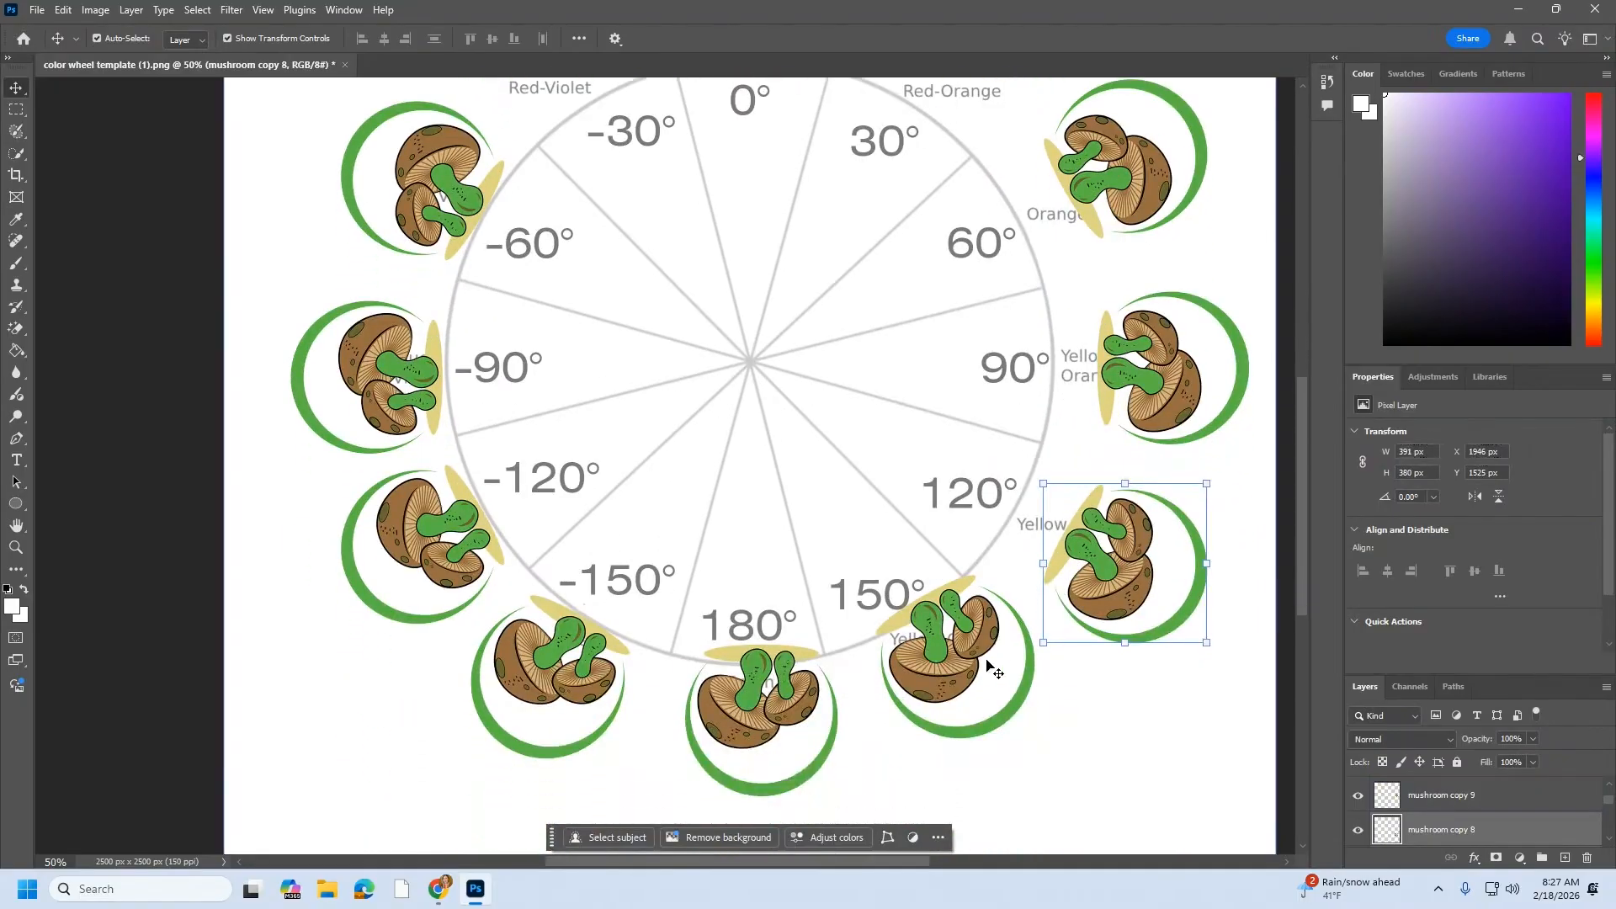
pyautogui.moveTo(993, 669); pyautogui.dragTo(1004, 726)
pyautogui.hotkey('ctrl', 'z')
pyautogui.moveTo(951, 627); pyautogui.dragTo(993, 682)
pyautogui.moveTo(763, 709); pyautogui.dragTo(769, 771)
pyautogui.moveTo(541, 665); pyautogui.dragTo(506, 706)
pyautogui.moveTo(405, 525); pyautogui.dragTo(335, 559)
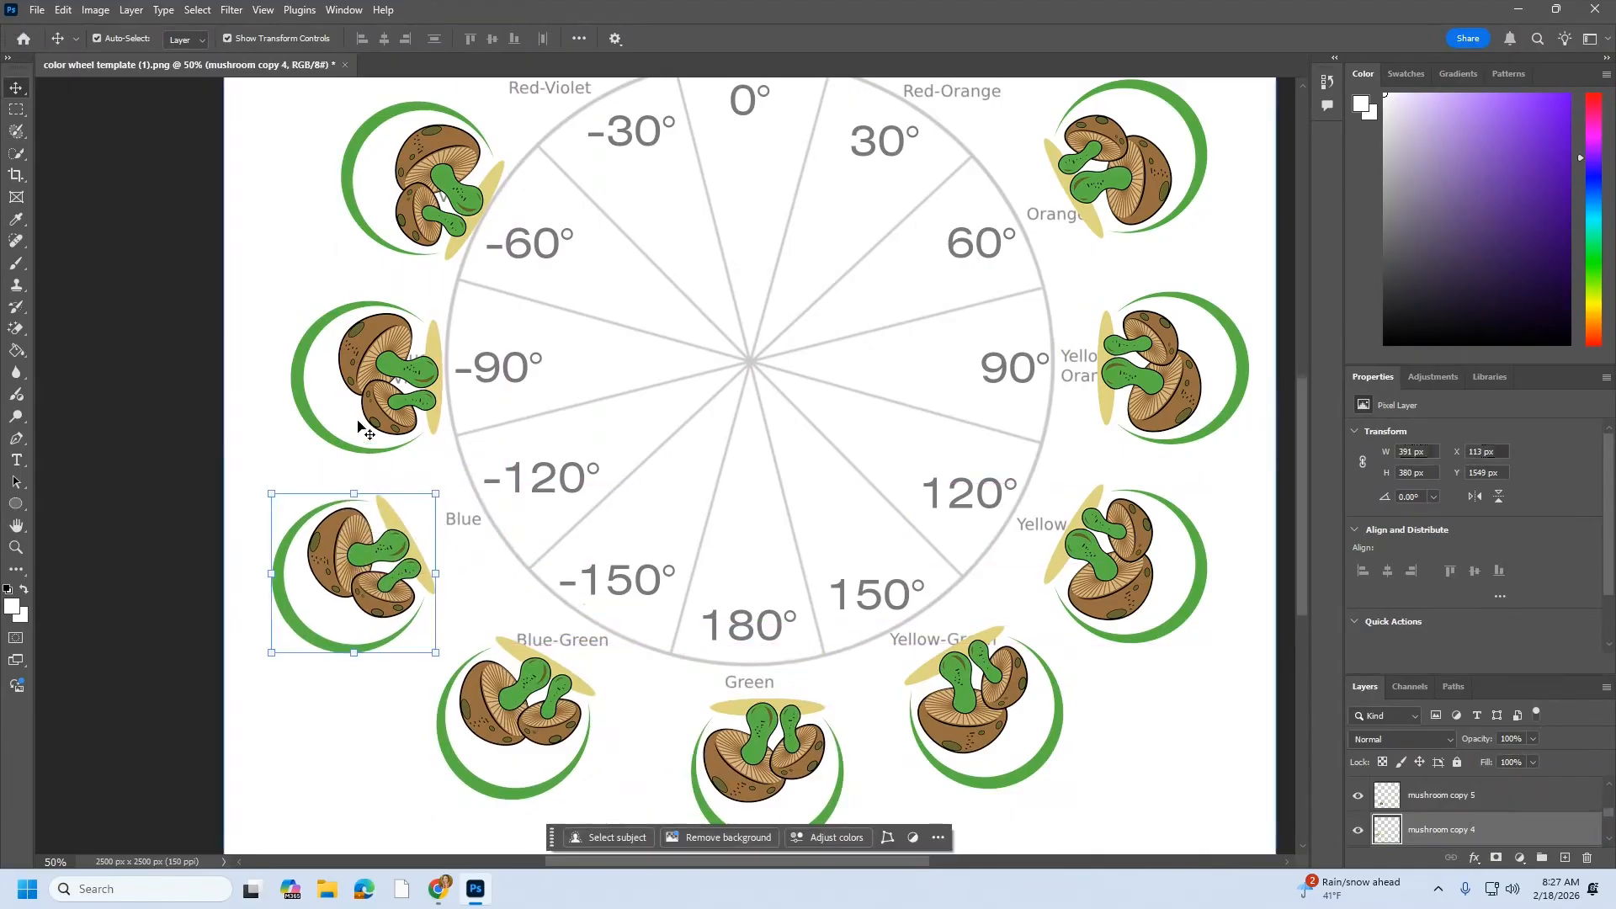
pyautogui.scroll(3, 412, 356)
pyautogui.moveTo(375, 379); pyautogui.dragTo(379, 301)
pyautogui.click(61, 11)
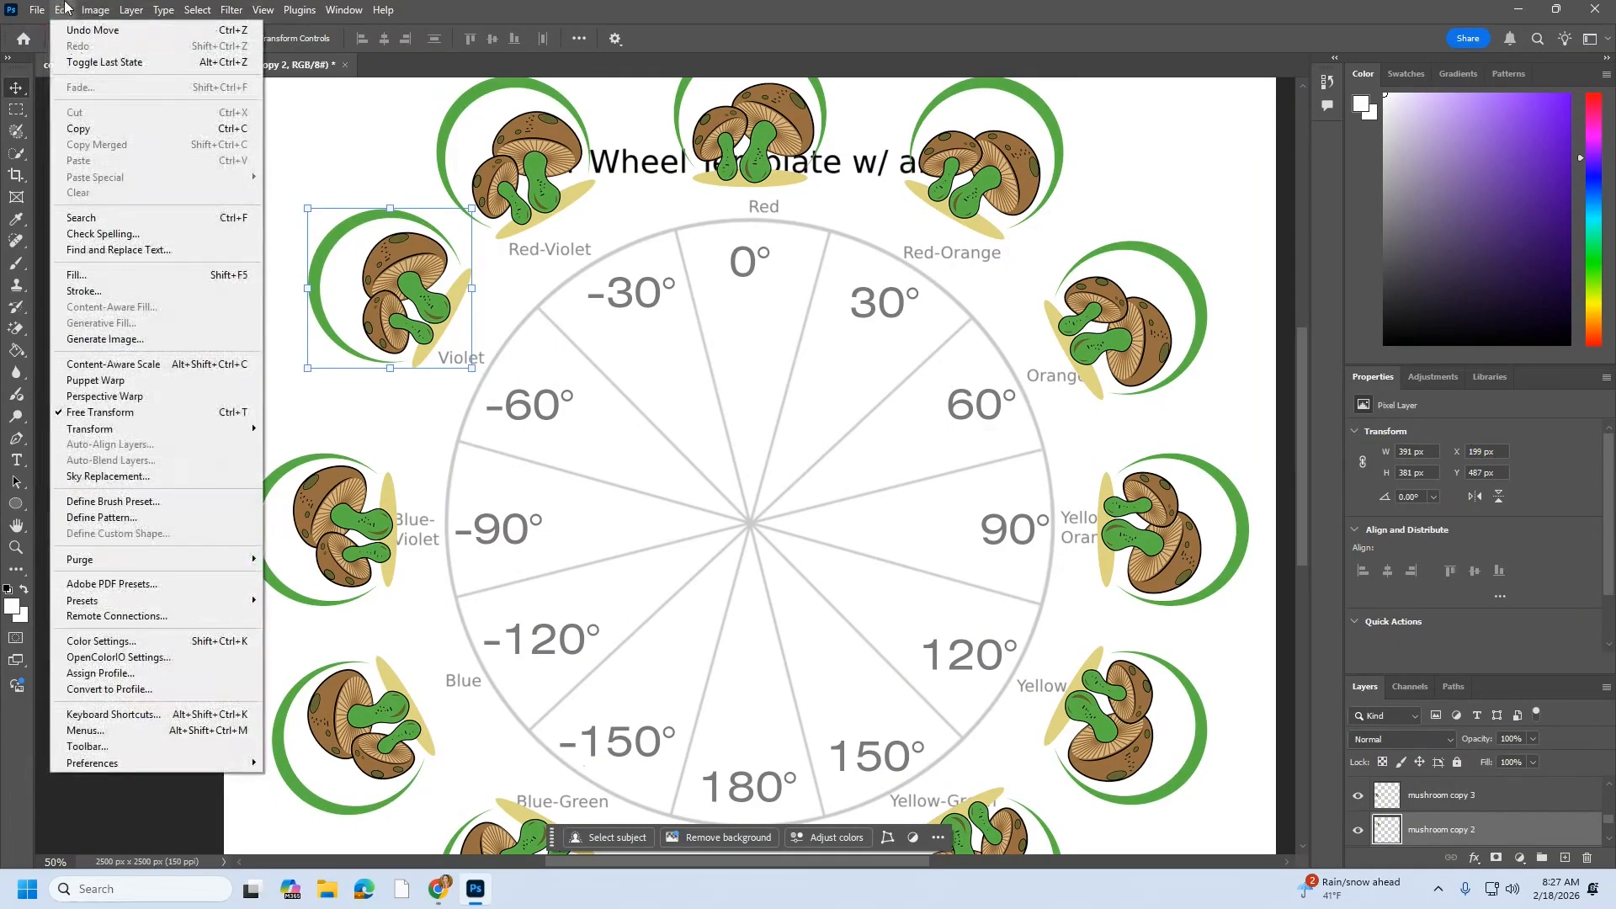
pyautogui.click(65, 6)
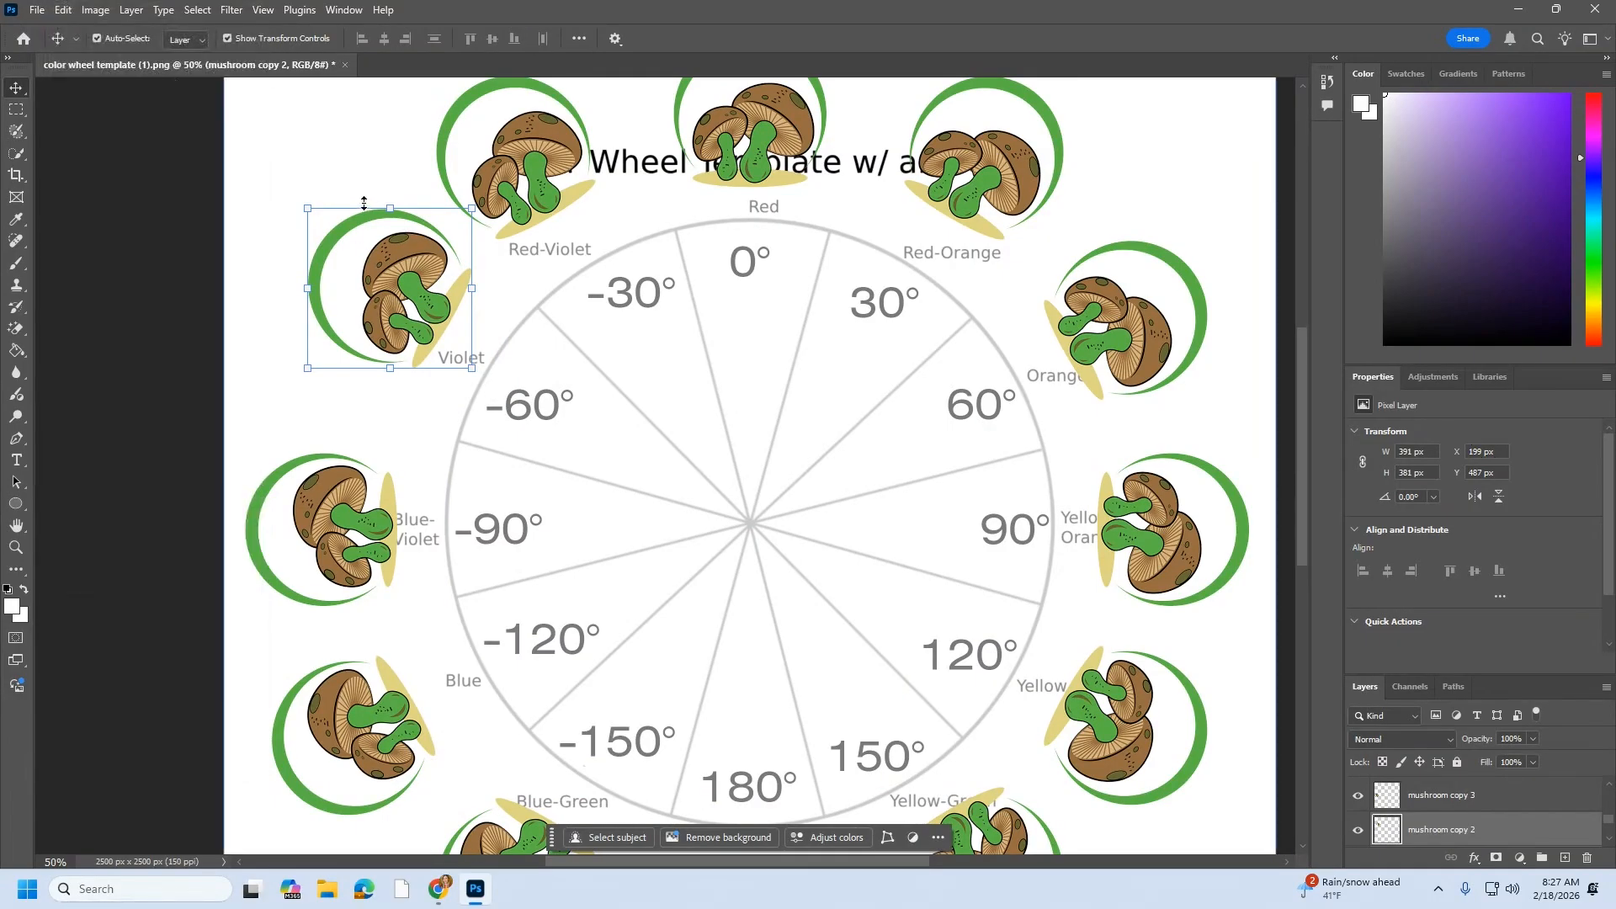
# Open a Hue/Saturation adjustment for the mushroom above the Red label at 0° and enable Colorize
pyautogui.scroll(5, 640, 555)
pyautogui.click(729, 378)
pyautogui.click(101, 11)
pyautogui.moveTo(122, 56)
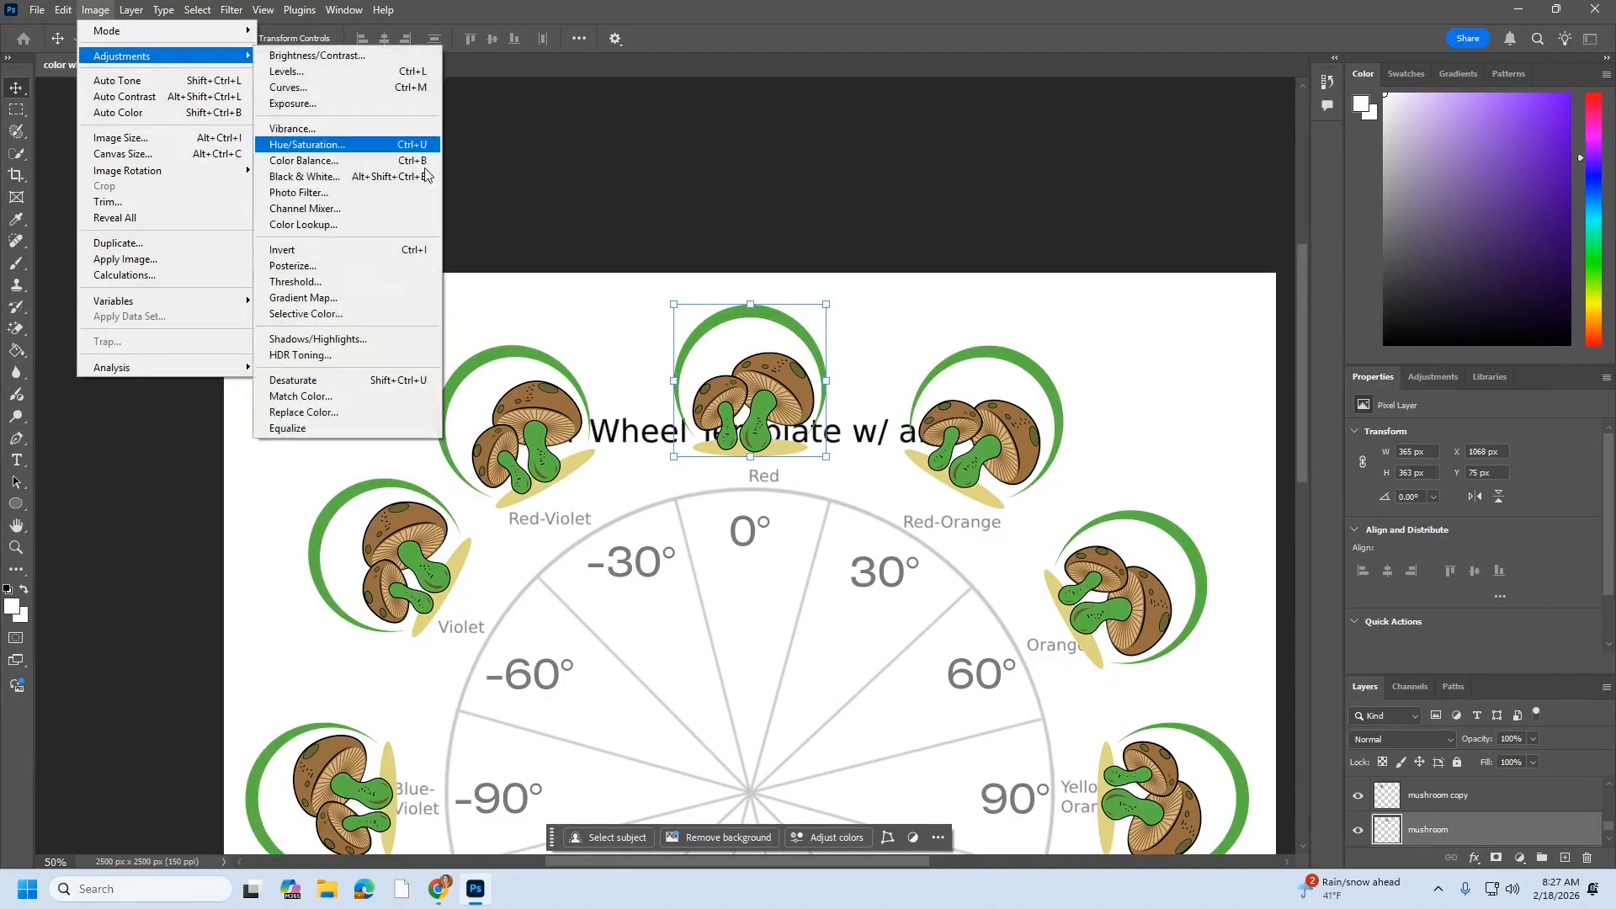
pyautogui.click(334, 148)
pyautogui.moveTo(821, 179); pyautogui.dragTo(1276, 120)
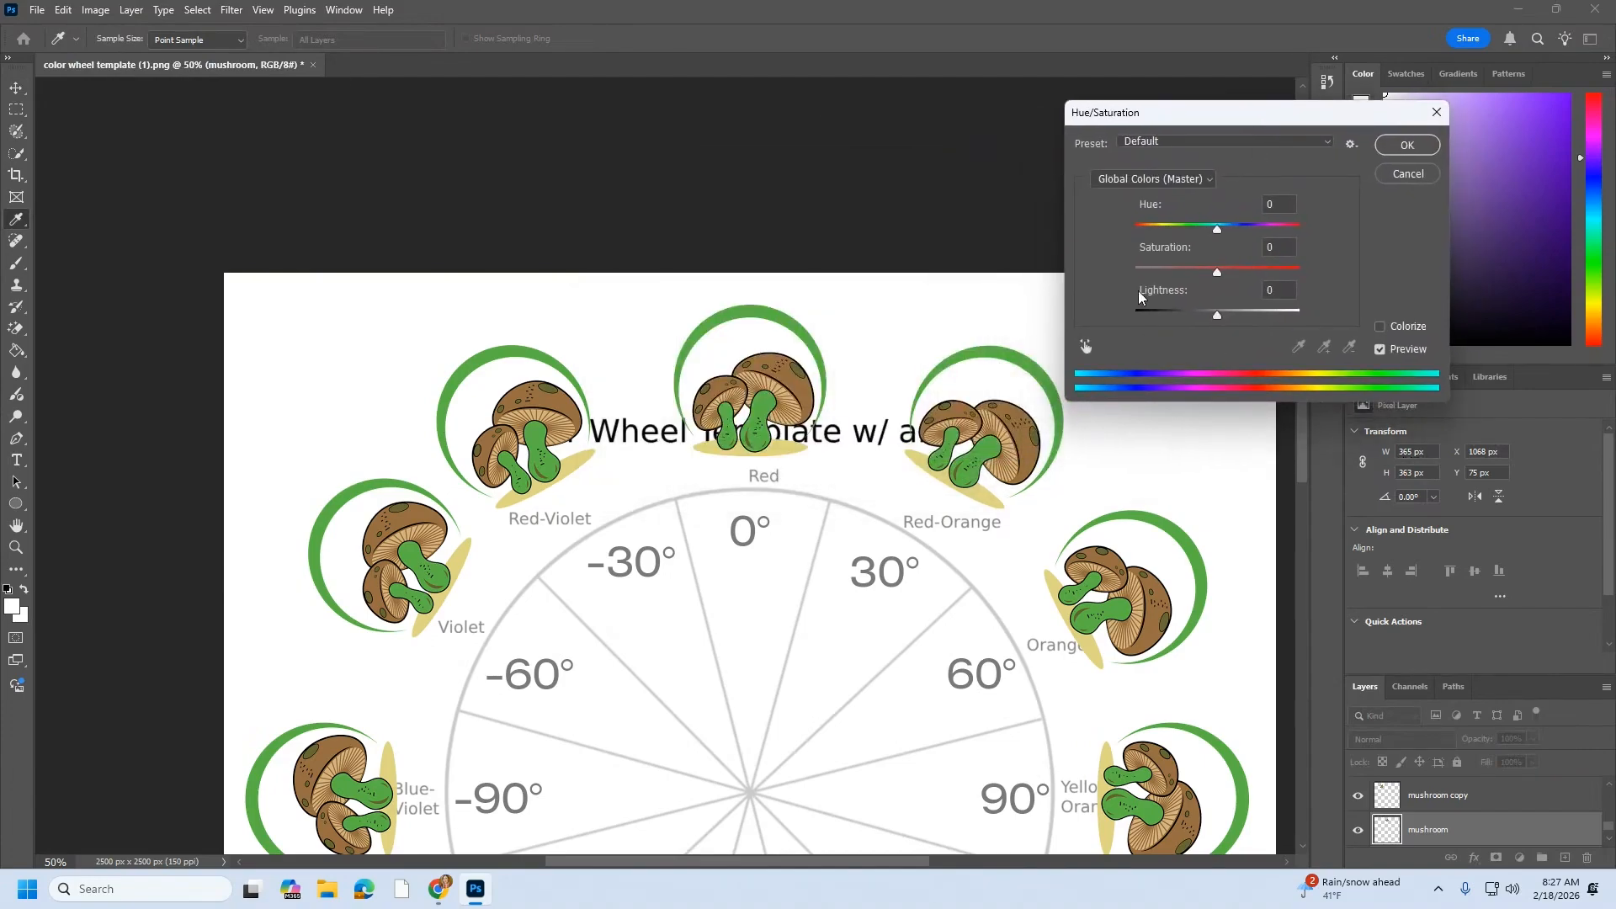
pyautogui.moveTo(1218, 236); pyautogui.dragTo(1192, 208)
pyautogui.click(1380, 327)
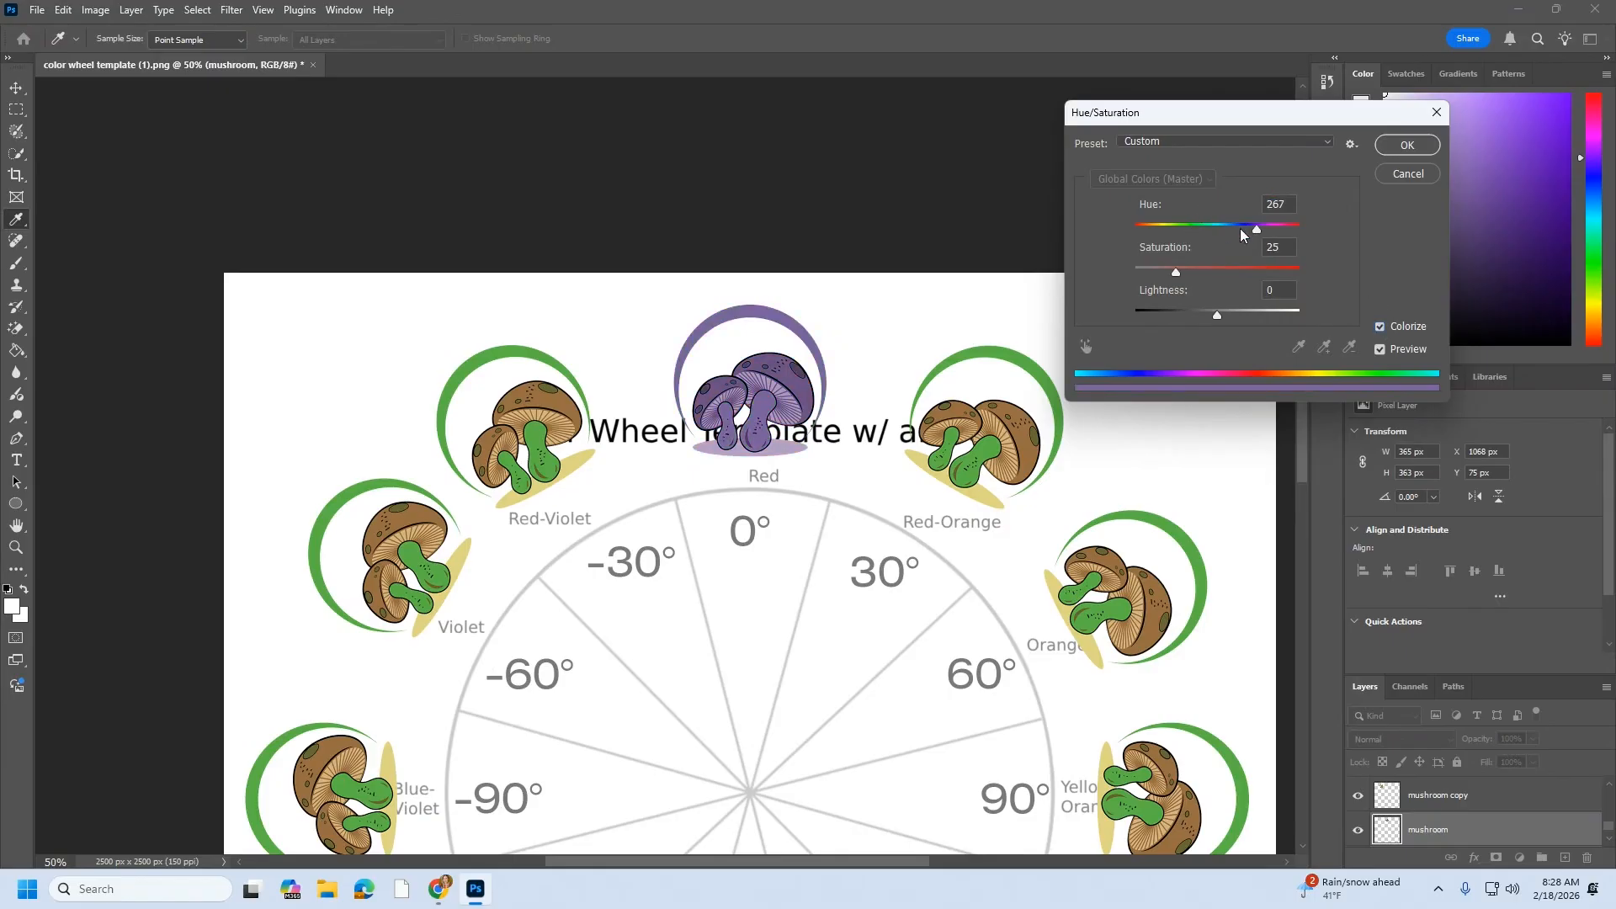
# Colorize the Red mushroom with hue 0, saturation 65 and lightness 0, and apply the adjustment
pyautogui.moveTo(1257, 229); pyautogui.dragTo(1137, 208)
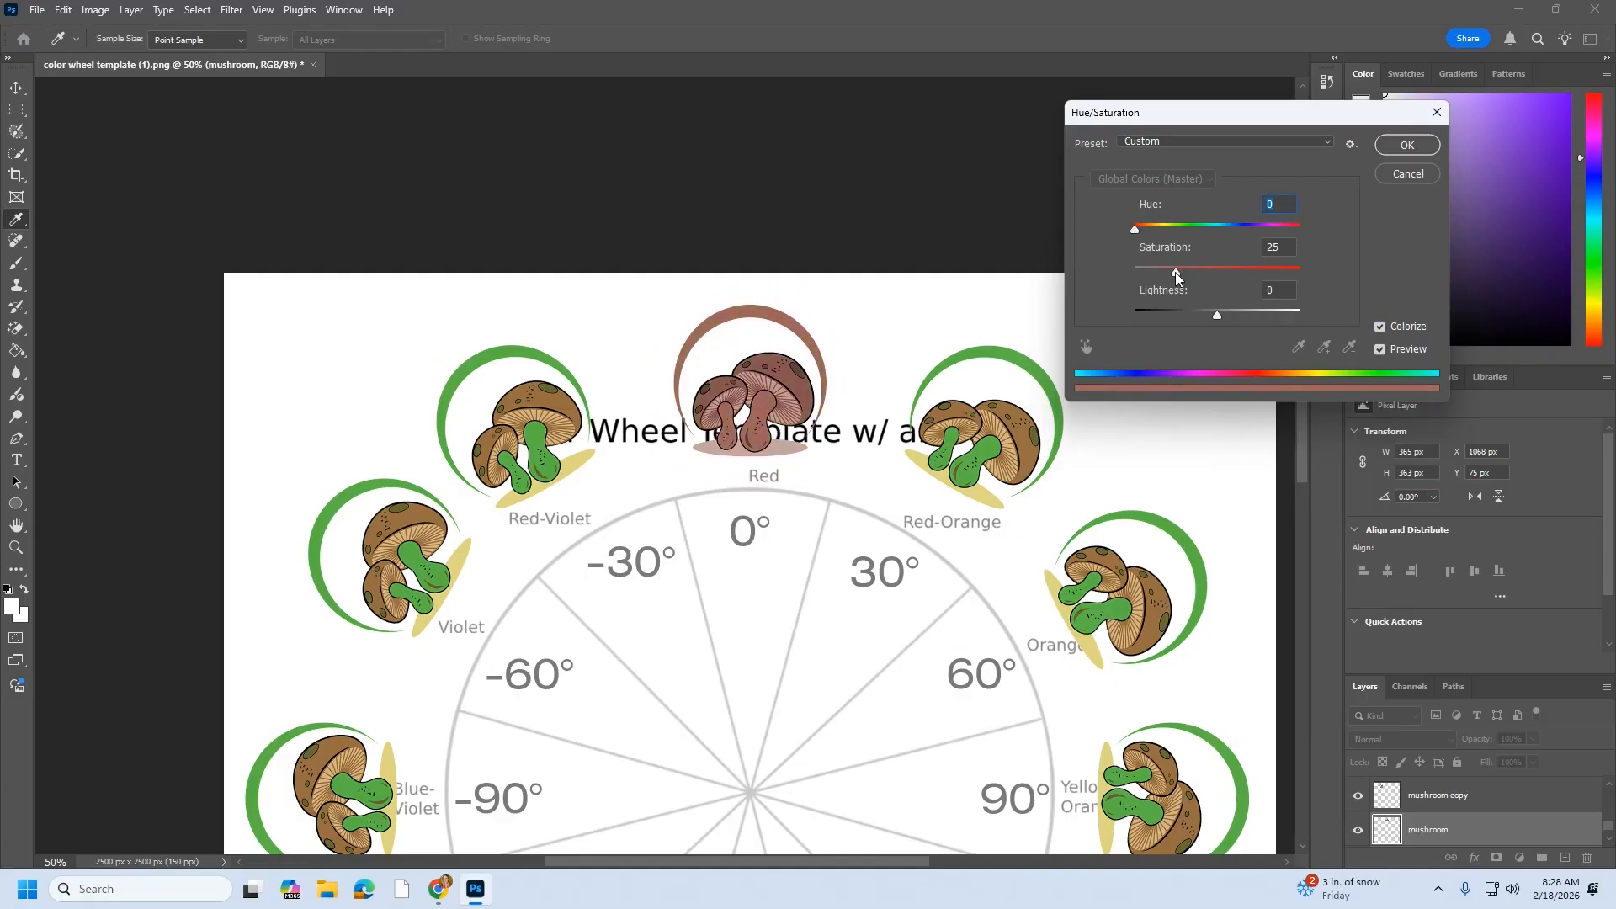
pyautogui.moveTo(1180, 277); pyautogui.dragTo(1214, 278)
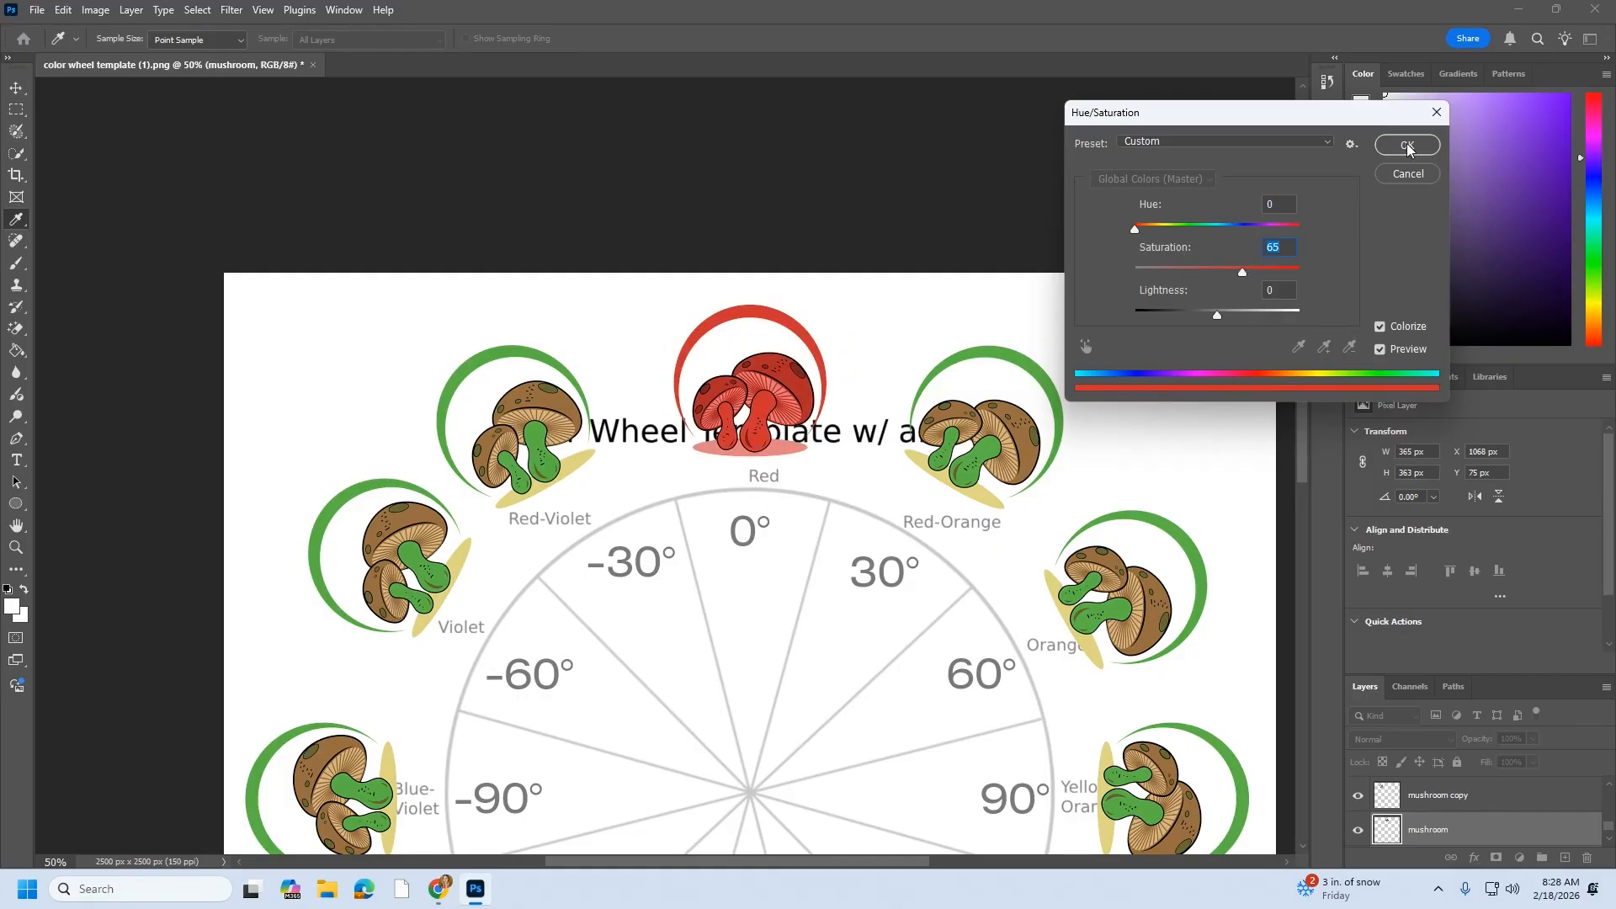
pyautogui.moveTo(1215, 317)
pyautogui.mouseDown()
pyautogui.moveTo(1288, 316)
pyautogui.moveTo(1128, 317)
pyautogui.moveTo(1208, 310)
pyautogui.mouseUp()
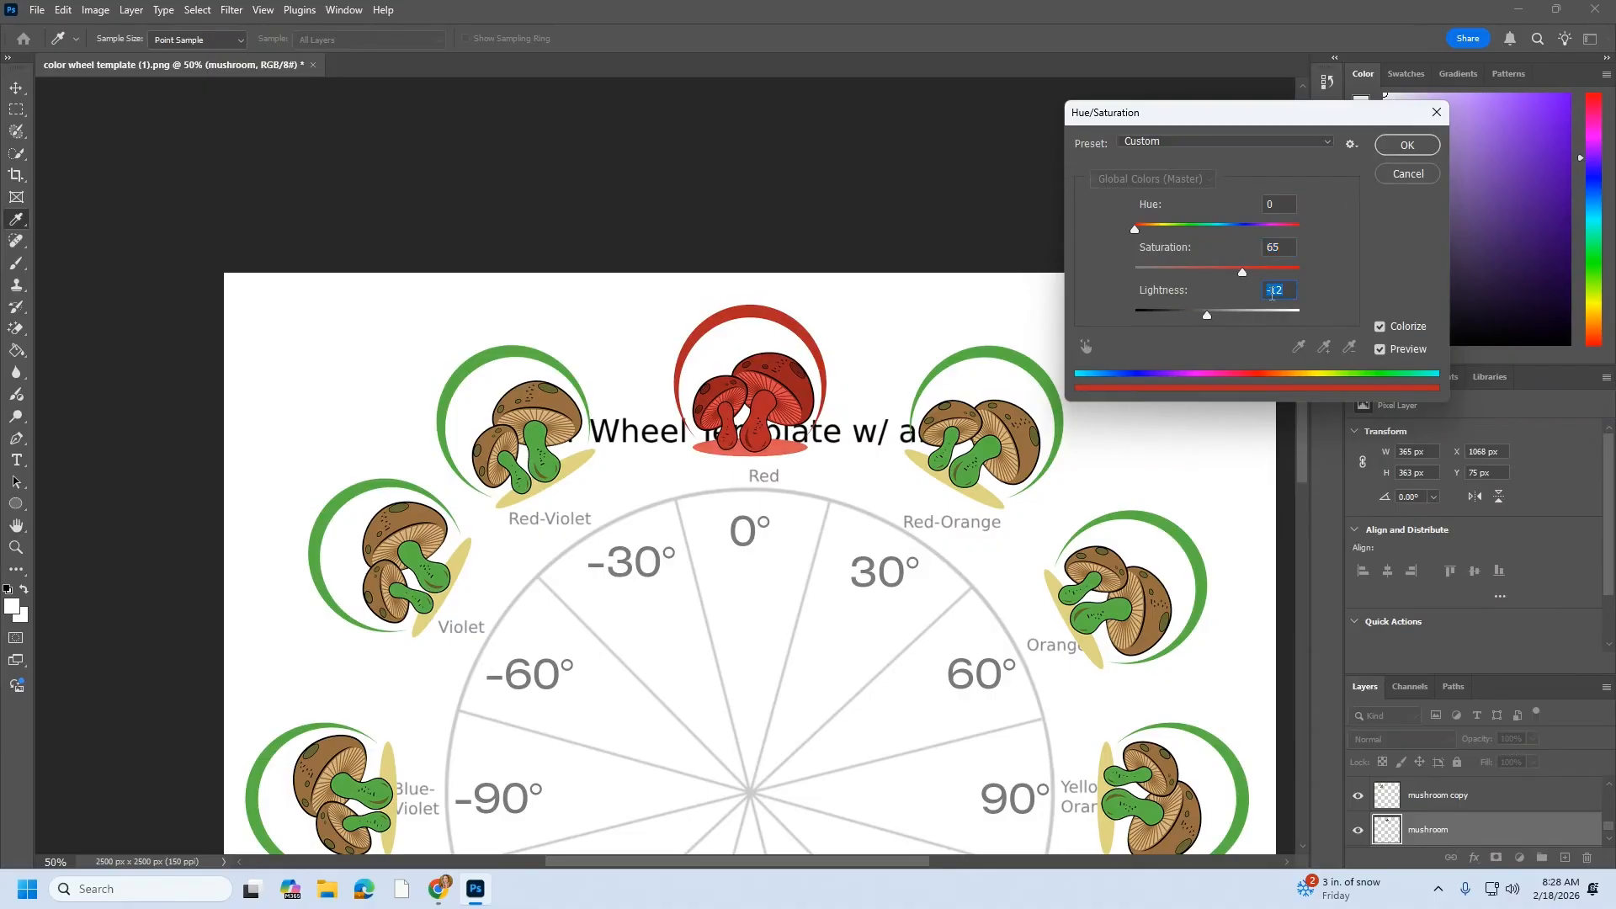
pyautogui.write('0')
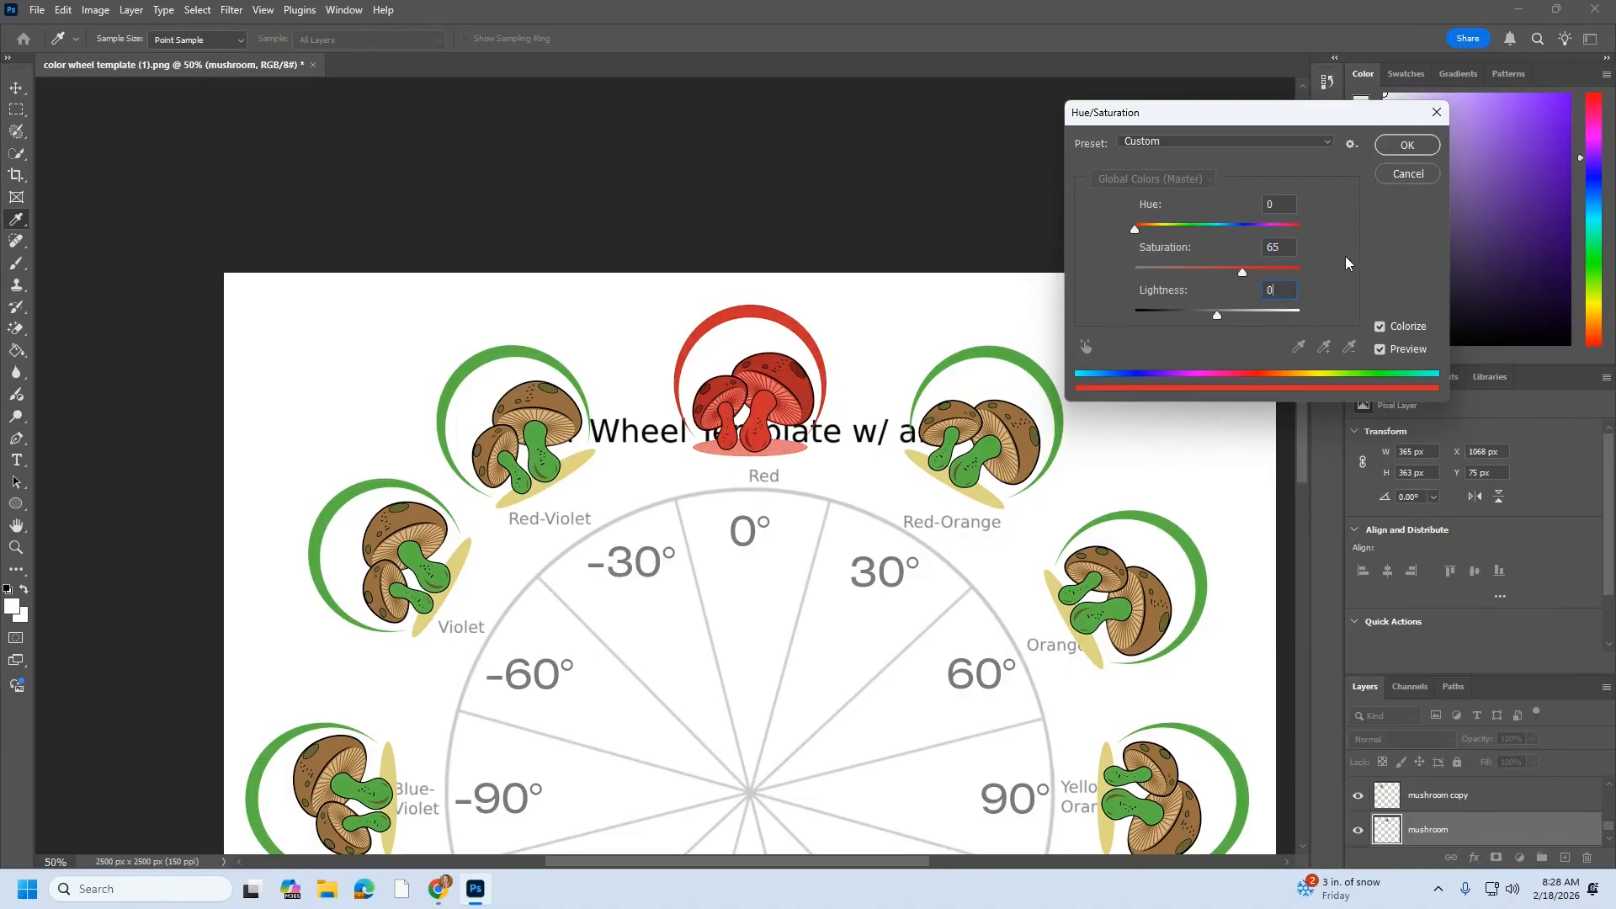
pyautogui.click(1406, 145)
# Colorize the mushroom above the Red-Orange label using Hue/Saturation with hue 6 and saturation 82
pyautogui.press('v')
pyautogui.click(943, 467)
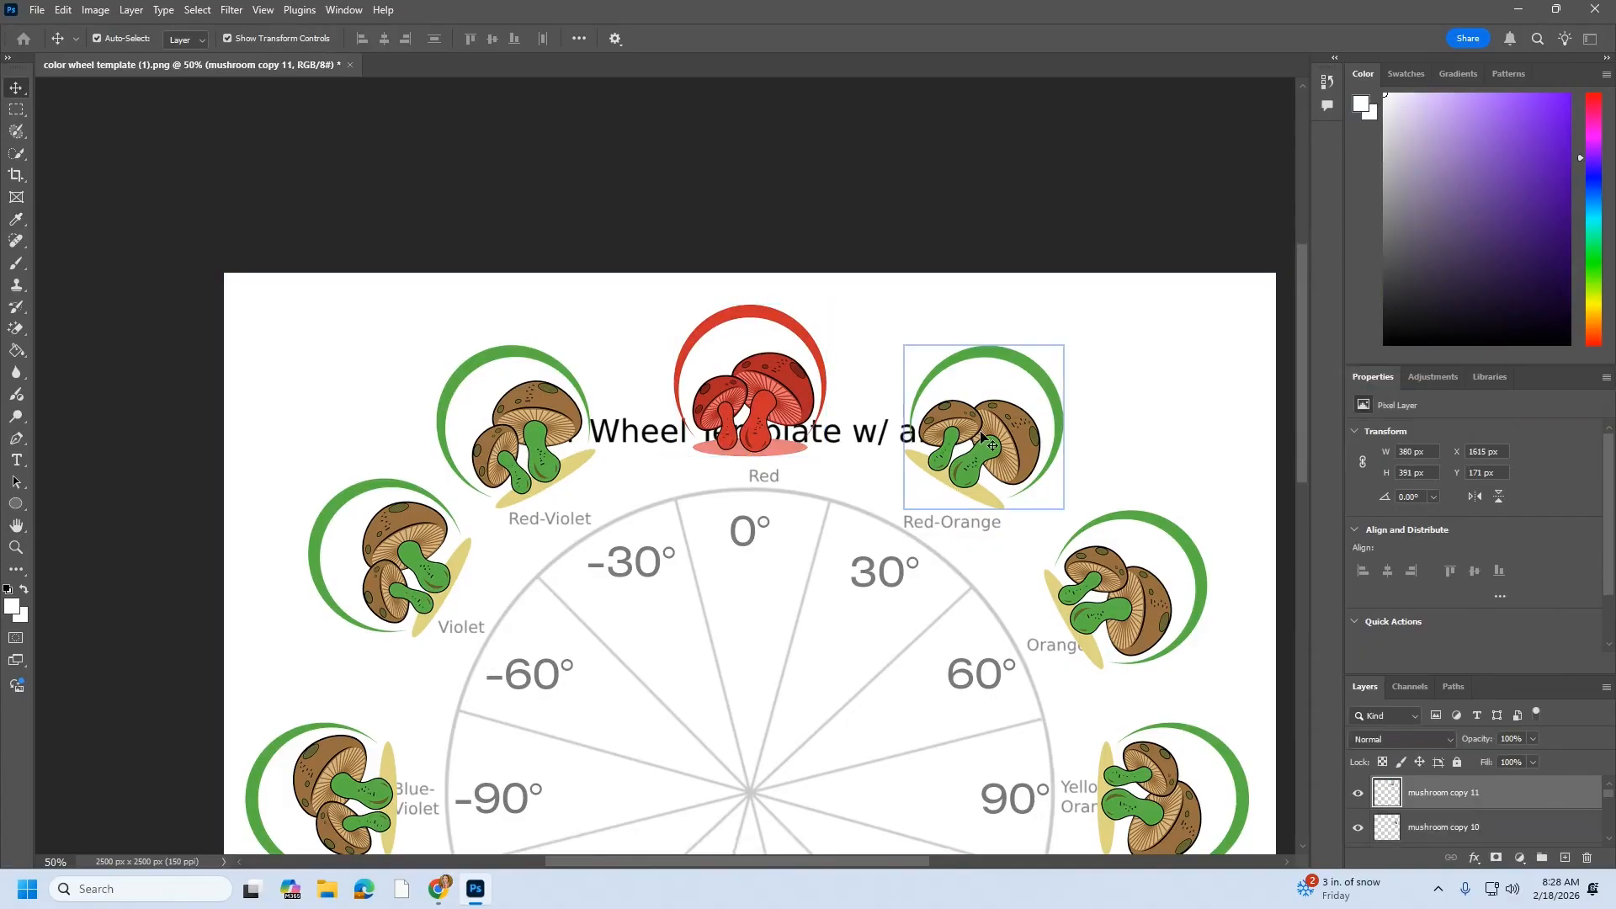
pyautogui.click(95, 10)
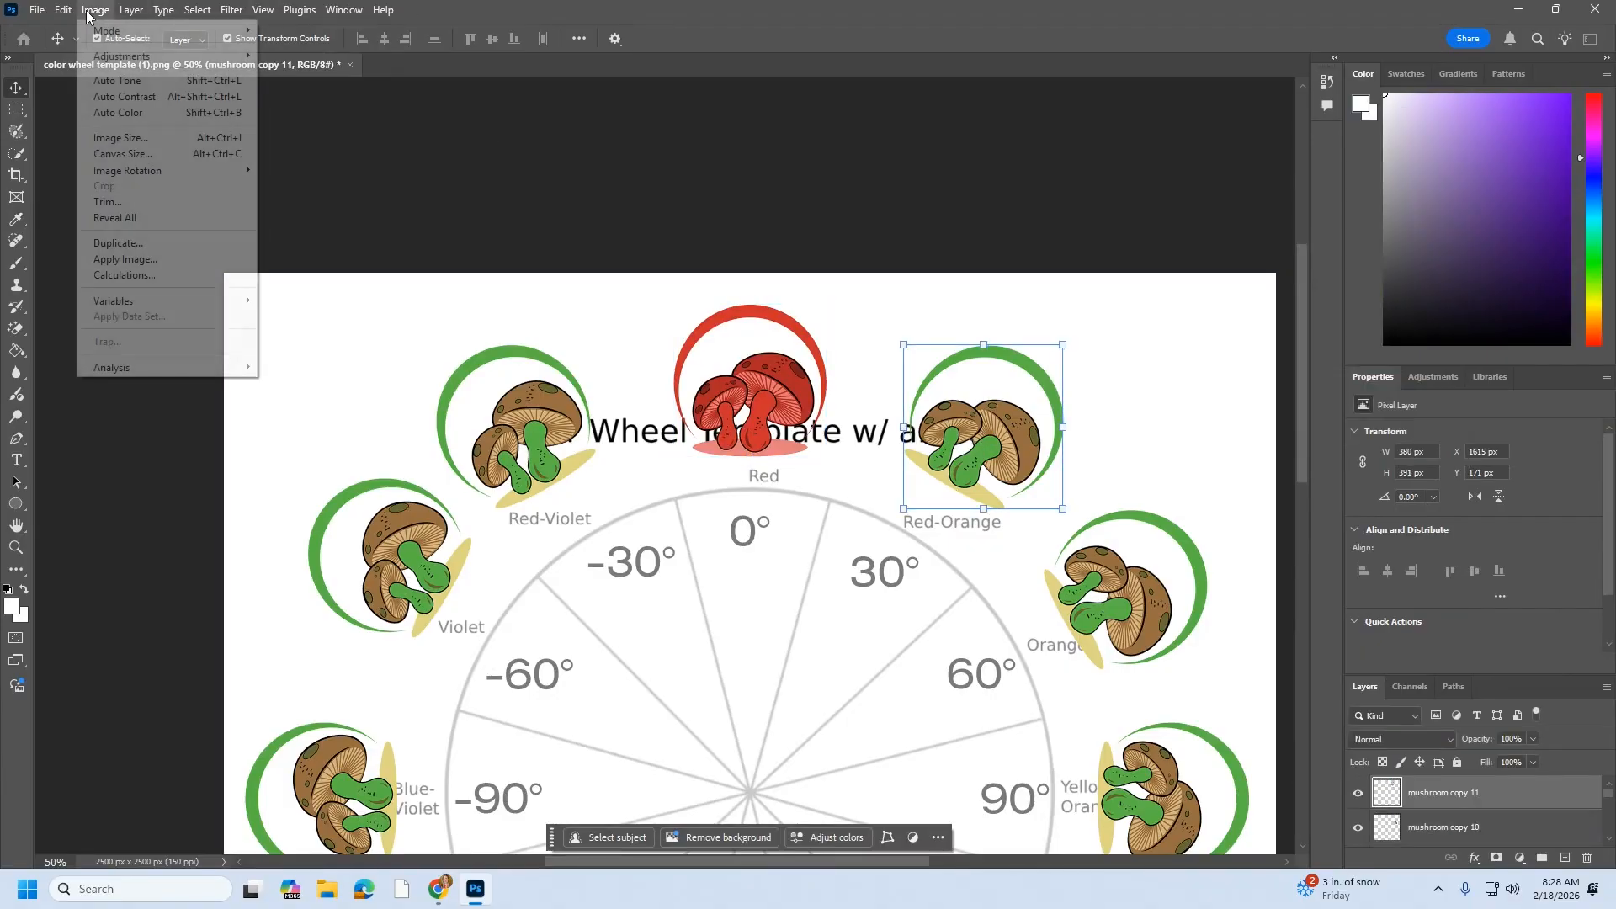
pyautogui.moveTo(134, 57)
pyautogui.click(306, 143)
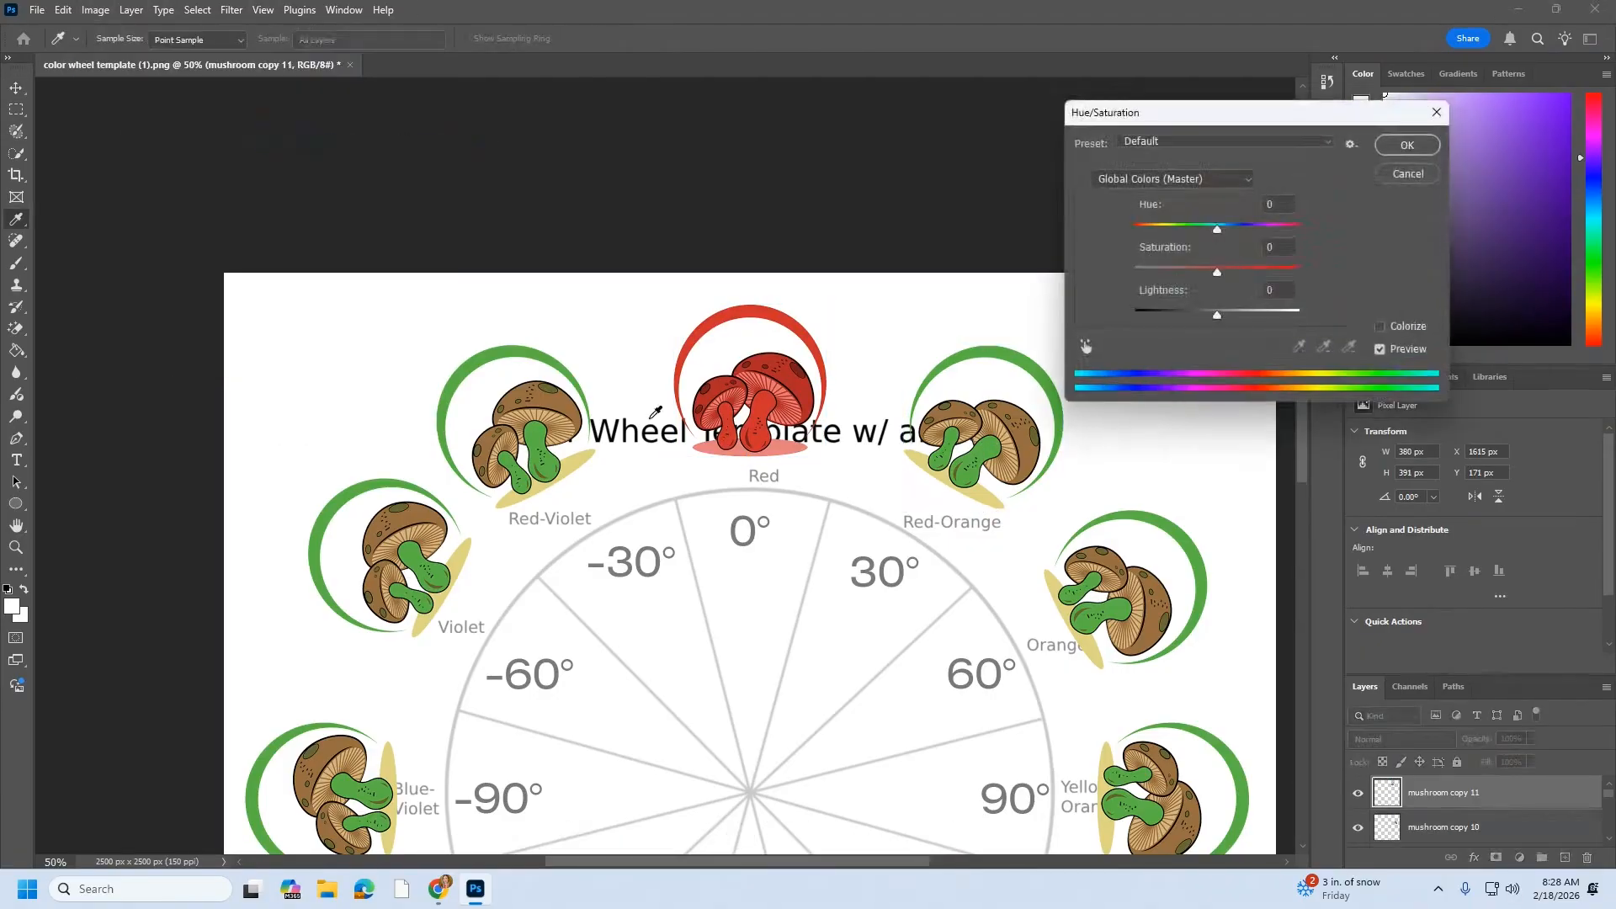
pyautogui.click(1379, 327)
pyautogui.moveTo(1261, 227); pyautogui.dragTo(1074, 216)
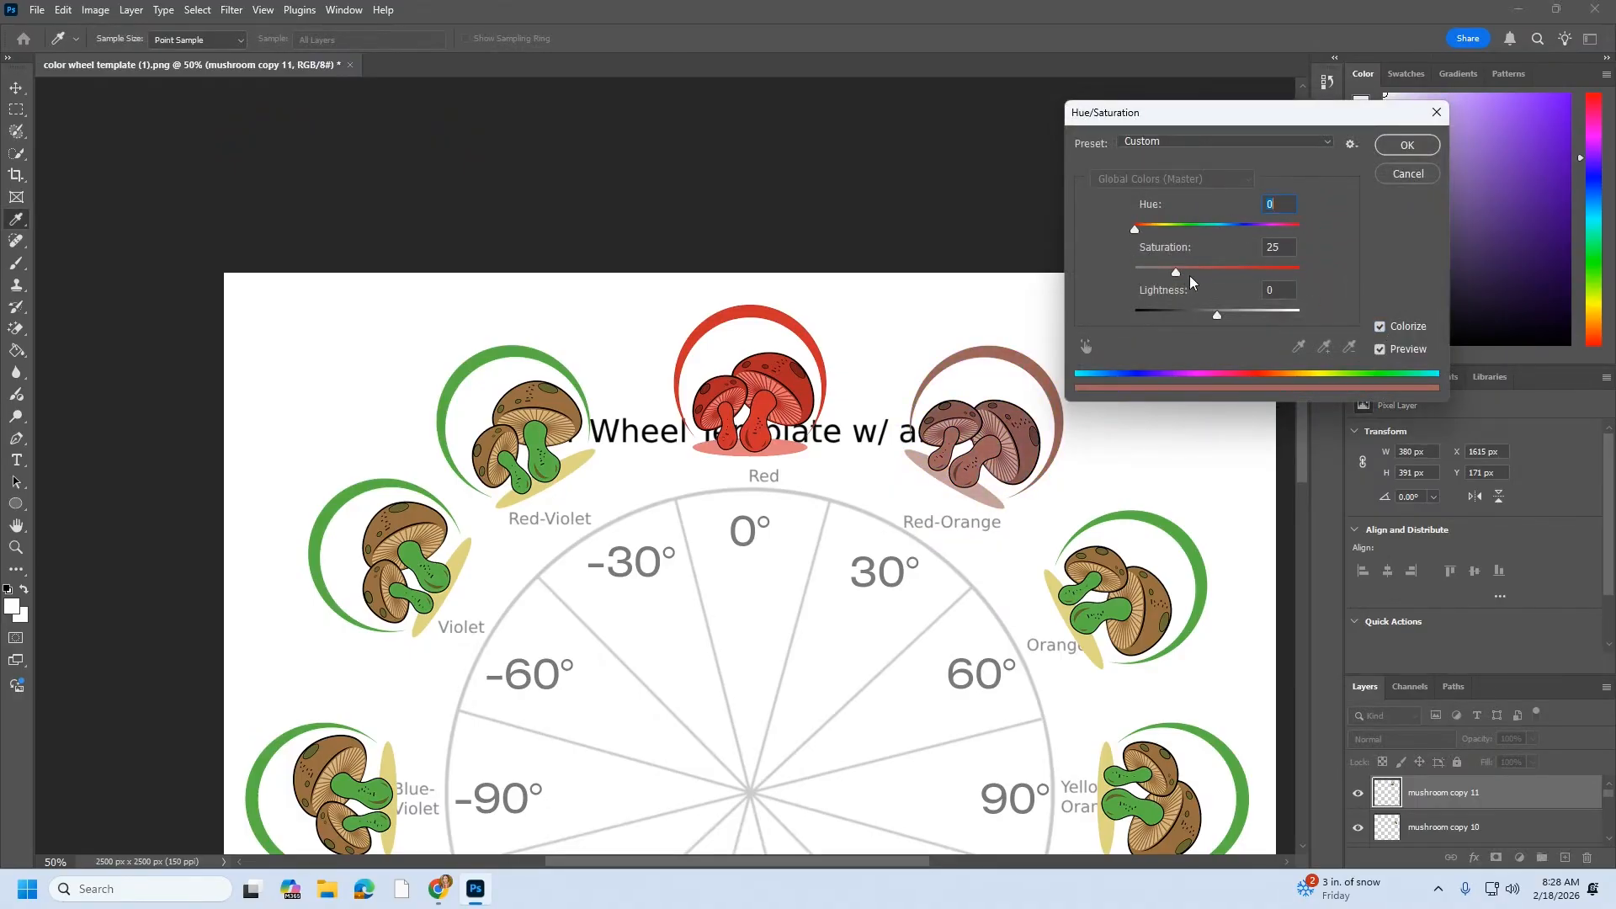
pyautogui.moveTo(1176, 271); pyautogui.dragTo(1278, 271)
pyautogui.moveTo(1136, 232); pyautogui.dragTo(1139, 232)
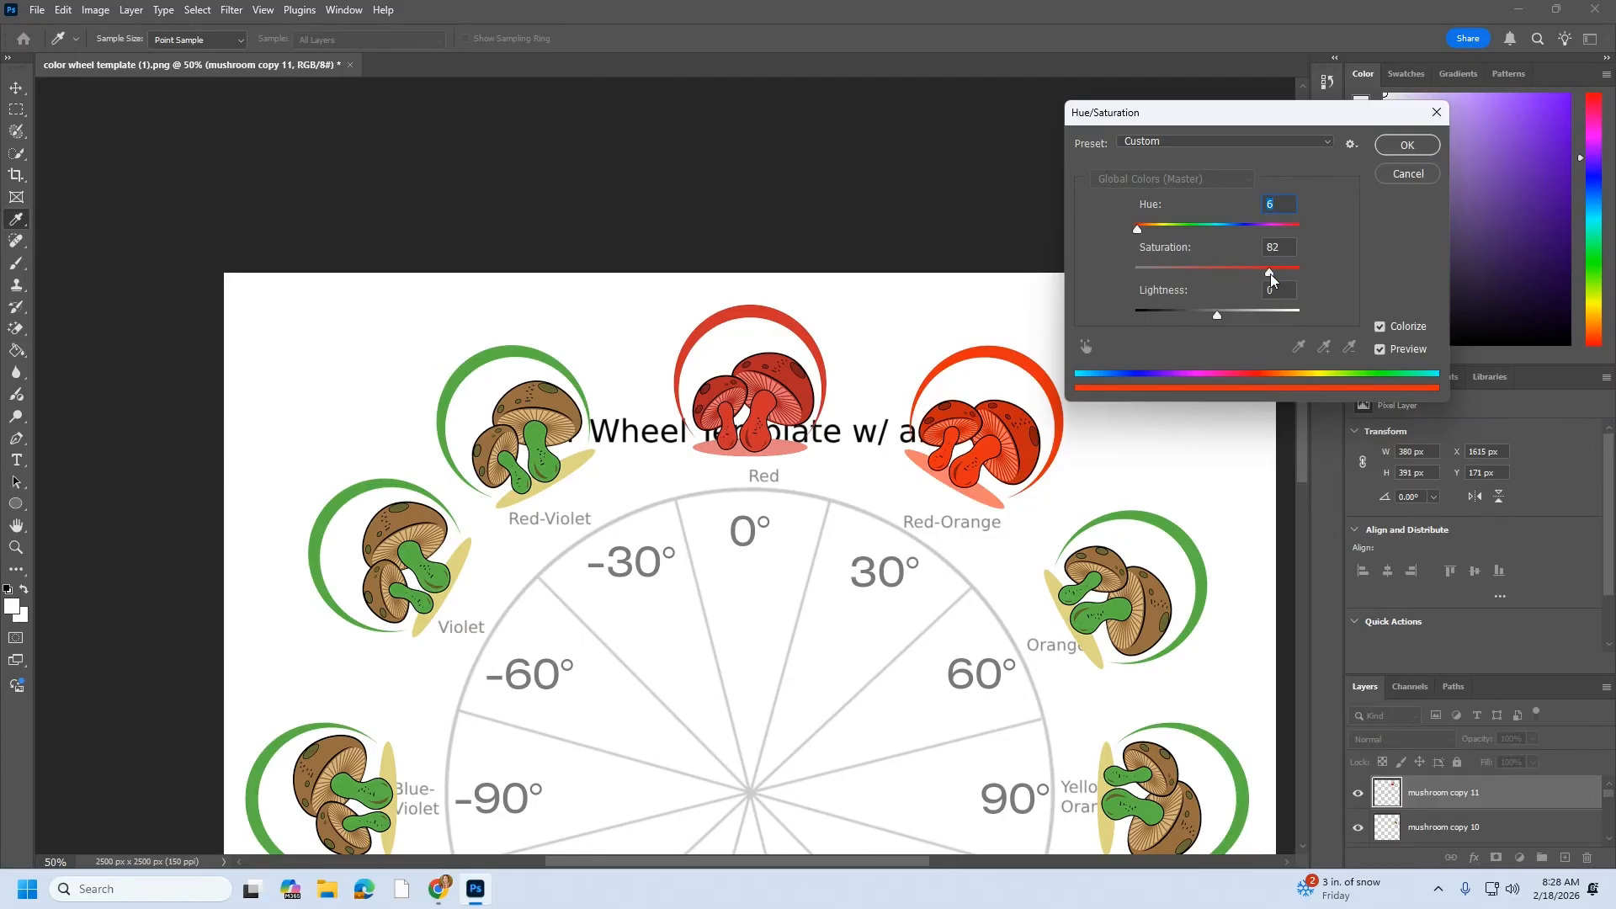
pyautogui.click(1406, 141)
# Colorize the mushroom at the Orange label using Hue/Saturation with hue 22 and saturation 81
pyautogui.click(1117, 596)
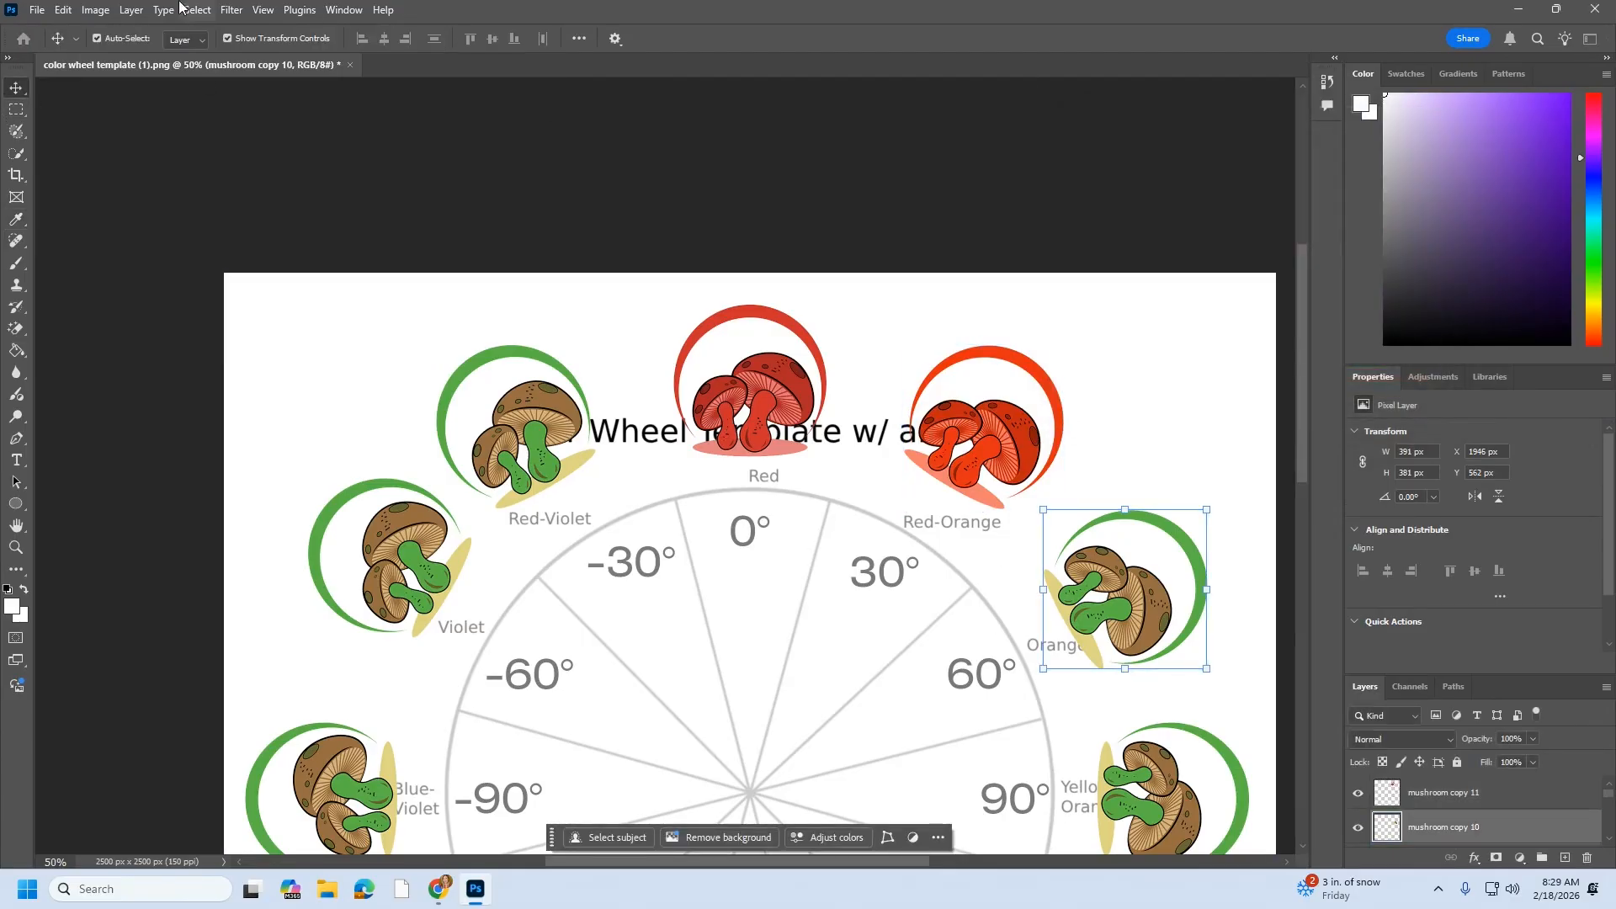
pyautogui.click(95, 10)
pyautogui.moveTo(119, 56)
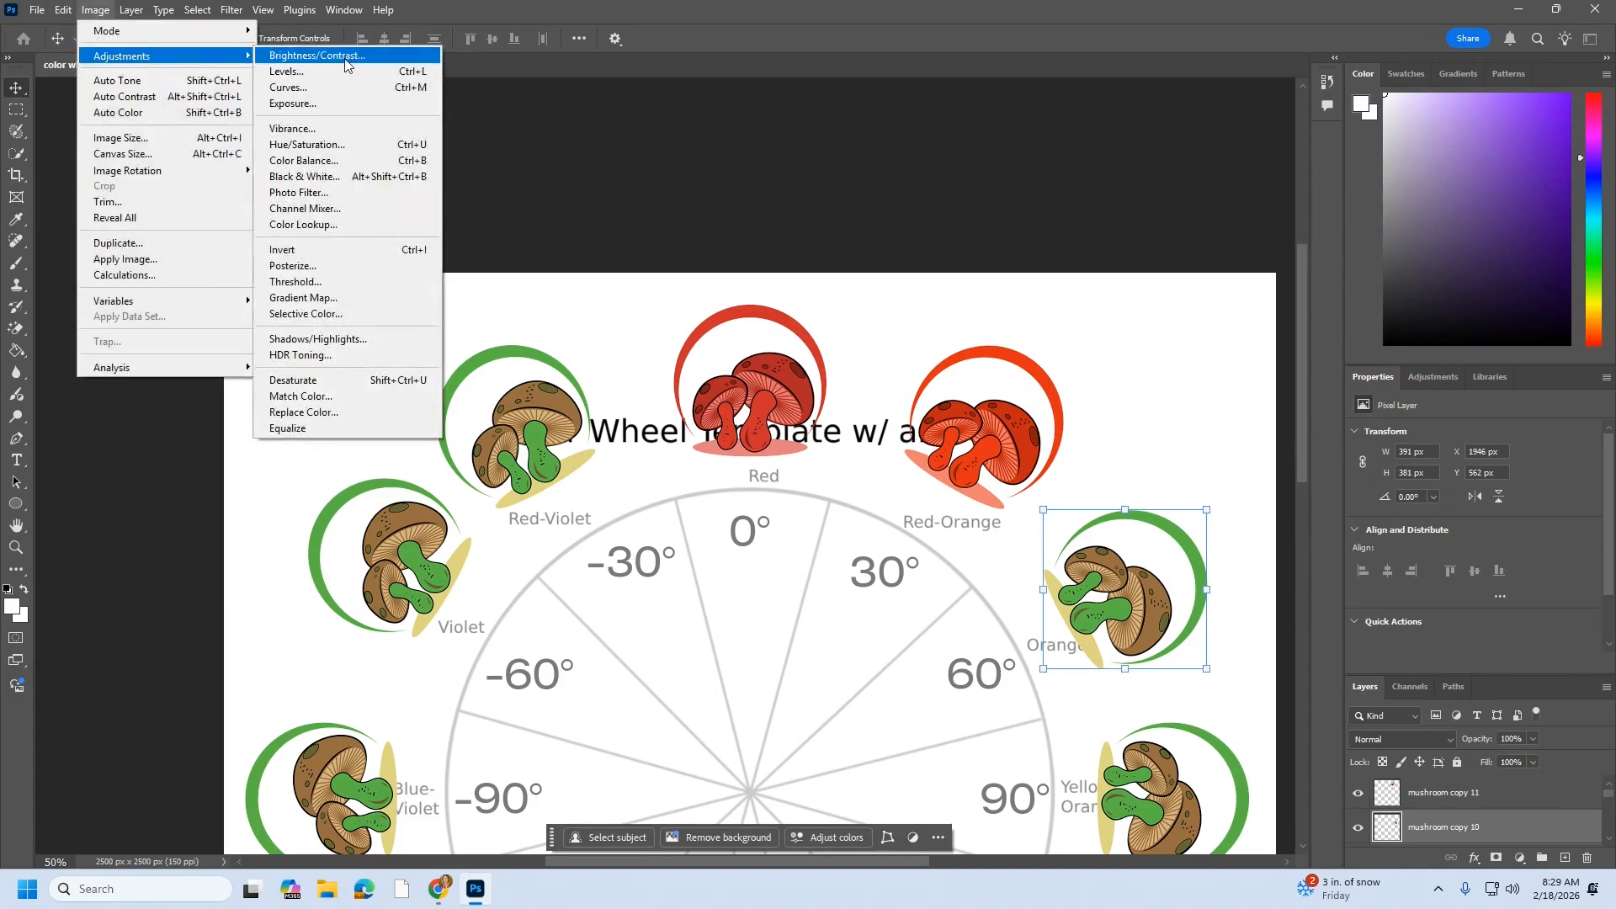
pyautogui.click(337, 144)
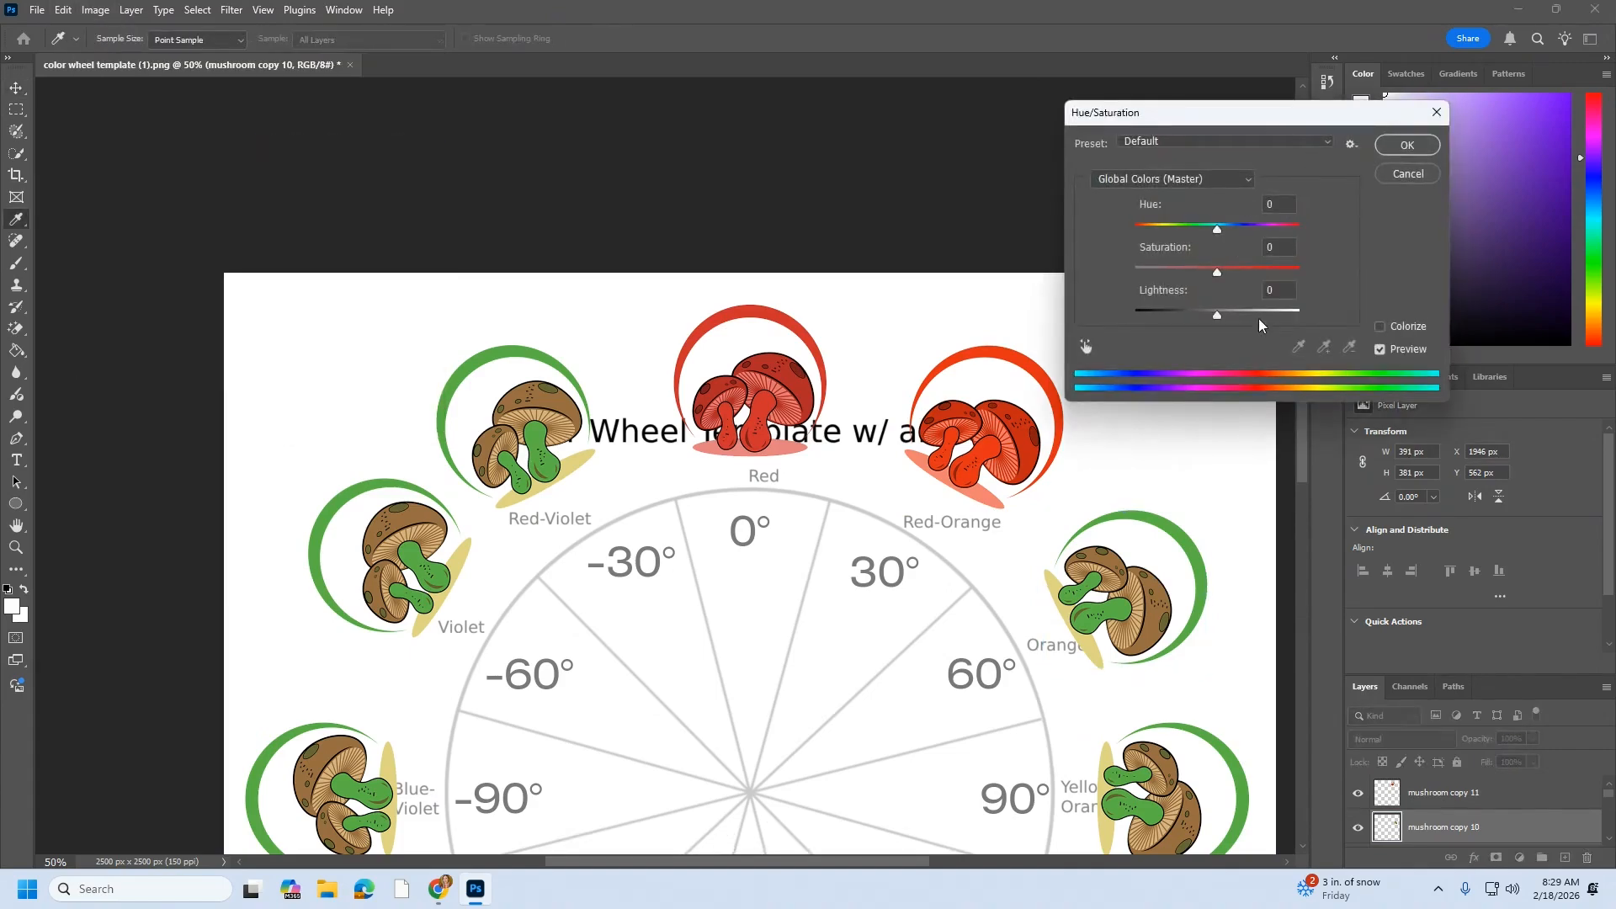
pyautogui.click(1379, 328)
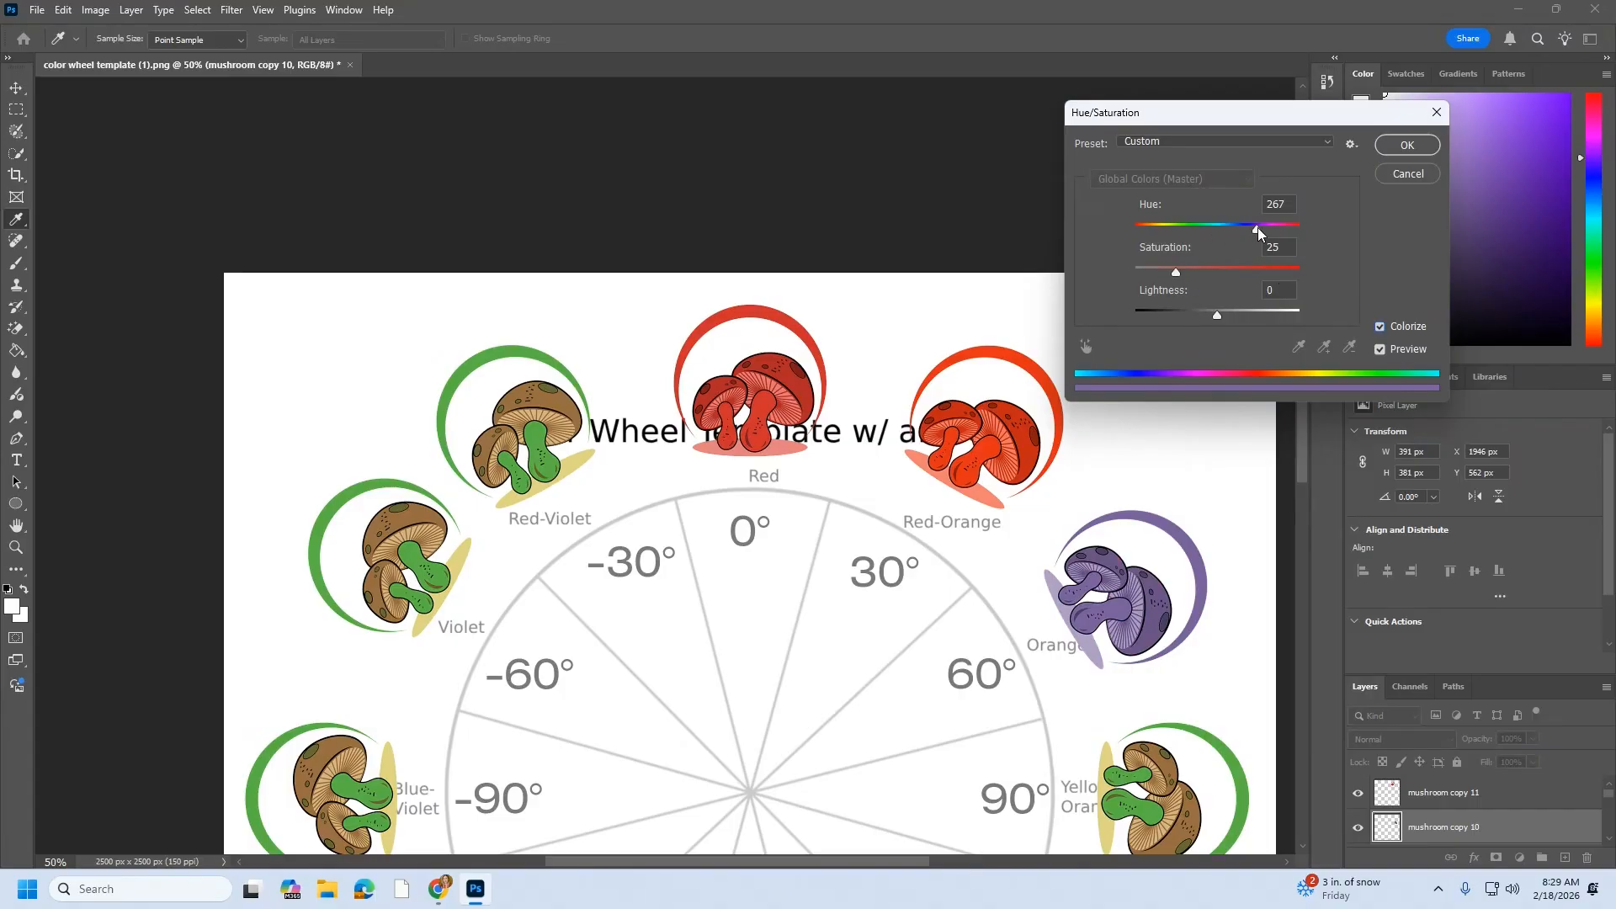
pyautogui.moveTo(1257, 227); pyautogui.dragTo(1108, 215)
pyautogui.moveTo(1179, 271); pyautogui.dragTo(1231, 273)
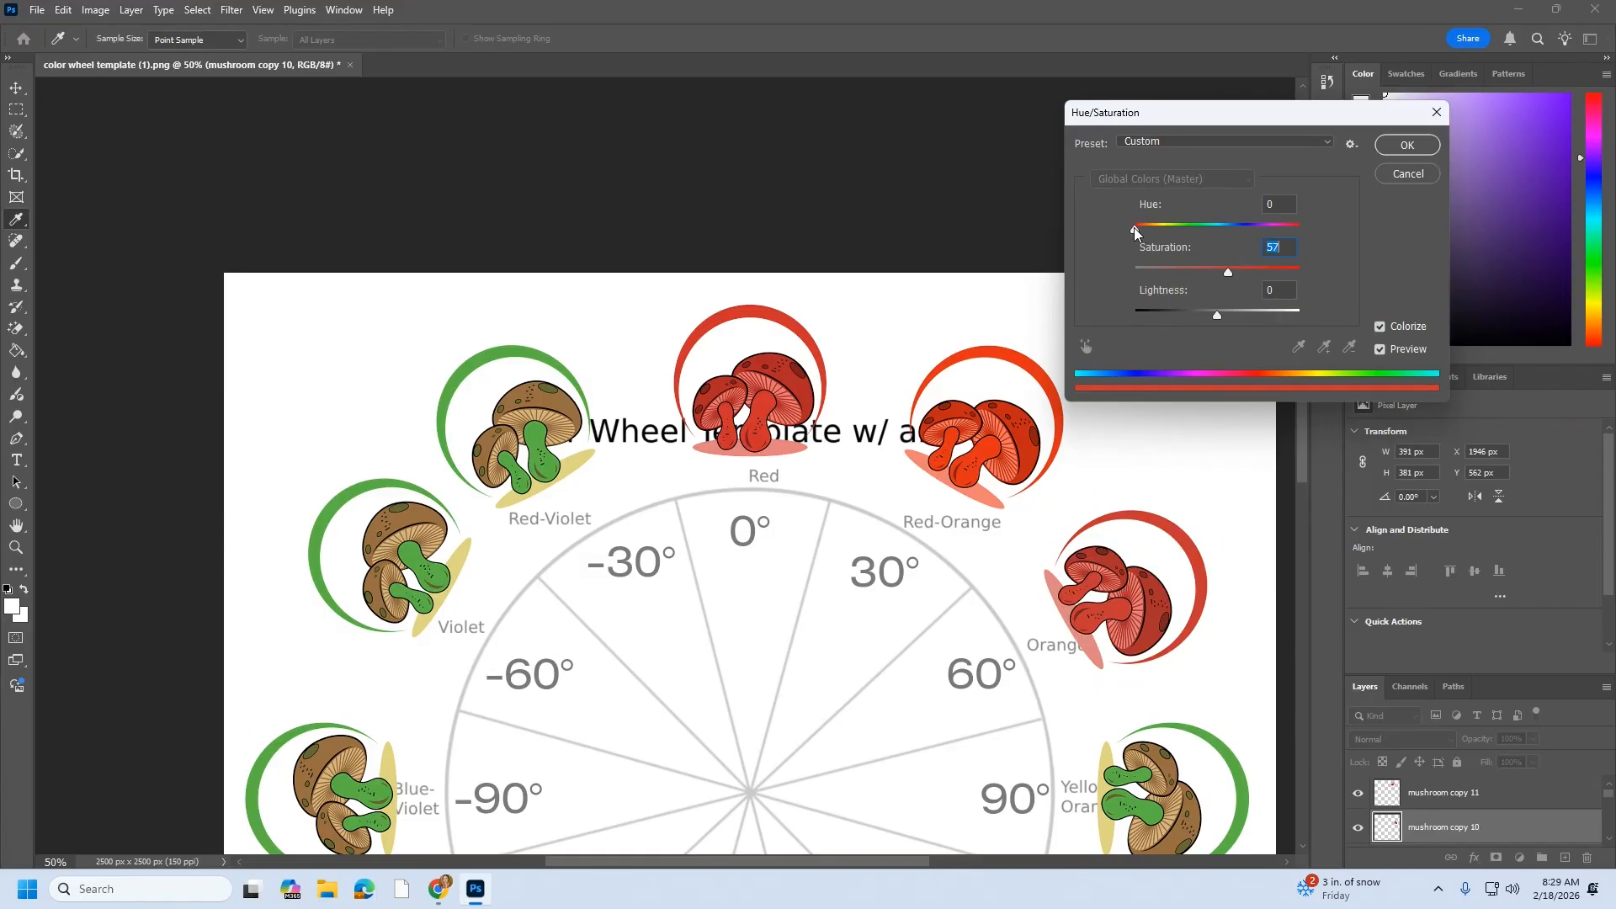
pyautogui.moveTo(1137, 231); pyautogui.dragTo(1146, 230)
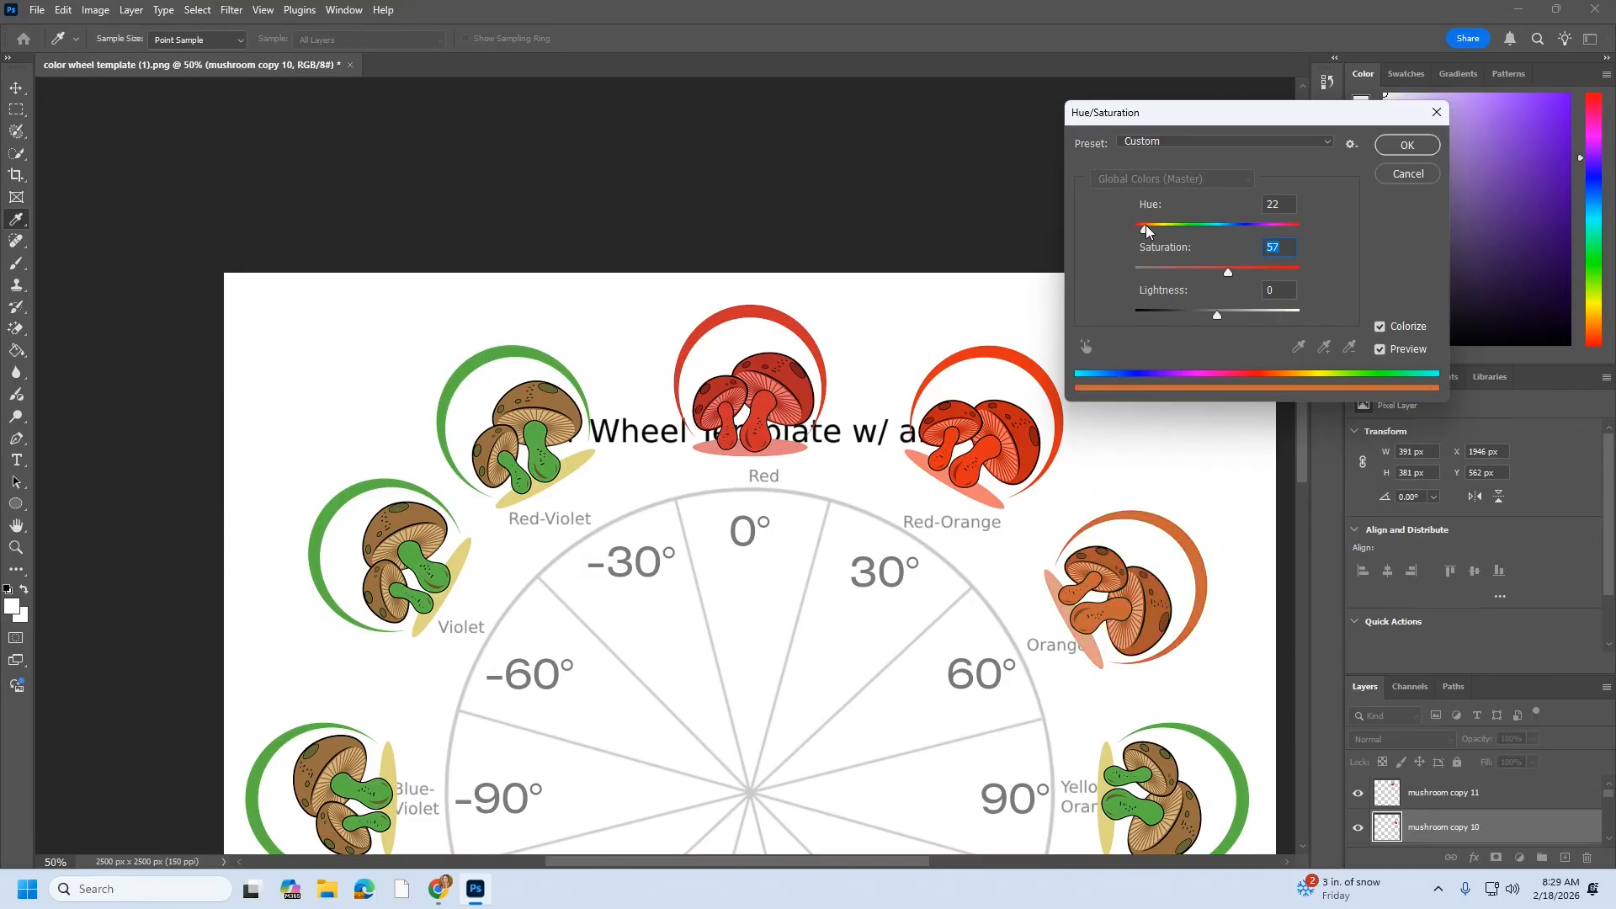
pyautogui.moveTo(1241, 276); pyautogui.dragTo(1279, 273)
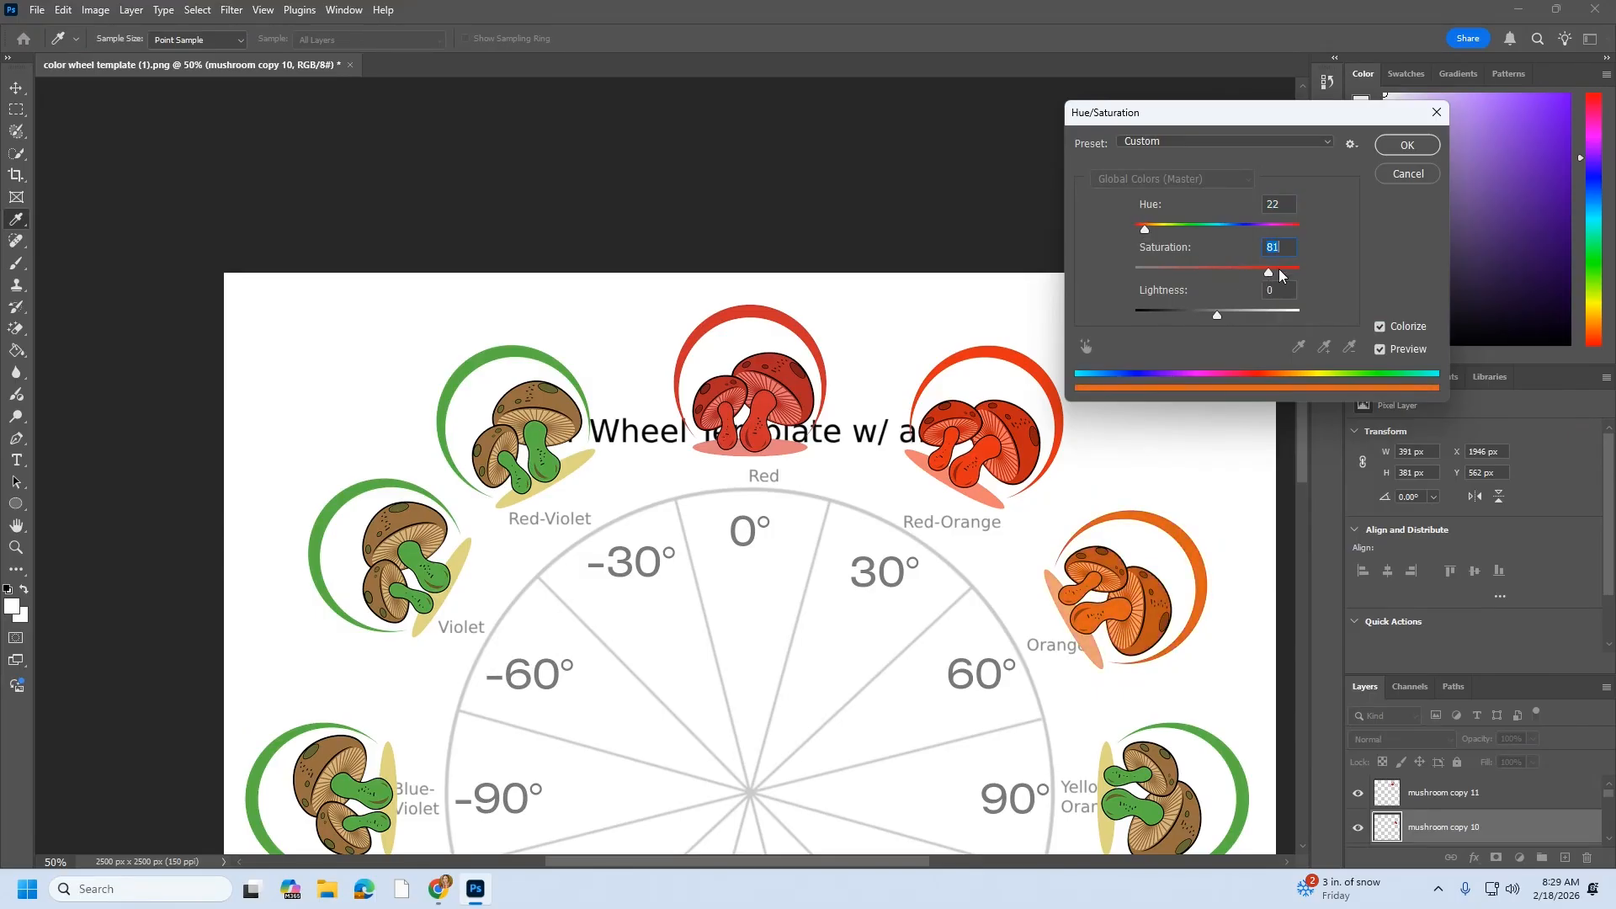
pyautogui.click(1406, 145)
pyautogui.press('v')
# Colorize the mushroom at the Yellow-Orange label using Hue/Saturation with hue 39 and saturation 80
pyautogui.scroll(-5, 964, 623)
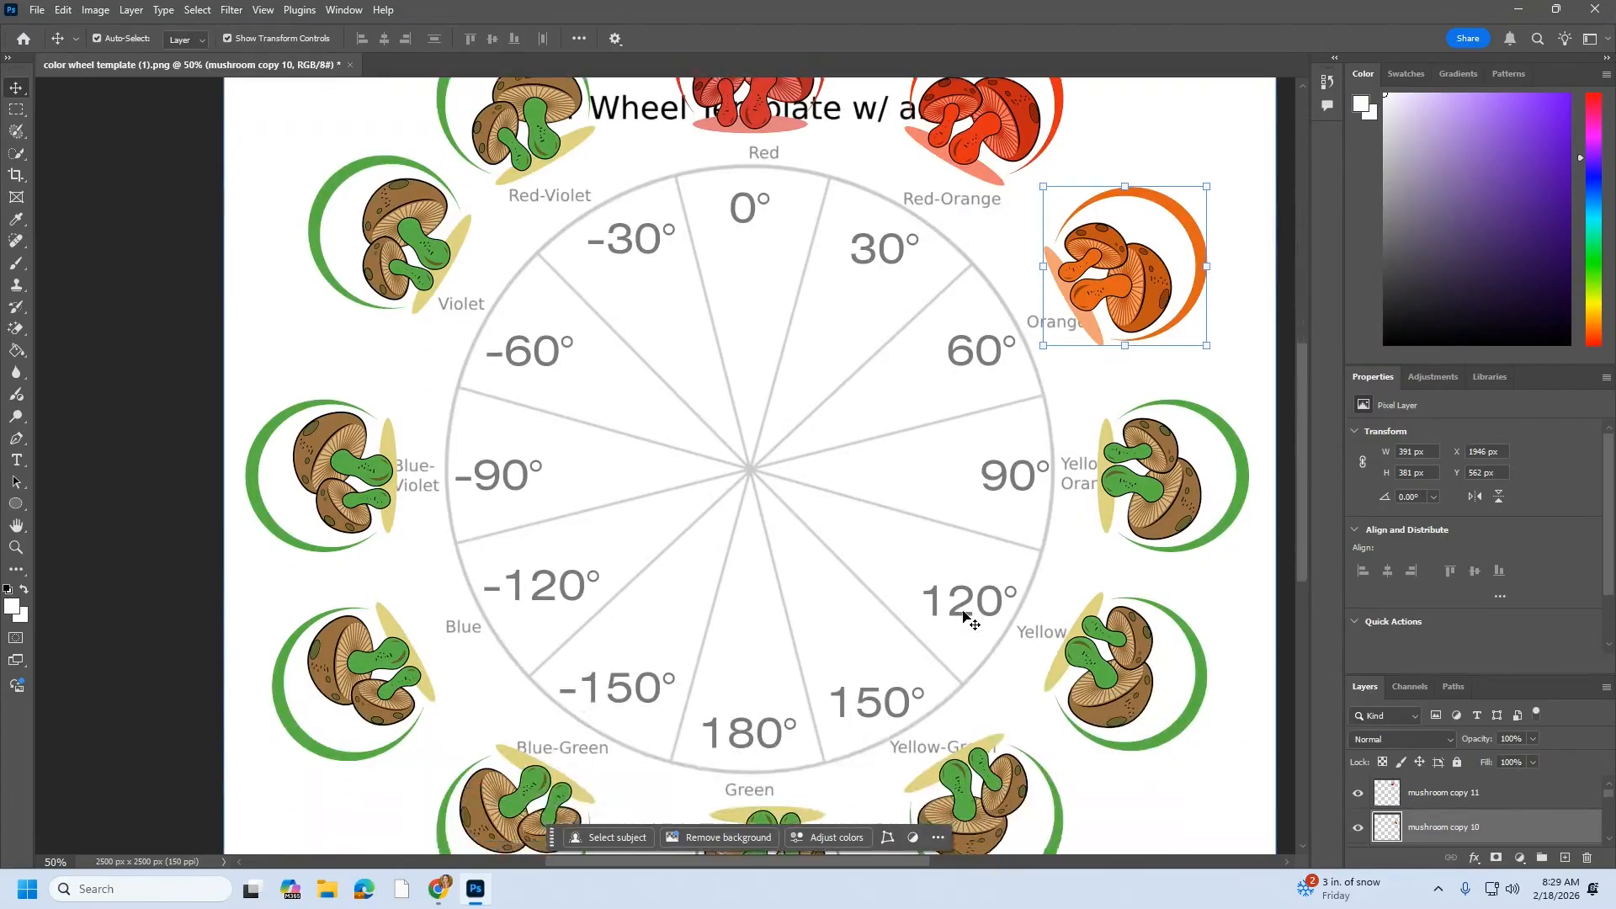
pyautogui.click(1167, 429)
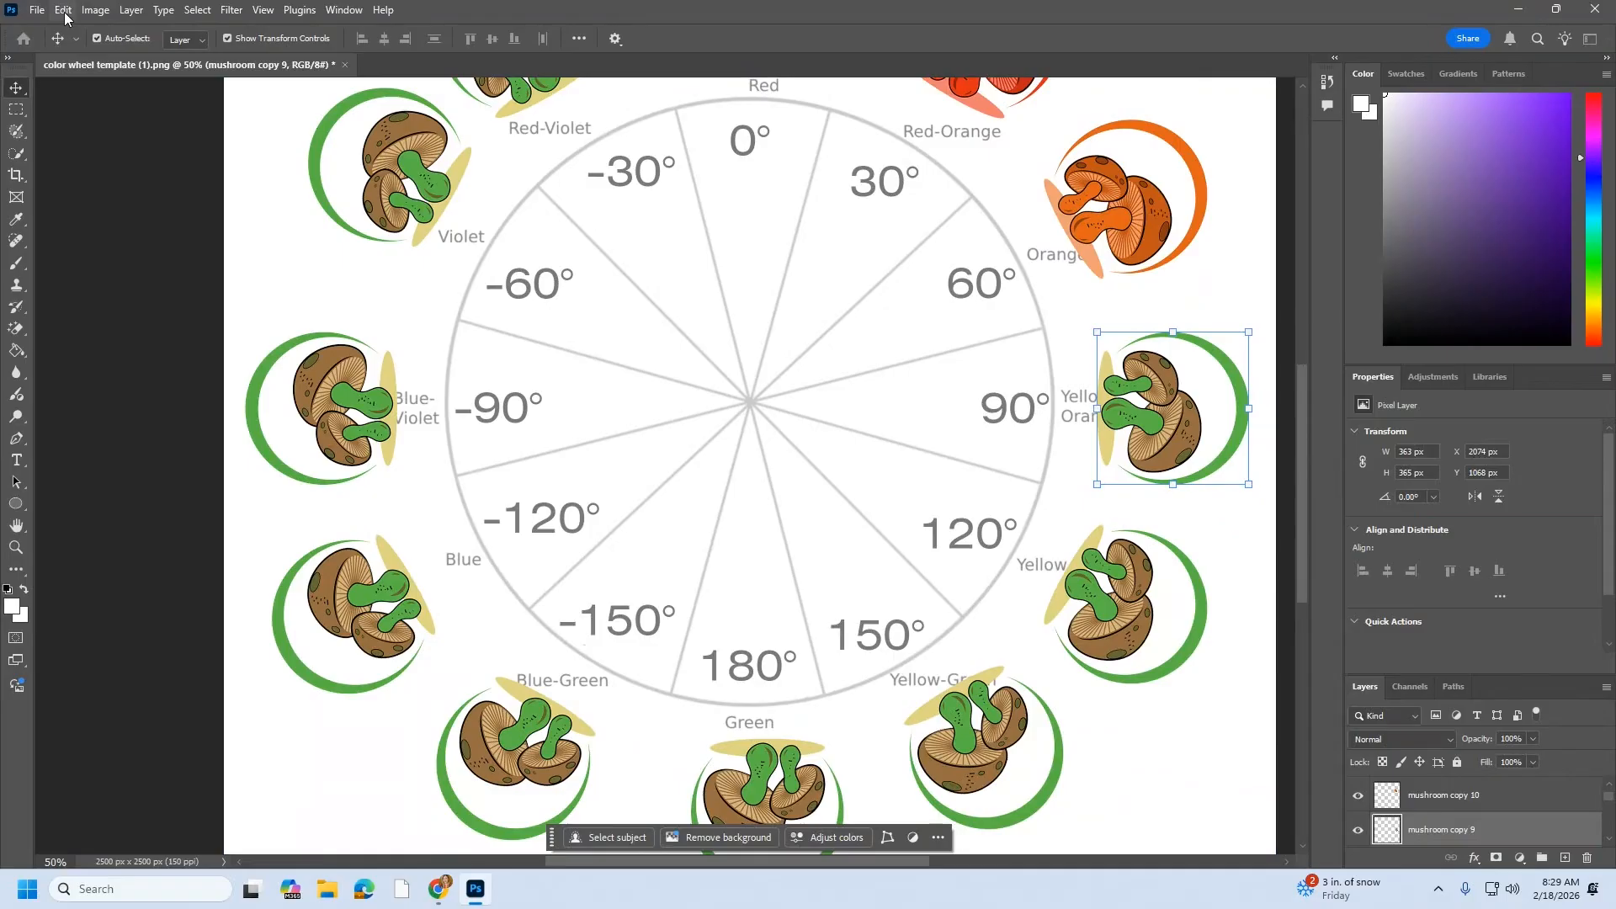
pyautogui.click(95, 10)
pyautogui.moveTo(122, 56)
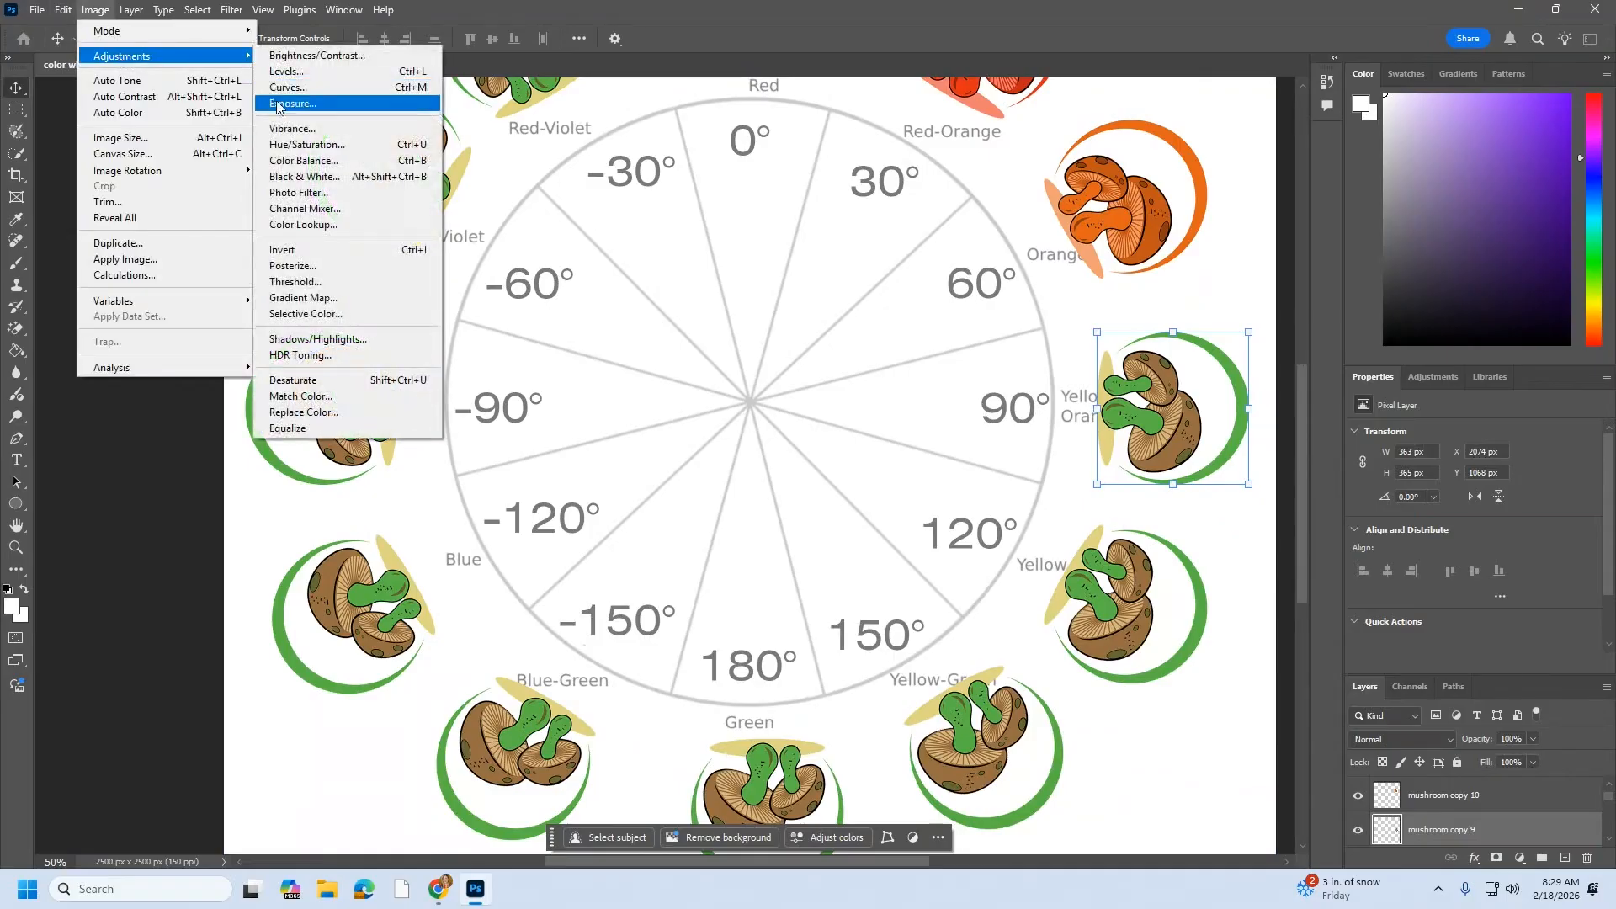
pyautogui.click(289, 144)
pyautogui.moveTo(1296, 118); pyautogui.dragTo(727, 207)
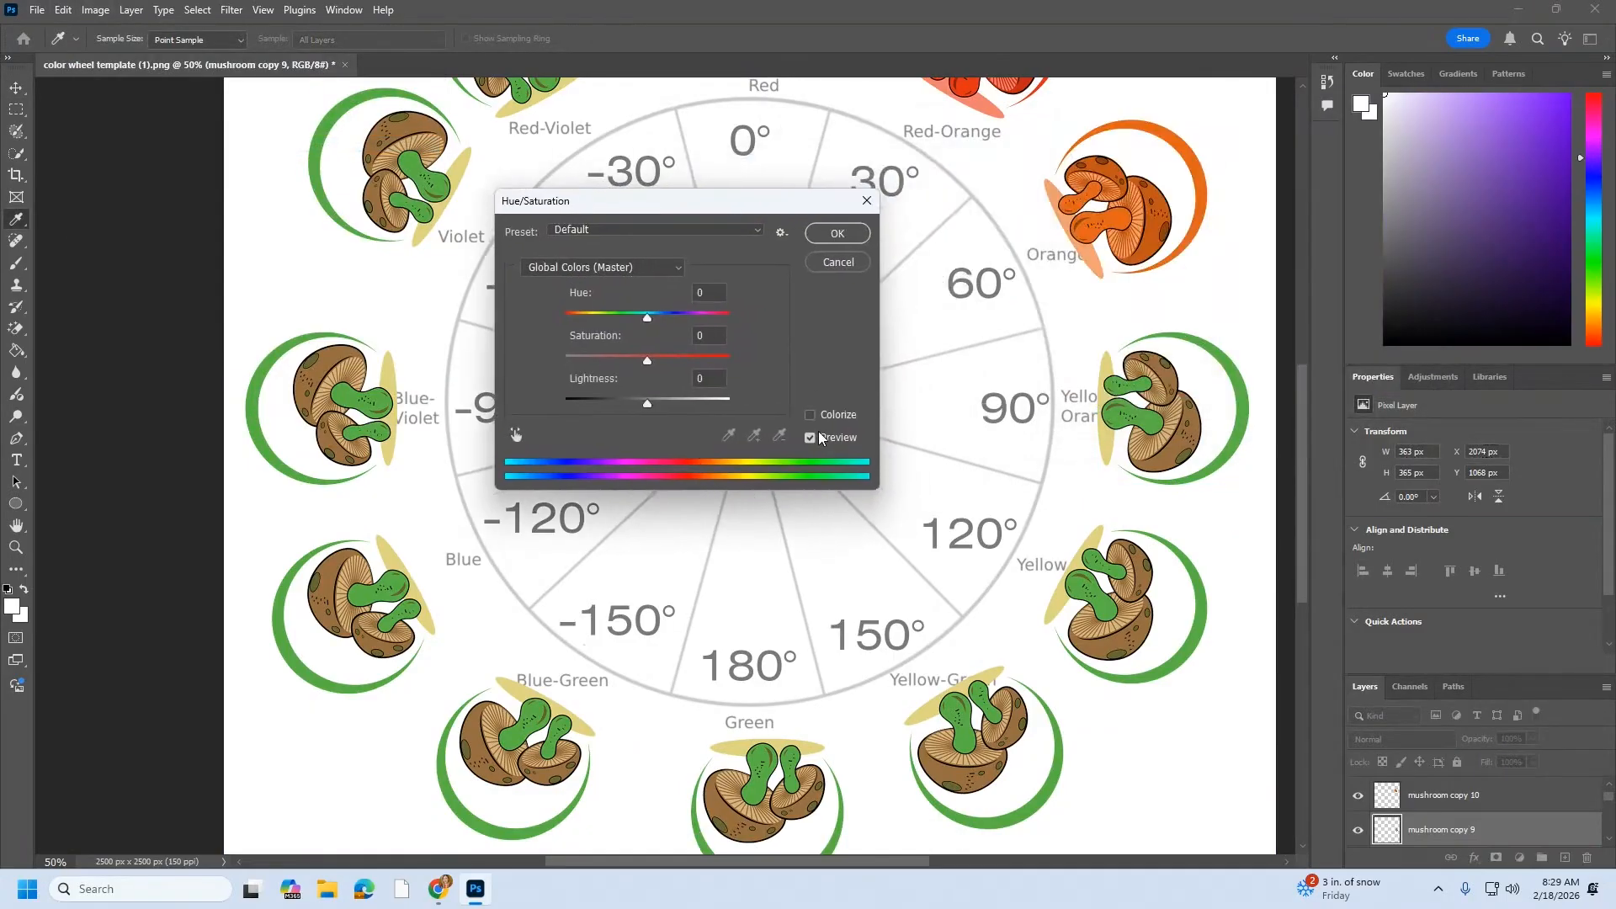
pyautogui.click(812, 416)
pyautogui.moveTo(690, 316); pyautogui.dragTo(540, 316)
pyautogui.moveTo(607, 361); pyautogui.dragTo(693, 372)
pyautogui.moveTo(566, 320); pyautogui.dragTo(583, 317)
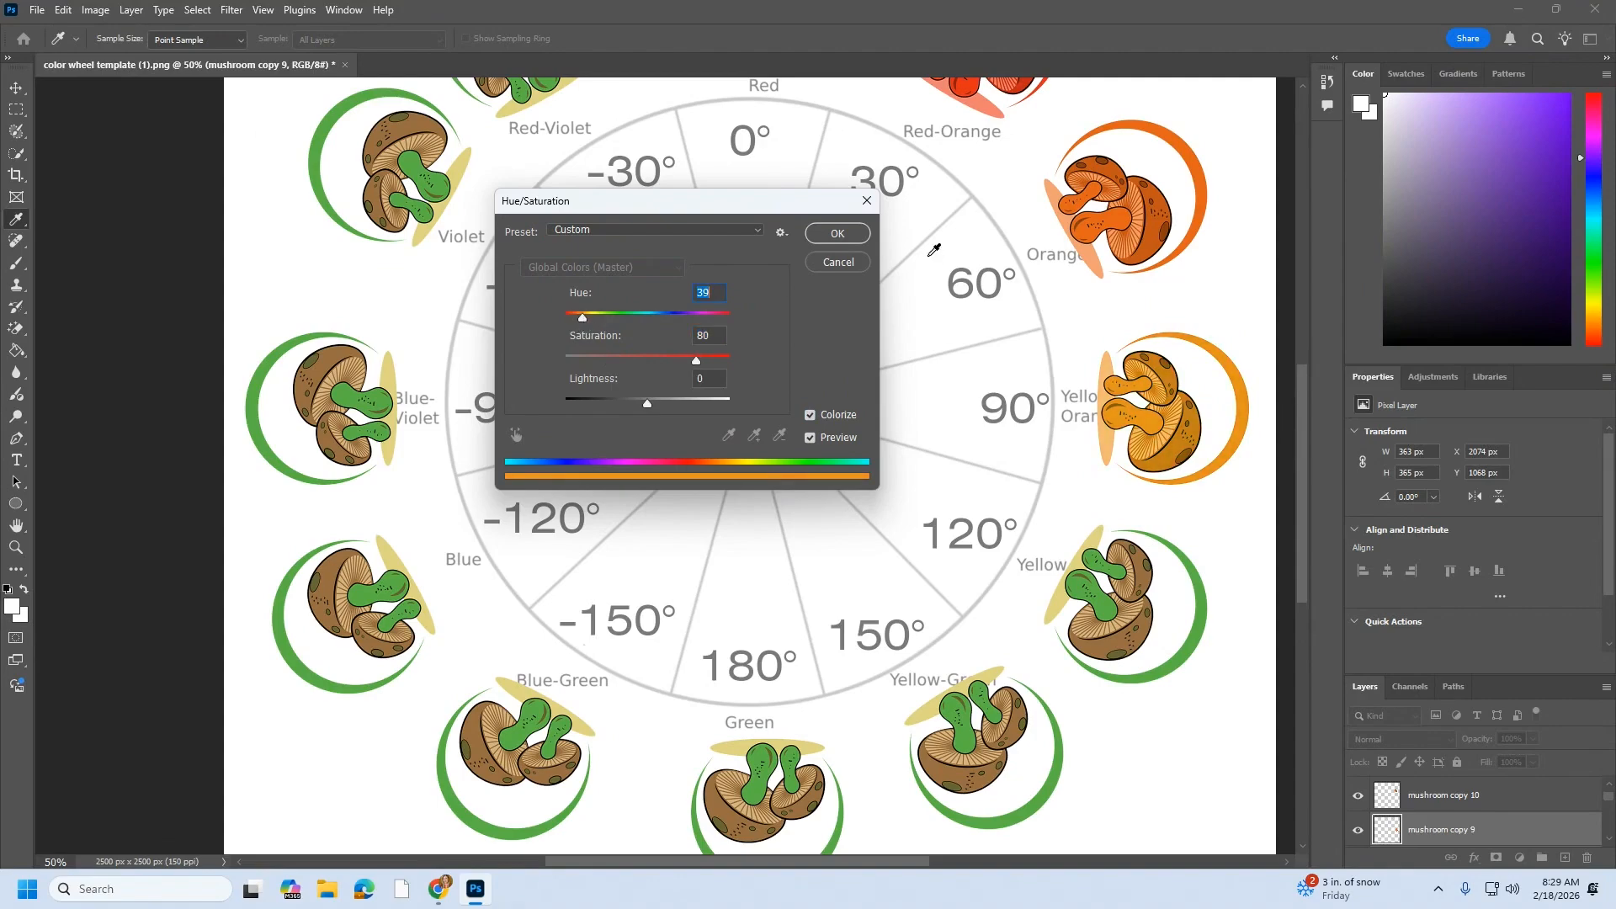
pyautogui.click(835, 234)
pyautogui.press('v')
# Colorize the mushroom at the Yellow label golden yellow with a Hue/Saturation adjustment
pyautogui.hotkey('alt', '[')
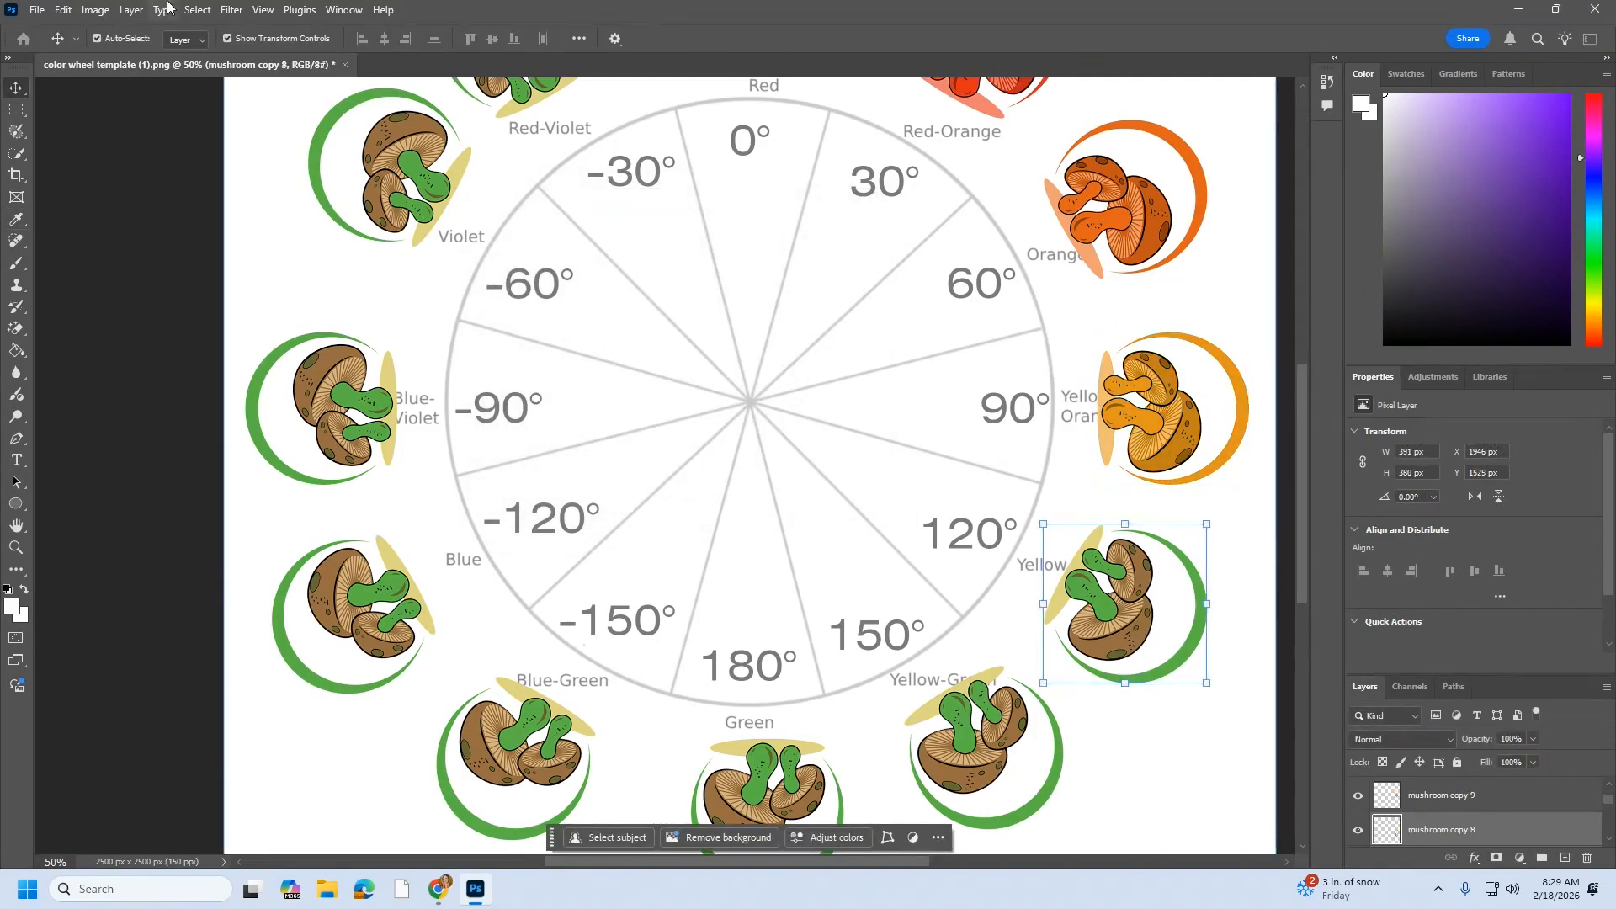
pyautogui.click(96, 9)
pyautogui.moveTo(126, 56)
pyautogui.click(286, 144)
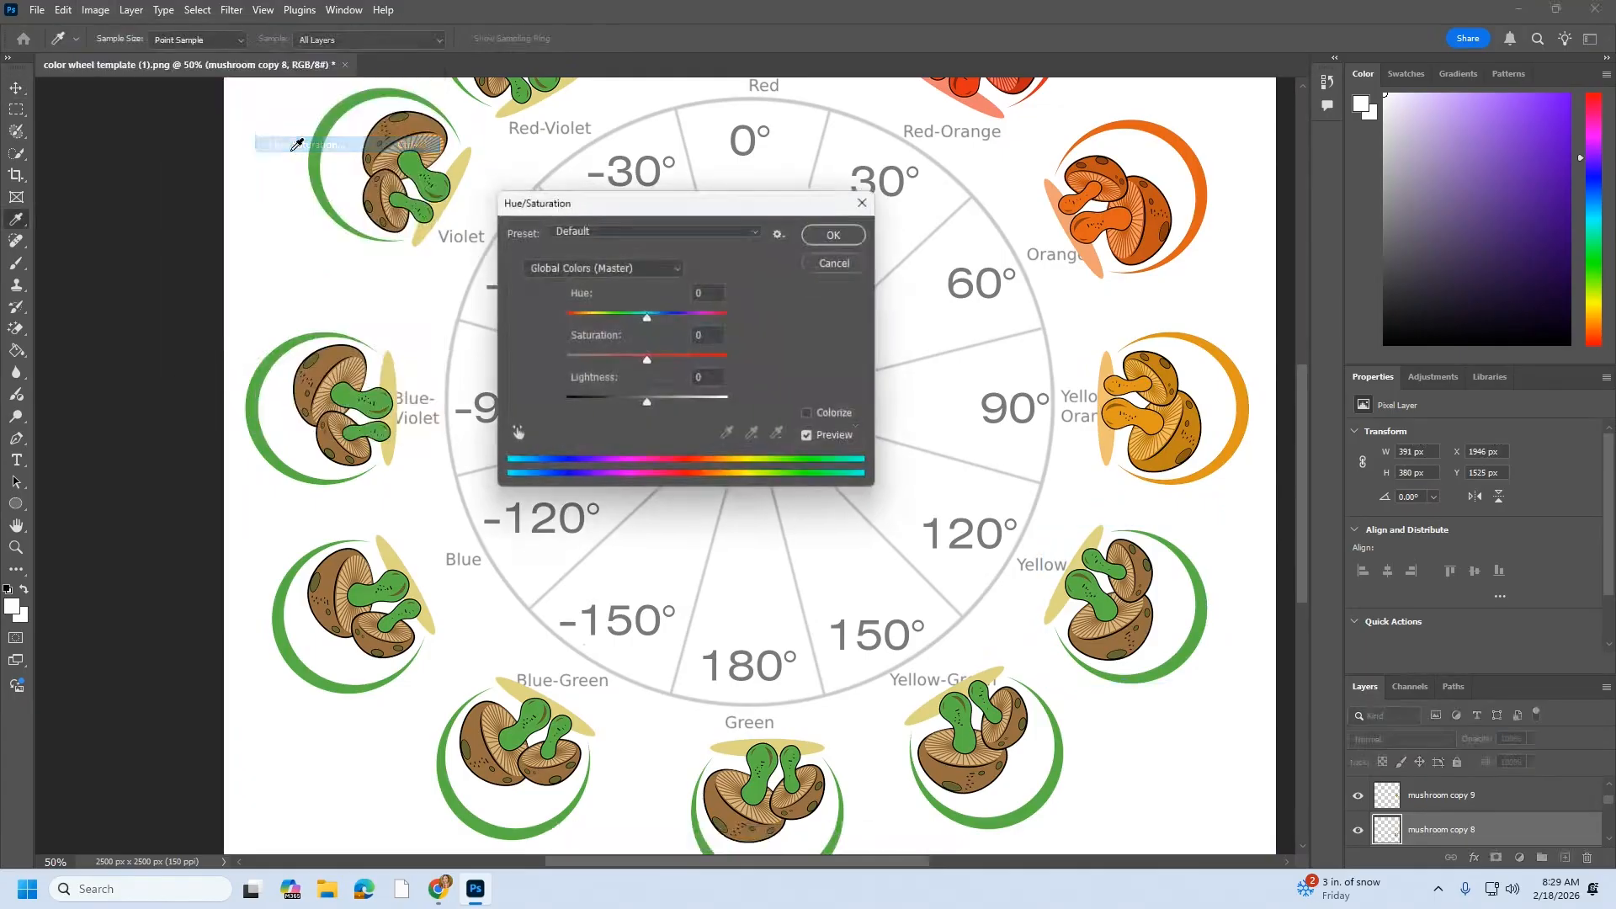
pyautogui.moveTo(592, 318); pyautogui.dragTo(598, 318)
pyautogui.click(837, 234)
# Colorize the mushroom at the Yellow-Green label a bright yellow-green with a Hue/Saturation adjustment
pyautogui.click(963, 749)
pyautogui.click(95, 10)
pyautogui.click(287, 144)
pyautogui.click(809, 415)
pyautogui.moveTo(606, 361); pyautogui.dragTo(697, 361)
pyautogui.click(836, 234)
# Colorize the mushroom below the Green label green with a Hue/Saturation adjustment
pyautogui.scroll(-2, 762, 757)
pyautogui.click(759, 711)
pyautogui.click(95, 10)
pyautogui.click(286, 144)
pyautogui.click(810, 415)
pyautogui.moveTo(592, 316)
pyautogui.mouseDown()
pyautogui.moveTo(621, 316)
pyautogui.moveTo(661, 361)
pyautogui.moveTo(609, 318)
pyautogui.mouseUp()
pyautogui.click(836, 234)
# Colorize the mushroom at the Blue-Green label teal with a Hue/Saturation adjustment
pyautogui.click(520, 665)
pyautogui.click(95, 11)
pyautogui.click(286, 144)
pyautogui.click(810, 414)
pyautogui.click(836, 234)
# Colorize the mushroom at the Blue label a bright light blue using Hue/Saturation with raised saturation
pyautogui.click(363, 518)
pyautogui.click(95, 10)
pyautogui.click(287, 144)
pyautogui.click(809, 415)
pyautogui.moveTo(606, 361); pyautogui.dragTo(675, 361)
pyautogui.click(836, 233)
# Colorize the mushroom at the Blue-Violet label deep blue using Hue/Saturation with saturation 68
pyautogui.click(343, 320)
pyautogui.click(95, 10)
pyautogui.click(286, 144)
pyautogui.click(809, 415)
pyautogui.moveTo(566, 318); pyautogui.dragTo(671, 320)
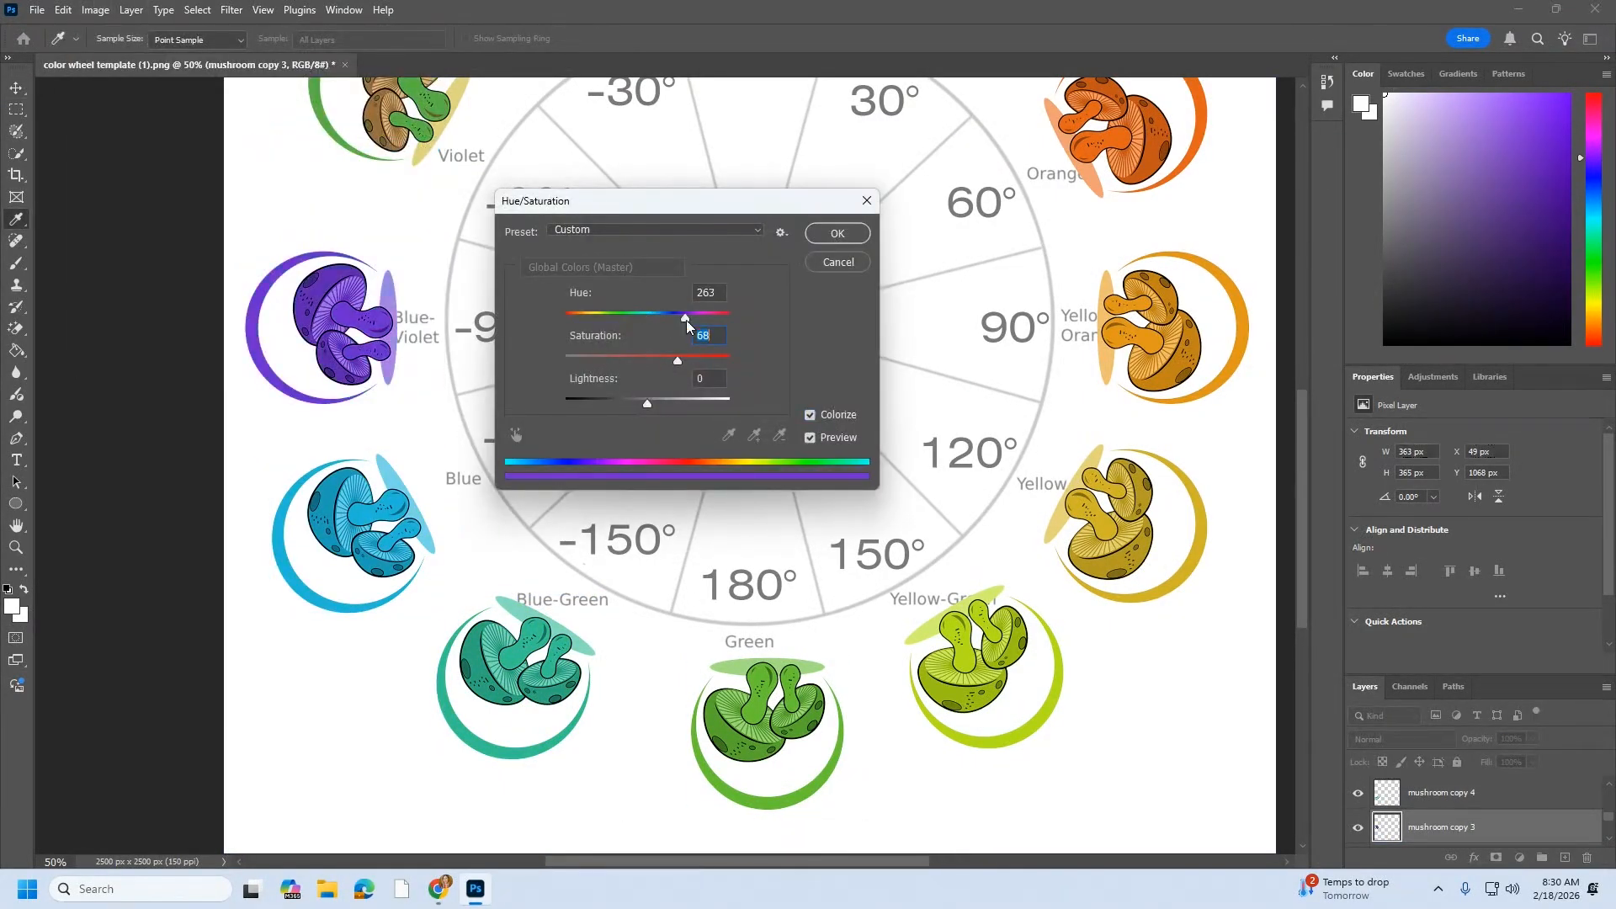
pyautogui.click(837, 234)
# Colorize the mushroom at the Violet label purple using Hue/Saturation with raised saturation
pyautogui.scroll(3, 471, 277)
pyautogui.click(403, 337)
pyautogui.click(95, 10)
pyautogui.click(287, 144)
pyautogui.click(810, 415)
pyautogui.moveTo(565, 318); pyautogui.dragTo(685, 318)
pyautogui.moveTo(607, 361); pyautogui.dragTo(667, 361)
pyautogui.click(837, 234)
# Colorize the mushroom at the Red-Violet label using Hue/Saturation with hue 296 and saturation 71
pyautogui.click(532, 236)
pyautogui.click(95, 10)
pyautogui.click(286, 144)
pyautogui.click(810, 415)
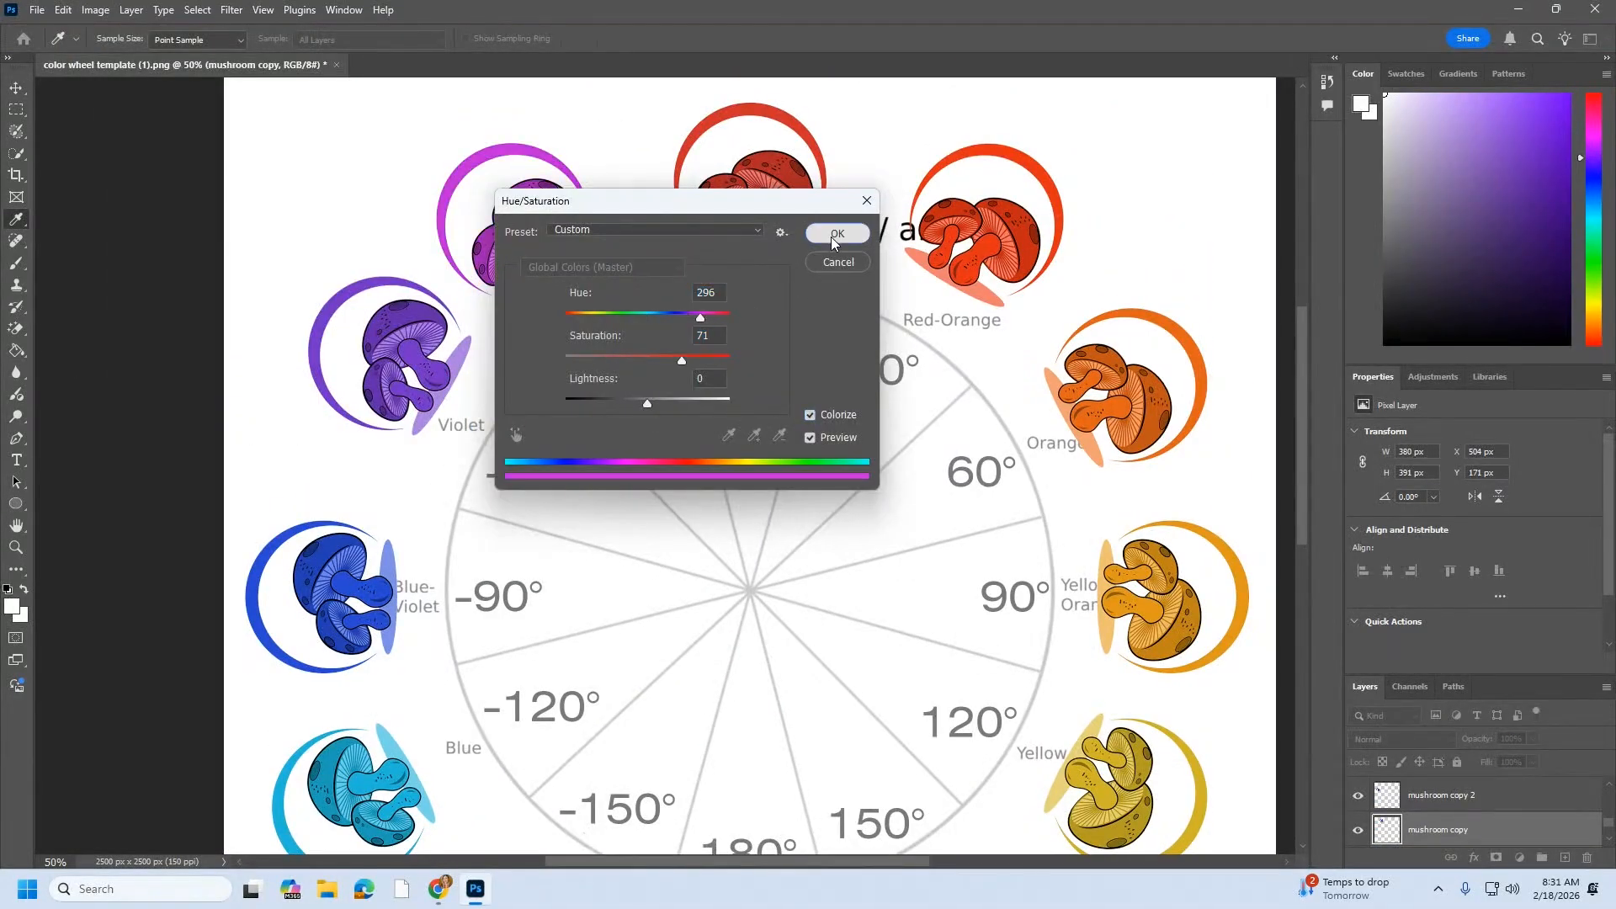
pyautogui.click(833, 236)
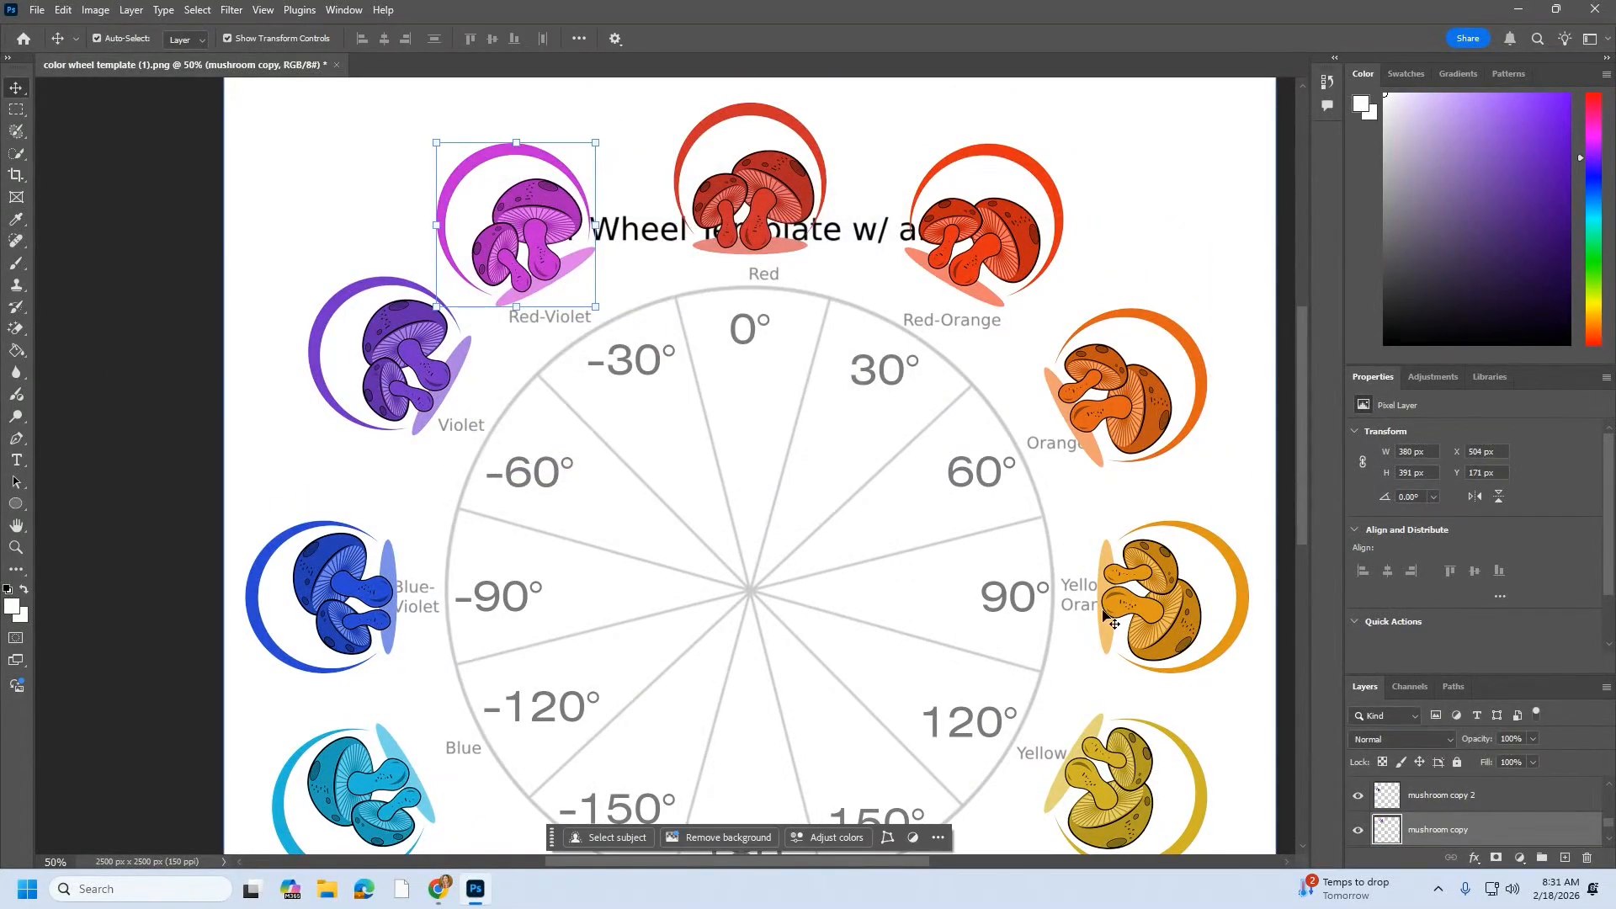
# Move the Red, Red-Violet and Violet mushrooms inward so they sit on the edge of the template circle
pyautogui.scroll(-1, 775, 450)
pyautogui.scroll(2, 770, 449)
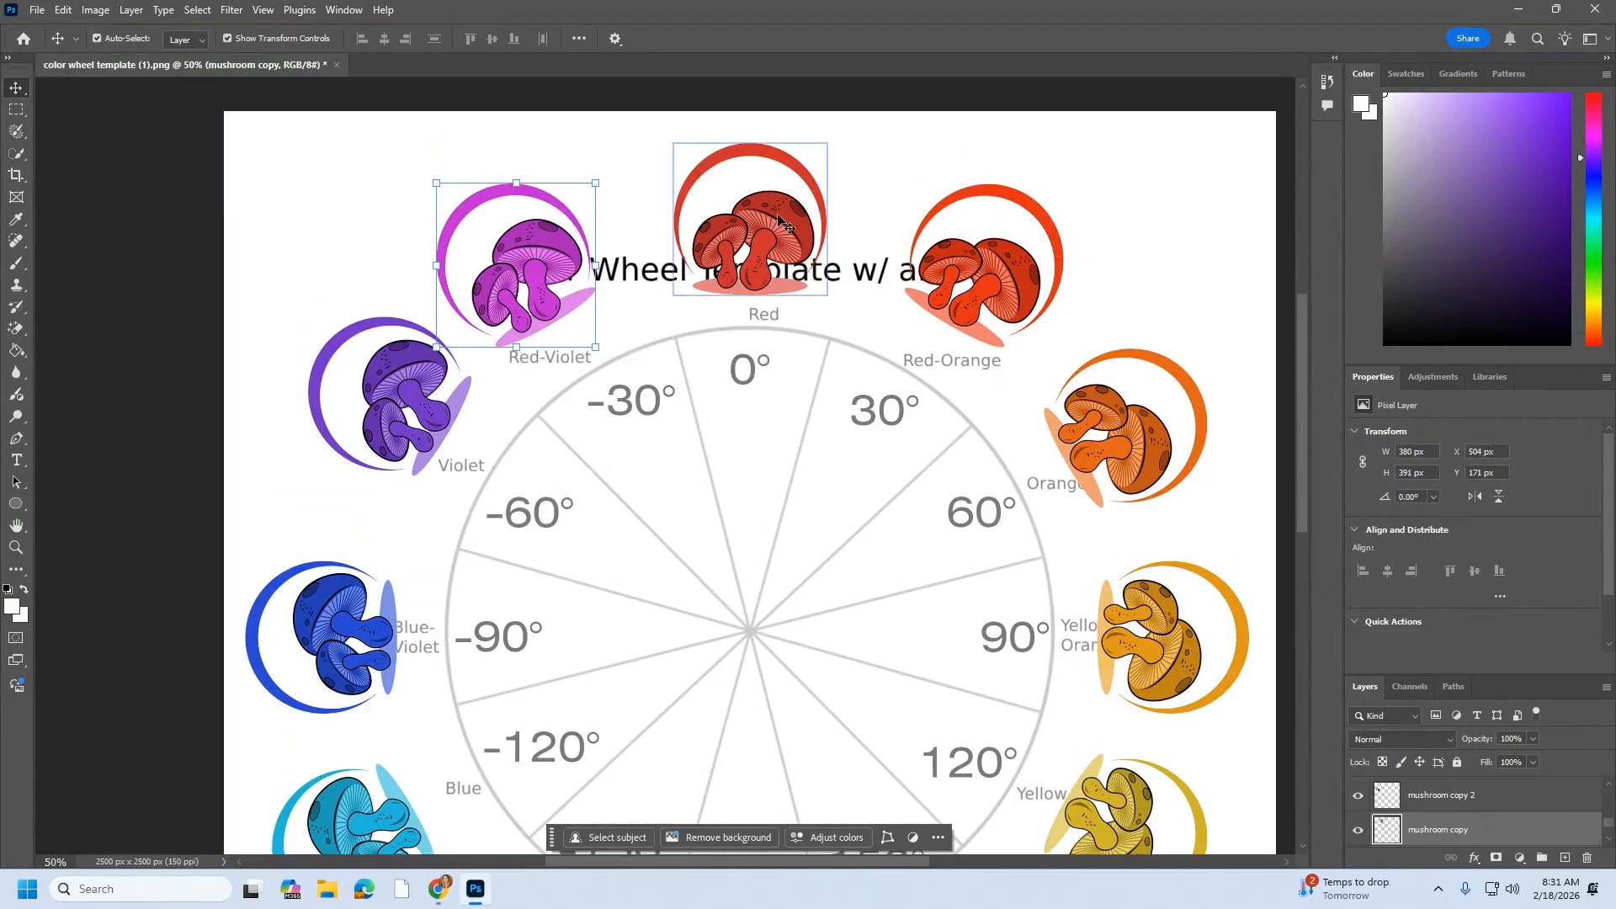
pyautogui.scroll(-1, 613, 627)
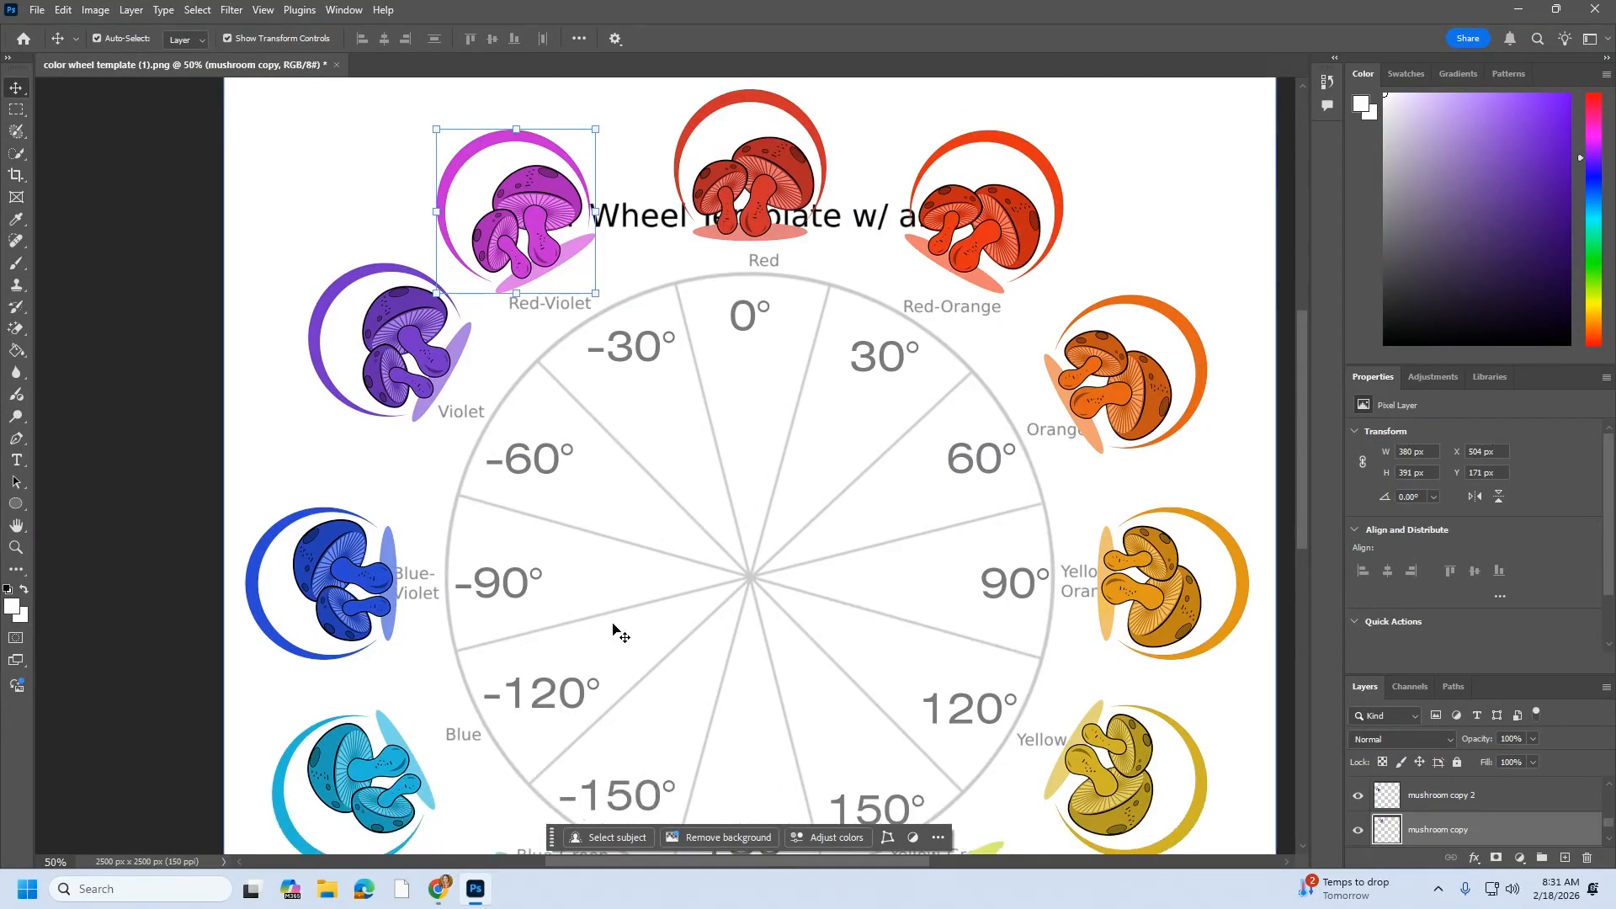
pyautogui.click(767, 175)
pyautogui.moveTo(769, 174); pyautogui.dragTo(774, 215)
pyautogui.moveTo(502, 210); pyautogui.dragTo(554, 257)
pyautogui.moveTo(413, 346); pyautogui.dragTo(457, 379)
pyautogui.hotkey('ctrl', 'z')
# Move the Blue-Violet, Blue, Blue-Green and Green mushrooms inward onto the edge of the template circle
pyautogui.scroll(-3, 614, 486)
pyautogui.moveTo(369, 375); pyautogui.dragTo(398, 368)
pyautogui.moveTo(364, 594); pyautogui.dragTo(453, 557)
pyautogui.moveTo(536, 700); pyautogui.dragTo(588, 649)
pyautogui.hotkey('ctrl', 'z')
pyautogui.moveTo(486, 712); pyautogui.dragTo(539, 655)
pyautogui.moveTo(778, 753); pyautogui.dragTo(762, 703)
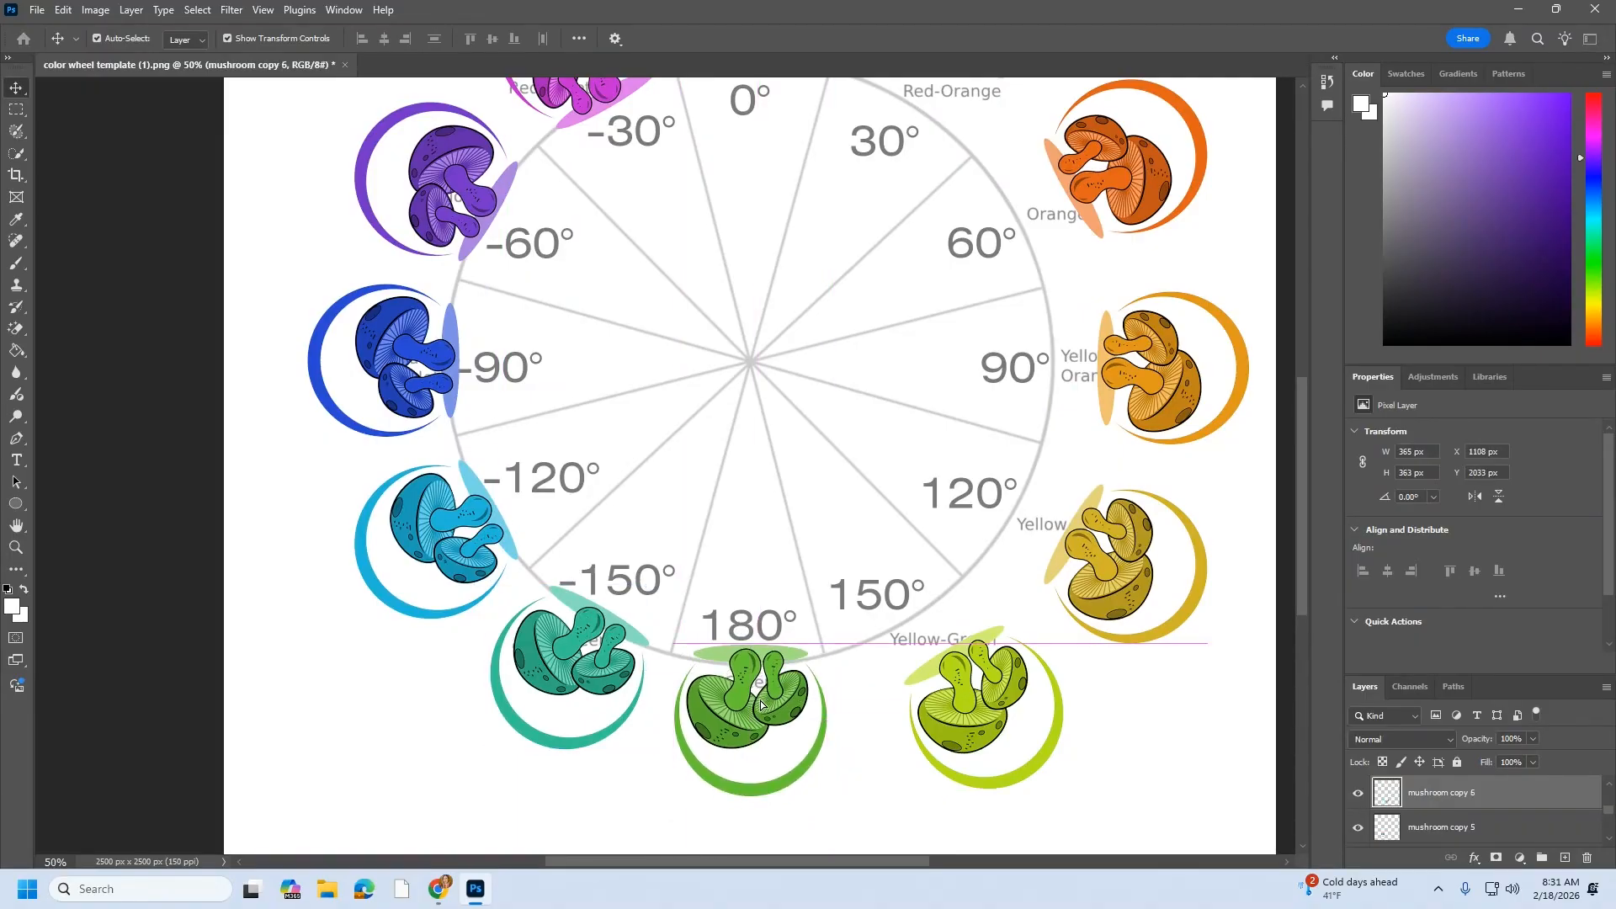
# Move the Yellow-Green, Yellow, Yellow-Orange, Orange and Red-Orange mushrooms inward to close up the ring
pyautogui.moveTo(993, 707); pyautogui.dragTo(930, 661)
pyautogui.moveTo(1115, 598); pyautogui.dragTo(1045, 571)
pyautogui.scroll(5, 1075, 572)
pyautogui.moveTo(1165, 560); pyautogui.dragTo(1103, 559)
pyautogui.moveTo(1115, 376); pyautogui.dragTo(1049, 412)
pyautogui.moveTo(973, 184); pyautogui.dragTo(936, 244)
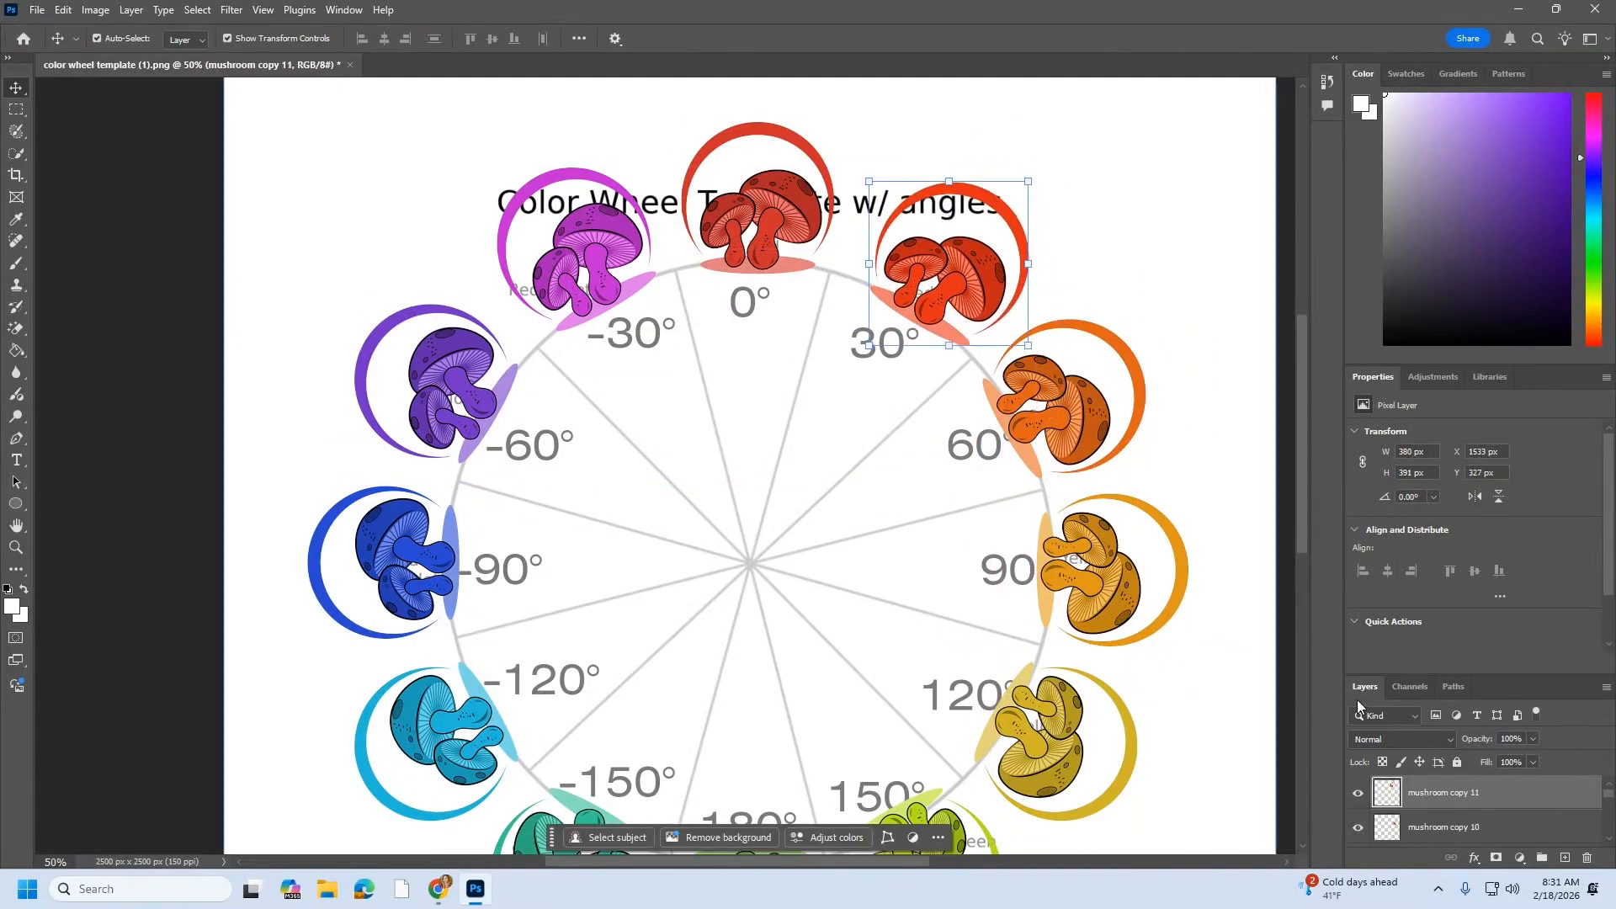
# Enlarge the layer list, hide the template layer Layer 1 and deselect the active mushroom layer
pyautogui.scroll(-3, 1414, 802)
pyautogui.scroll(-5, 1413, 802)
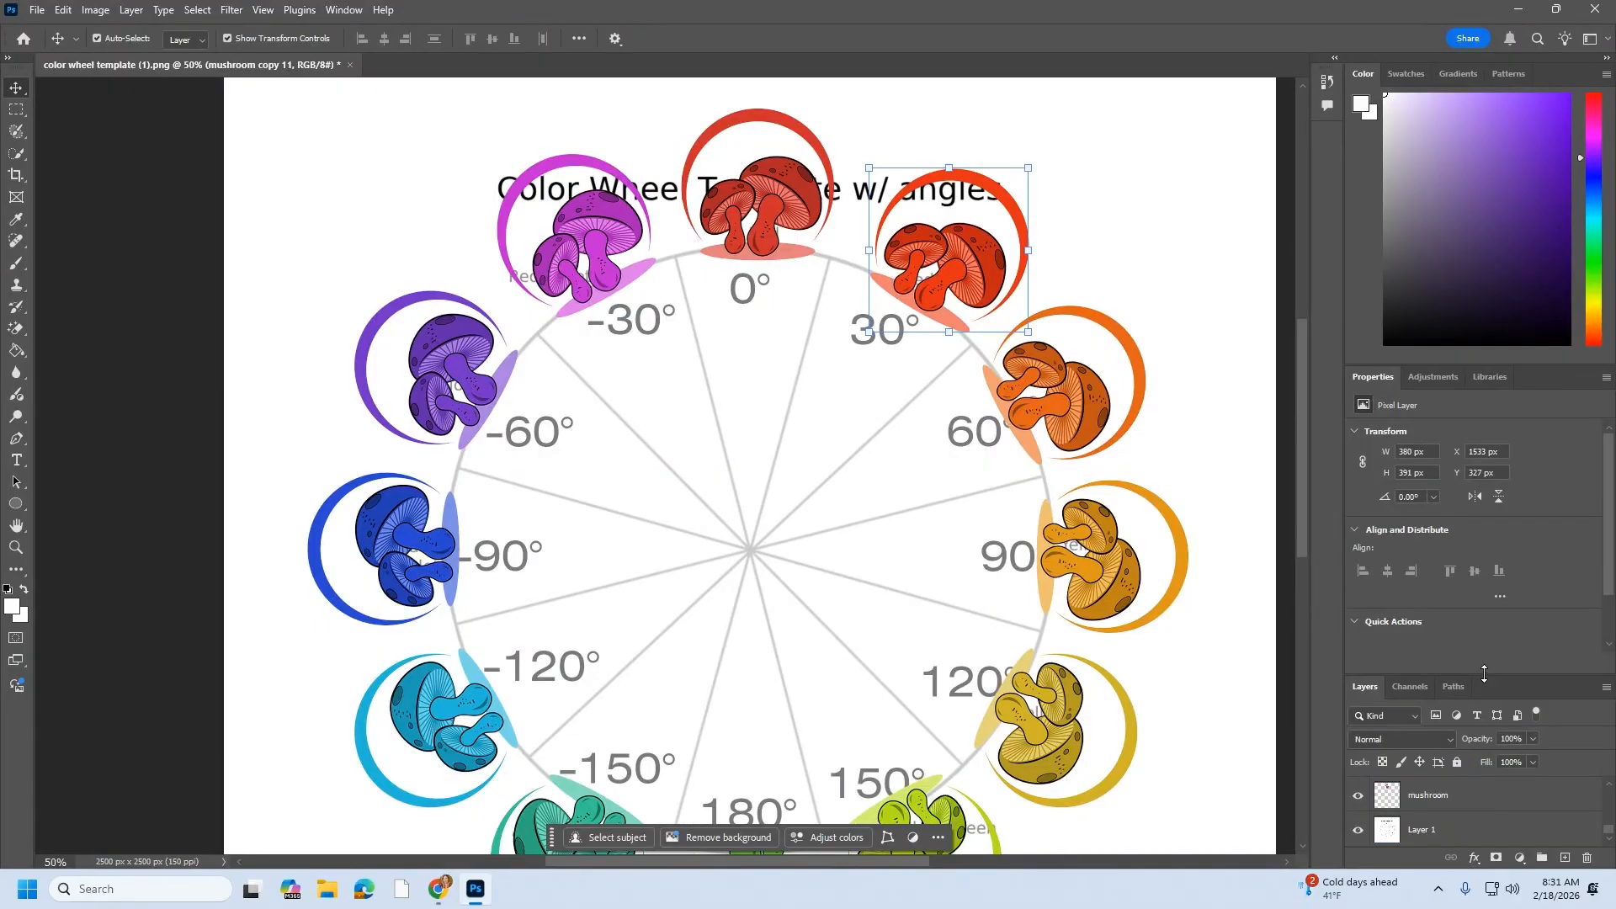
pyautogui.moveTo(1482, 678); pyautogui.dragTo(1484, 392)
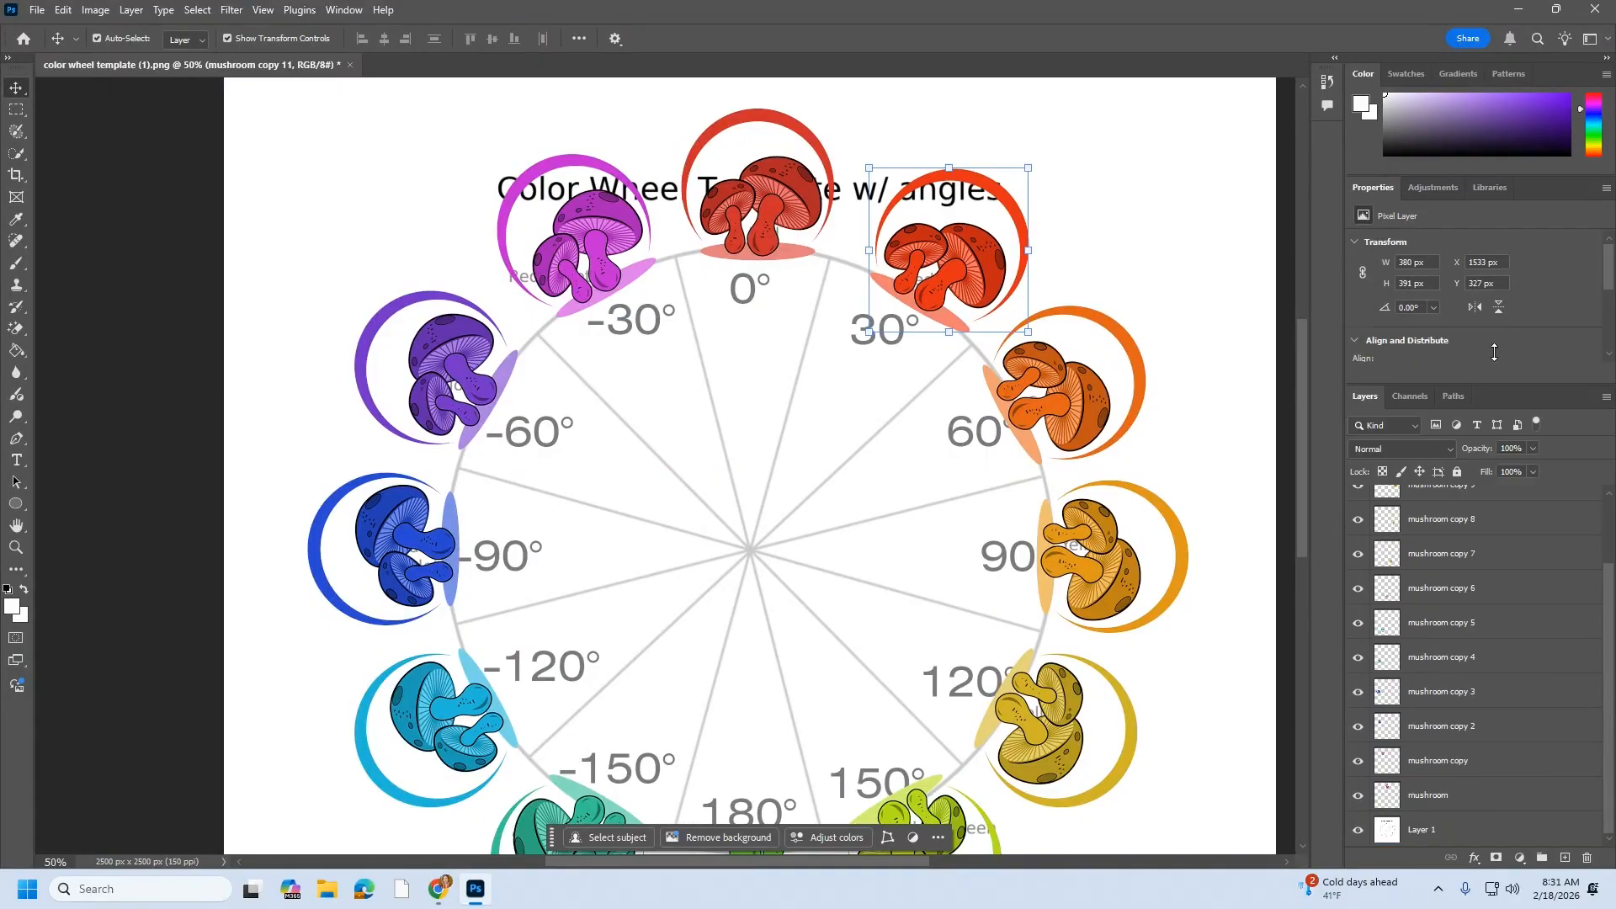
pyautogui.click(1358, 830)
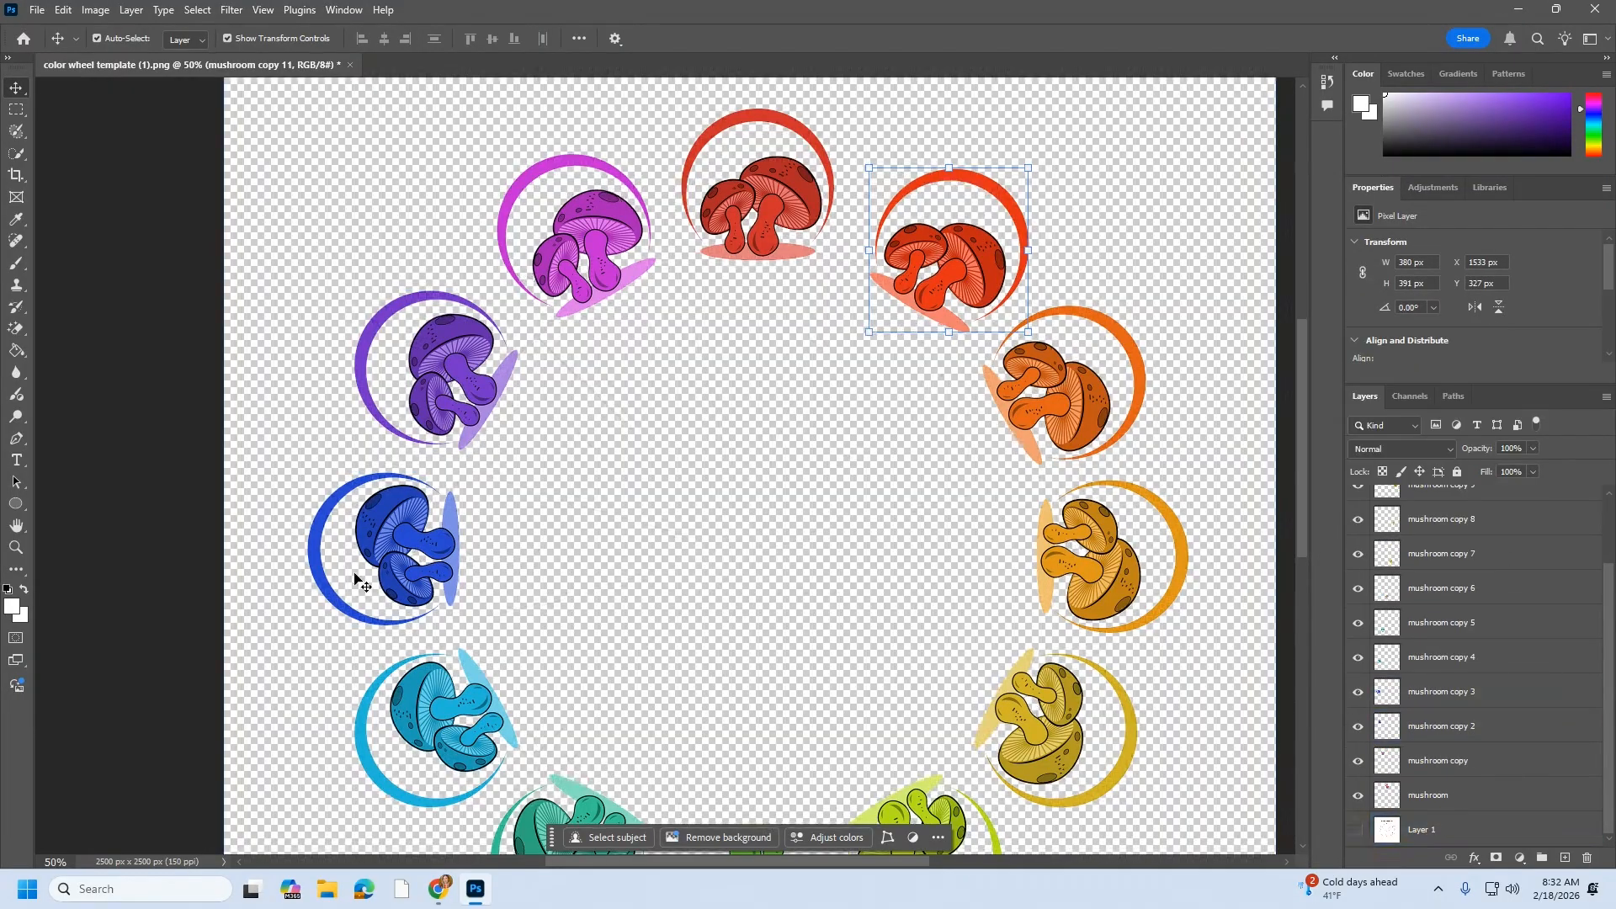
pyautogui.click(319, 152)
pyautogui.scroll(-5, 881, 509)
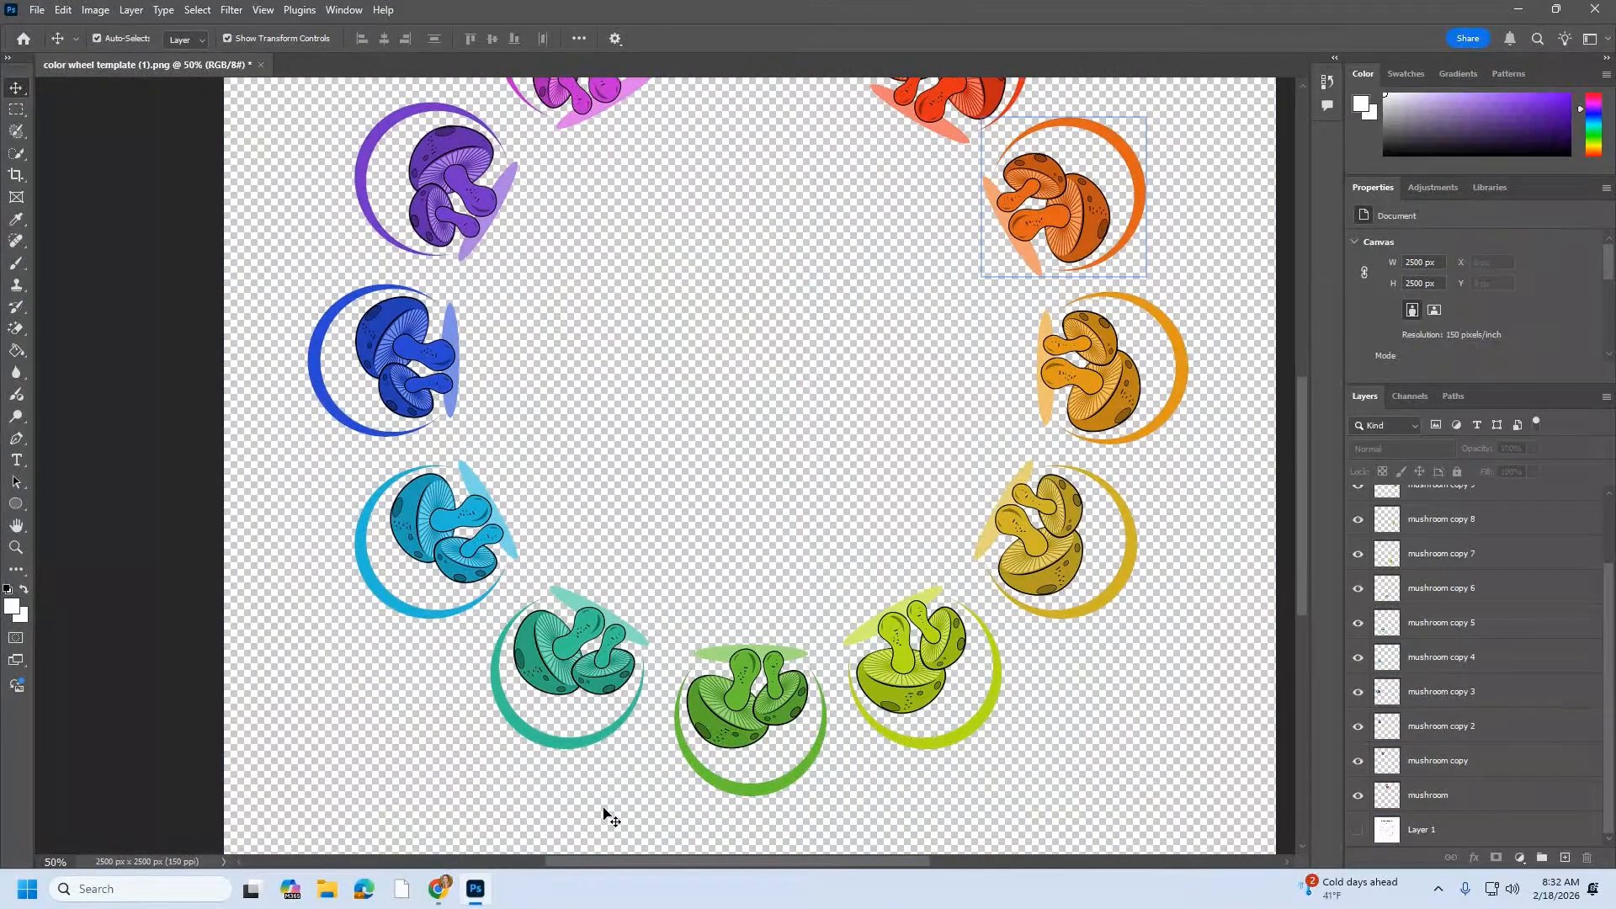
# Add a new blank layer and place it beneath all mushroom layers, directly above Layer 1
pyautogui.click(722, 695)
pyautogui.click(1471, 720)
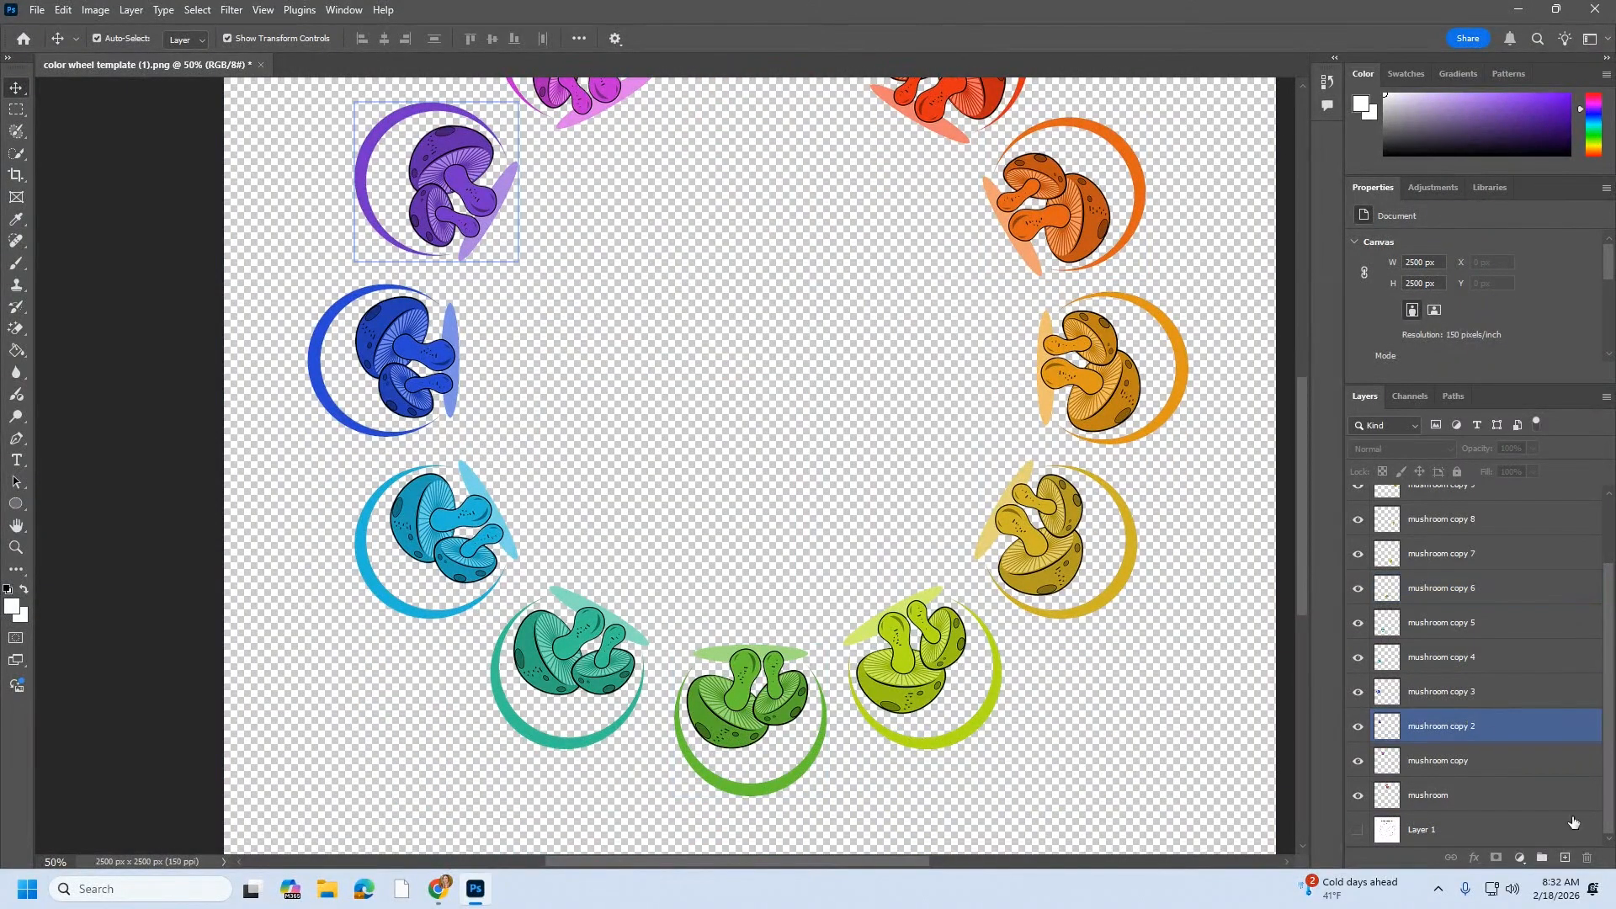
pyautogui.click(1552, 847)
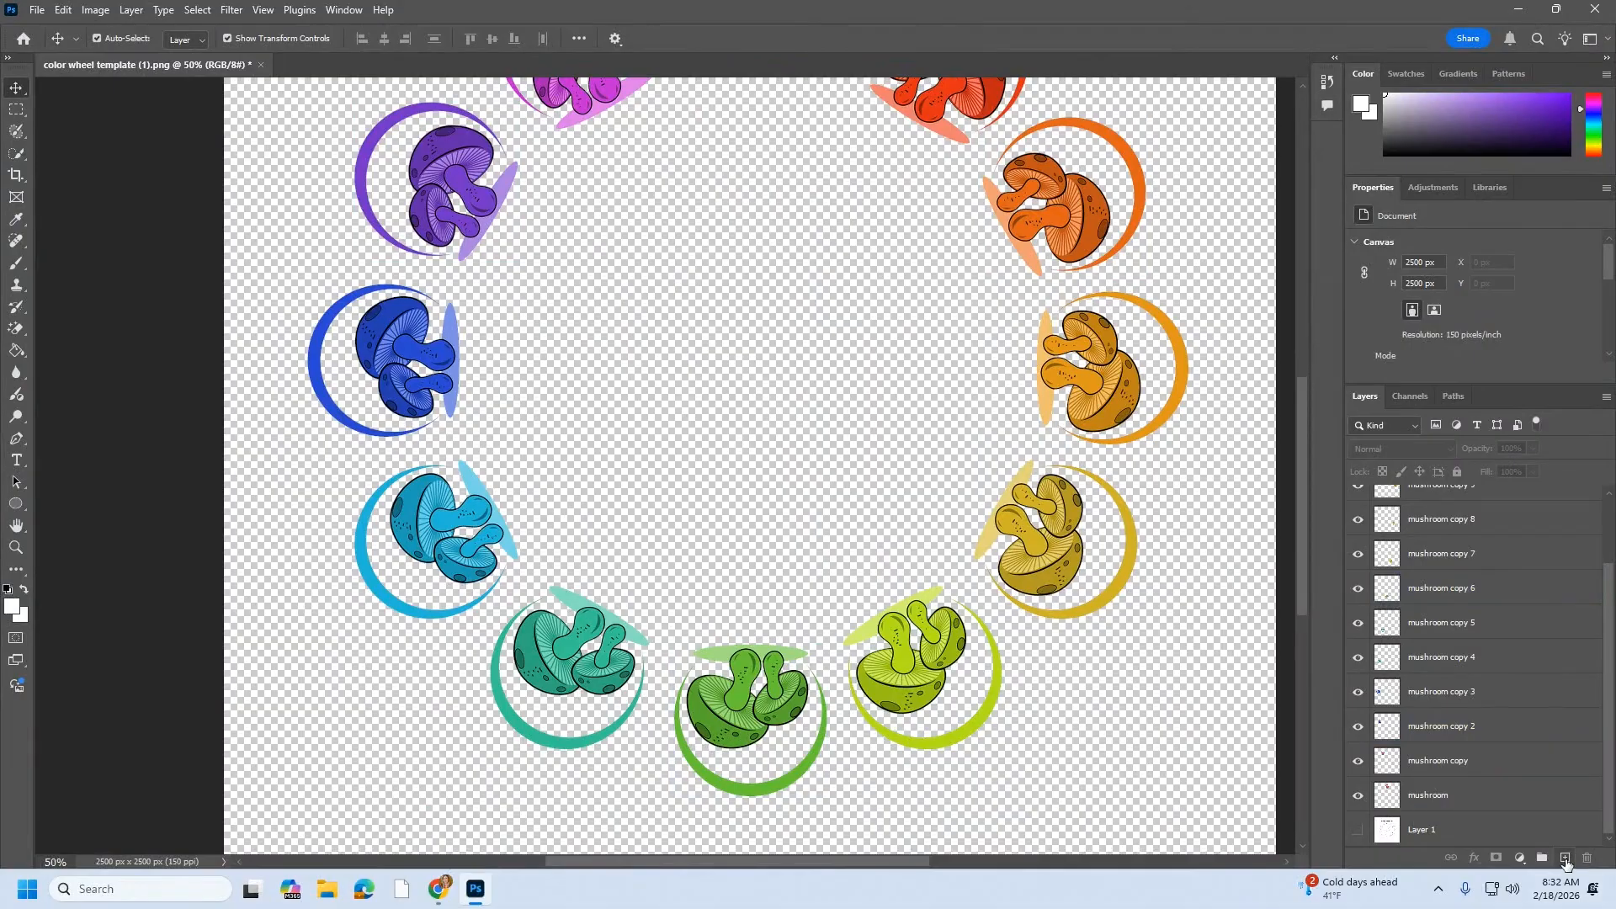
pyautogui.click(1564, 859)
pyautogui.moveTo(1453, 505); pyautogui.dragTo(1477, 812)
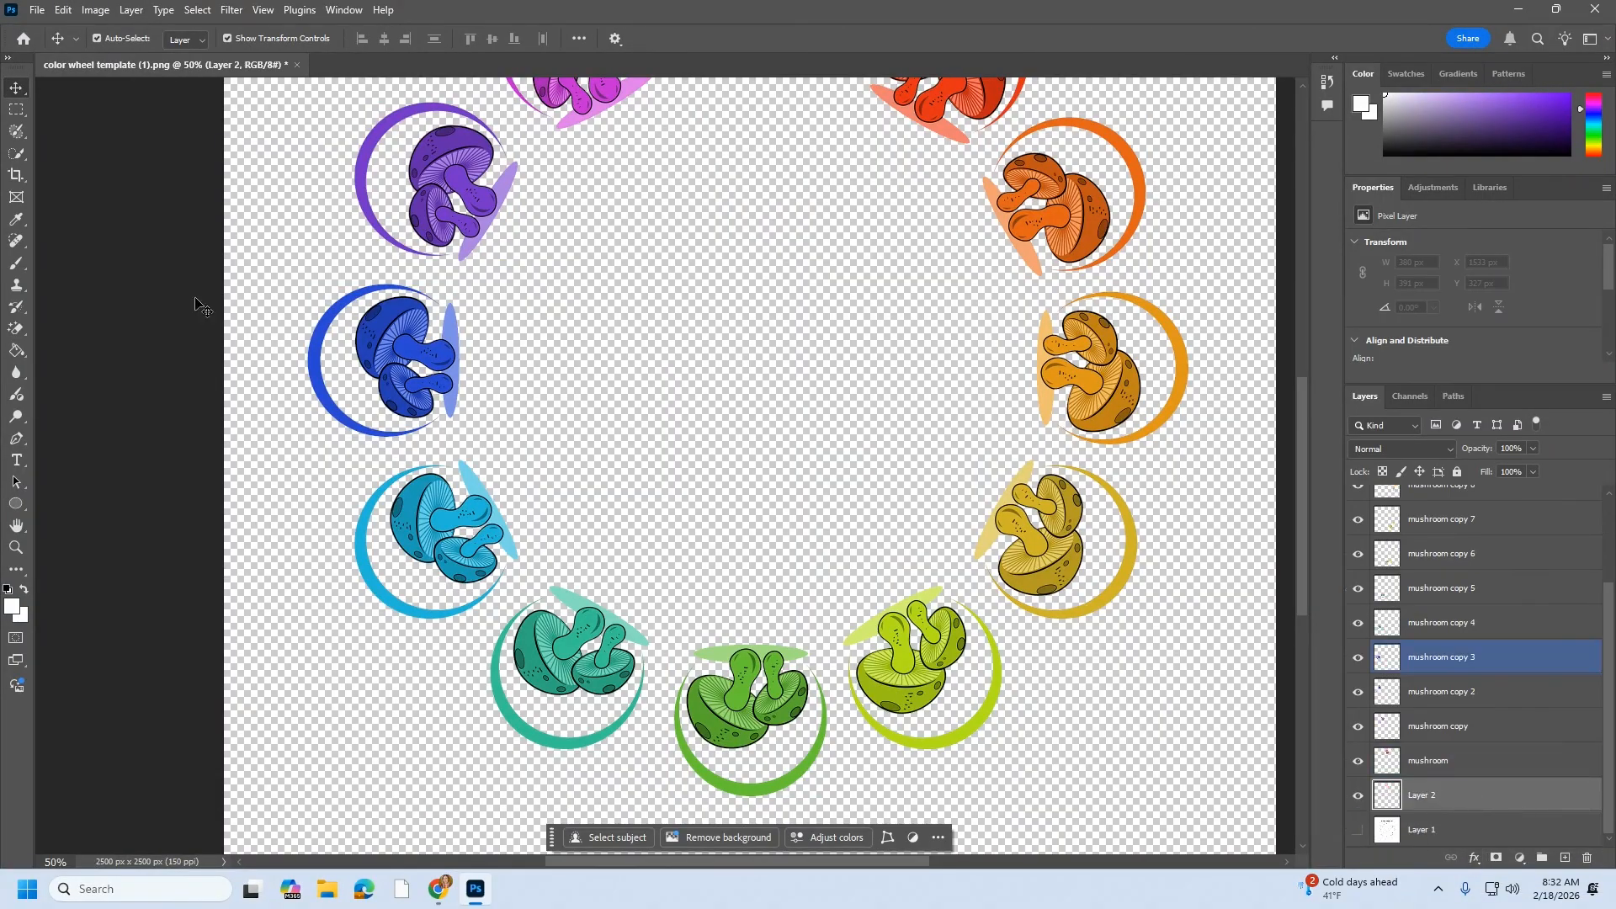
# Fill the new background layer, Layer 2, with white using the Paint Bucket tool
pyautogui.click(17, 350)
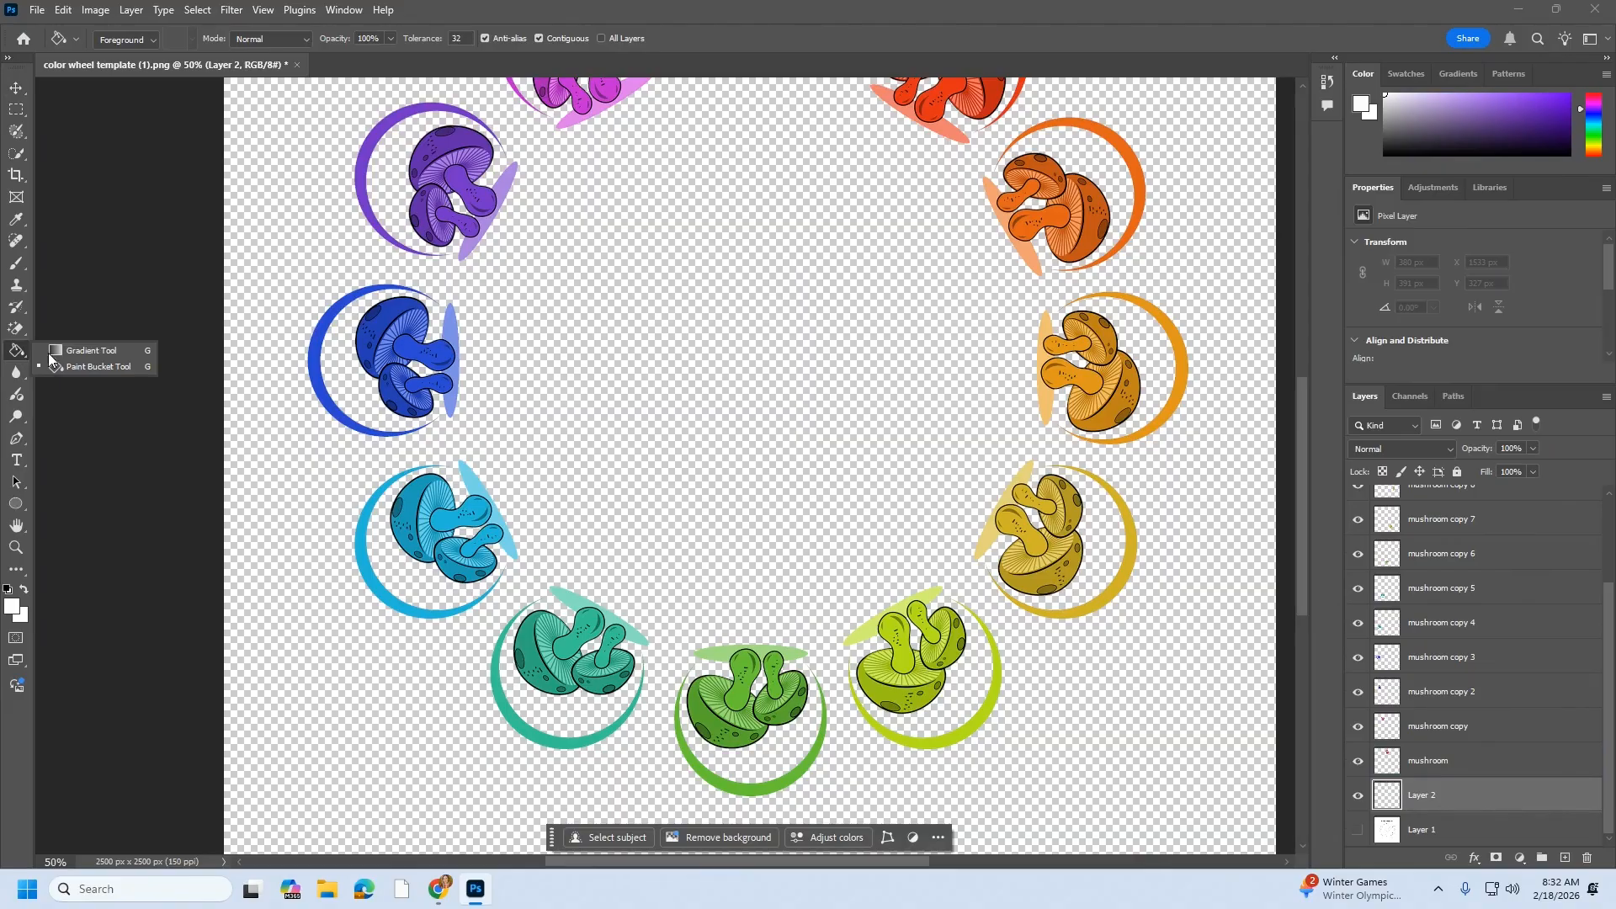
pyautogui.click(21, 350)
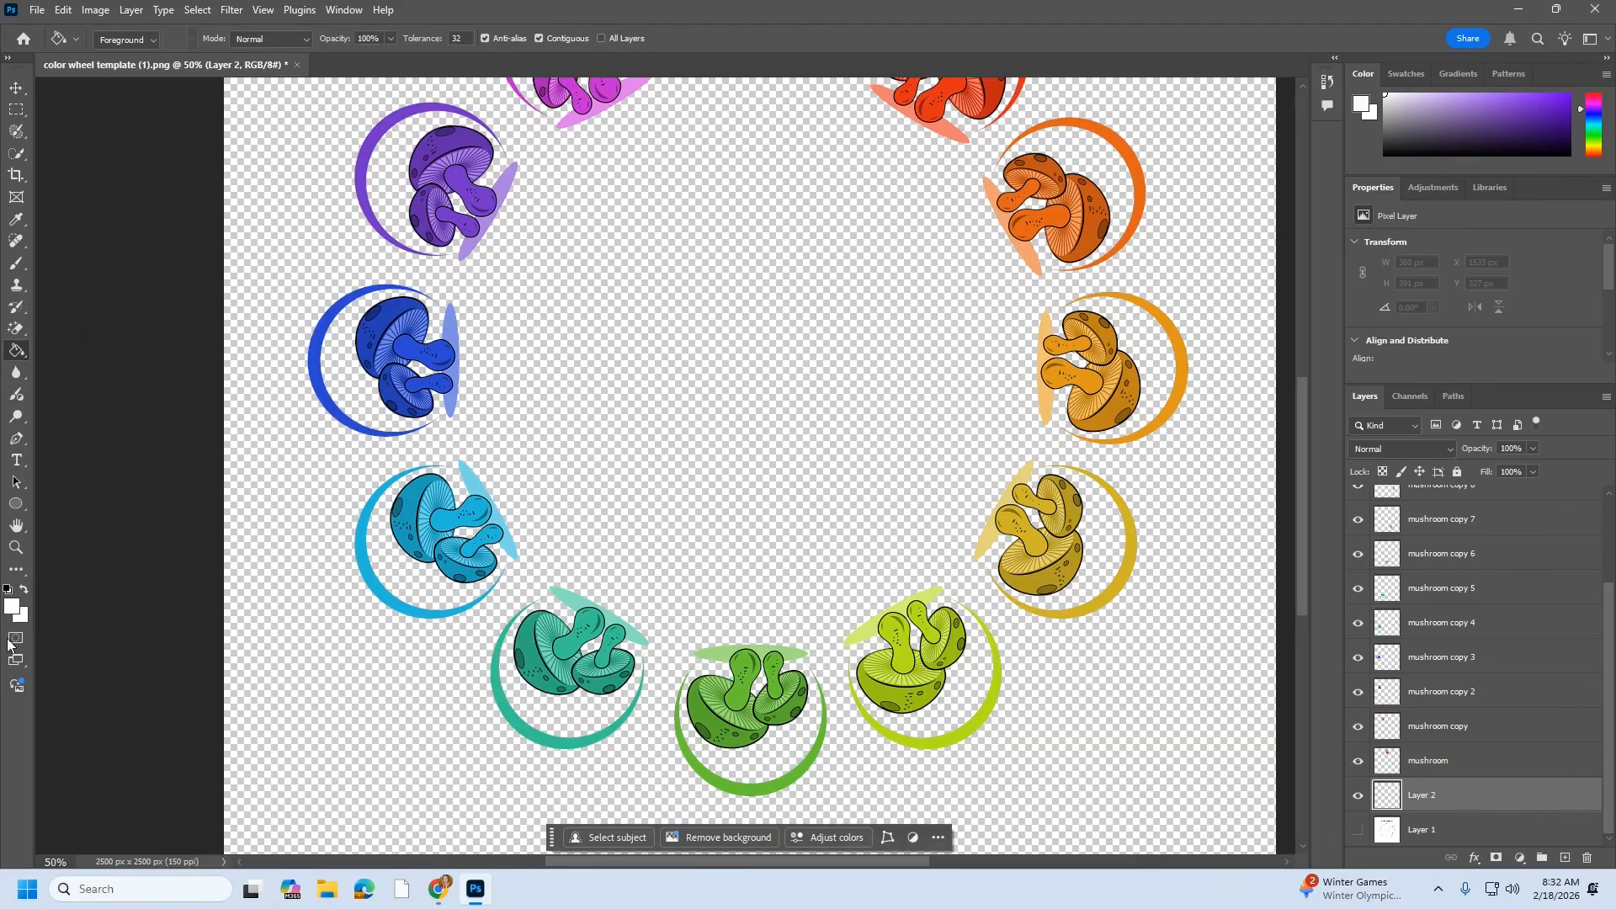
pyautogui.click(861, 364)
pyautogui.scroll(3, 864, 378)
# Try out dark gray and light gray fills on the background layer, Layer 2
pyautogui.click(1422, 155)
pyautogui.click(725, 394)
pyautogui.click(1384, 135)
pyautogui.click(1127, 271)
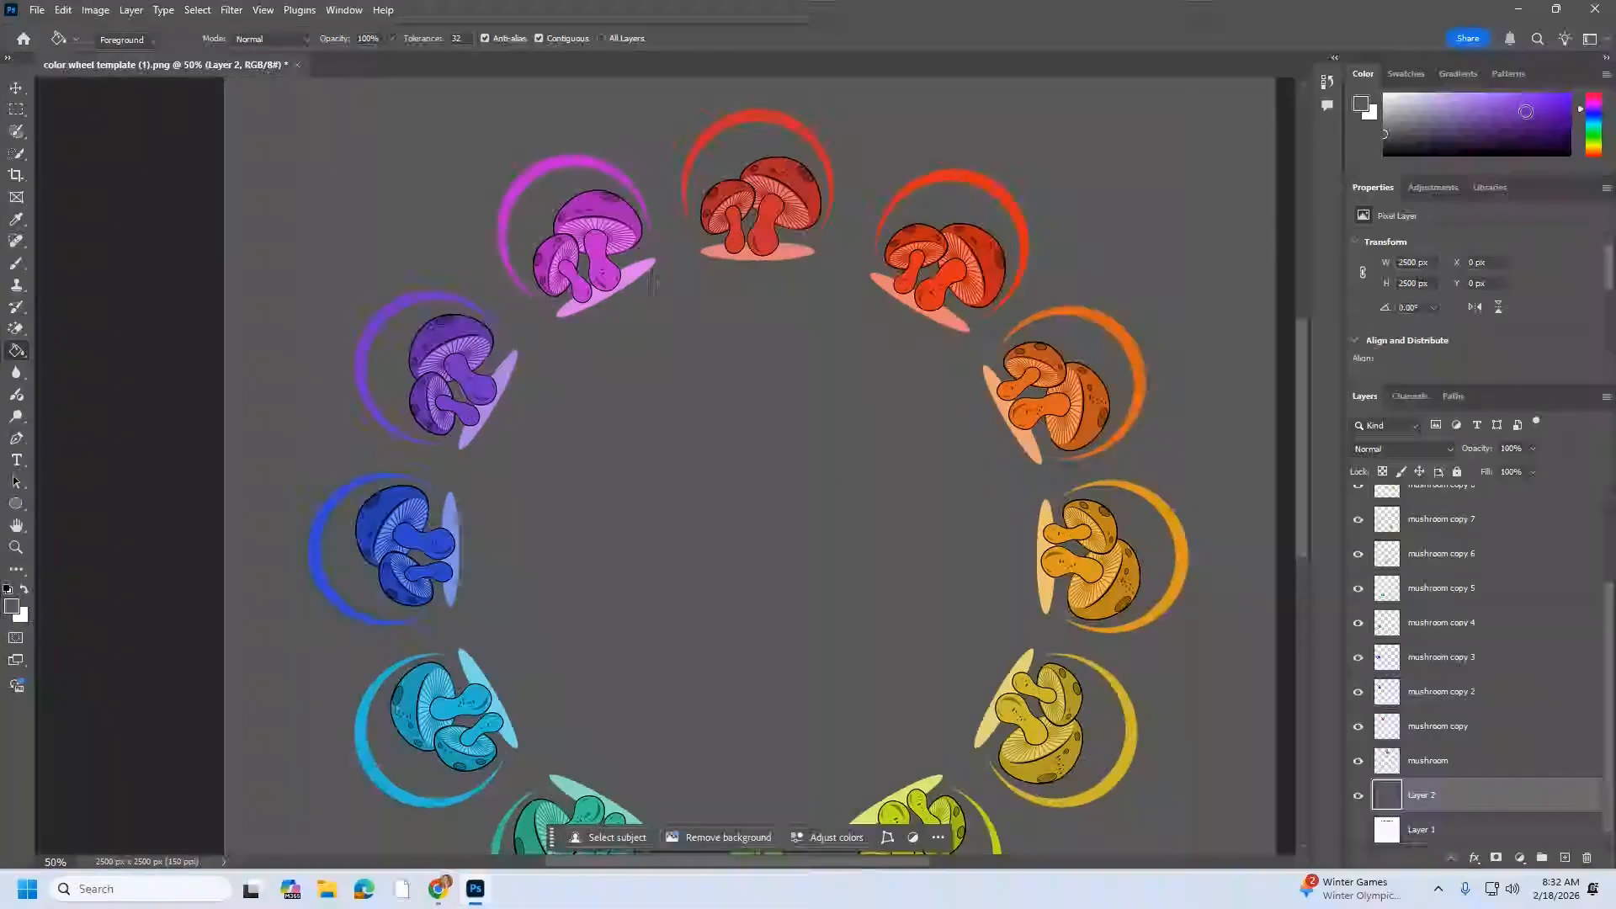
pyautogui.click(1384, 117)
pyautogui.click(1384, 105)
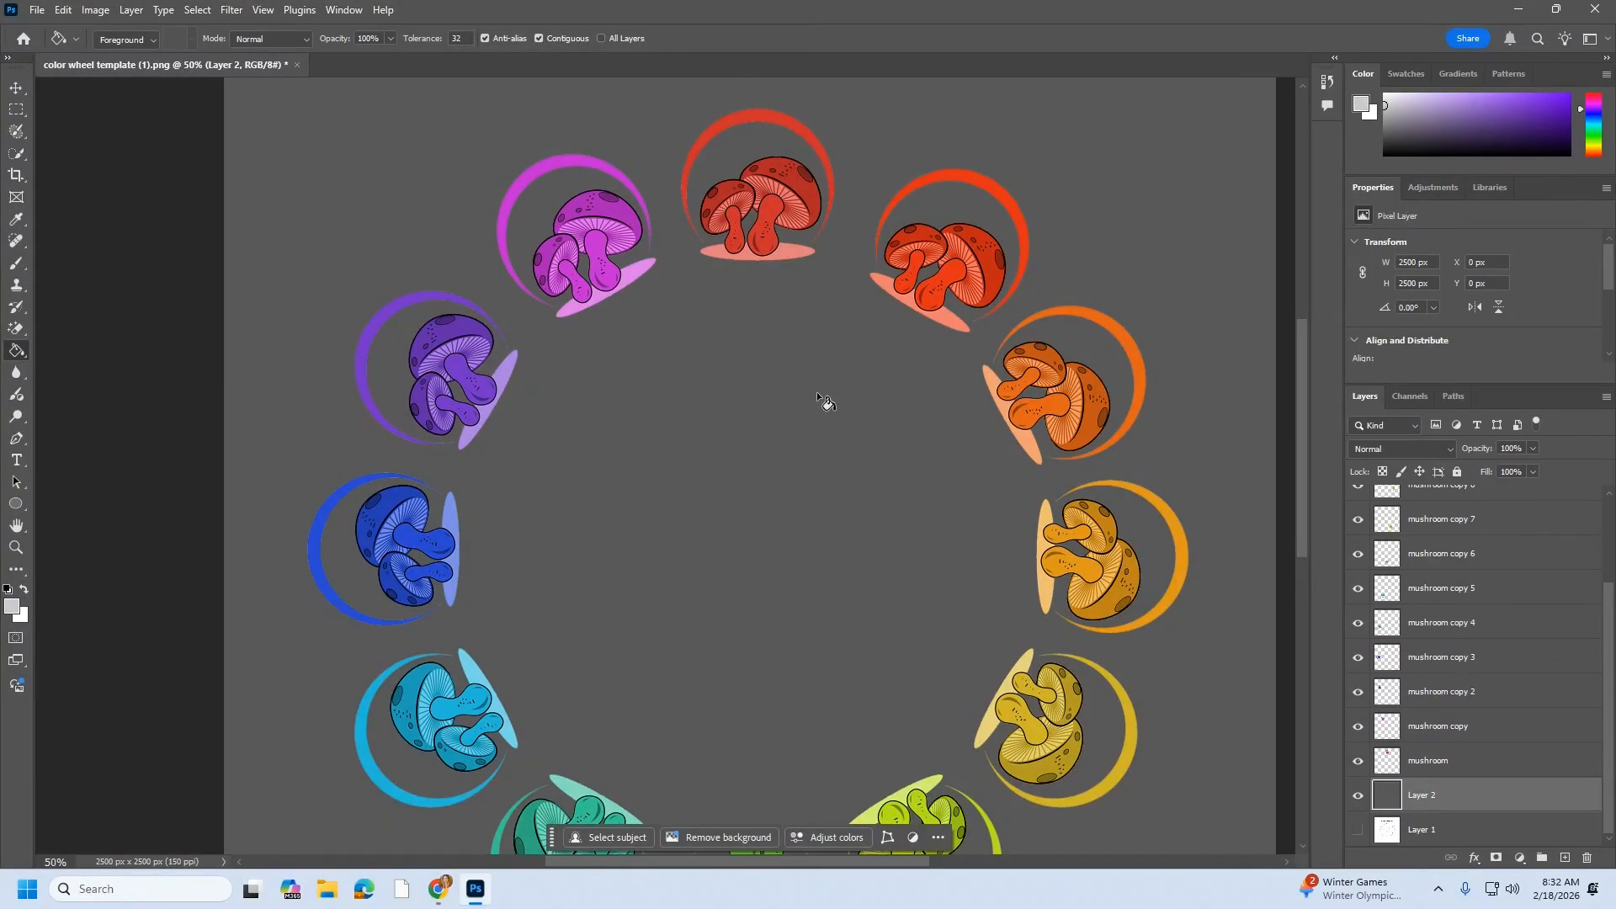
pyautogui.click(818, 398)
# Set the foreground color back to white and refill the background layer with it
pyautogui.click(1385, 95)
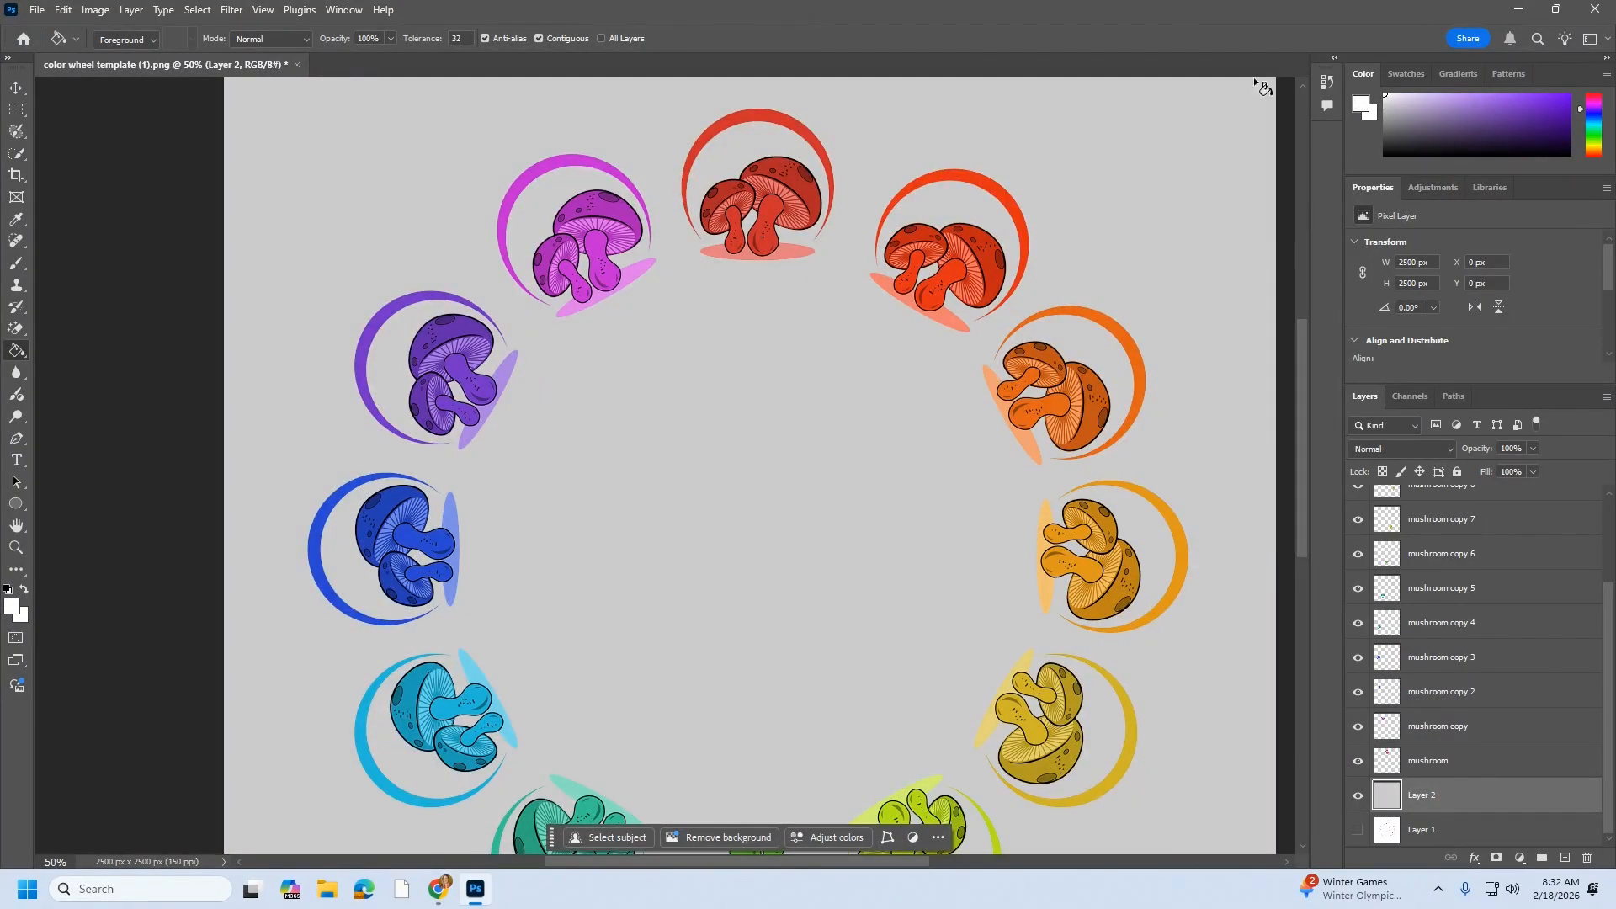
pyautogui.click(849, 478)
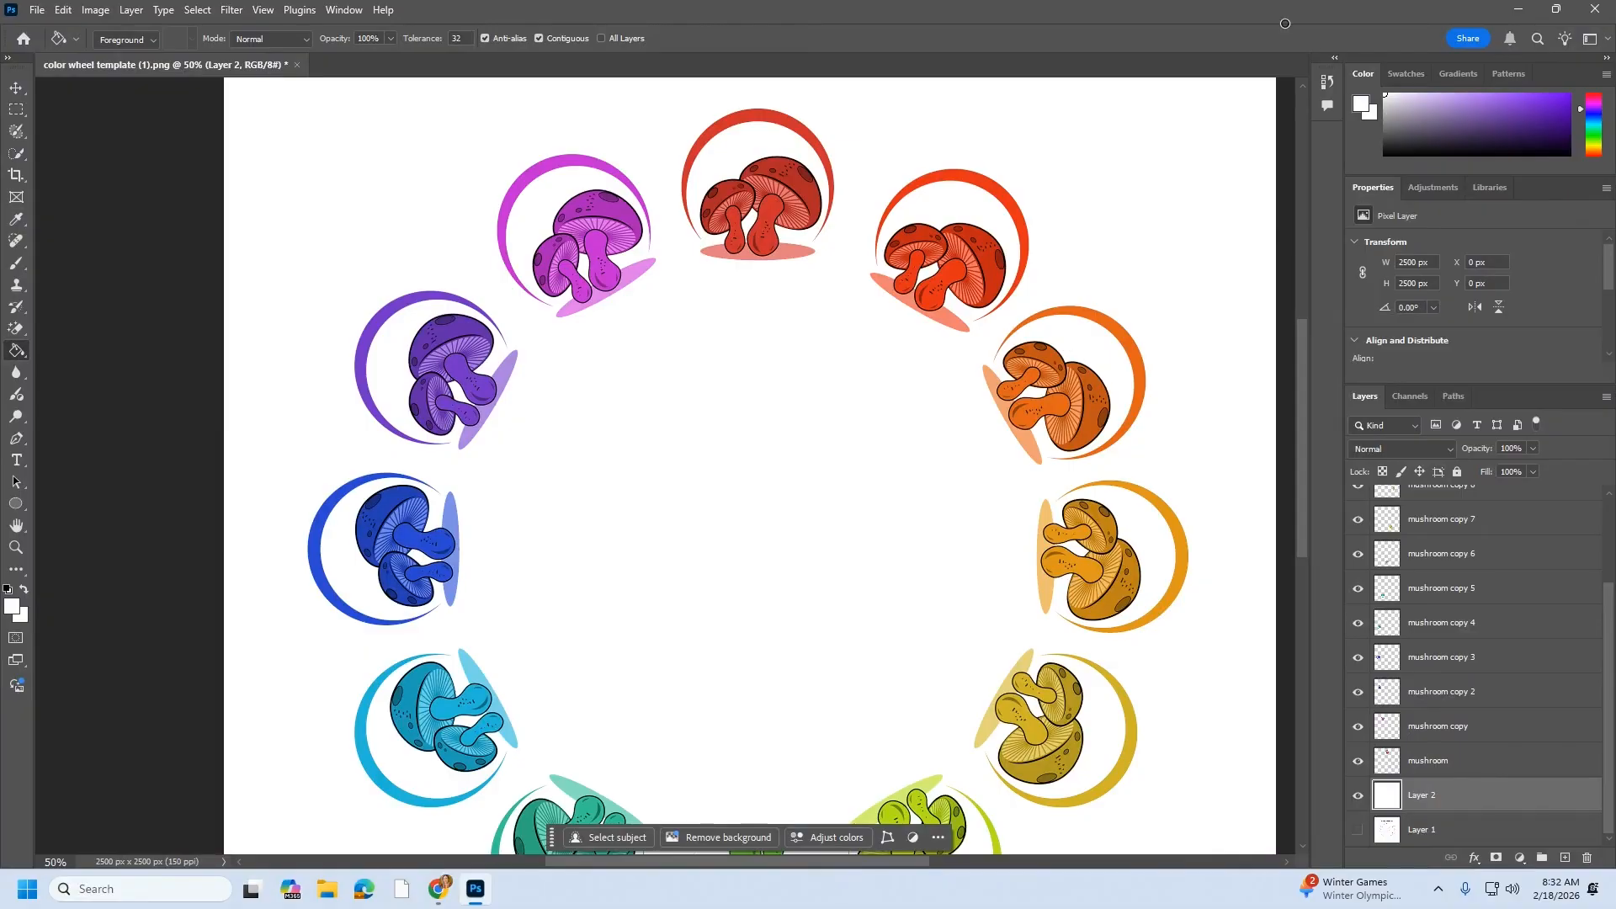
pyautogui.scroll(-5, 938, 620)
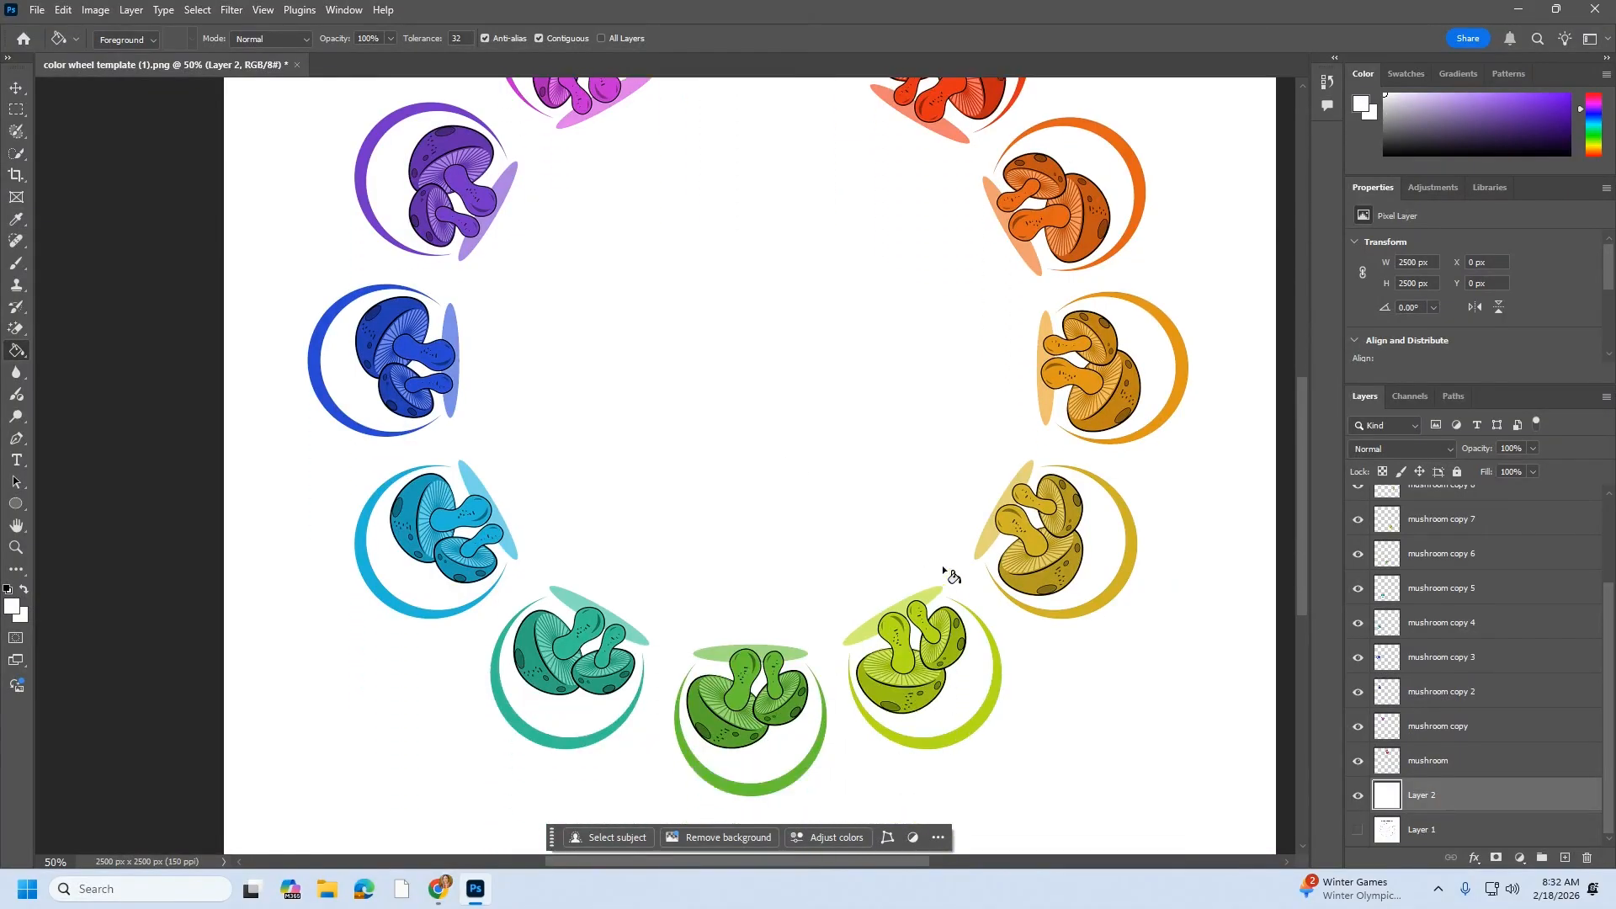
pyautogui.scroll(5, 918, 565)
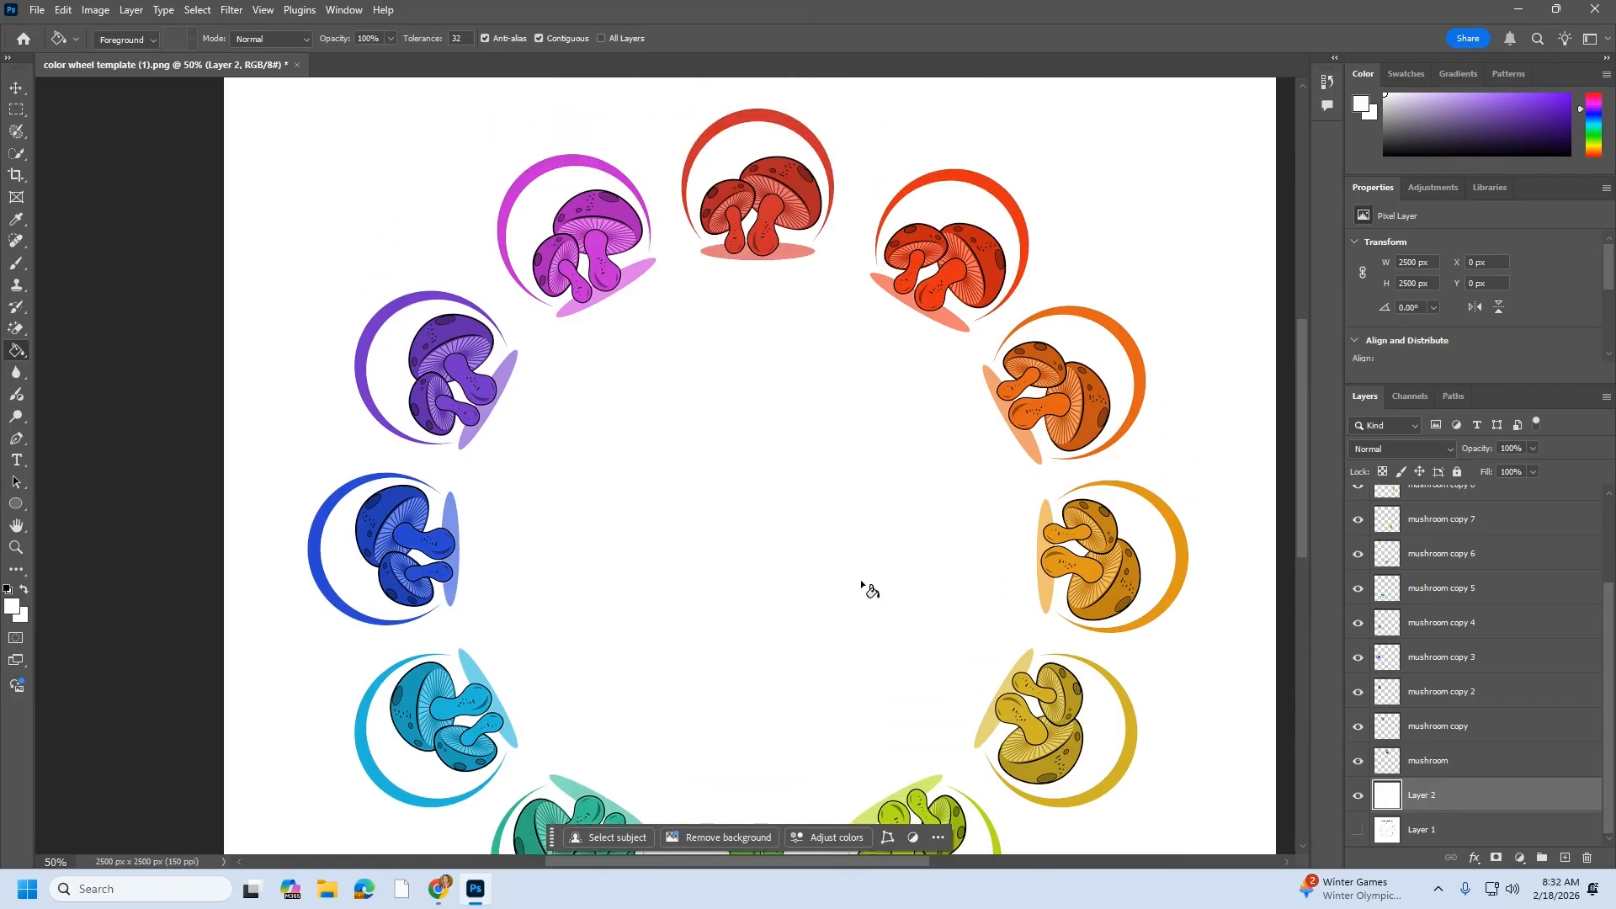
pyautogui.scroll(-2, 429, 770)
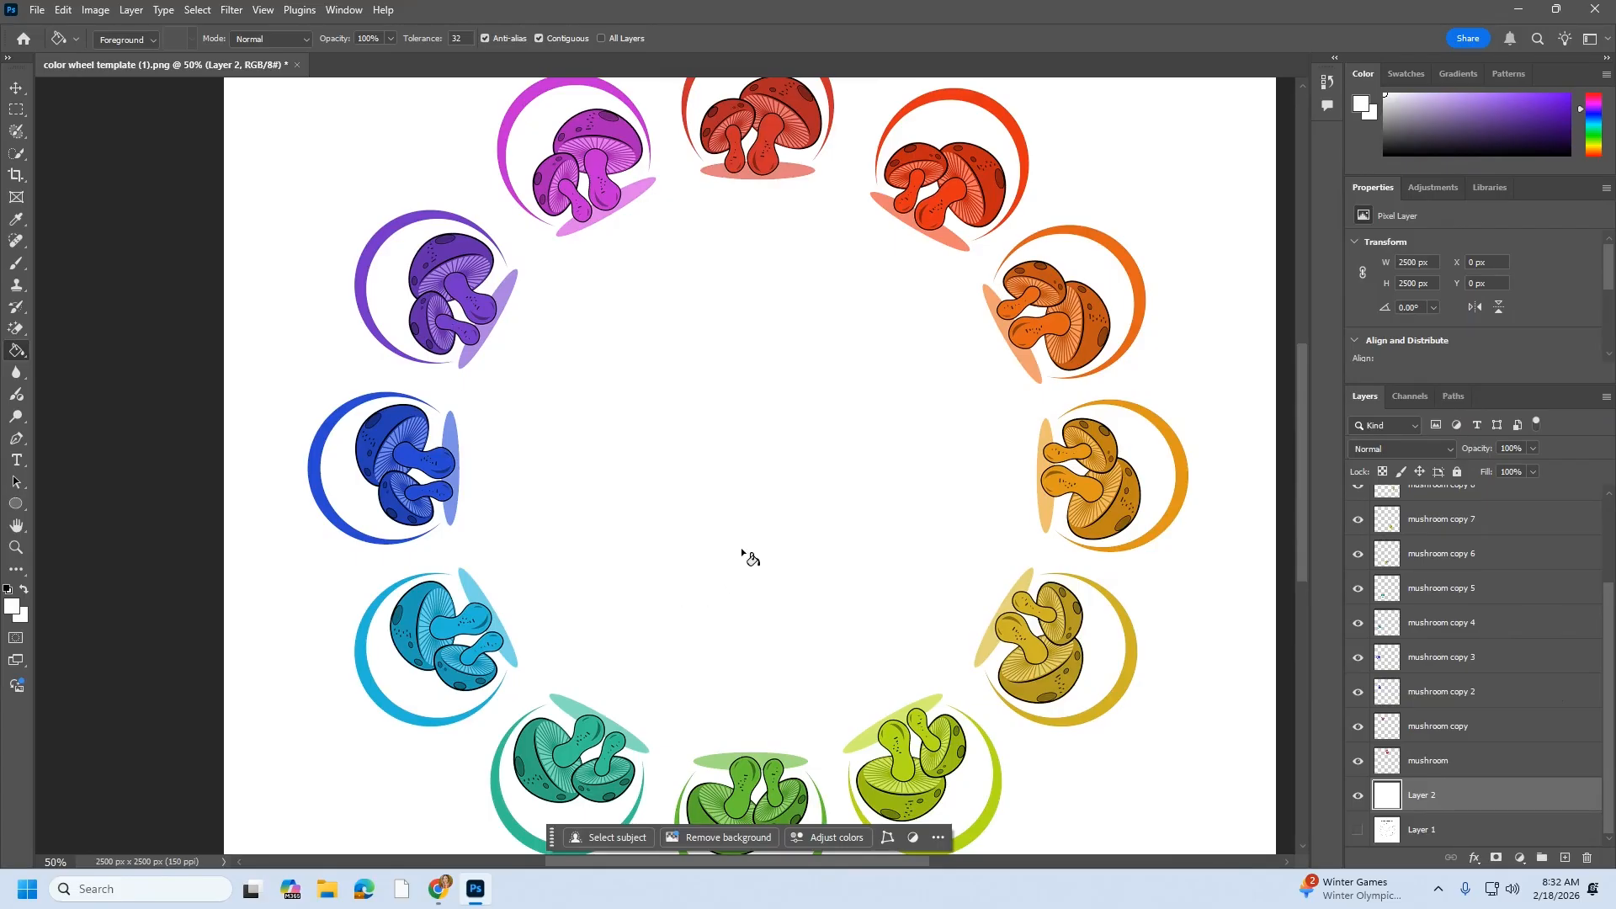
pyautogui.scroll(3, 740, 551)
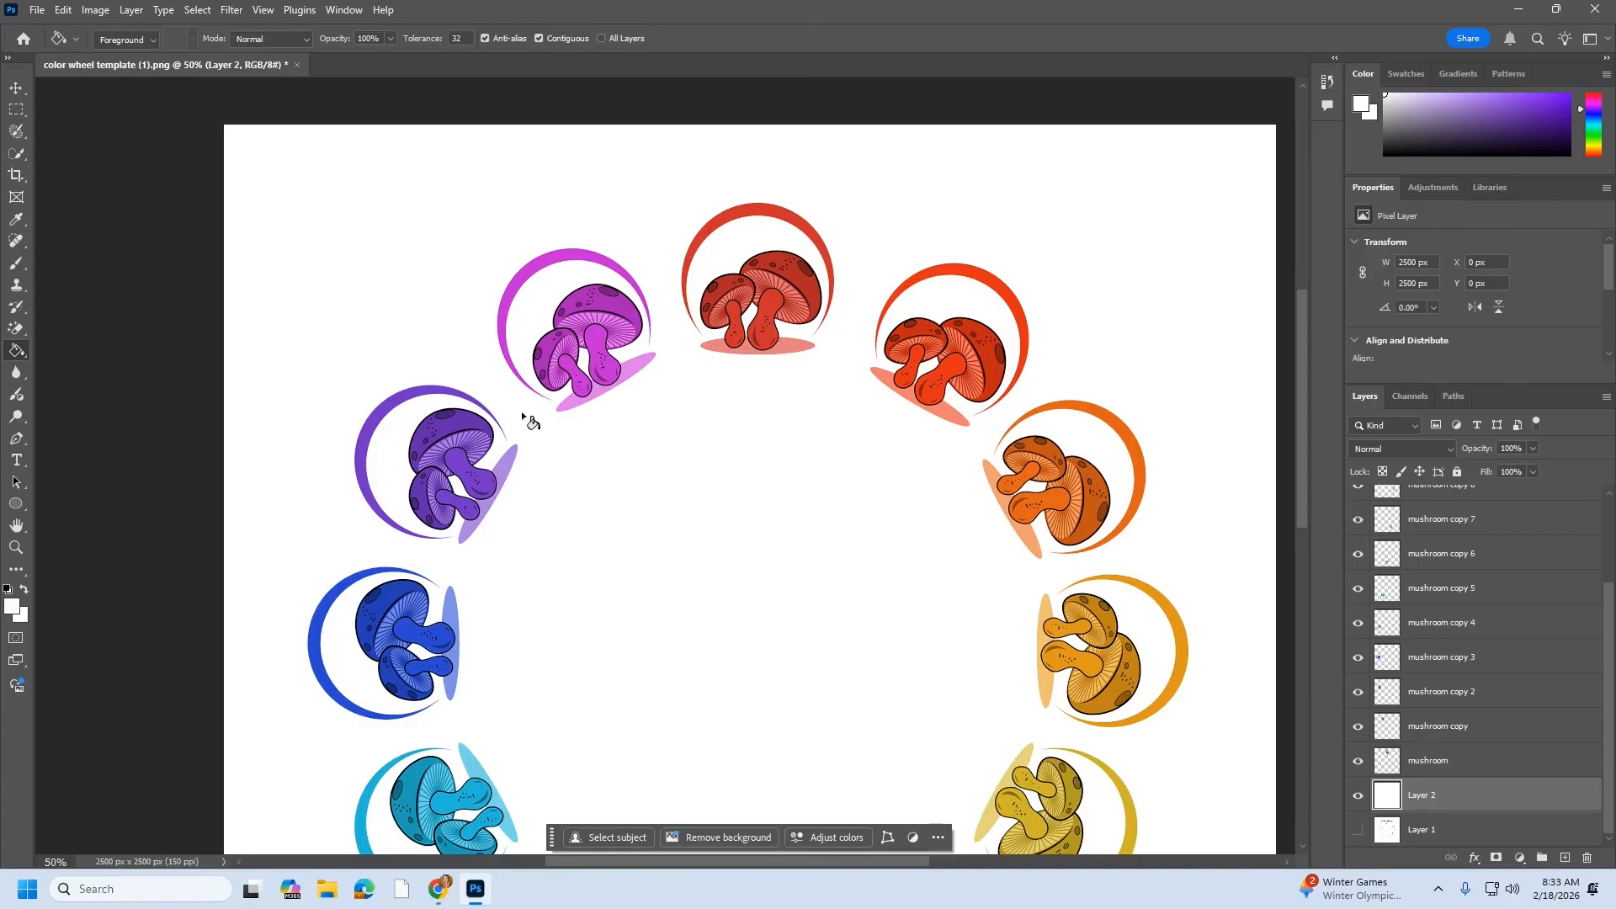
pyautogui.scroll(-1, 471, 479)
pyautogui.scroll(-2, 467, 475)
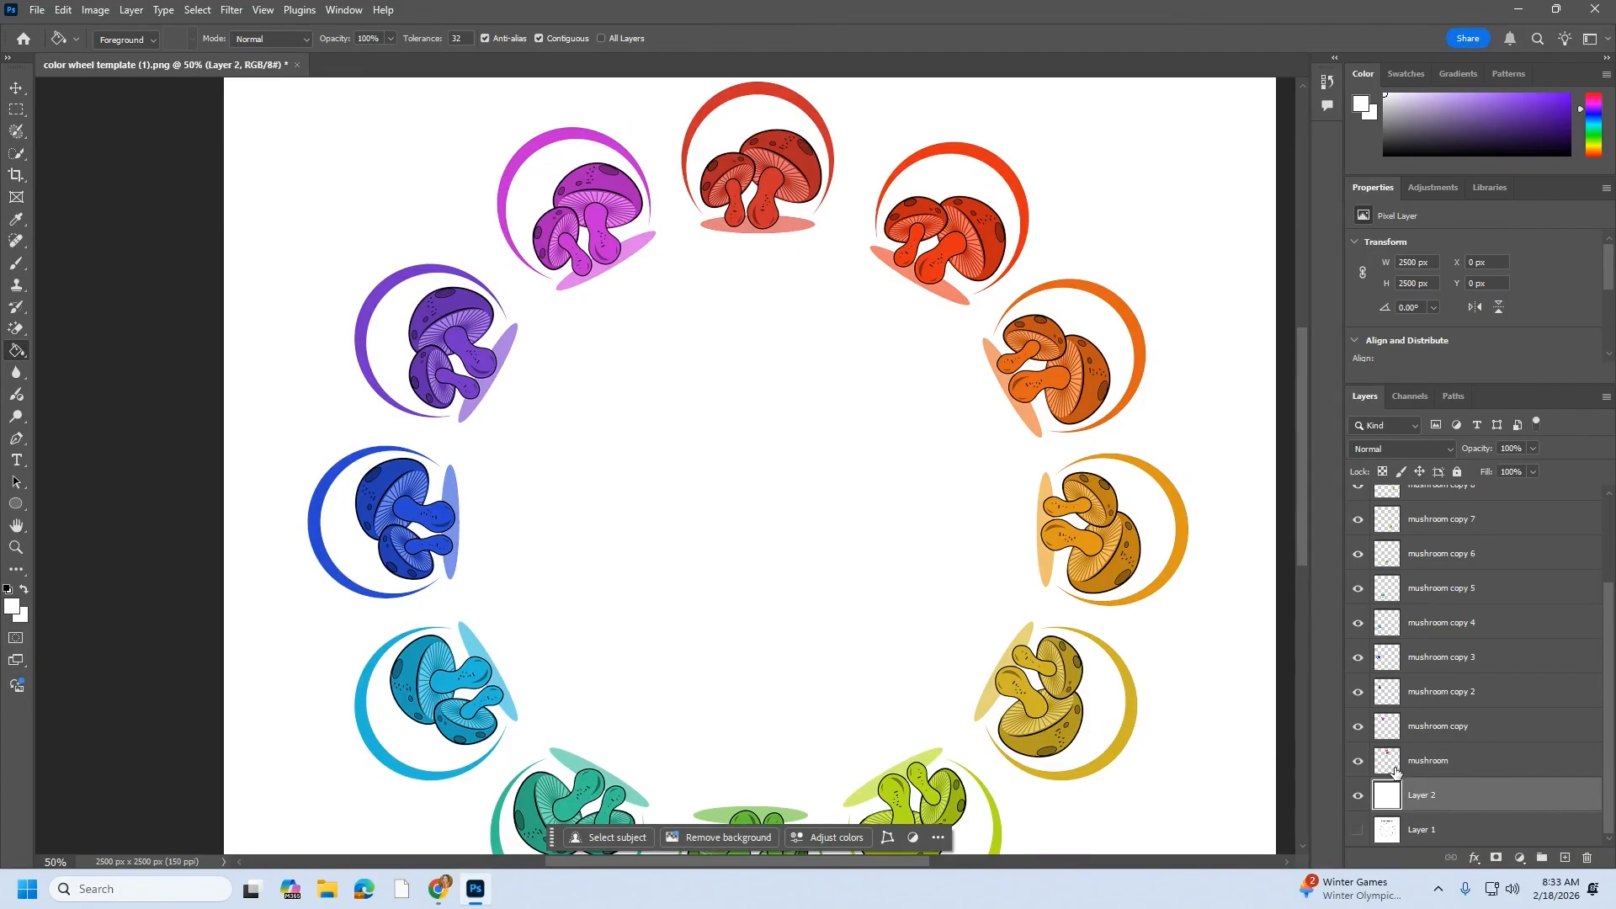
# Select all the mushroom layers, from mushroom up to mushroom copy 11, and merge them into a single layer
pyautogui.click(1482, 769)
pyautogui.click(1358, 761)
pyautogui.click(1357, 760)
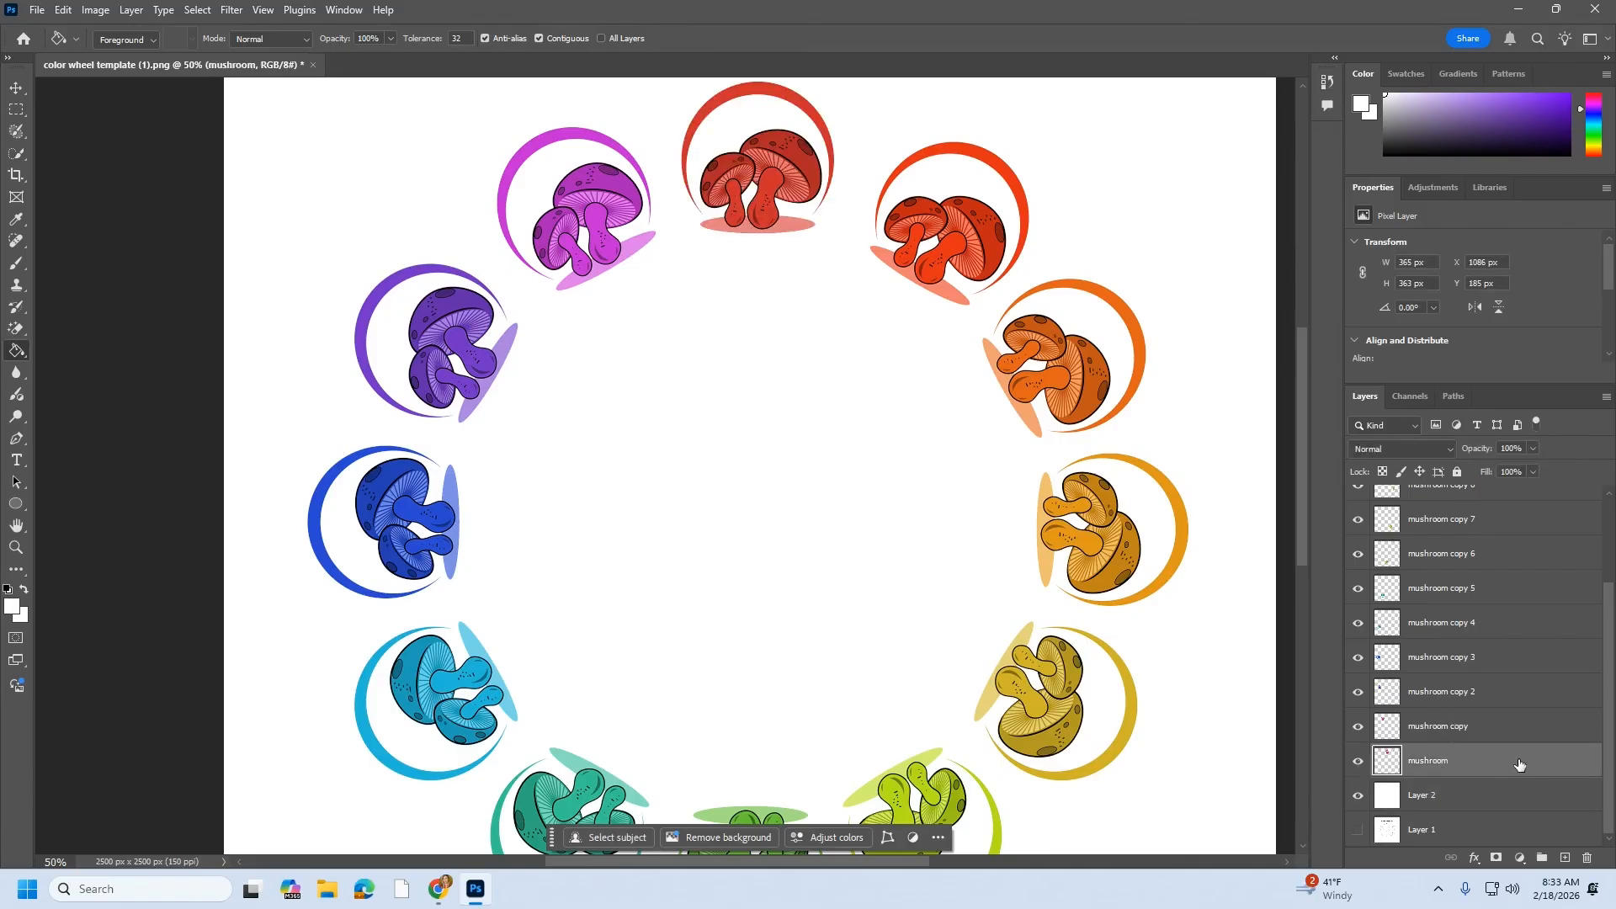
pyautogui.scroll(3, 1519, 764)
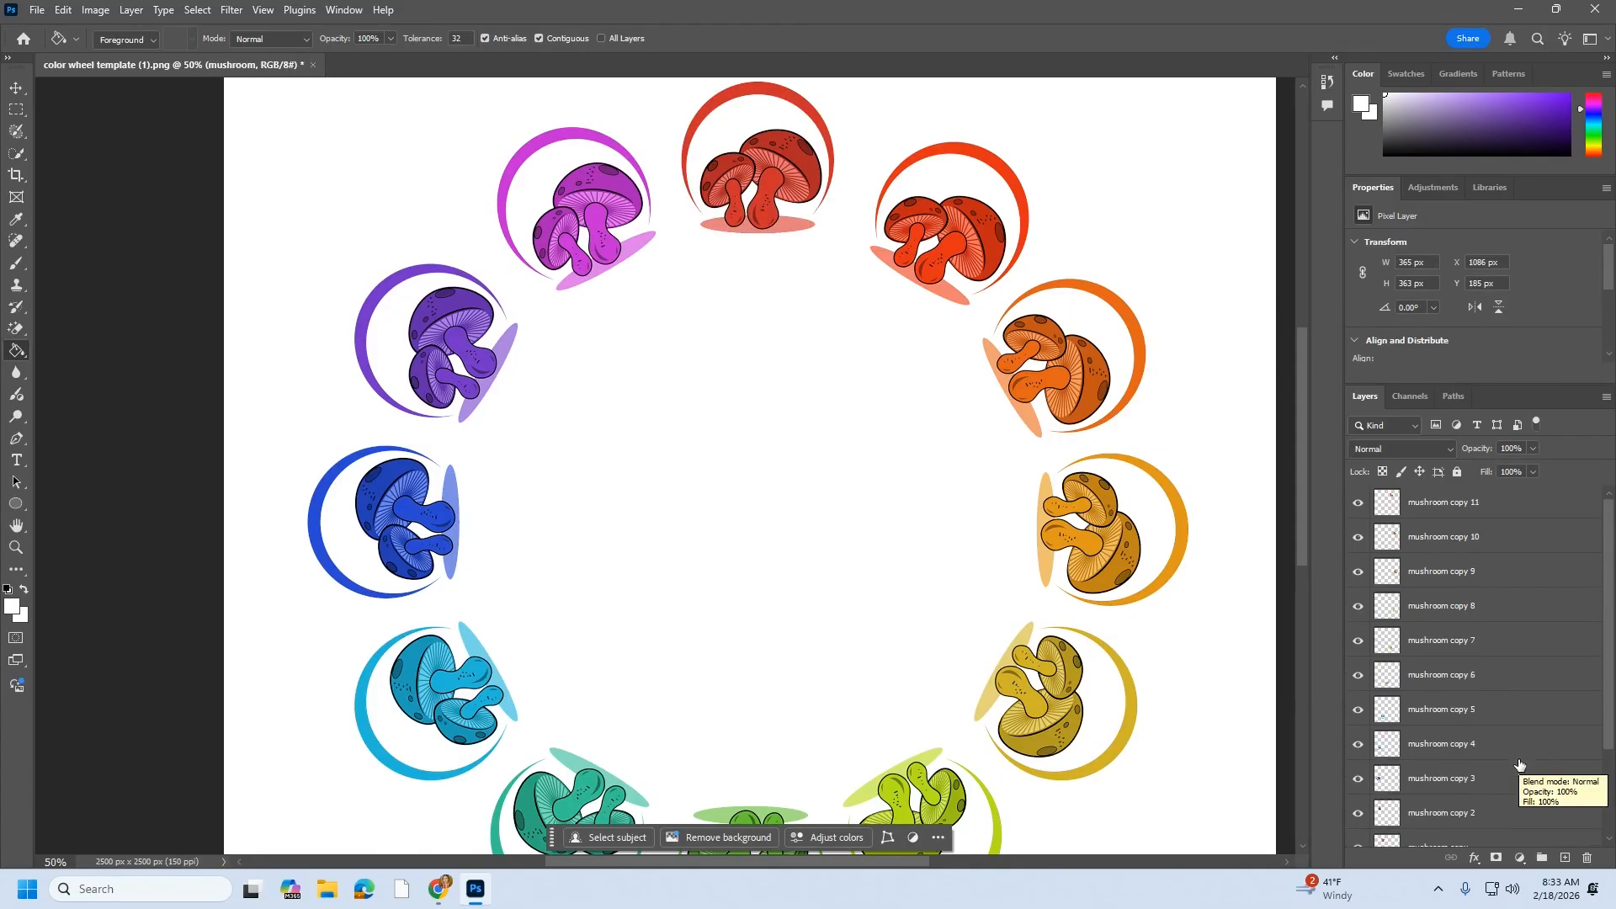
pyautogui.keyDown('shift'); pyautogui.click(1452, 506); pyautogui.keyUp('shift')
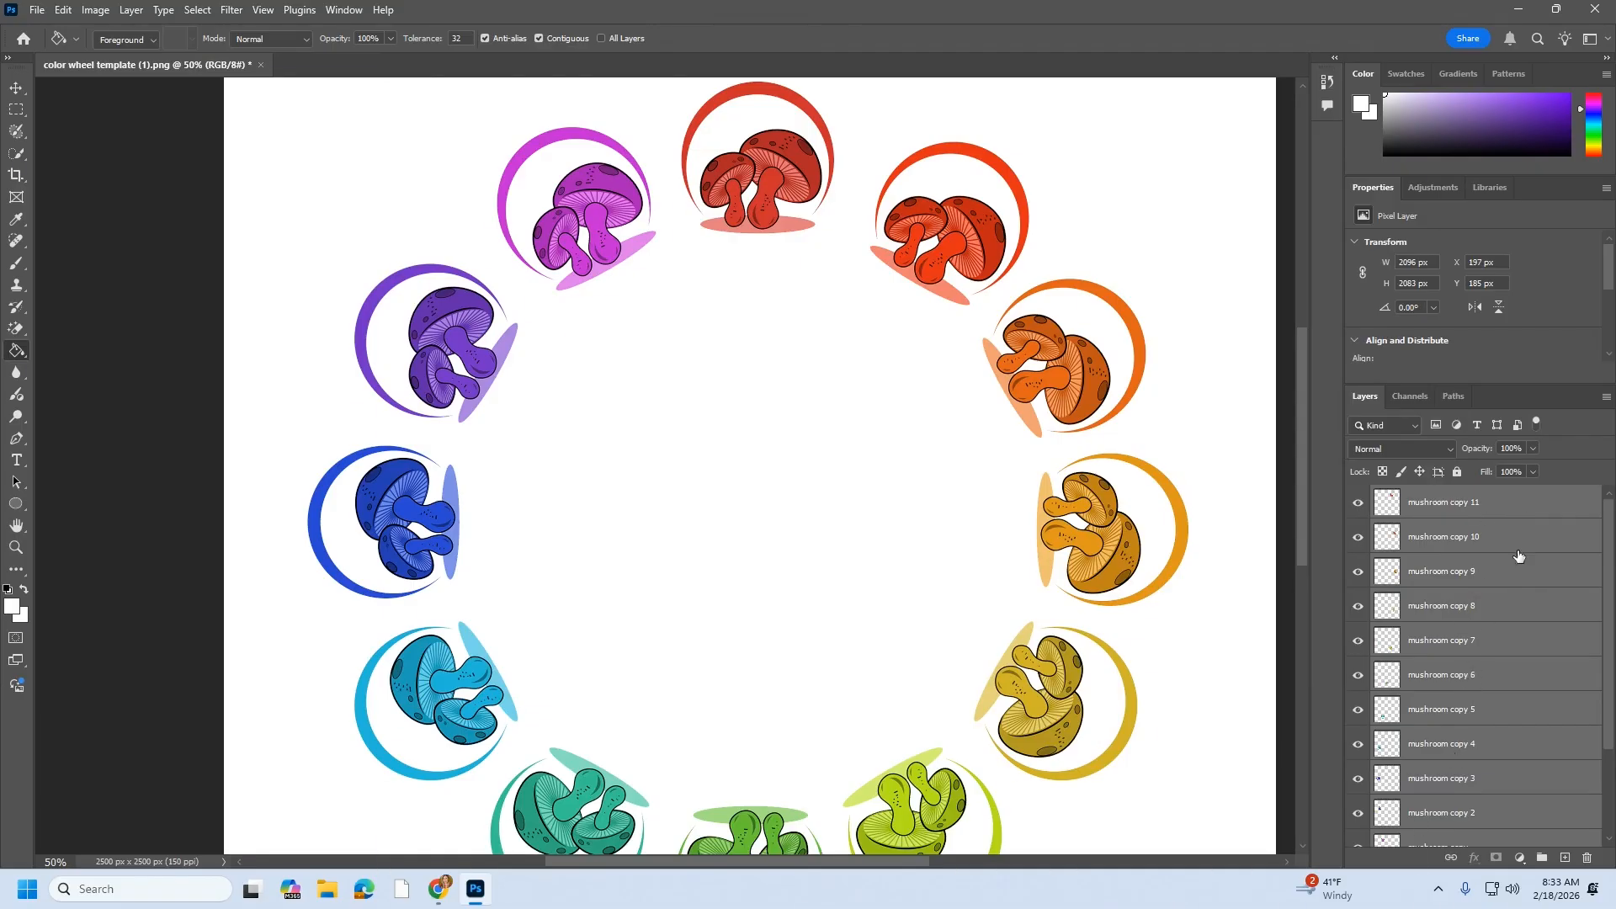
pyautogui.rightClick(1512, 505)
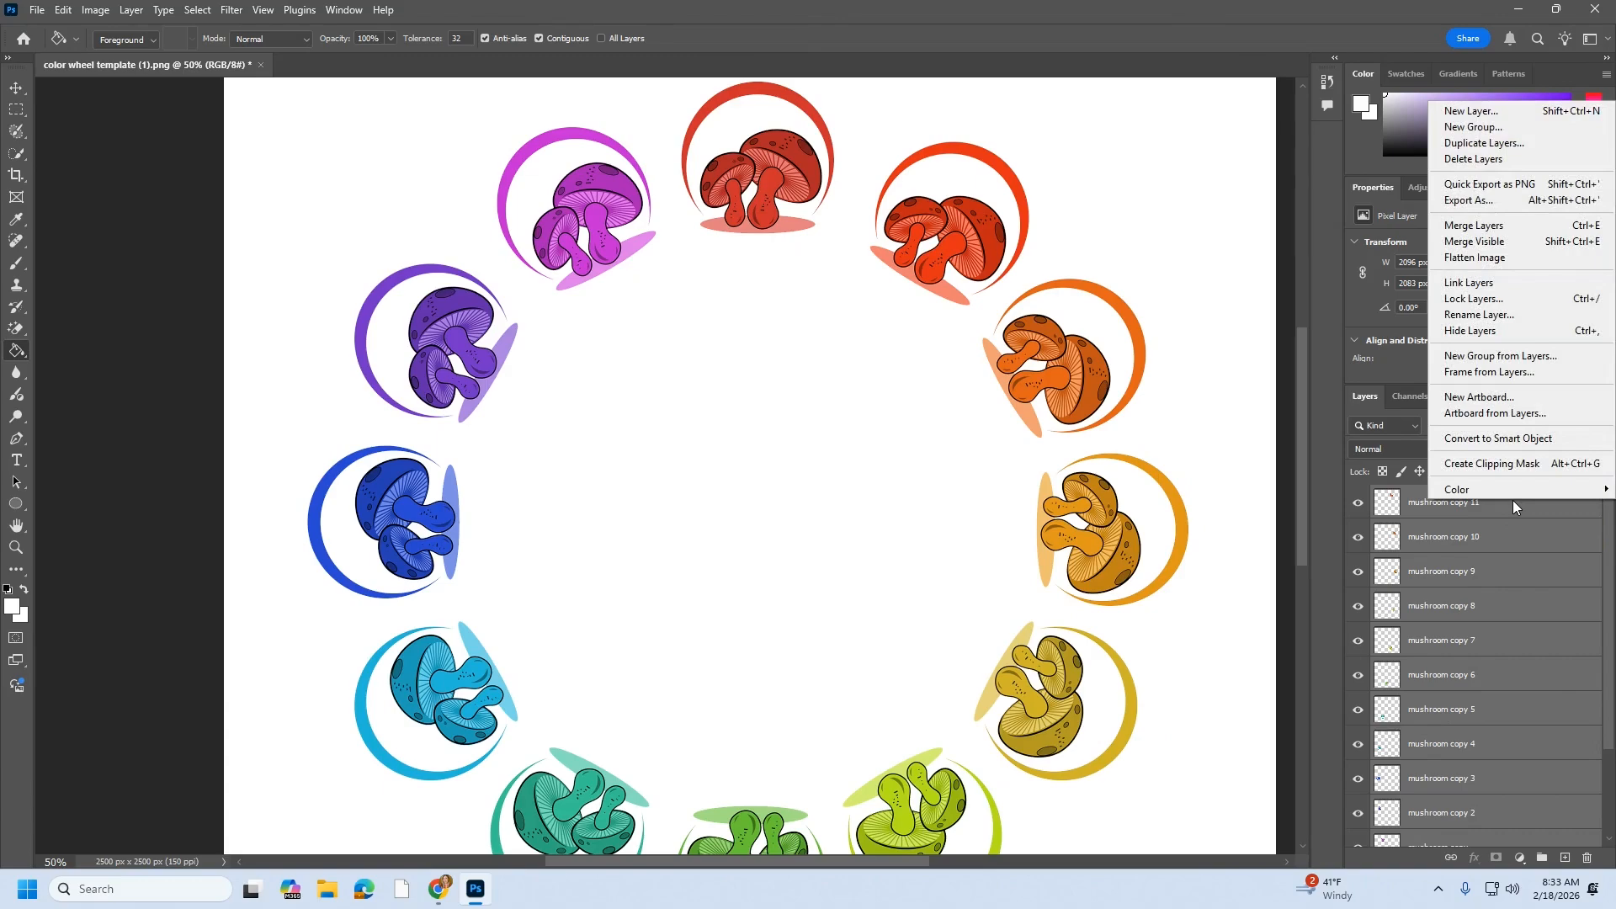
pyautogui.click(1486, 225)
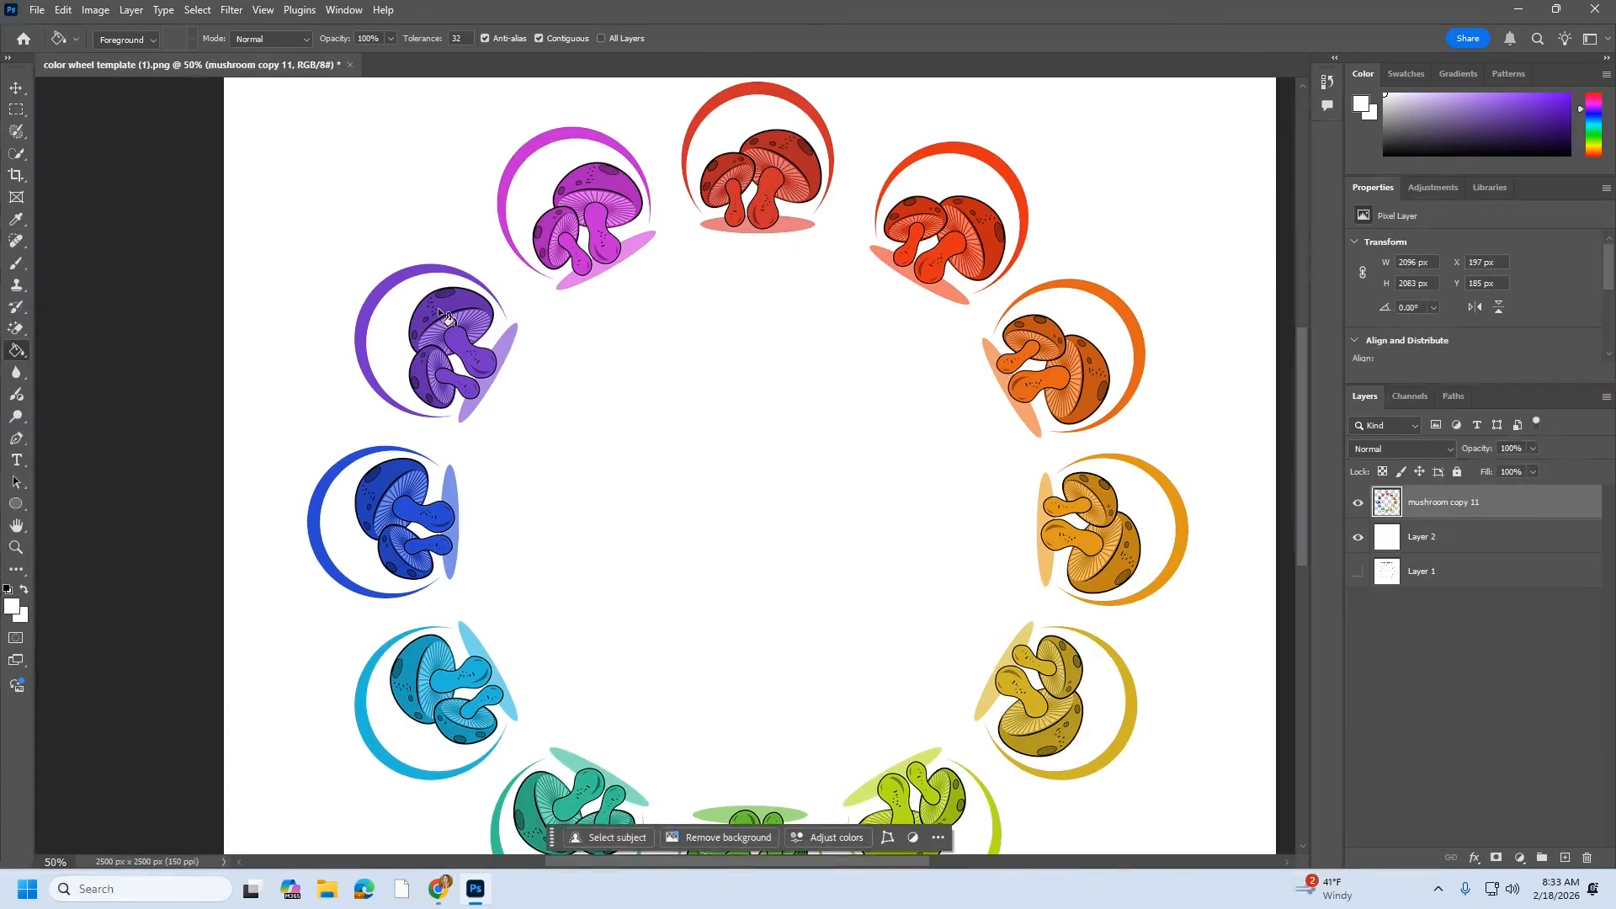
# Test hiding and moving the merged mushroom ring as one object, and undo the move
pyautogui.click(1357, 503)
pyautogui.click(1357, 503)
pyautogui.click(1359, 504)
pyautogui.click(1359, 505)
pyautogui.click(16, 88)
pyautogui.moveTo(756, 175)
pyautogui.mouseDown()
pyautogui.moveTo(722, 234)
pyautogui.moveTo(728, 185)
pyautogui.mouseUp()
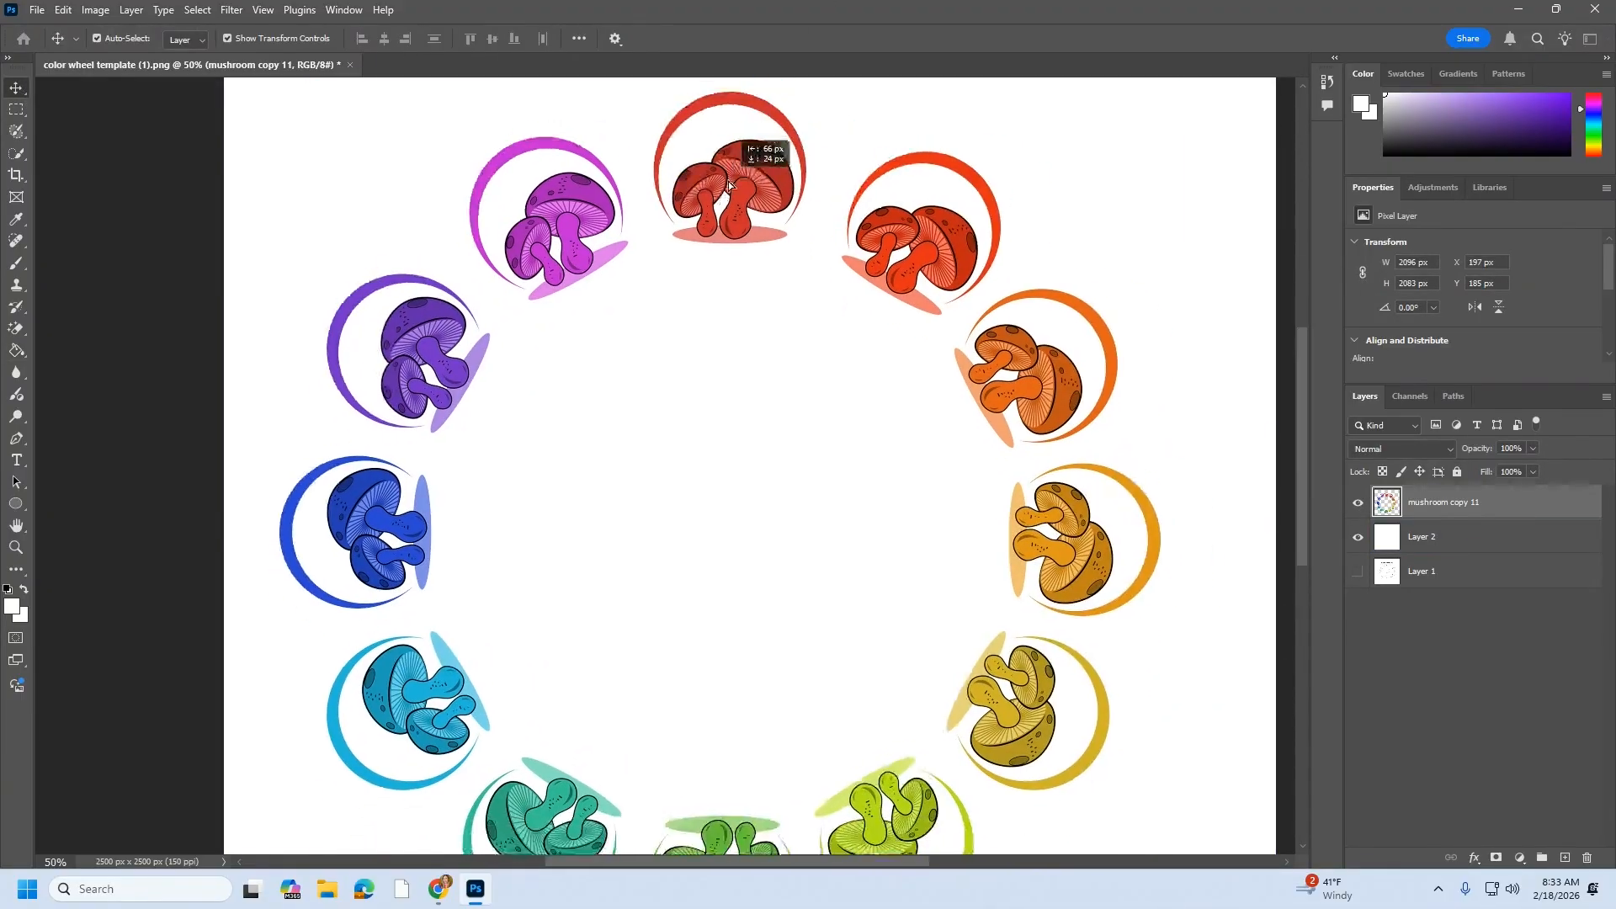
pyautogui.hotkey('ctrl', 'z')
# Duplicate the merged mushroom ring layer
pyautogui.scroll(-2, 1052, 660)
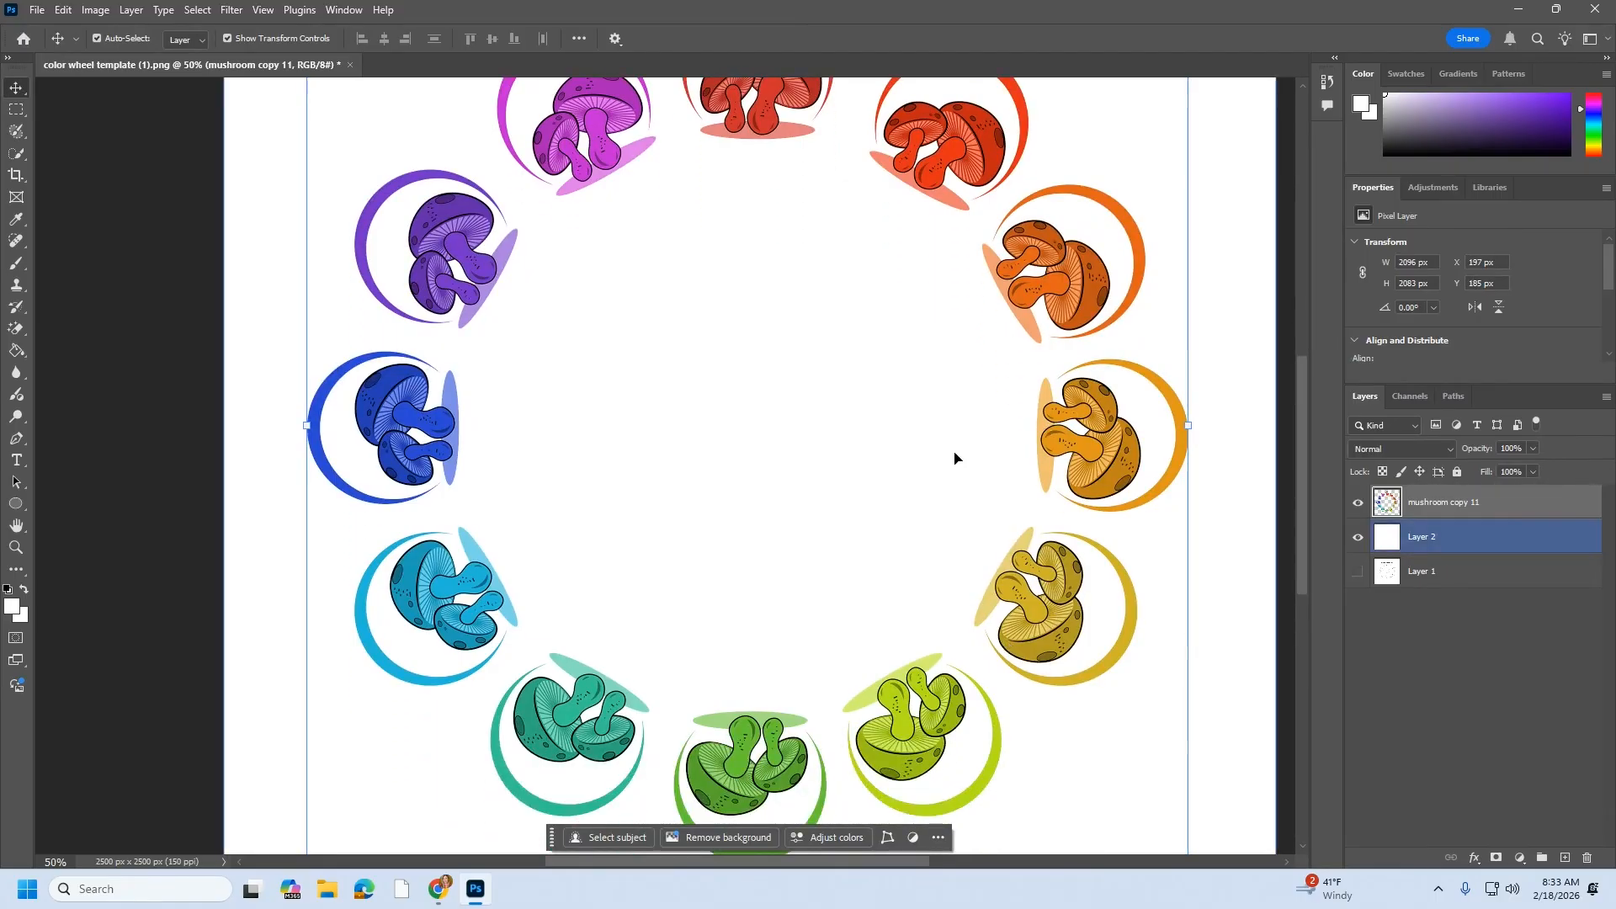
pyautogui.scroll(2, 575, 319)
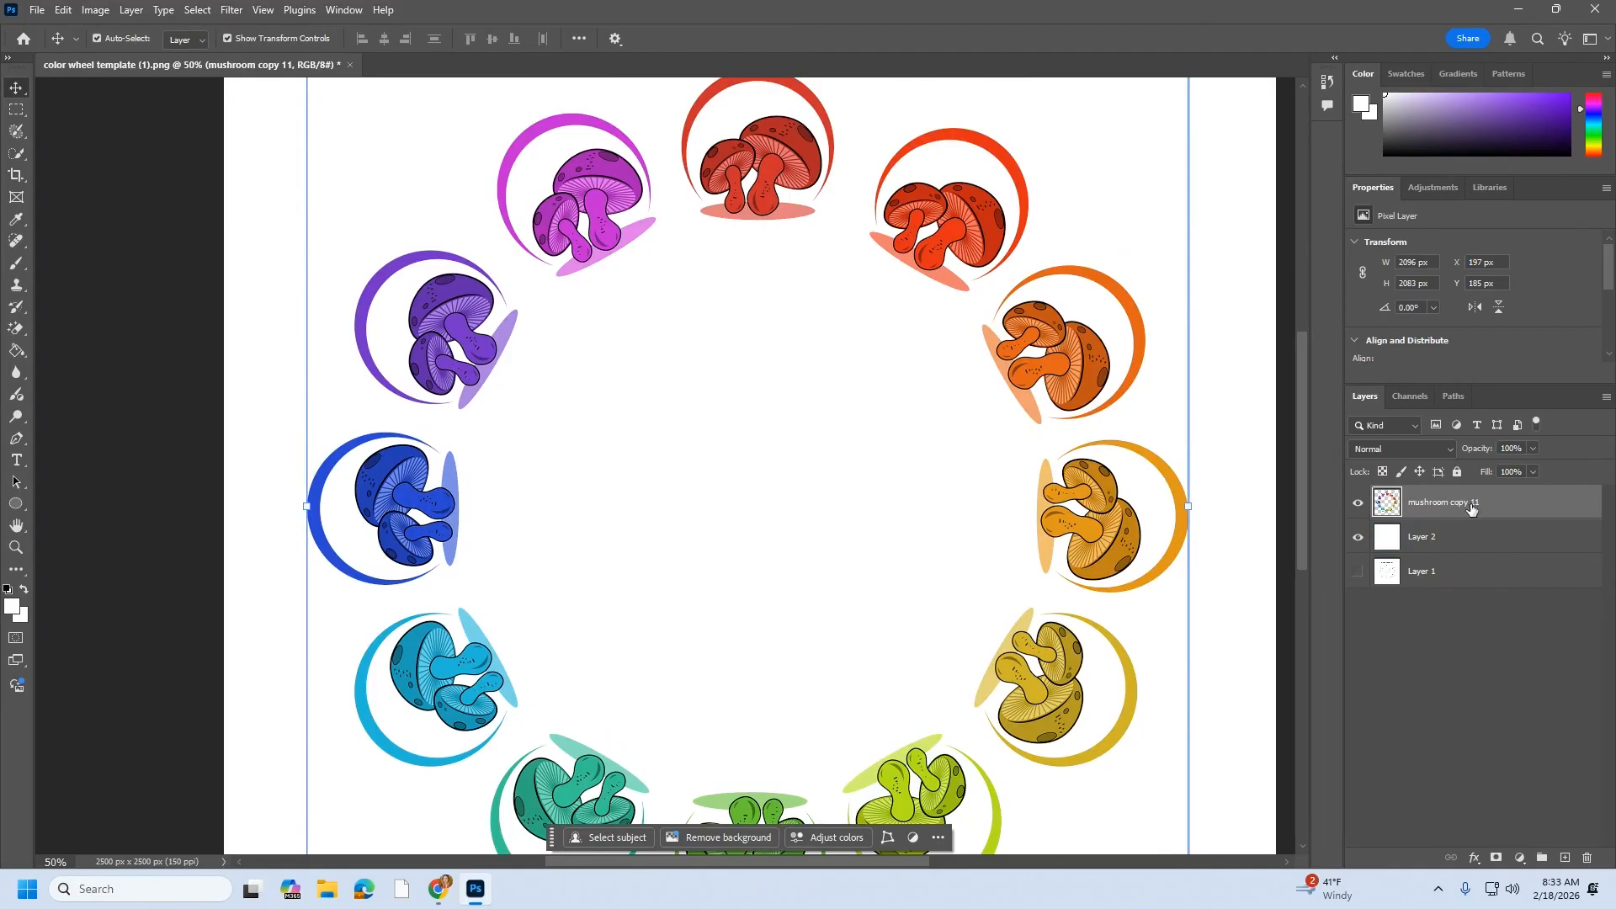
pyautogui.hotkey('ctrl', 'j')
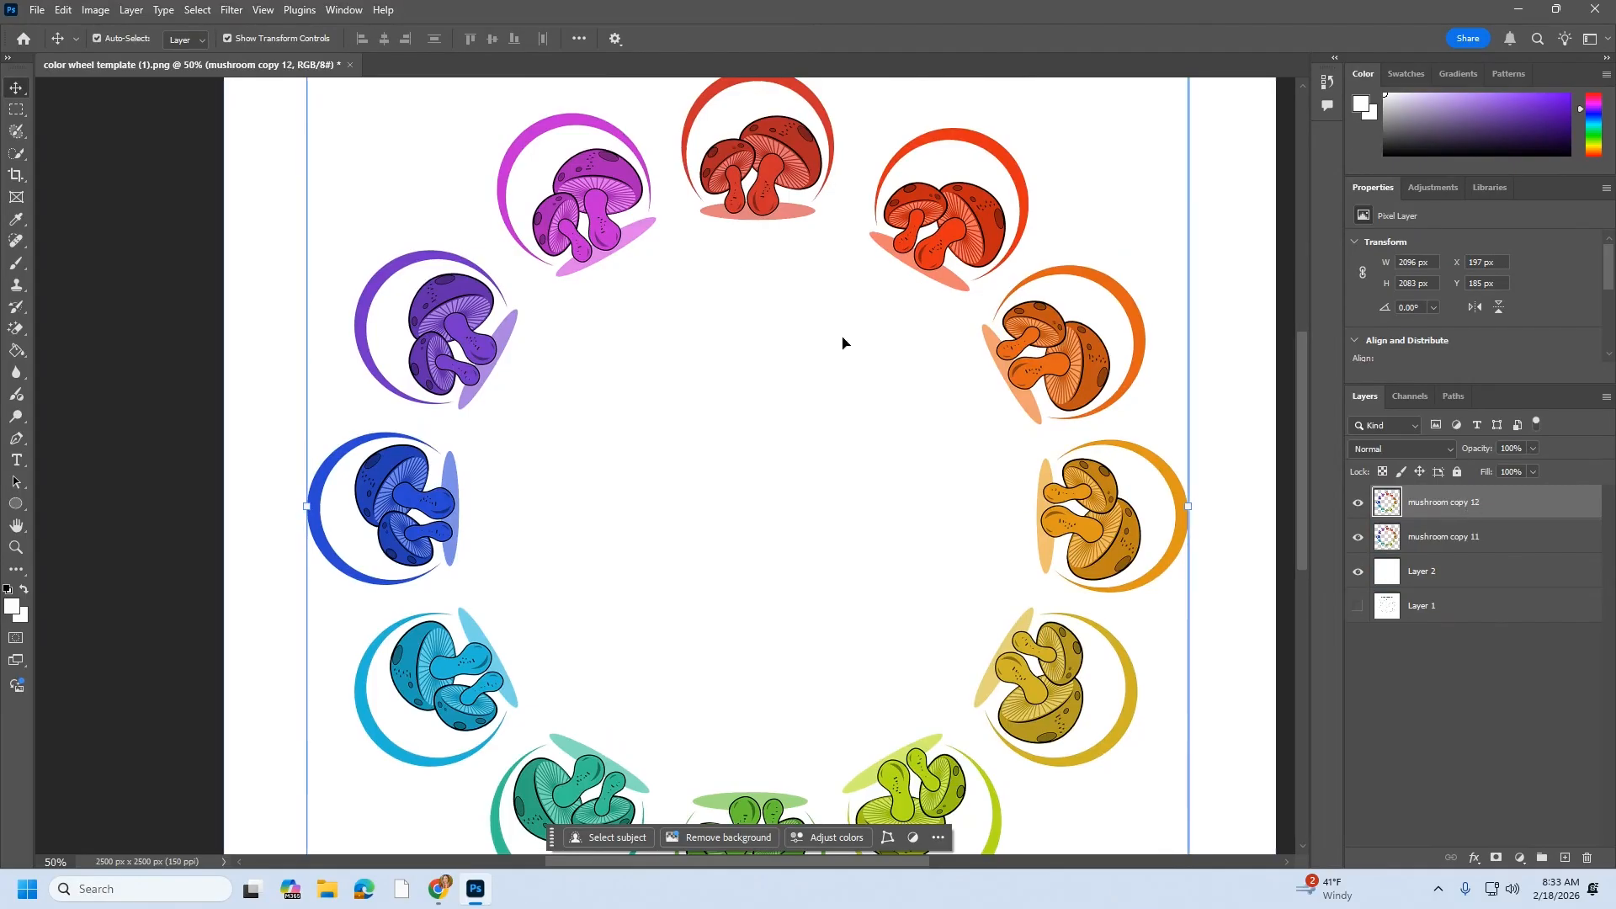
pyautogui.click(60, 11)
pyautogui.click(60, 17)
pyautogui.click(61, 14)
pyautogui.click(61, 11)
pyautogui.rightClick(1517, 511)
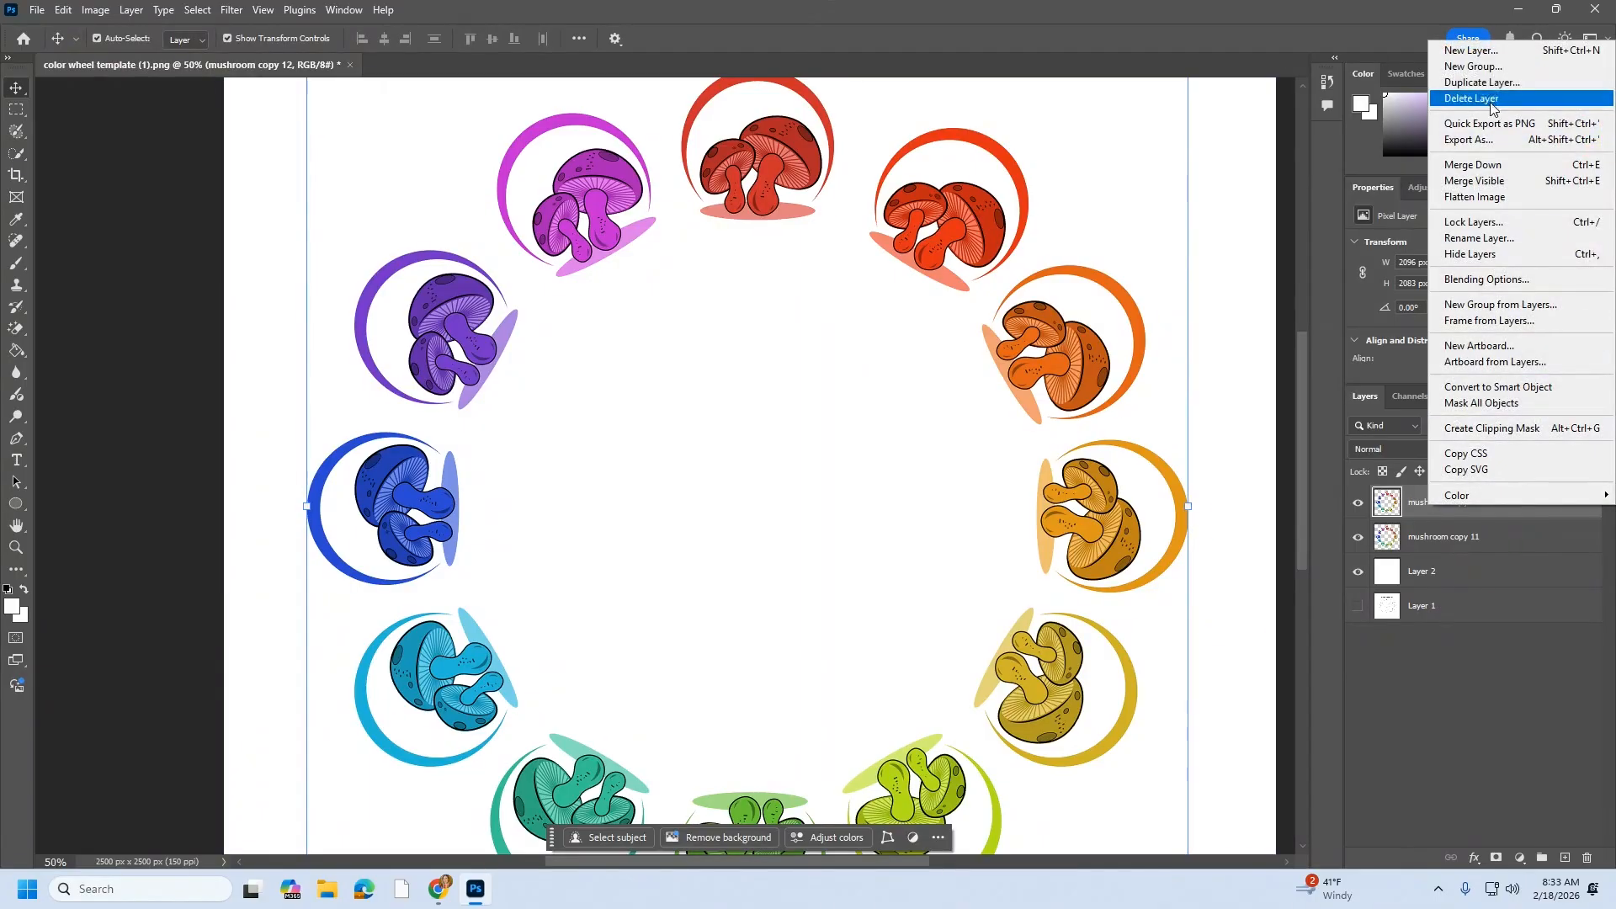
pyautogui.click(1405, 504)
pyautogui.scroll(2, 1086, 406)
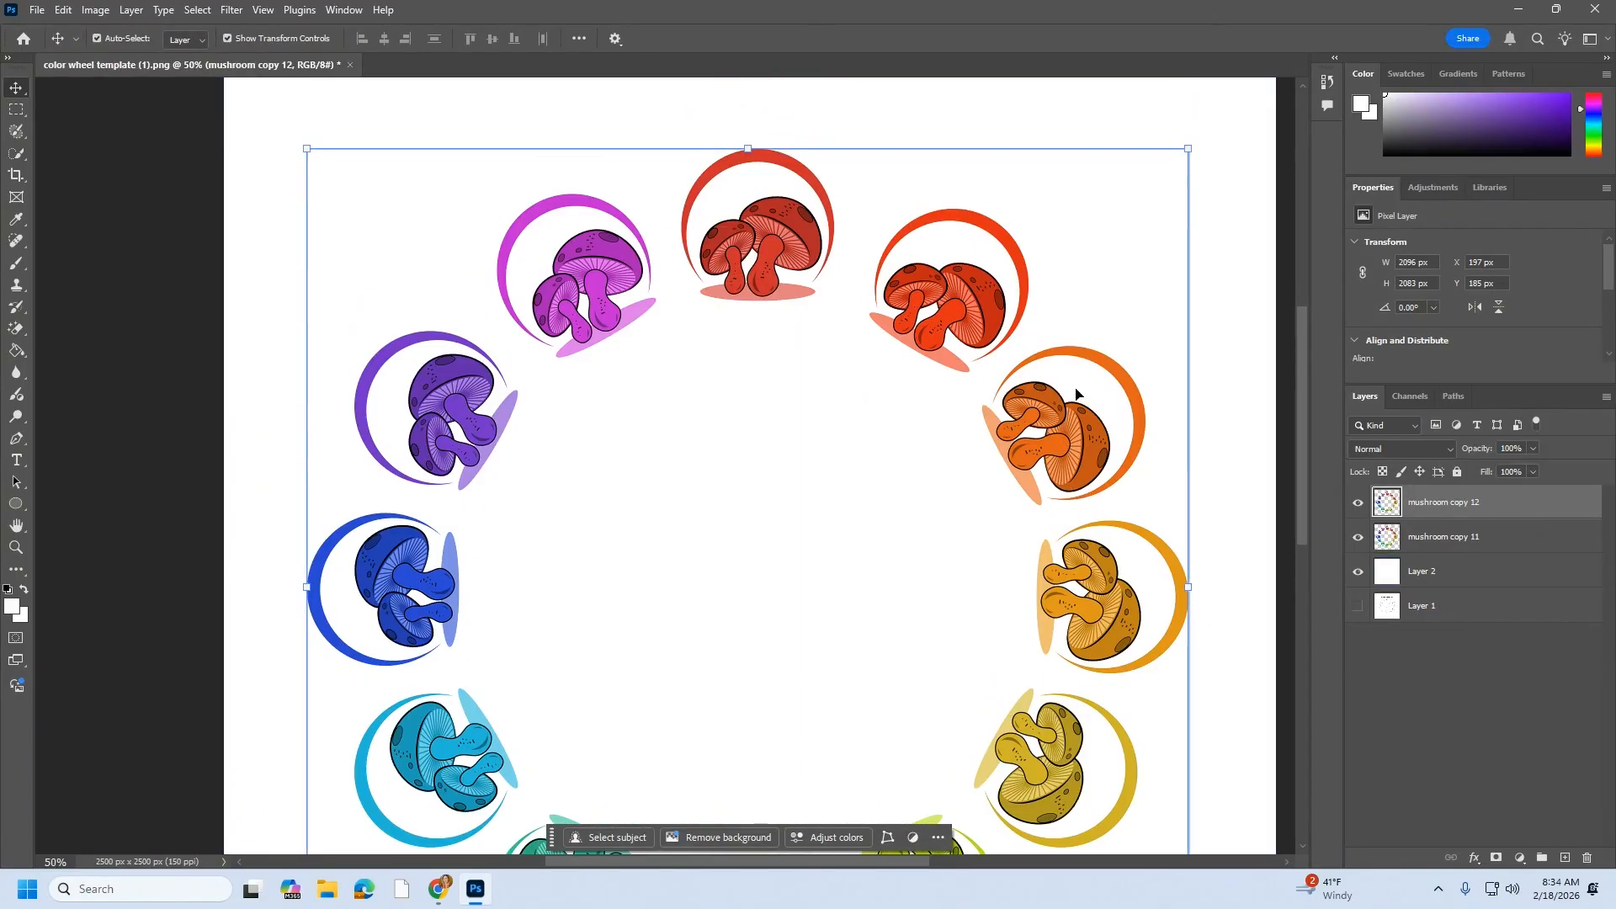
pyautogui.moveTo(1185, 150); pyautogui.dragTo(1020, 314)
pyautogui.moveTo(919, 559); pyautogui.dragTo(991, 477)
pyautogui.hotkey('ctrl', 'z')
pyautogui.hotkey('ctrl', 'z')
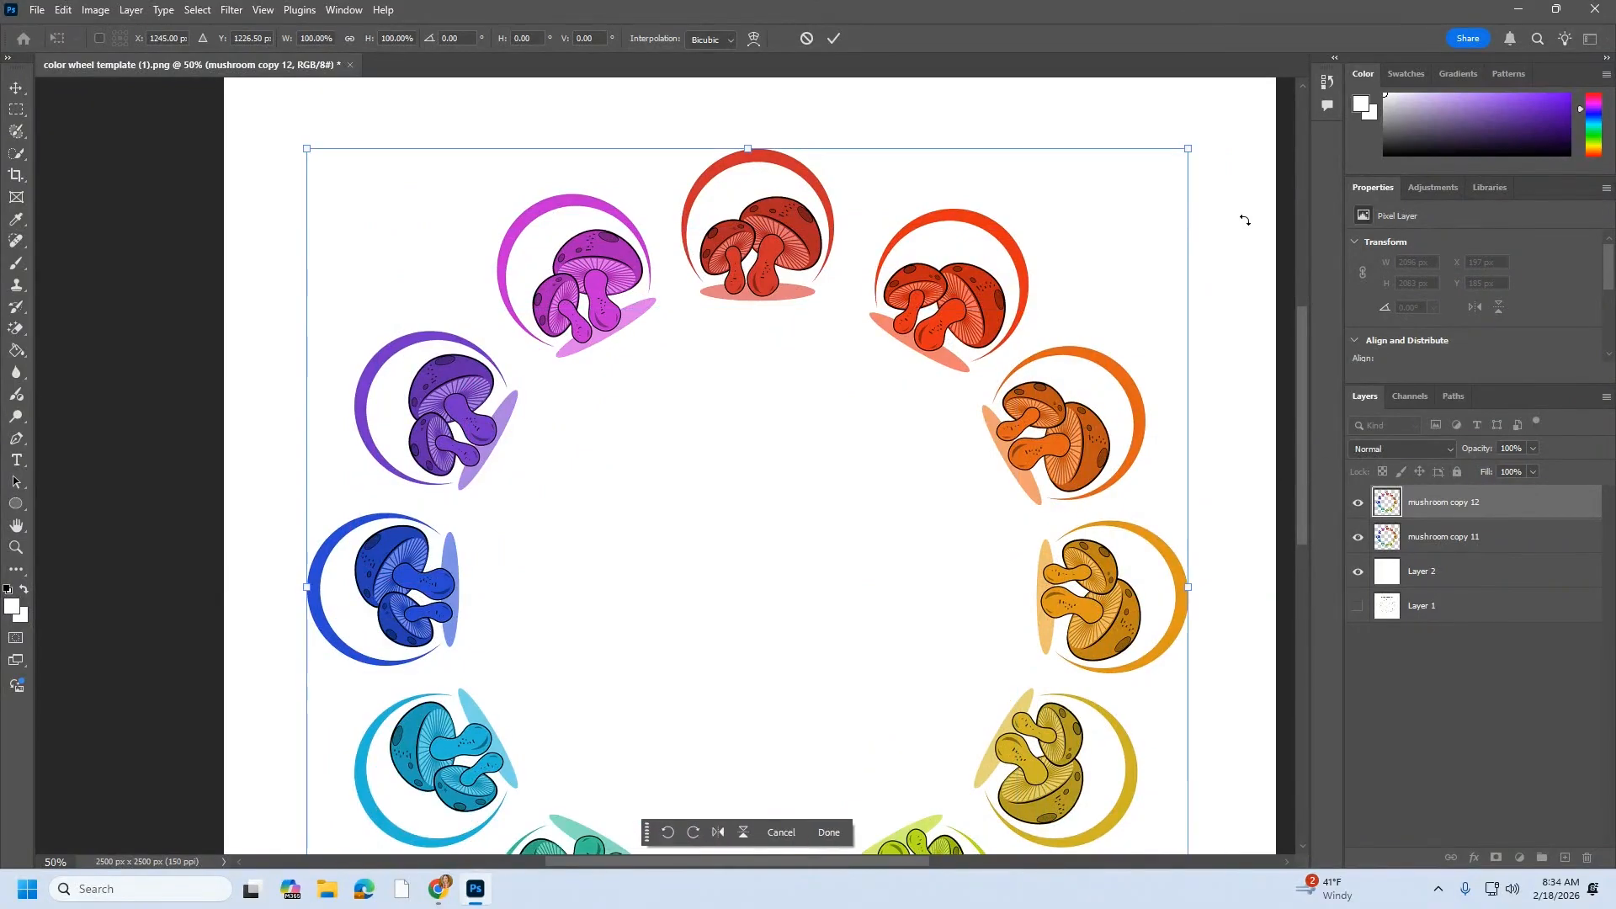
# Scale the duplicate ring down to about 1411 × 1402 px, center it inside the original ring, and rename its layer "tints"
pyautogui.moveTo(1189, 148); pyautogui.dragTo(900, 435)
pyautogui.moveTo(776, 613); pyautogui.dragTo(926, 482)
pyautogui.doubleClick(1459, 503)
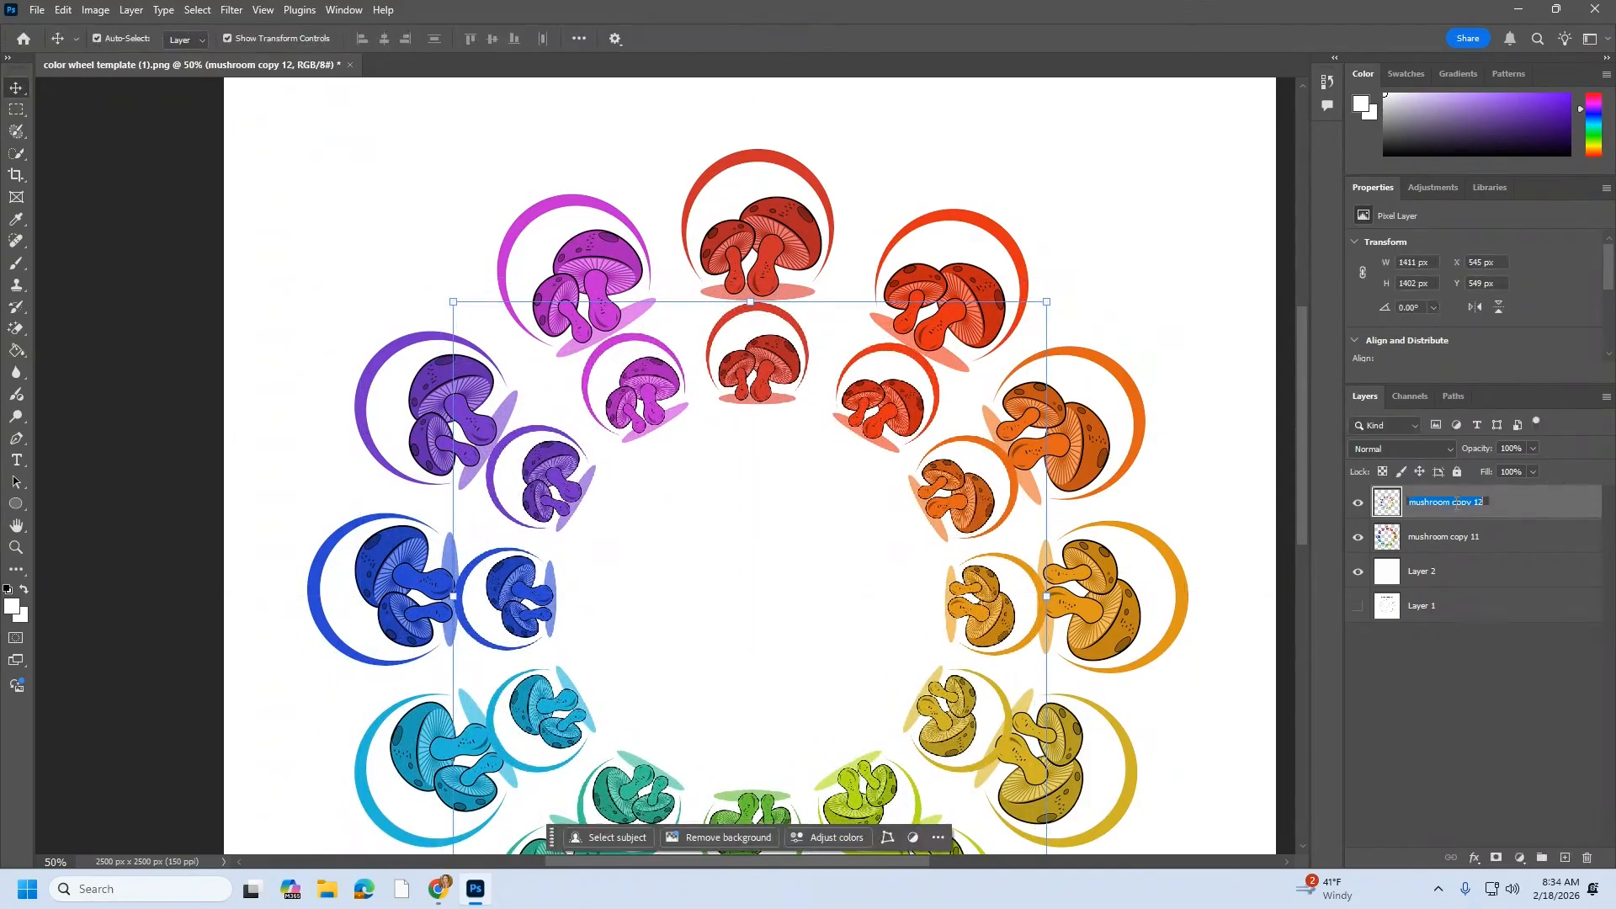
pyautogui.write('tints')
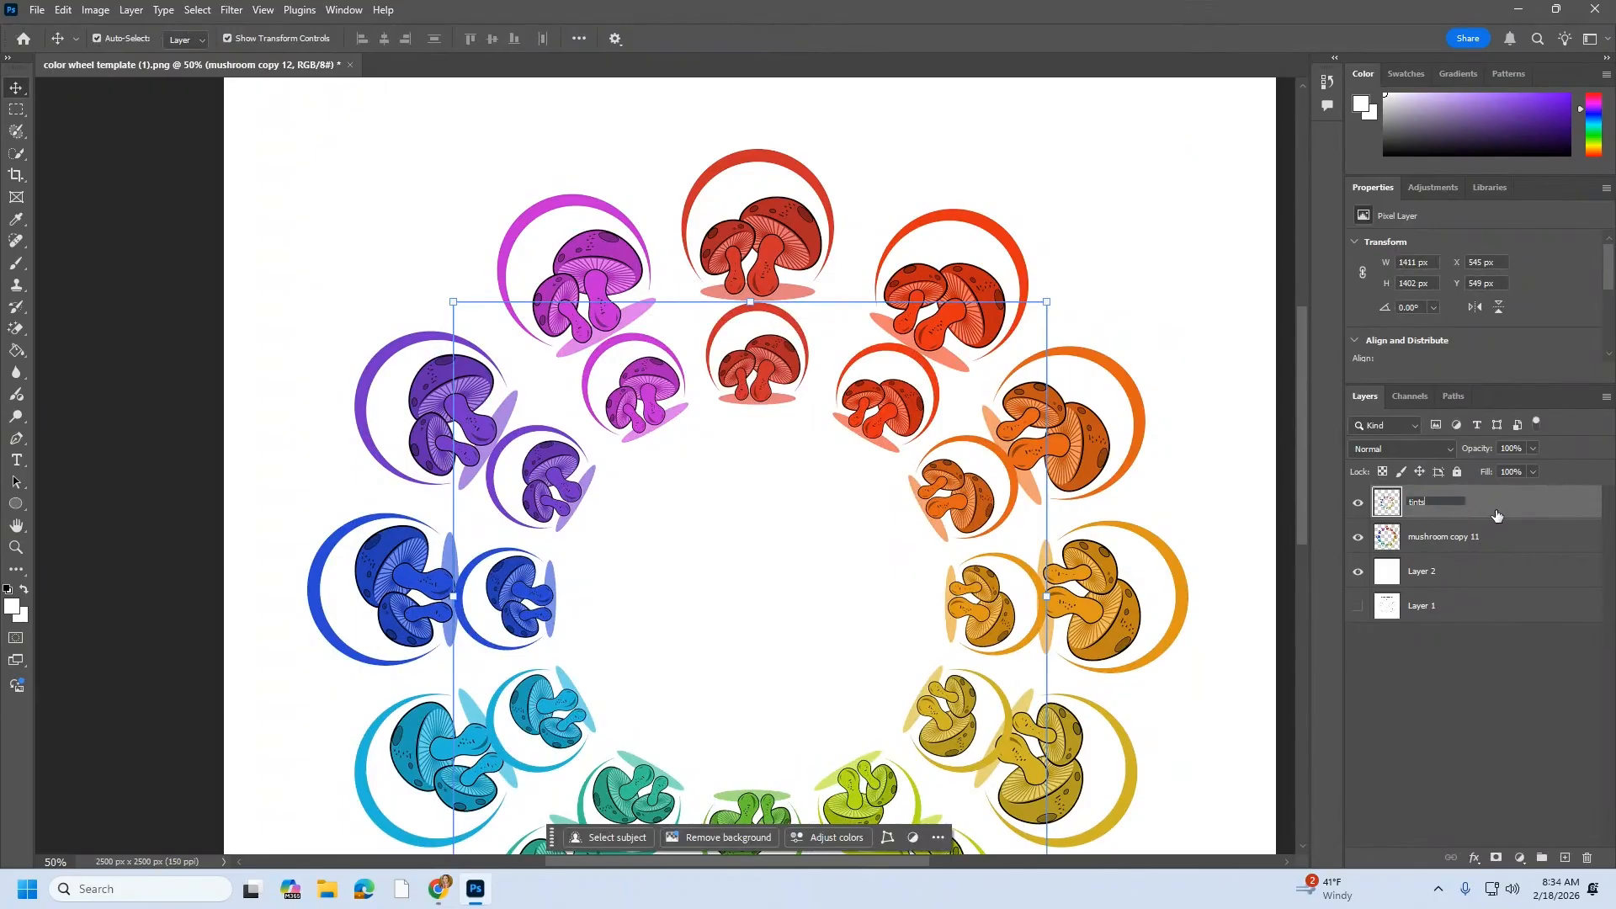
pyautogui.press('Return')
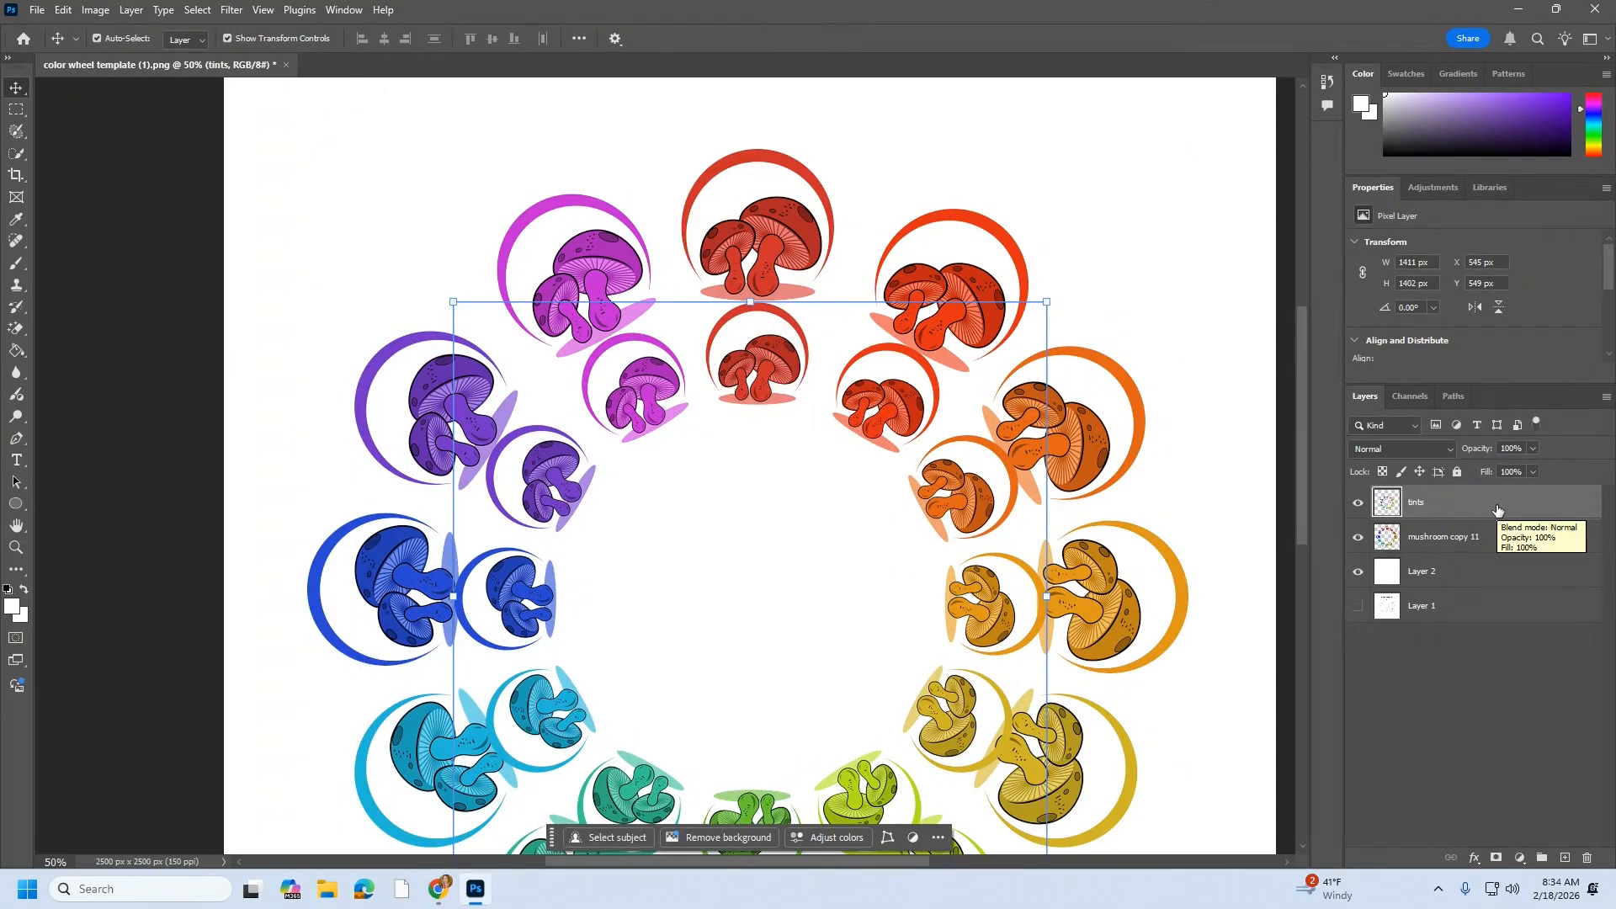
# Duplicate the tints layer within the same document, keeping the suggested name
pyautogui.rightClick(1497, 507)
pyautogui.click(1474, 82)
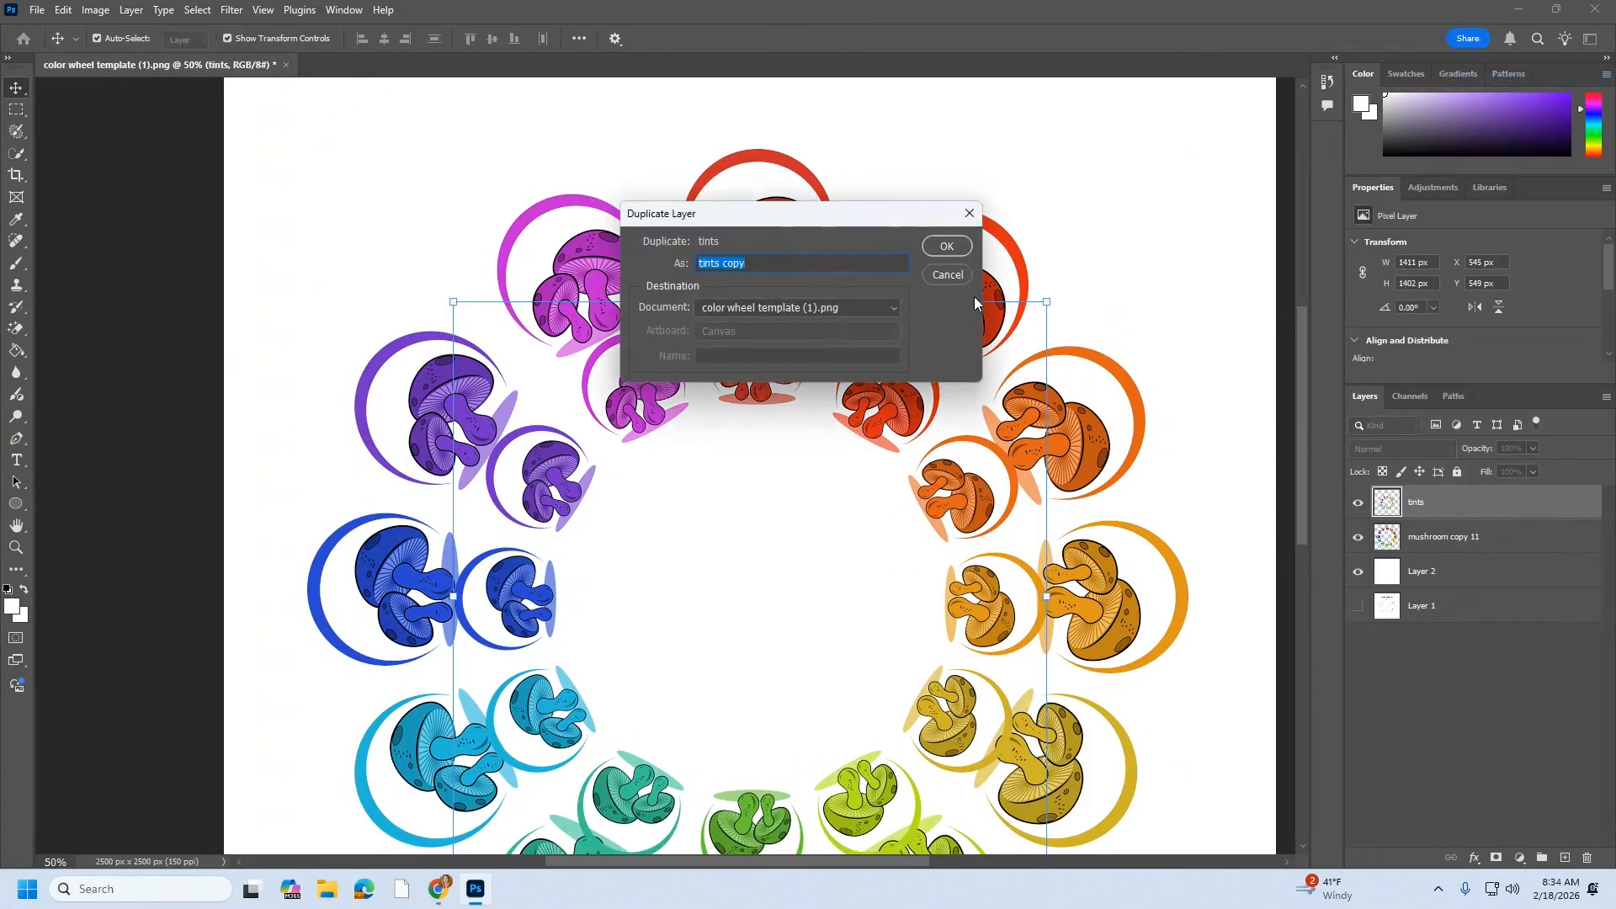
pyautogui.click(943, 246)
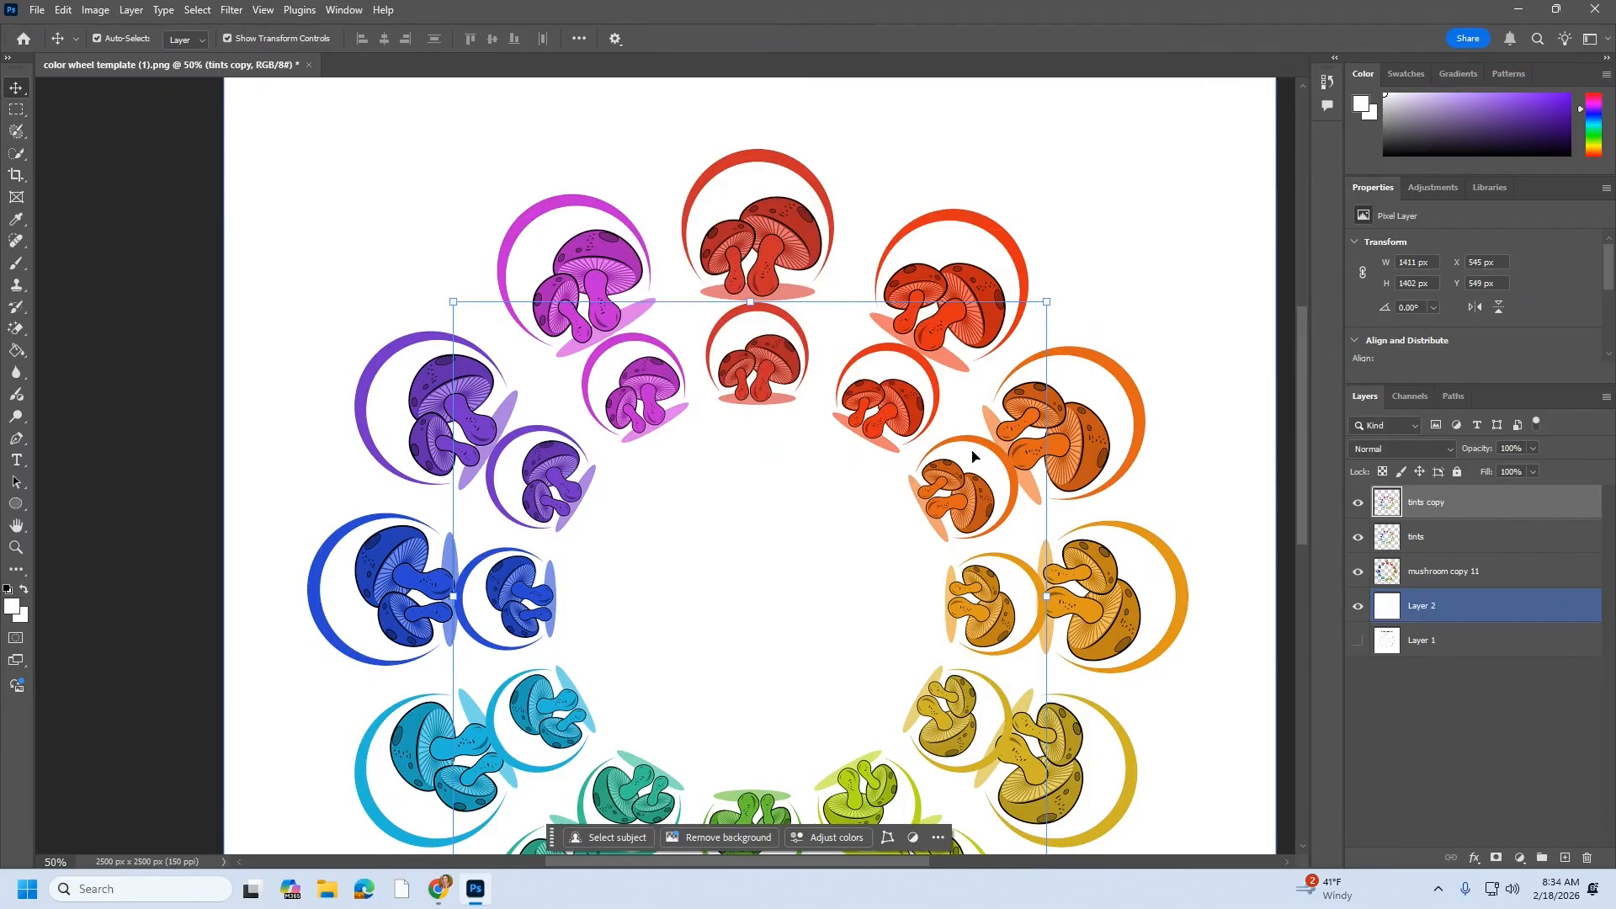
# Scale the copied tints ring to about 67% and center it inside the tints ring as a third, innermost ring
pyautogui.moveTo(1045, 298); pyautogui.dragTo(909, 441)
pyautogui.moveTo(836, 642); pyautogui.dragTo(913, 576)
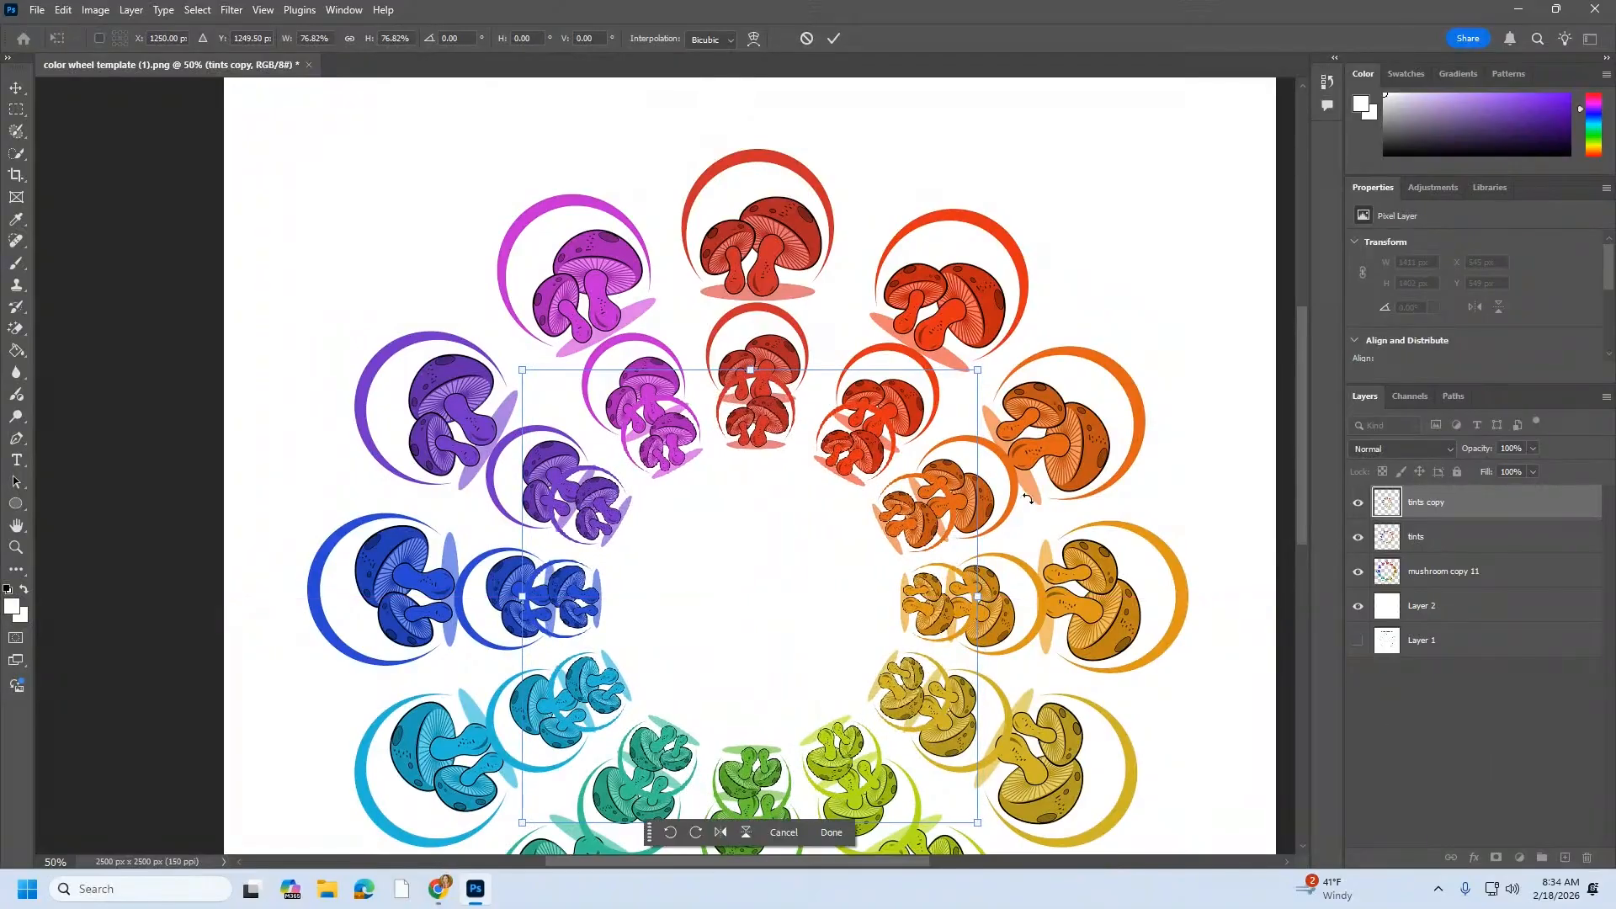
pyautogui.moveTo(977, 368); pyautogui.dragTo(946, 420)
pyautogui.moveTo(880, 608); pyautogui.dragTo(920, 603)
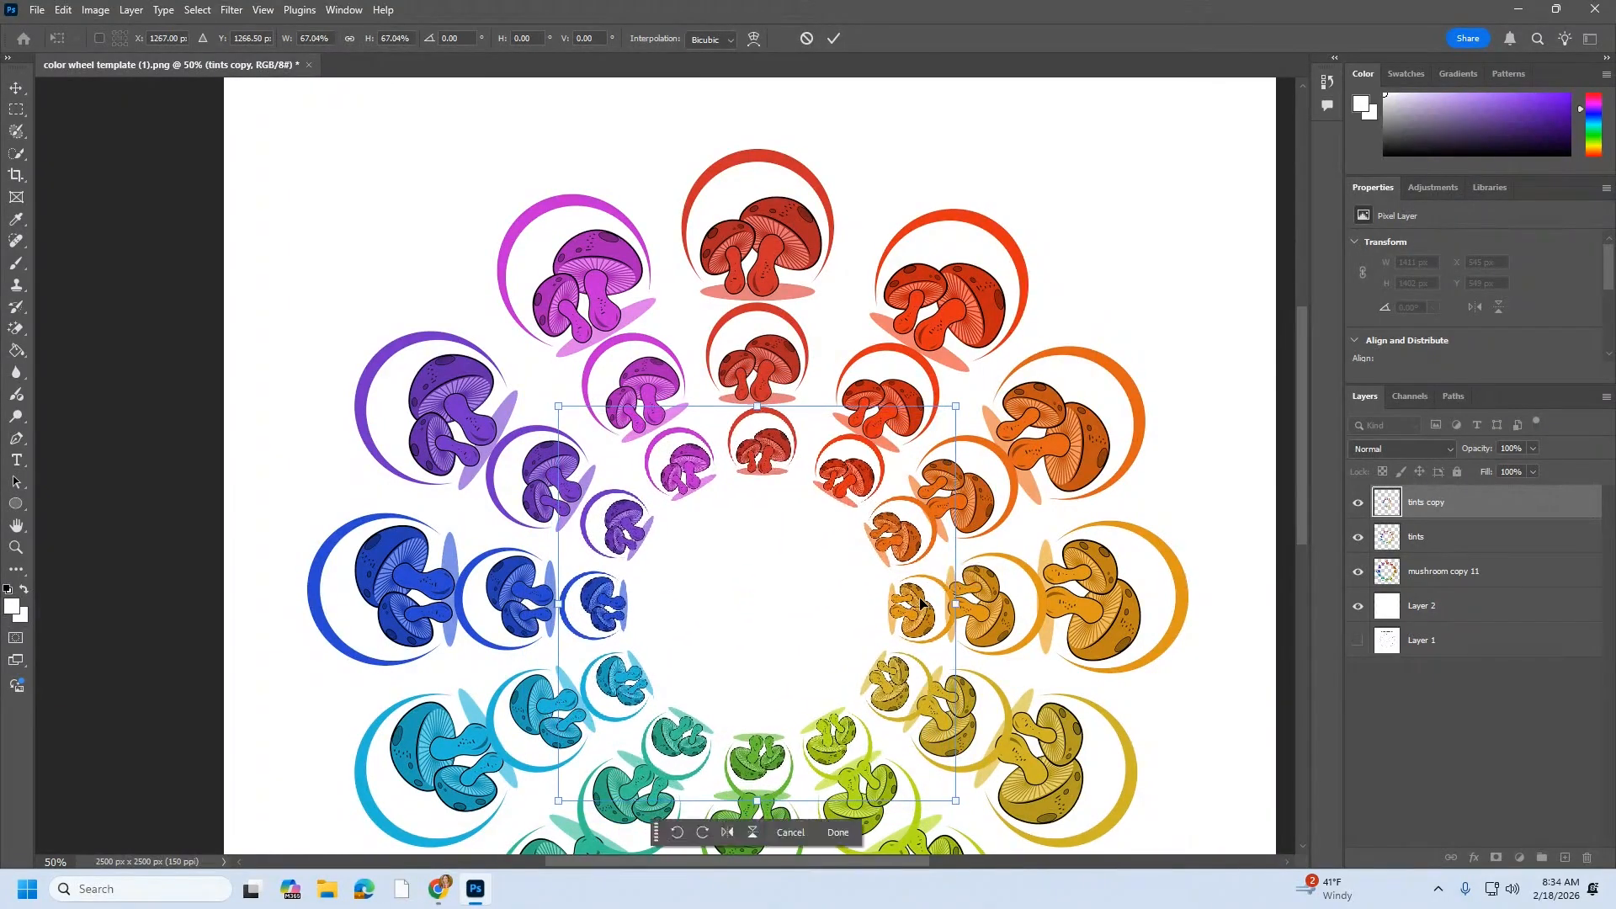
pyautogui.press('Left')
pyautogui.press('Left')
pyautogui.press('Left')
pyautogui.press('Left')
pyautogui.press('Left')
pyautogui.press('Left')
pyautogui.press('Left')
pyautogui.press('Left')
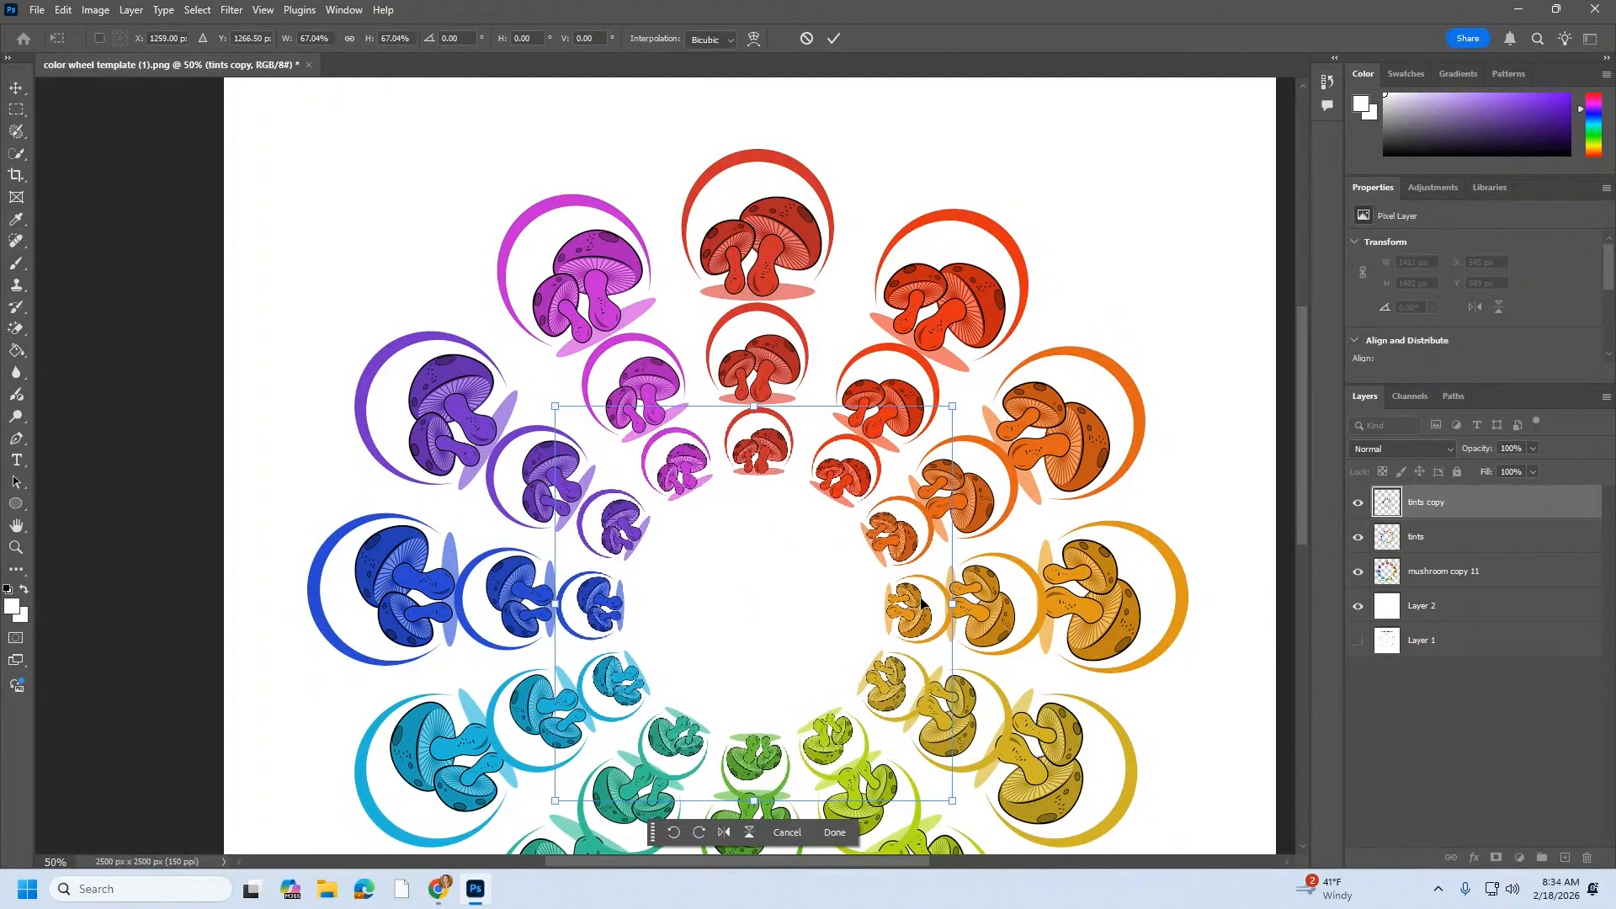
# Apply the transform and rename the innermost ring's layer "shades"
pyautogui.scroll(-2, 916, 457)
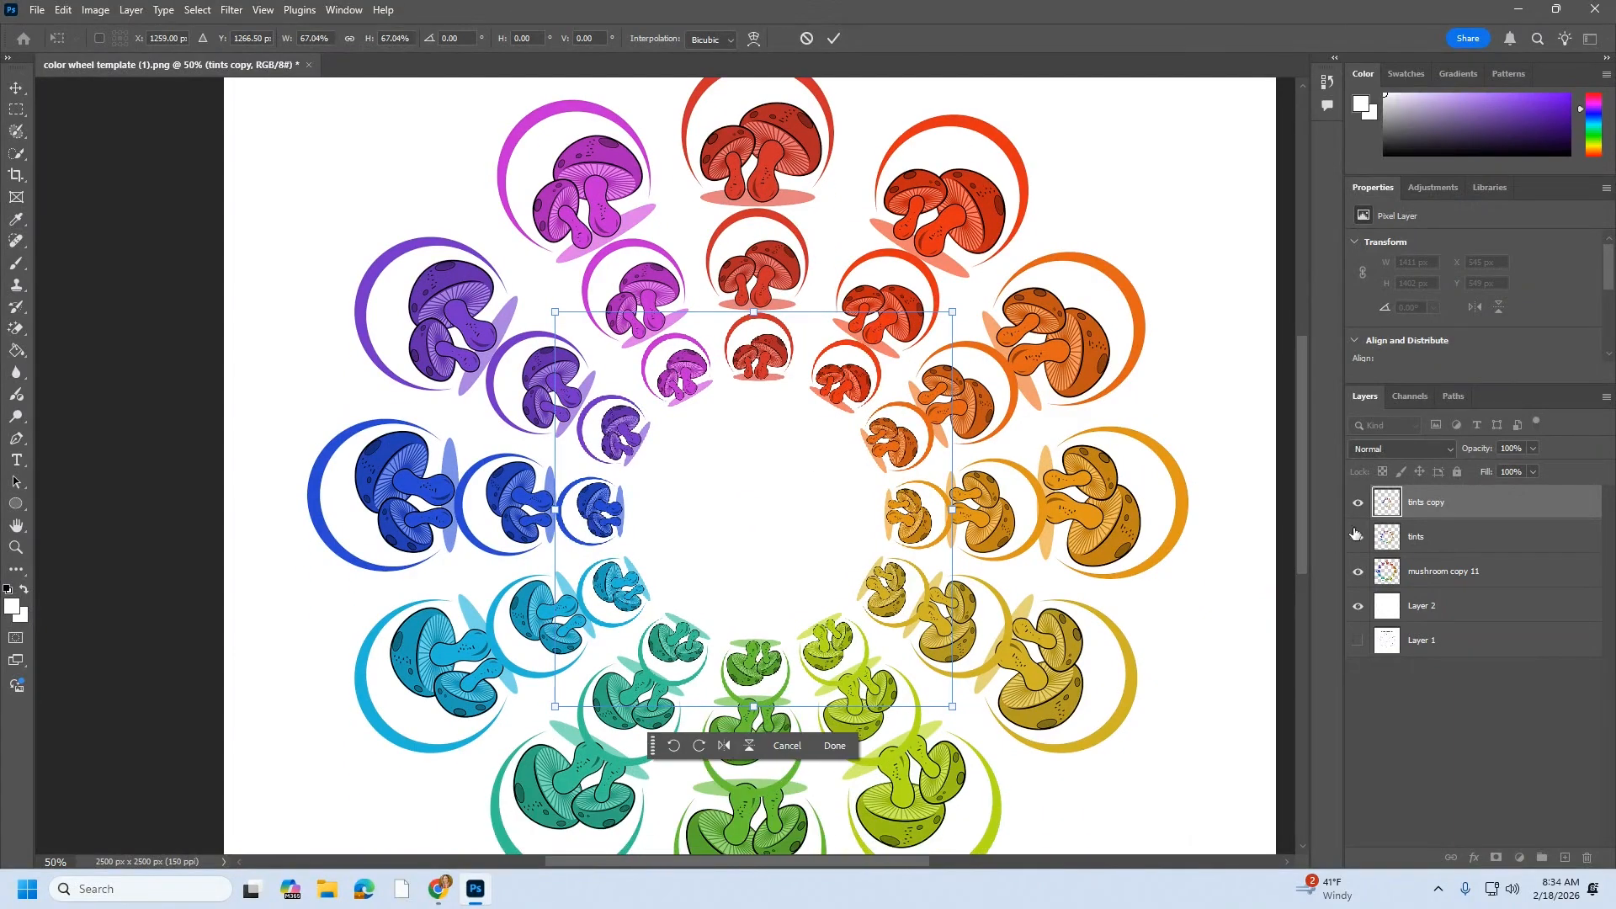
pyautogui.doubleClick(1424, 501)
pyautogui.write('shades')
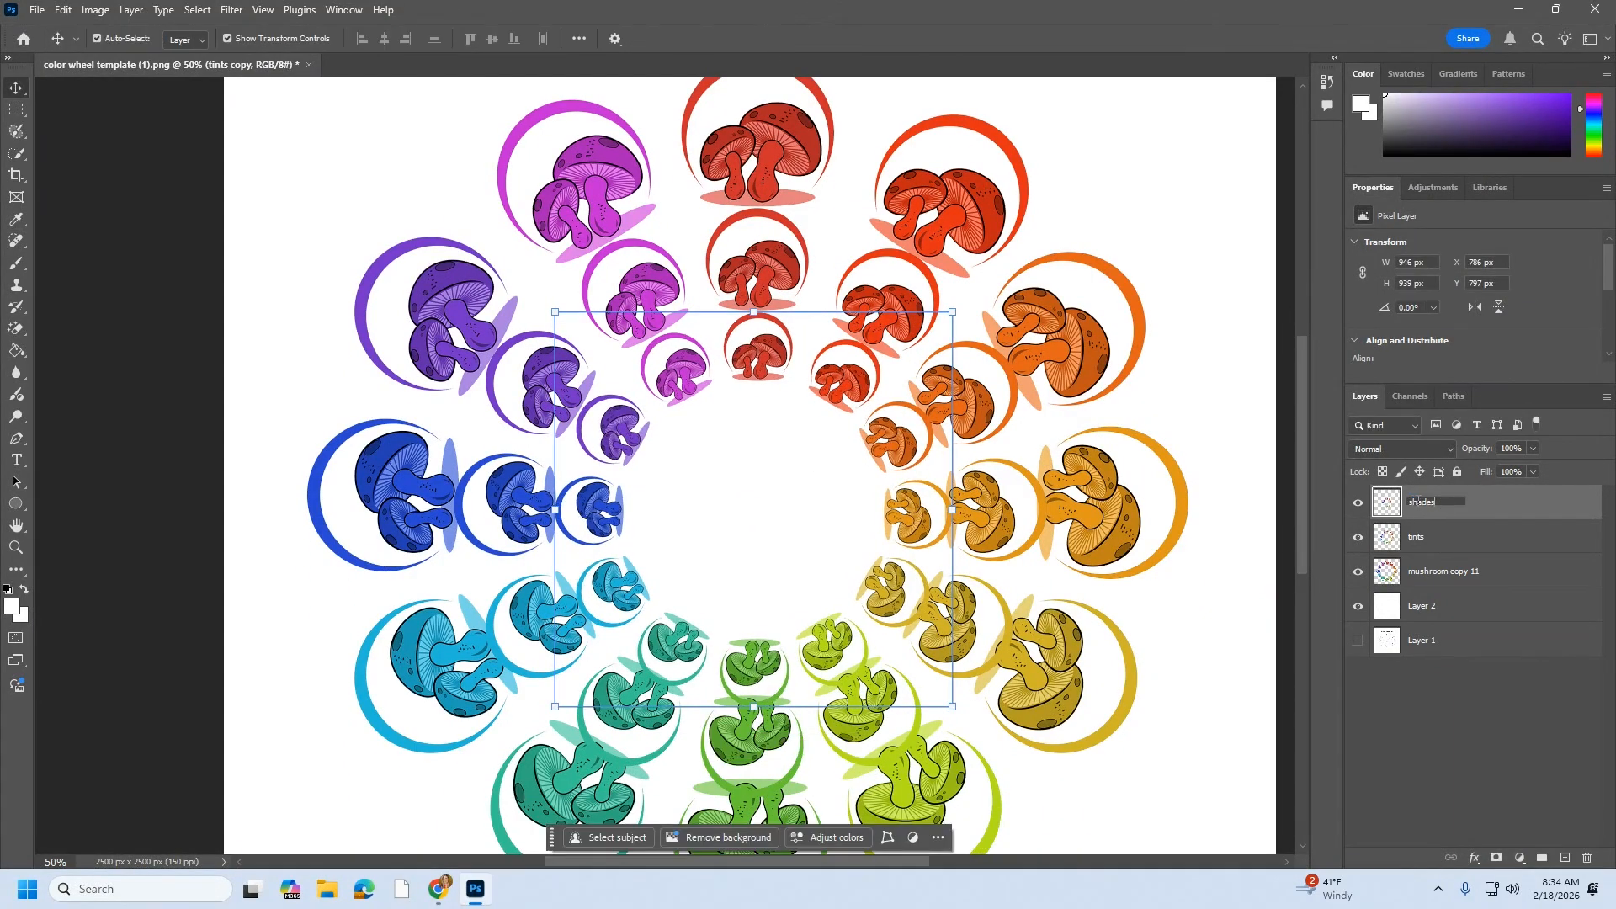
pyautogui.press('Return')
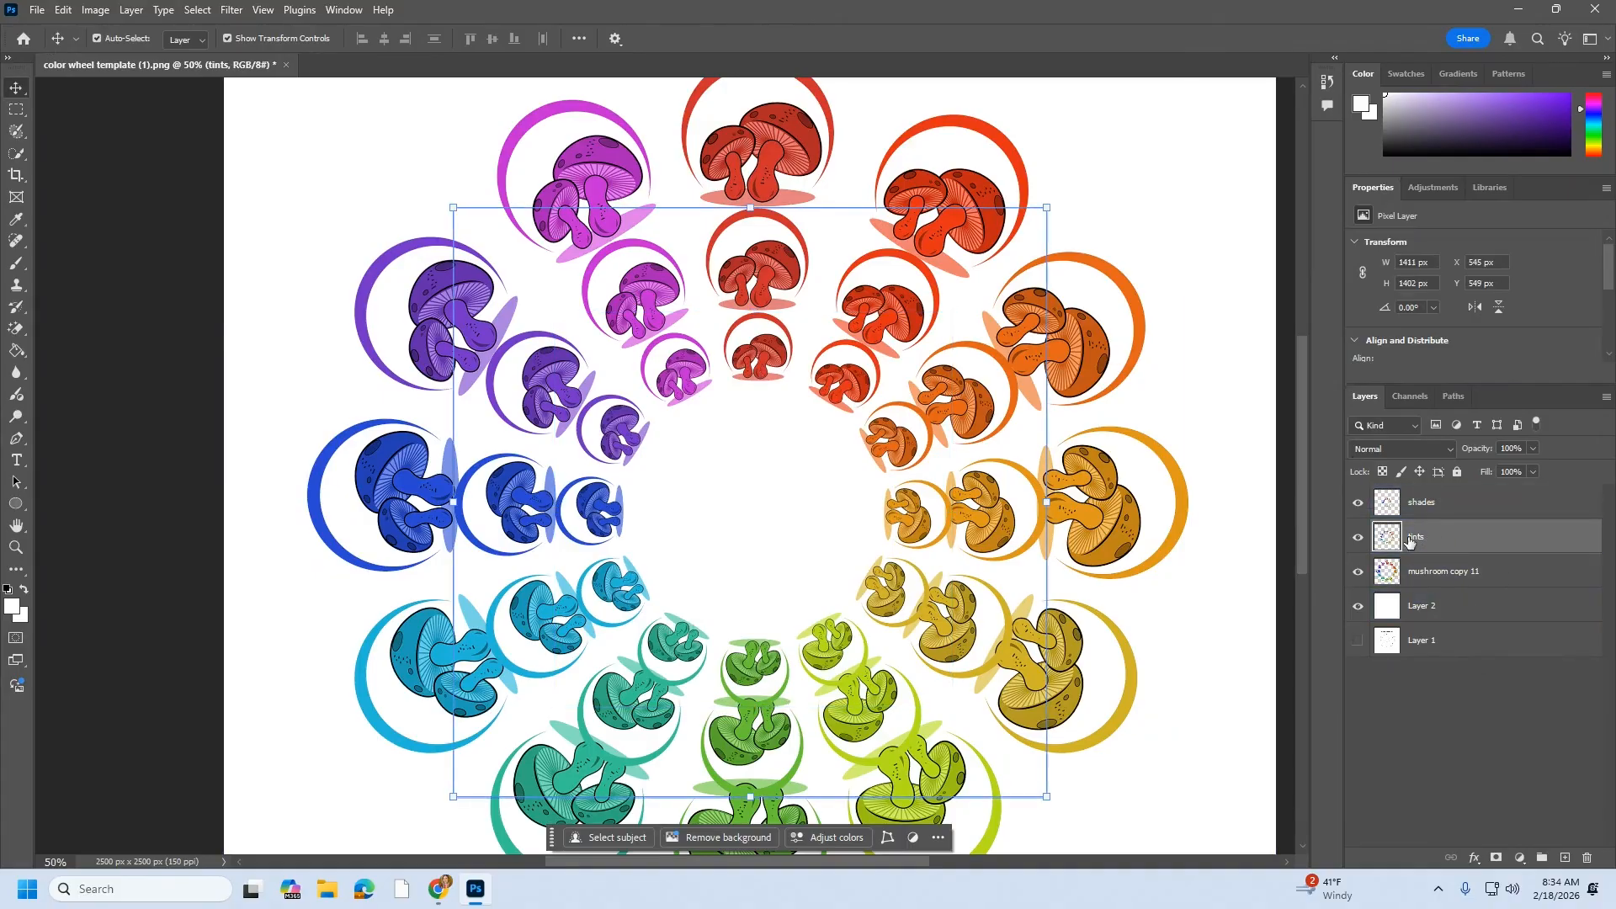
pyautogui.click(95, 11)
pyautogui.moveTo(118, 56)
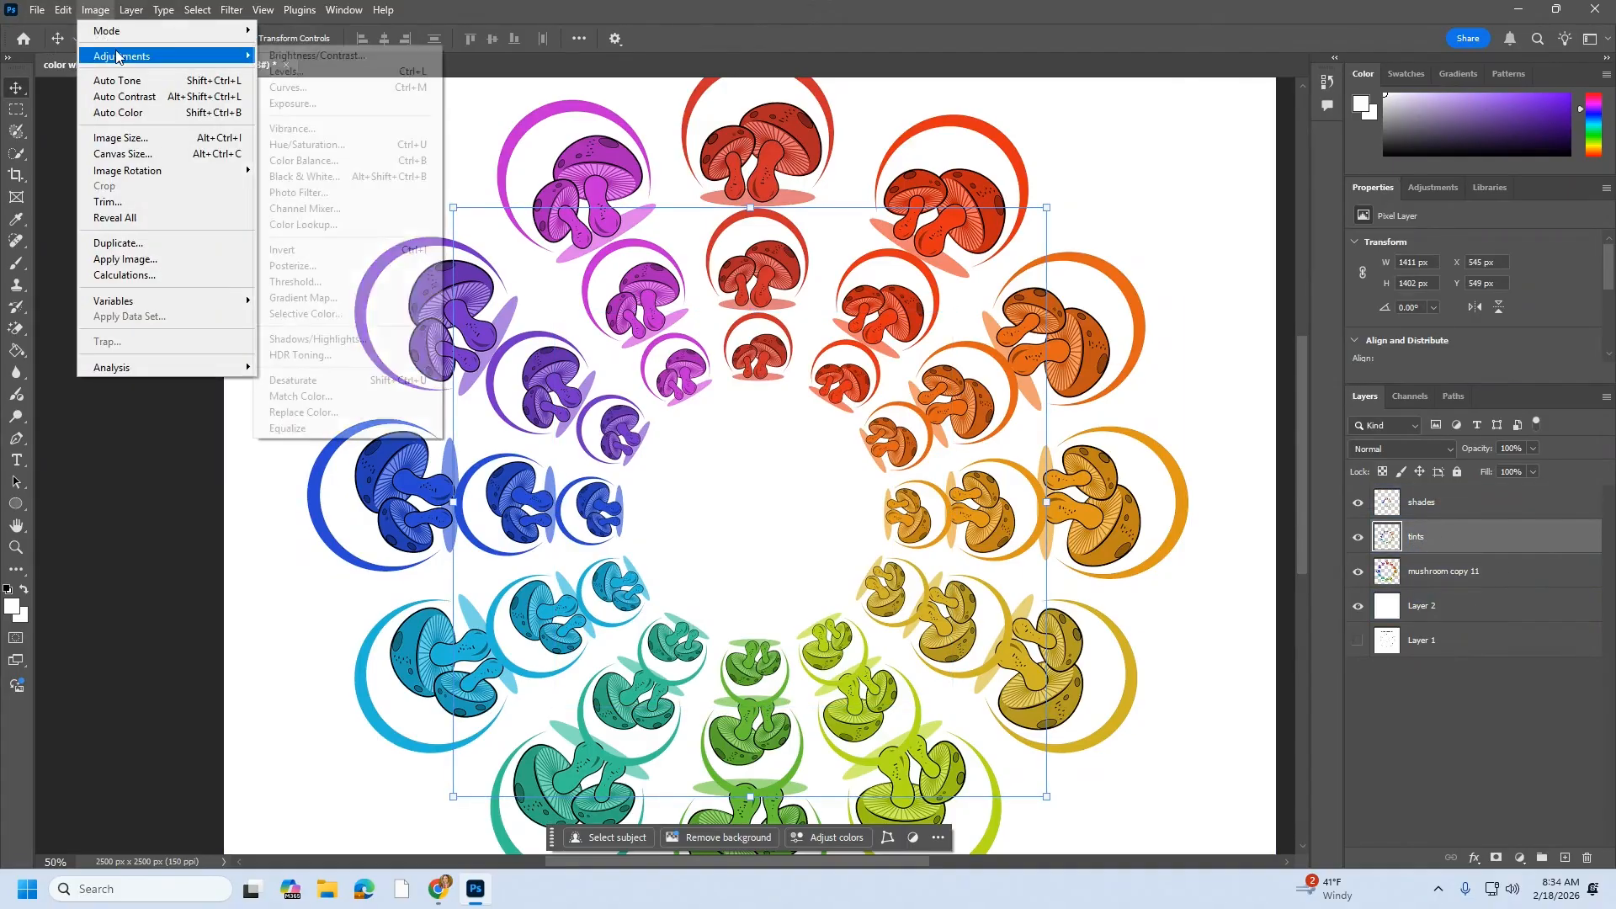
pyautogui.click(356, 147)
pyautogui.moveTo(653, 402); pyautogui.dragTo(684, 401)
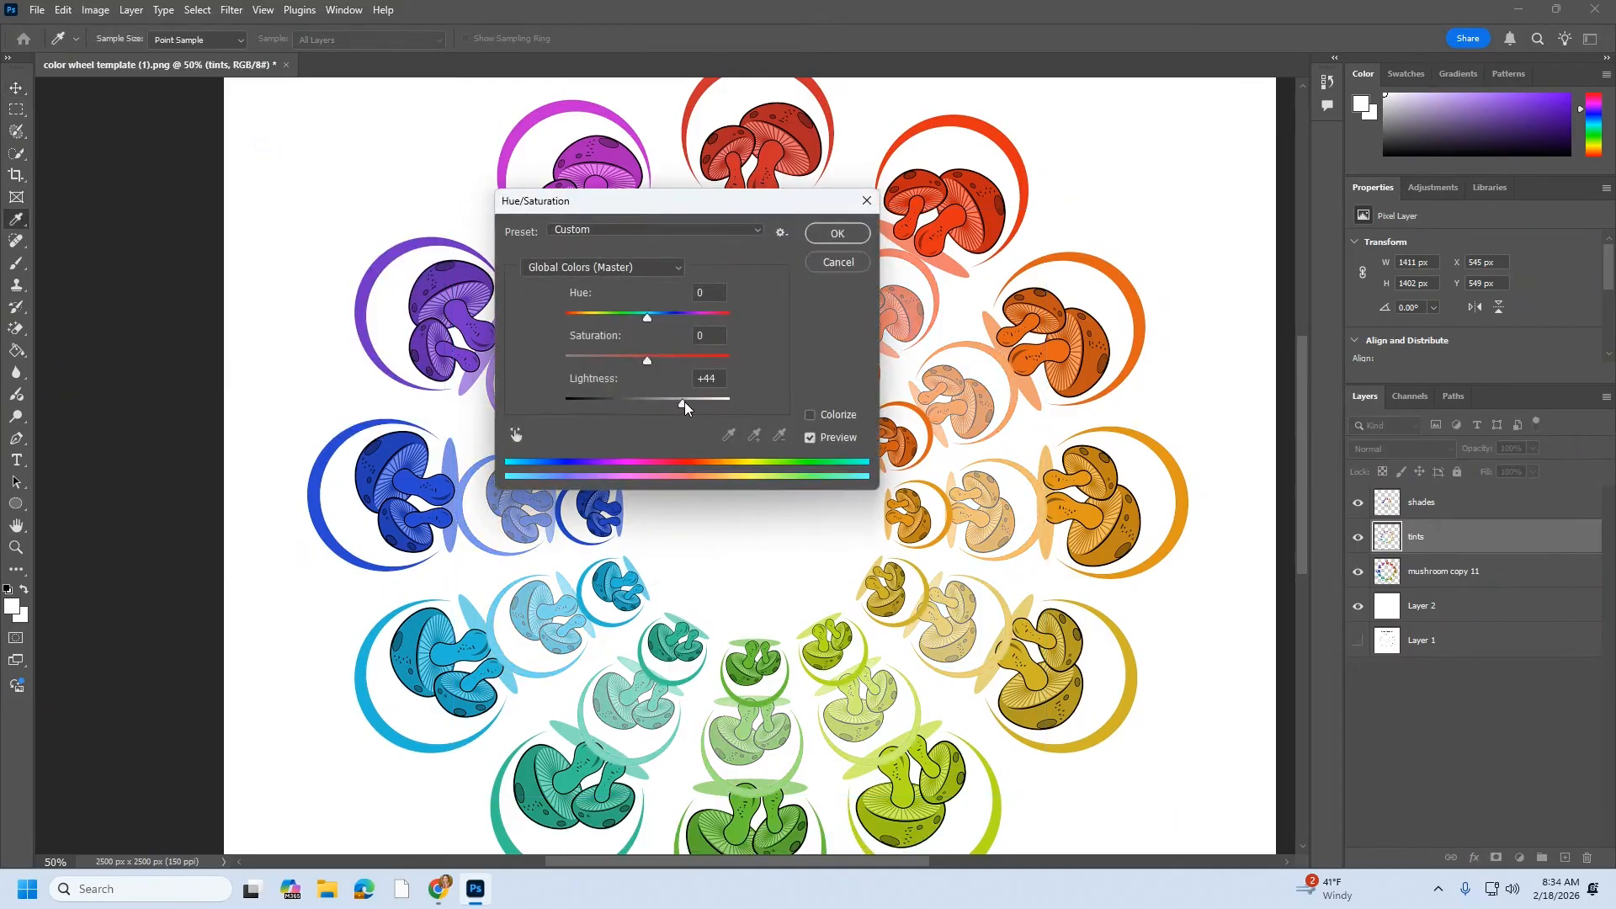
pyautogui.moveTo(729, 212); pyautogui.dragTo(659, 186)
pyautogui.click(767, 237)
# Brighten the middle ring on the tints layer with a Brightness/Contrast adjustment
pyautogui.click(95, 9)
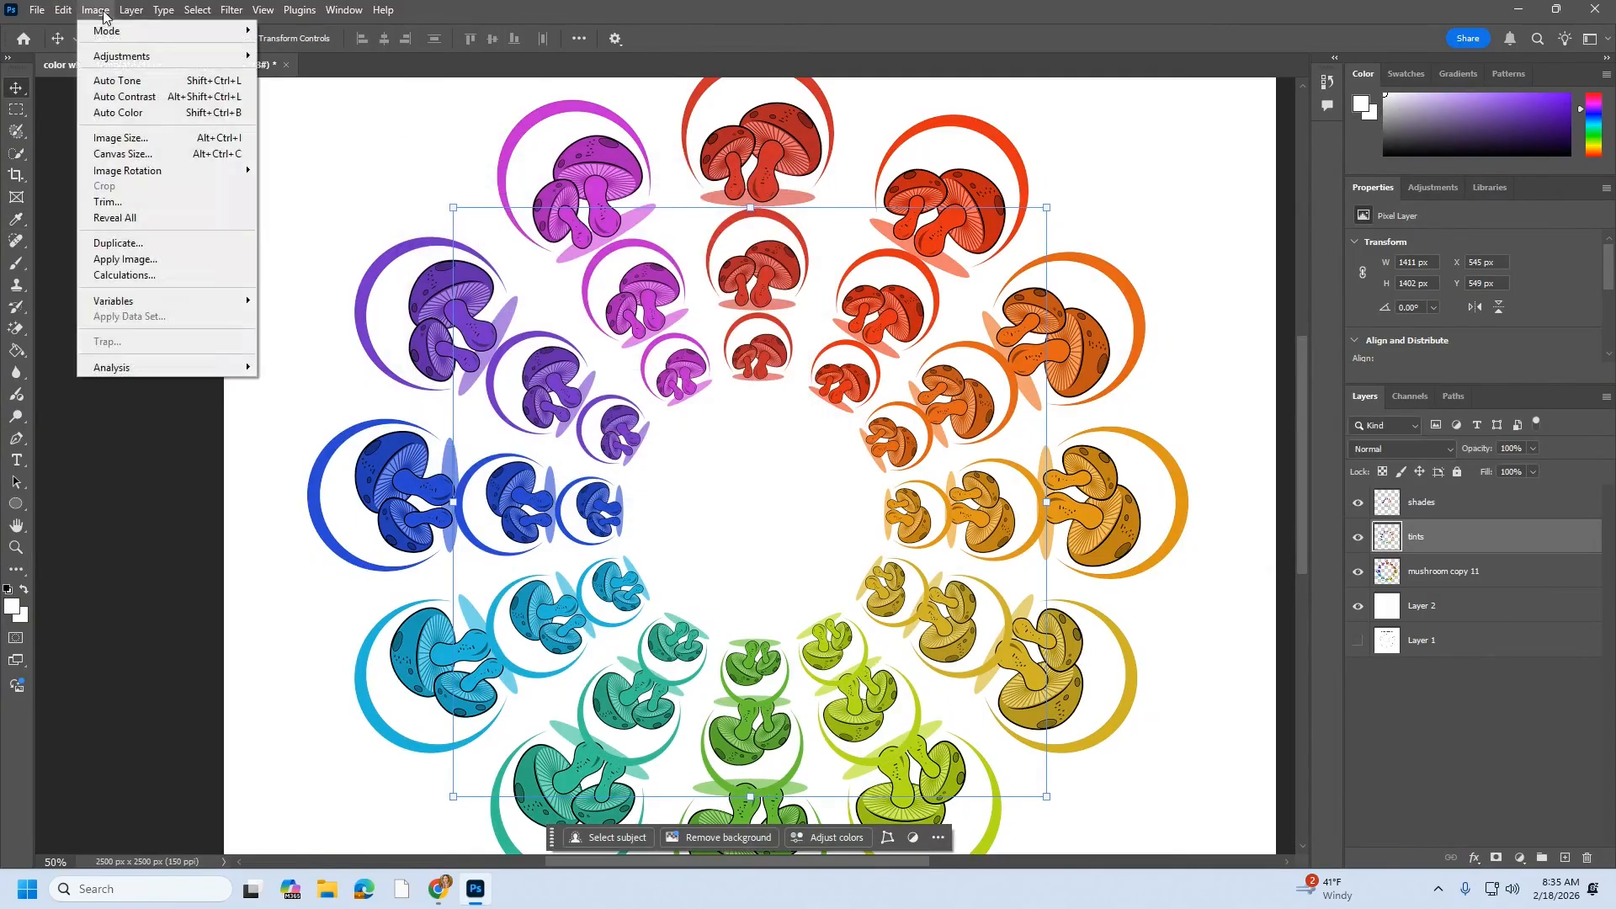
pyautogui.moveTo(171, 65)
pyautogui.click(313, 56)
pyautogui.moveTo(775, 419); pyautogui.dragTo(727, 464)
pyautogui.click(913, 397)
pyautogui.click(95, 9)
pyautogui.moveTo(127, 55)
pyautogui.click(272, 72)
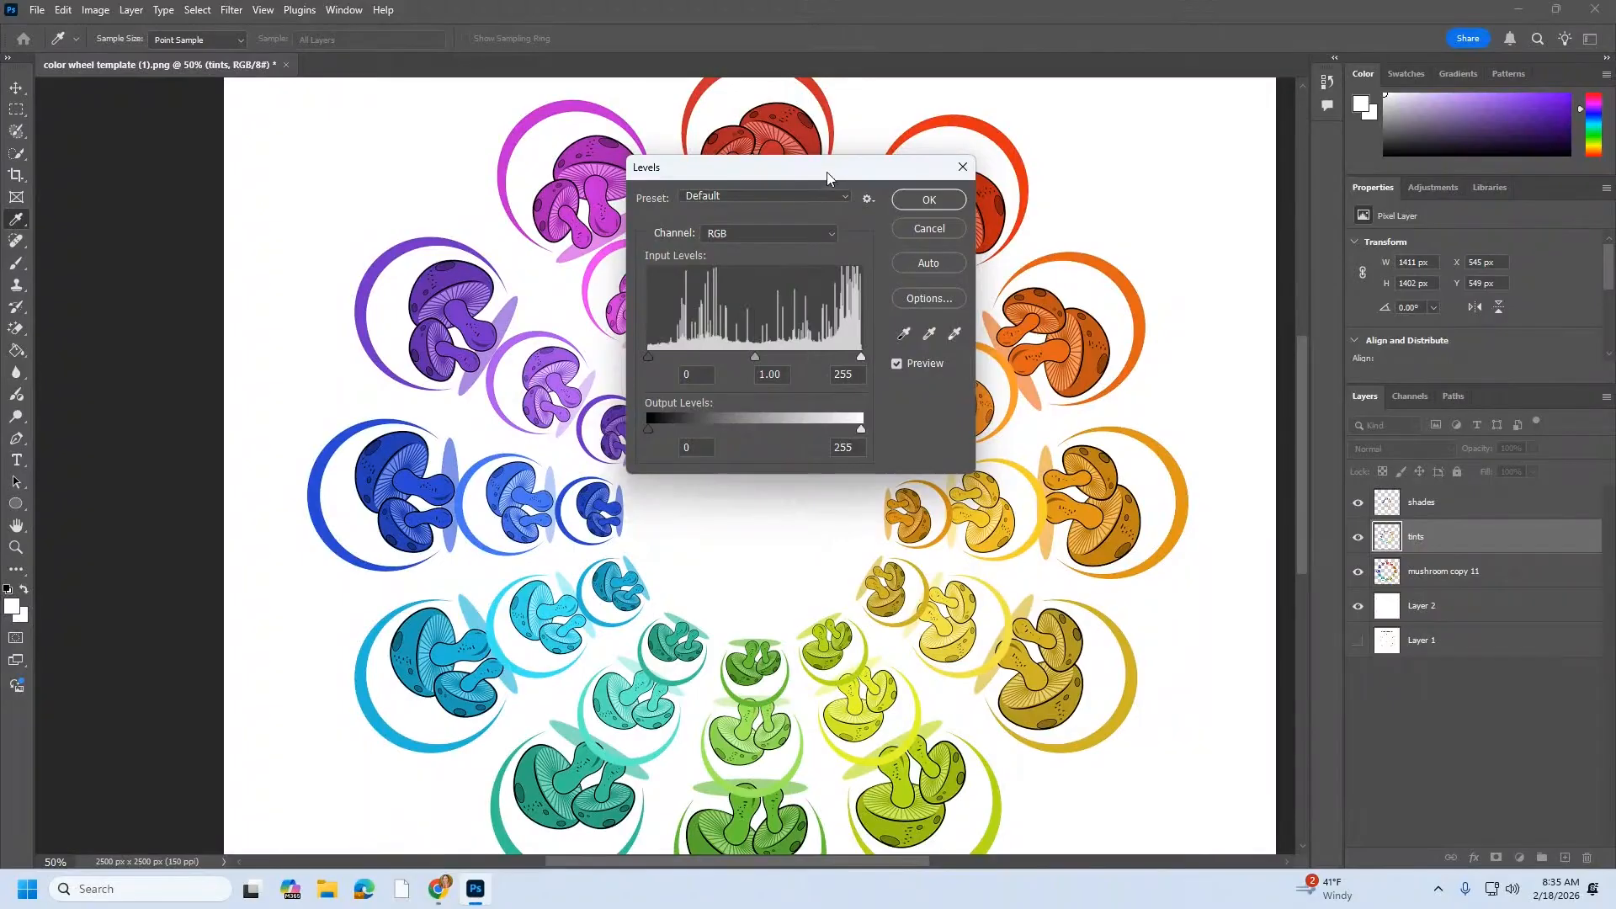
pyautogui.moveTo(826, 171); pyautogui.dragTo(1170, 241)
pyautogui.moveTo(1201, 426); pyautogui.dragTo(1092, 427)
pyautogui.click(1273, 297)
# Lighten the tints layer with a Hue/Saturation adjustment, setting Lightness to +41
pyautogui.click(95, 9)
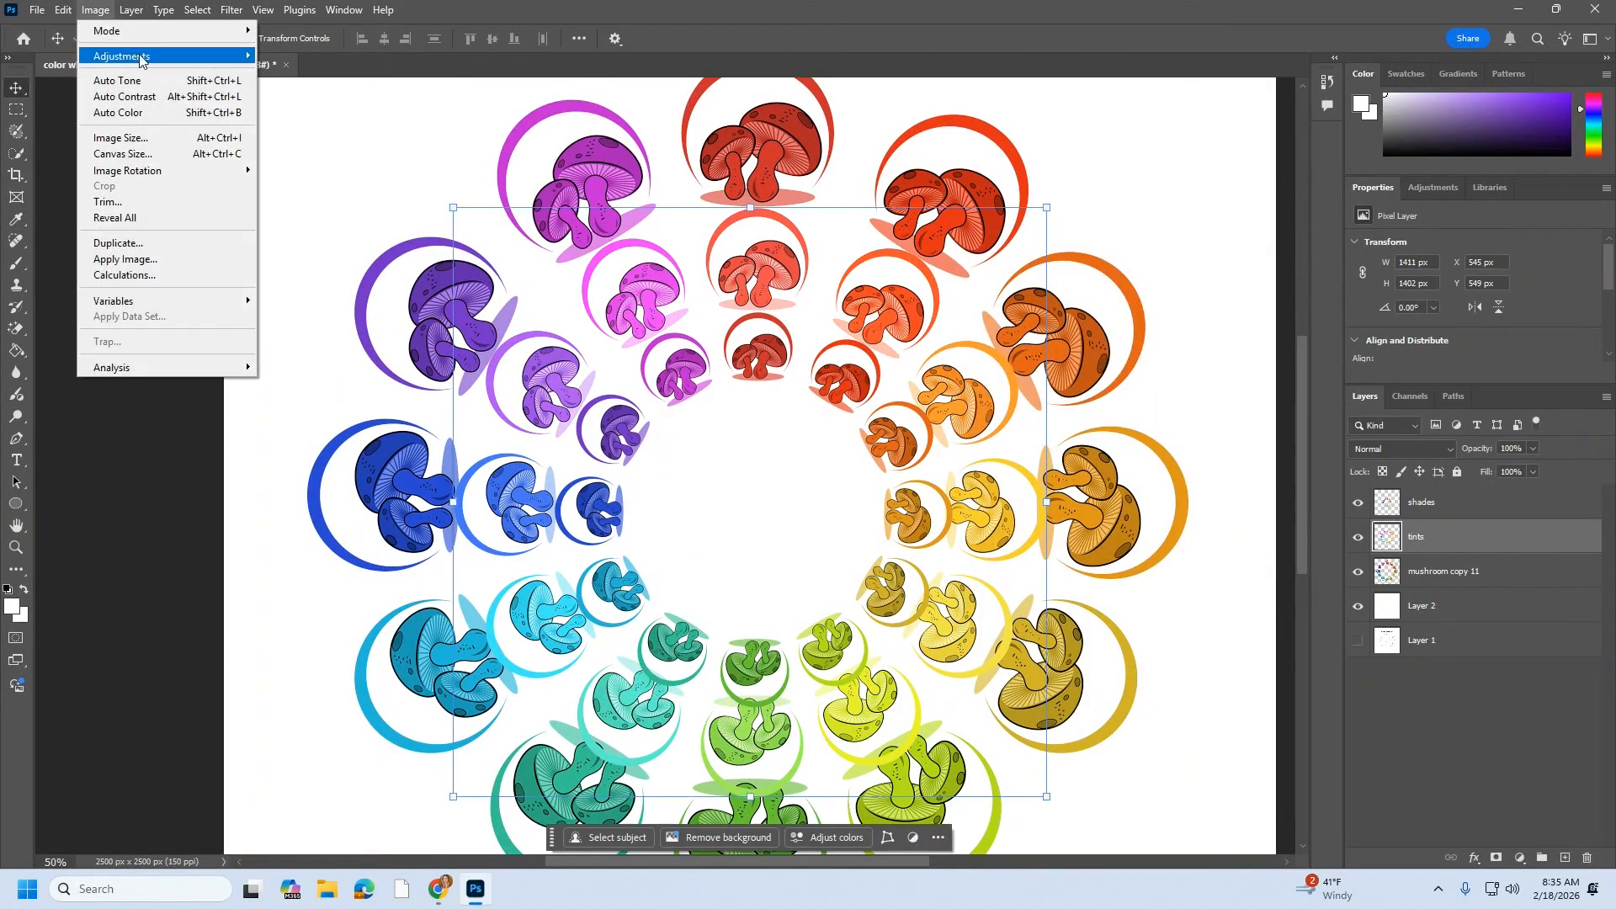
pyautogui.moveTo(139, 57)
pyautogui.click(306, 144)
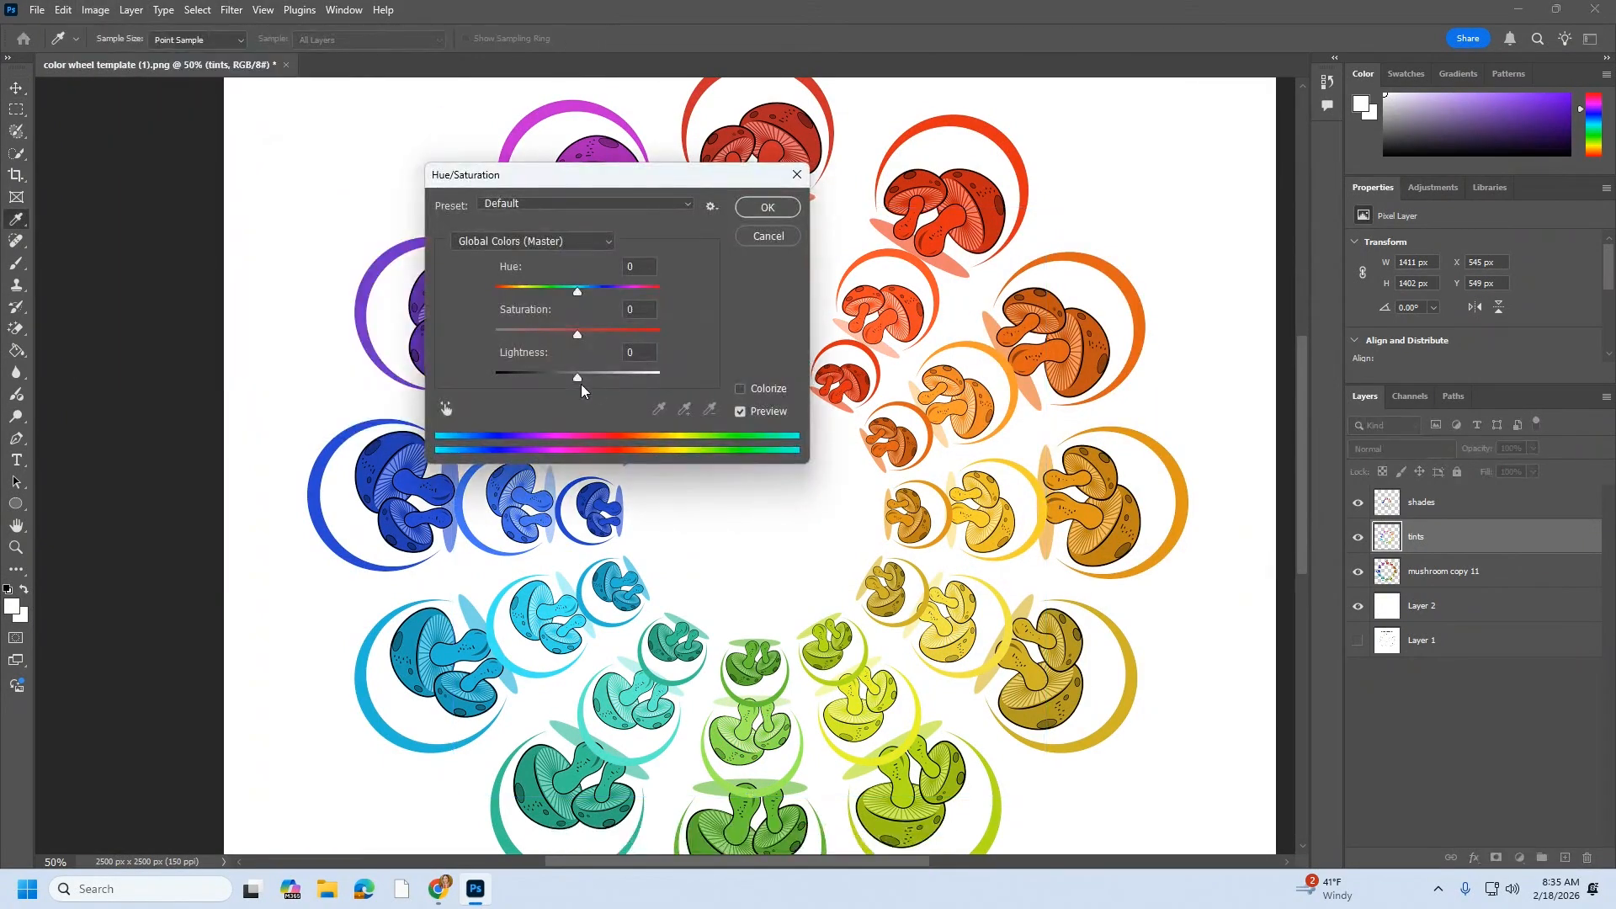
pyautogui.moveTo(581, 384); pyautogui.dragTo(613, 376)
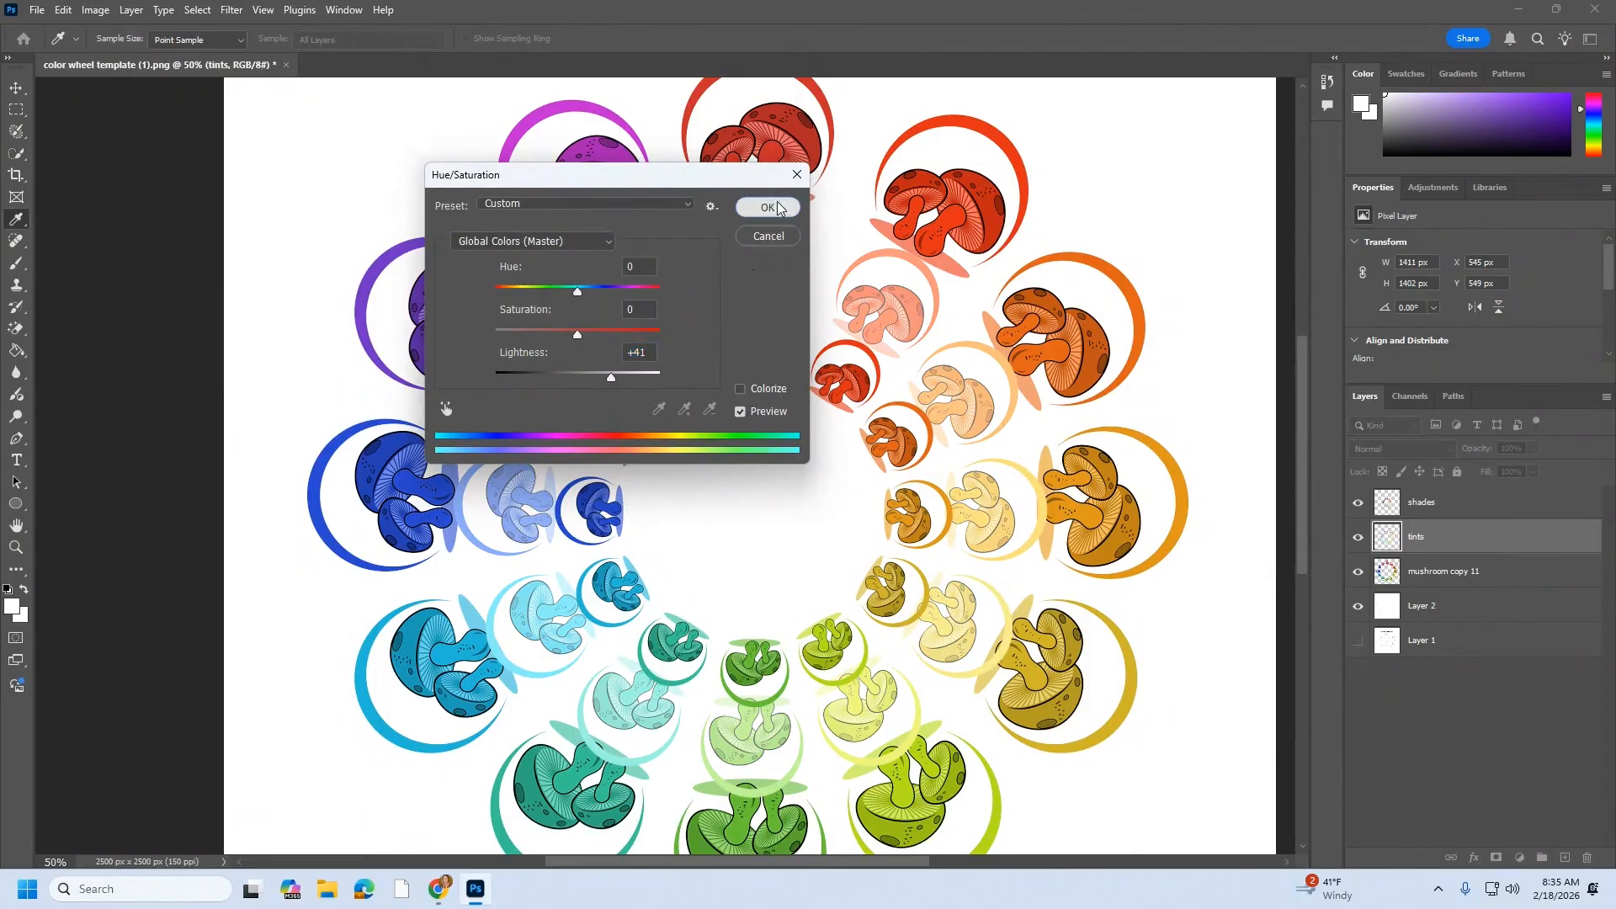
pyautogui.click(777, 208)
pyautogui.press('v')
# Darken the innermost ring on the shades layer with a Hue/Saturation adjustment that lowers its Lightness
pyautogui.click(1469, 503)
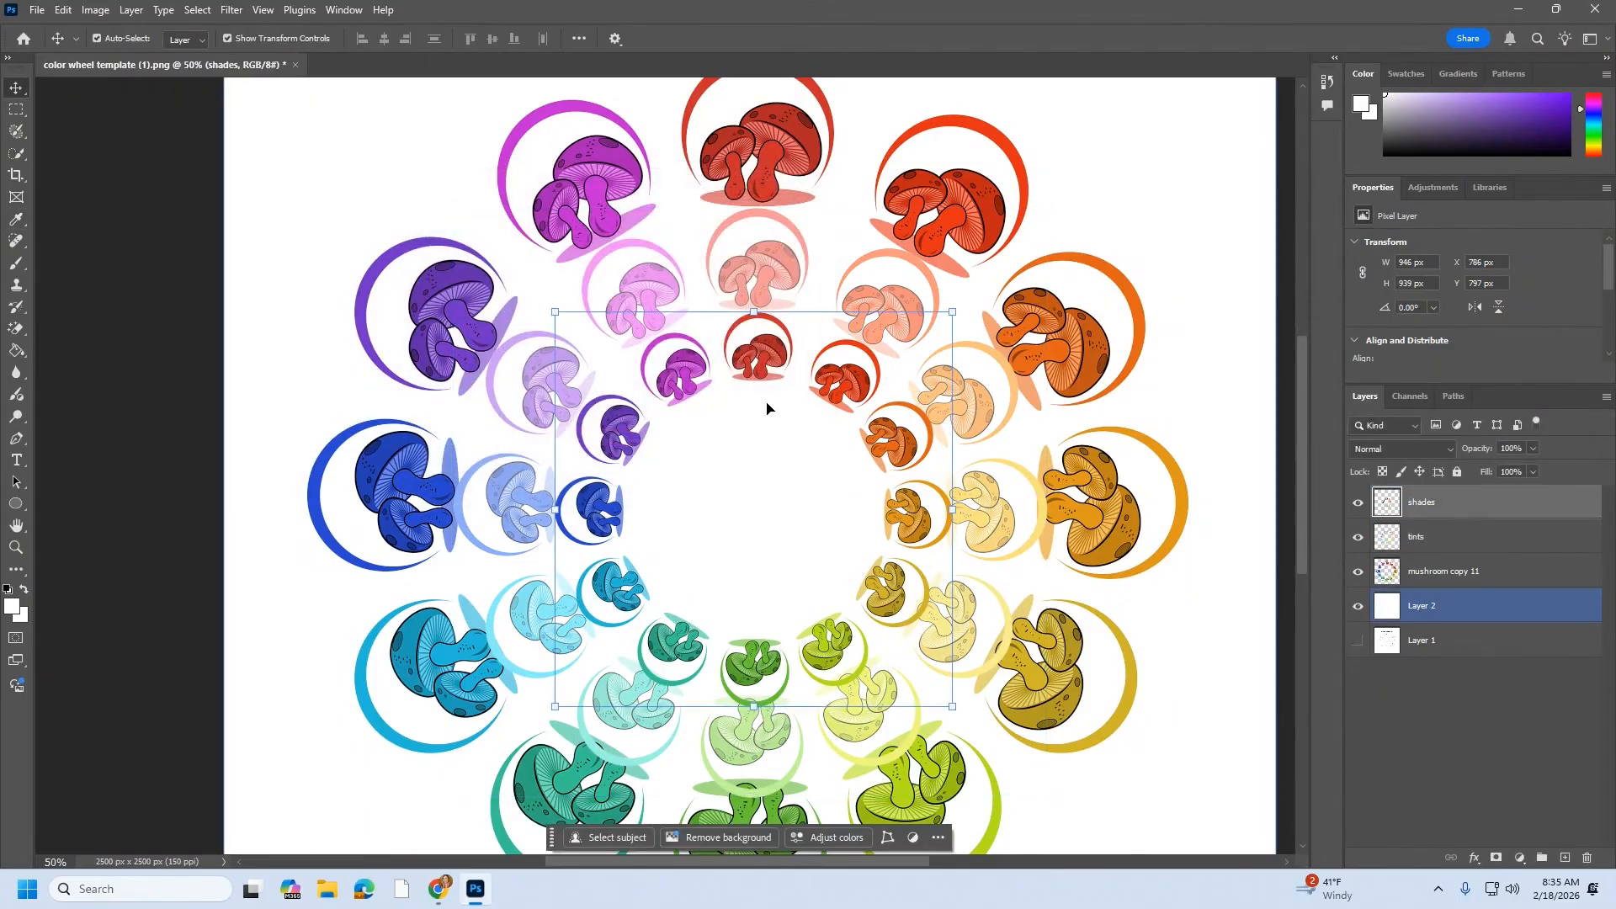
pyautogui.click(95, 10)
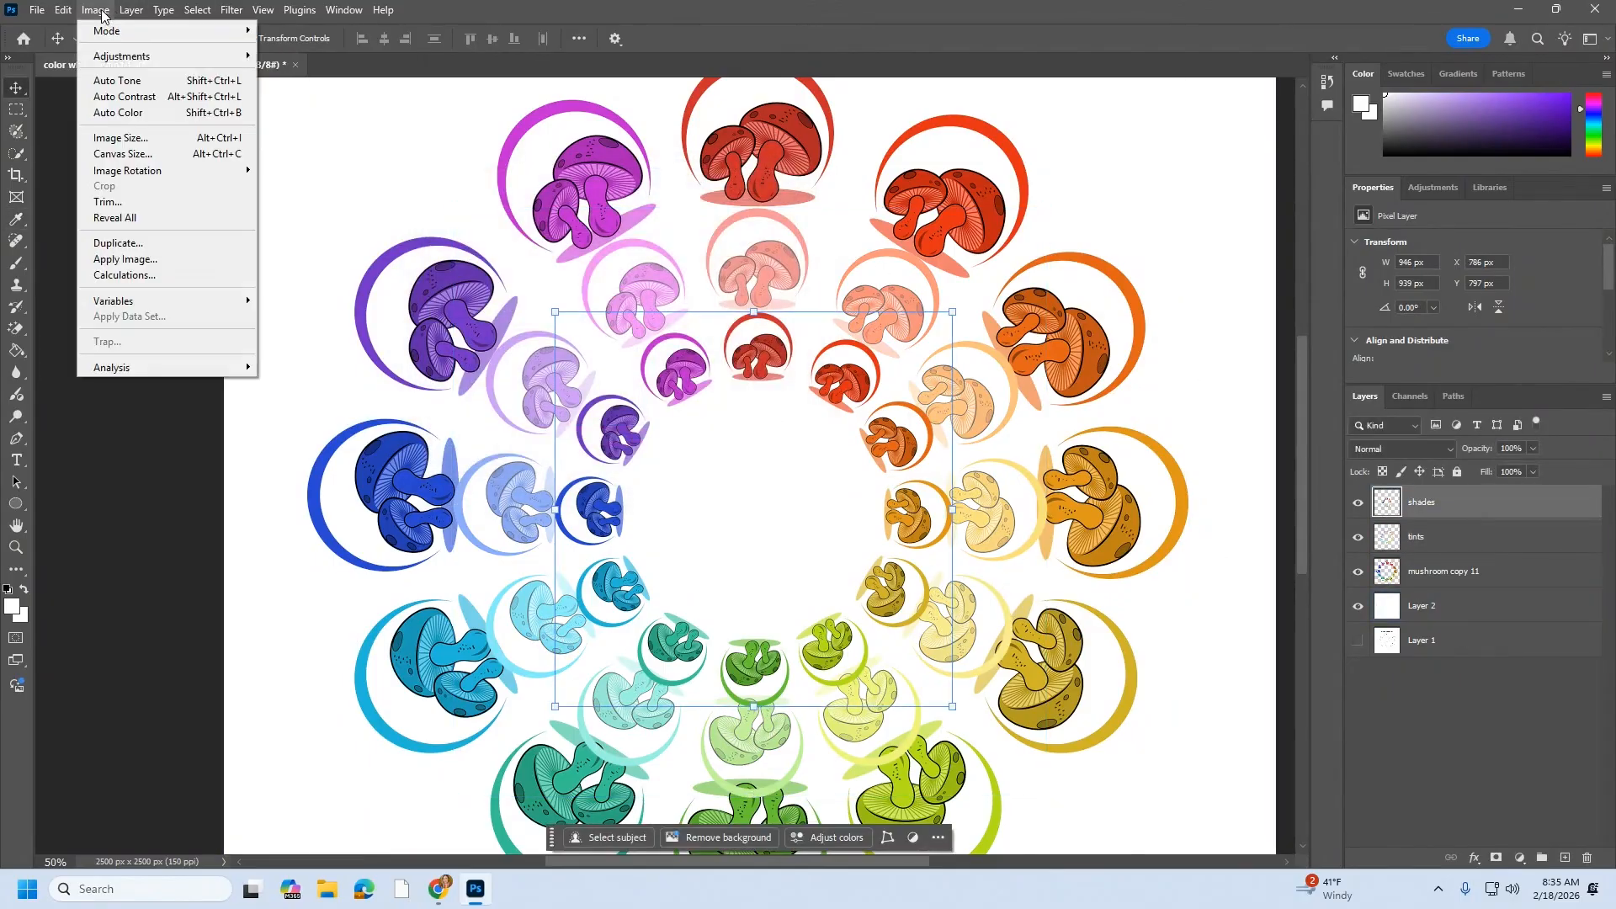
pyautogui.moveTo(137, 59)
pyautogui.click(303, 144)
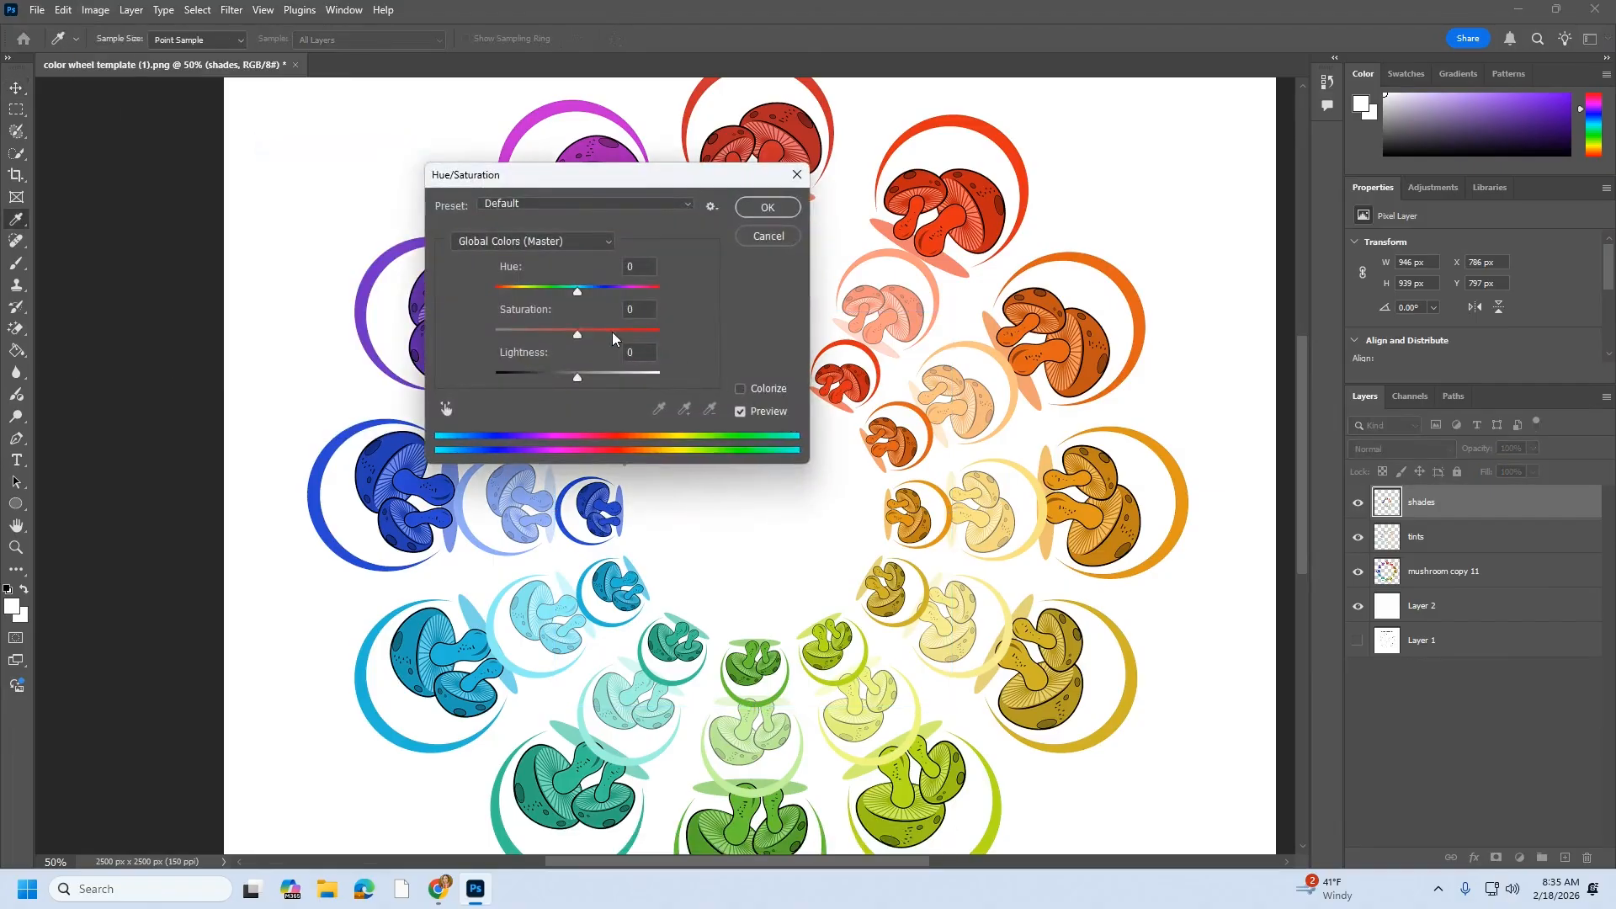
pyautogui.moveTo(583, 385); pyautogui.dragTo(556, 383)
pyautogui.click(767, 208)
pyautogui.press('v')
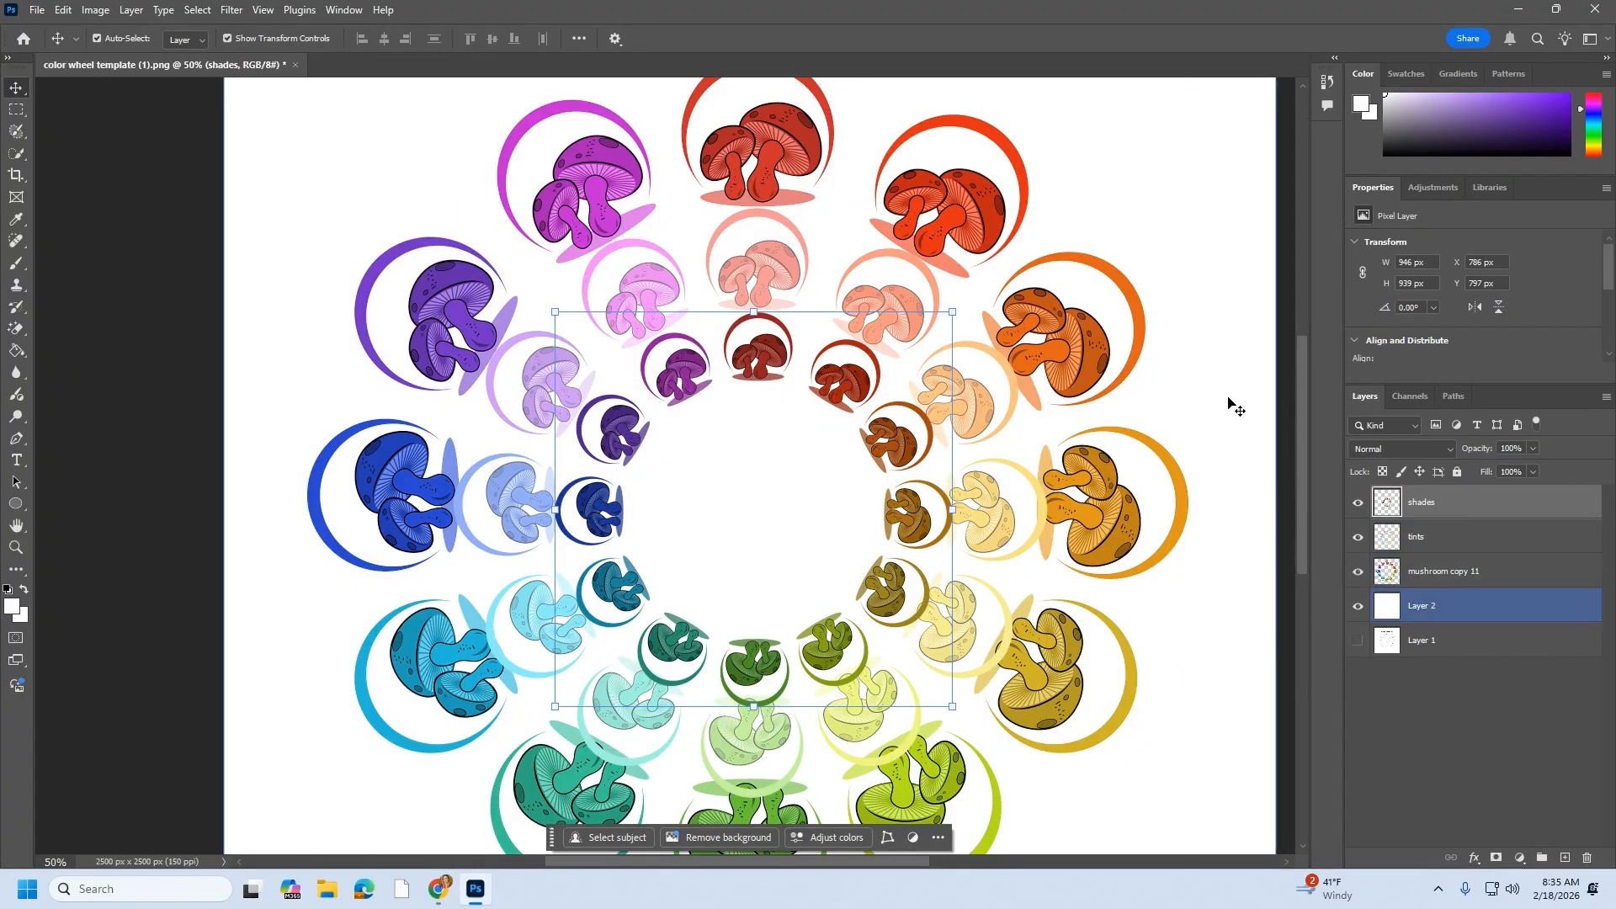
# Save the layered document in Photoshop format as "color wheel" in the Downloads folder
pyautogui.scroll(-3, 1114, 515)
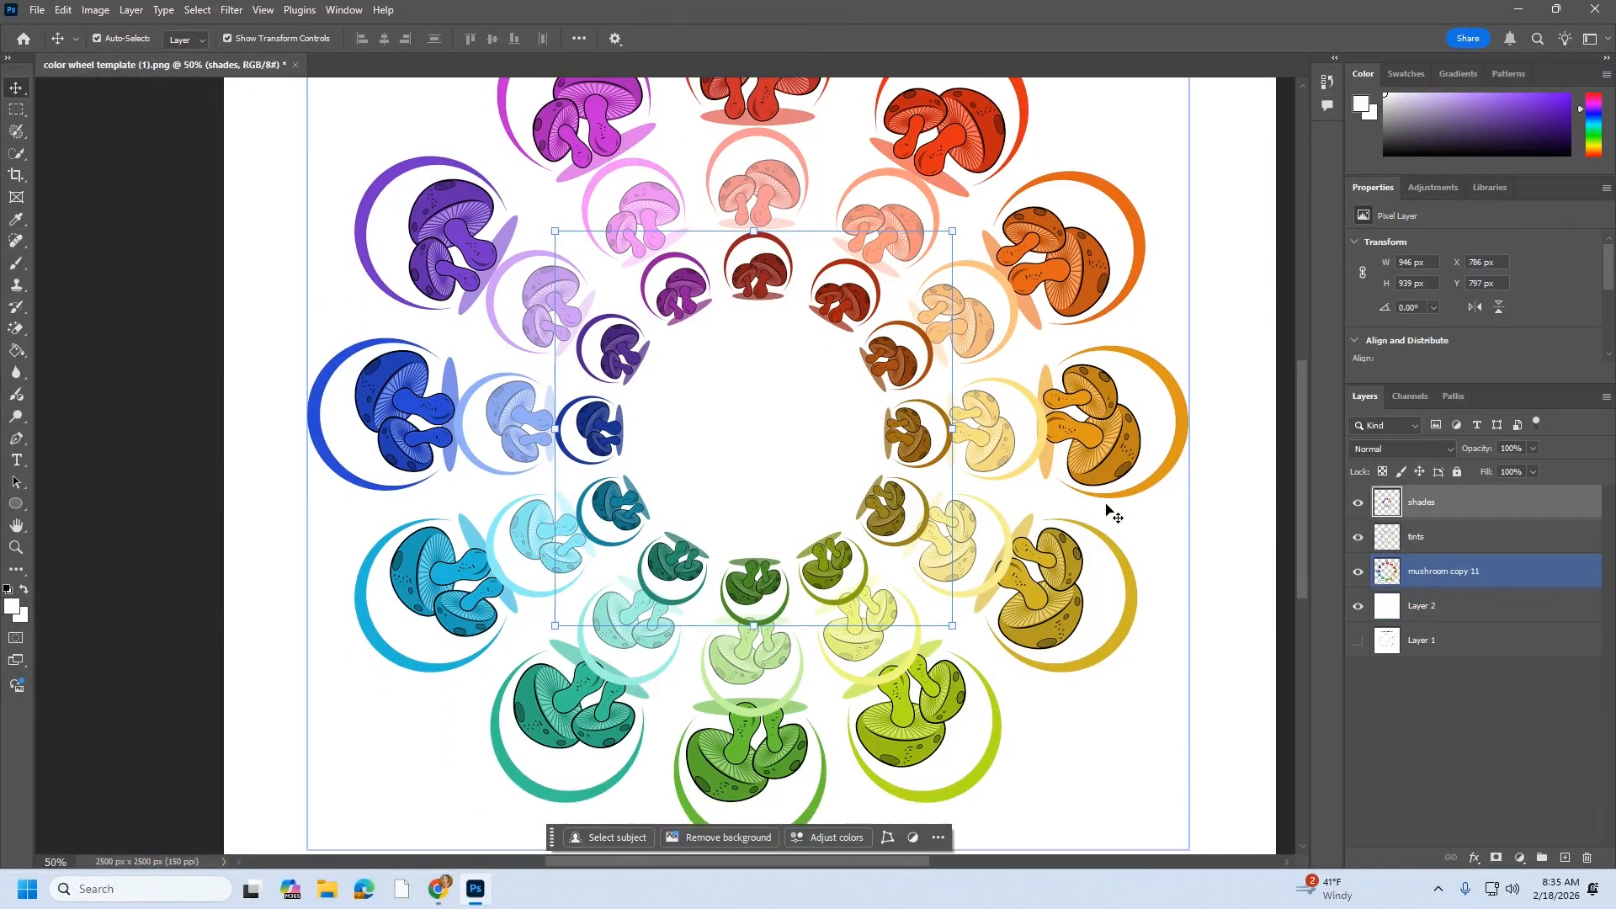
pyautogui.click(15, 547)
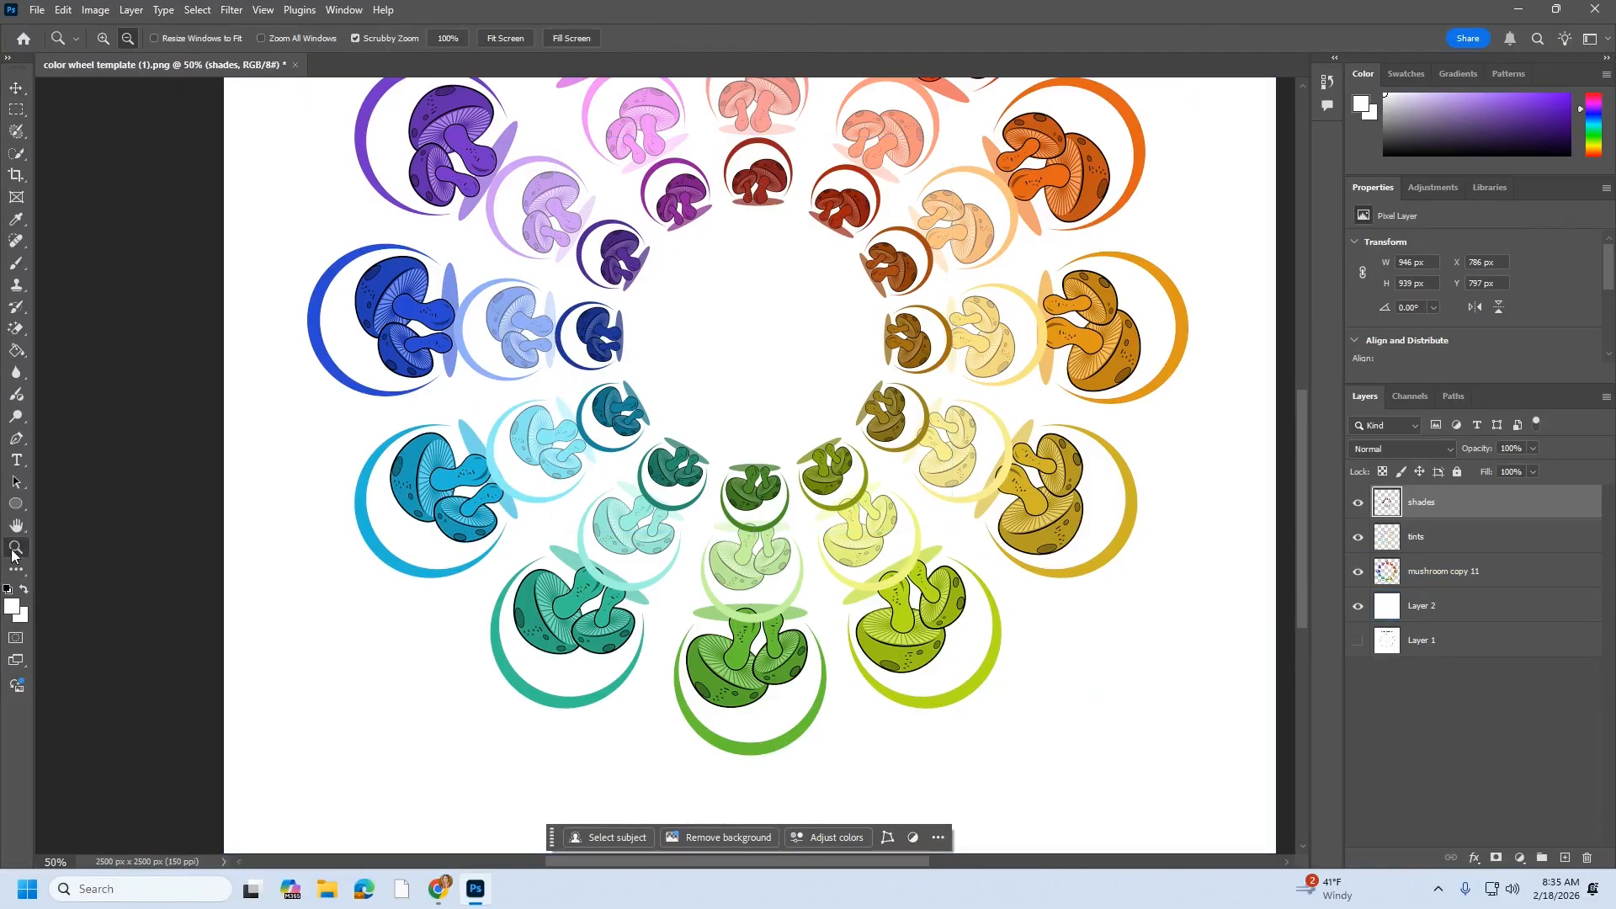
pyautogui.moveTo(1043, 557); pyautogui.dragTo(1035, 555)
pyautogui.keyDown('alt'); pyautogui.click(1035, 555); pyautogui.keyUp('alt')
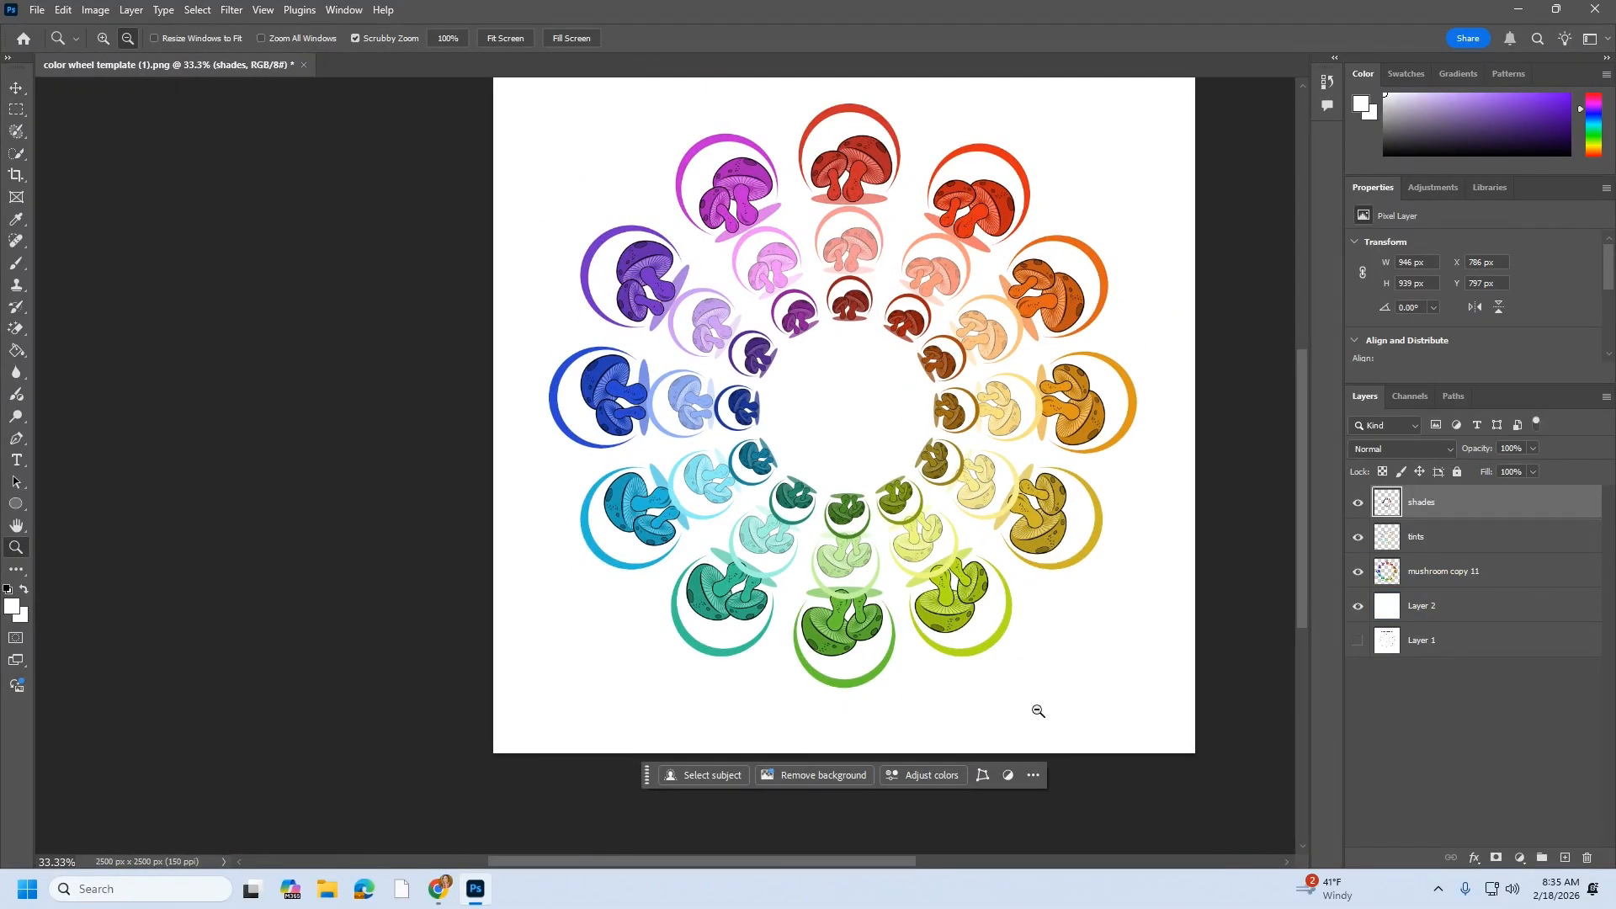
pyautogui.scroll(2, 1037, 712)
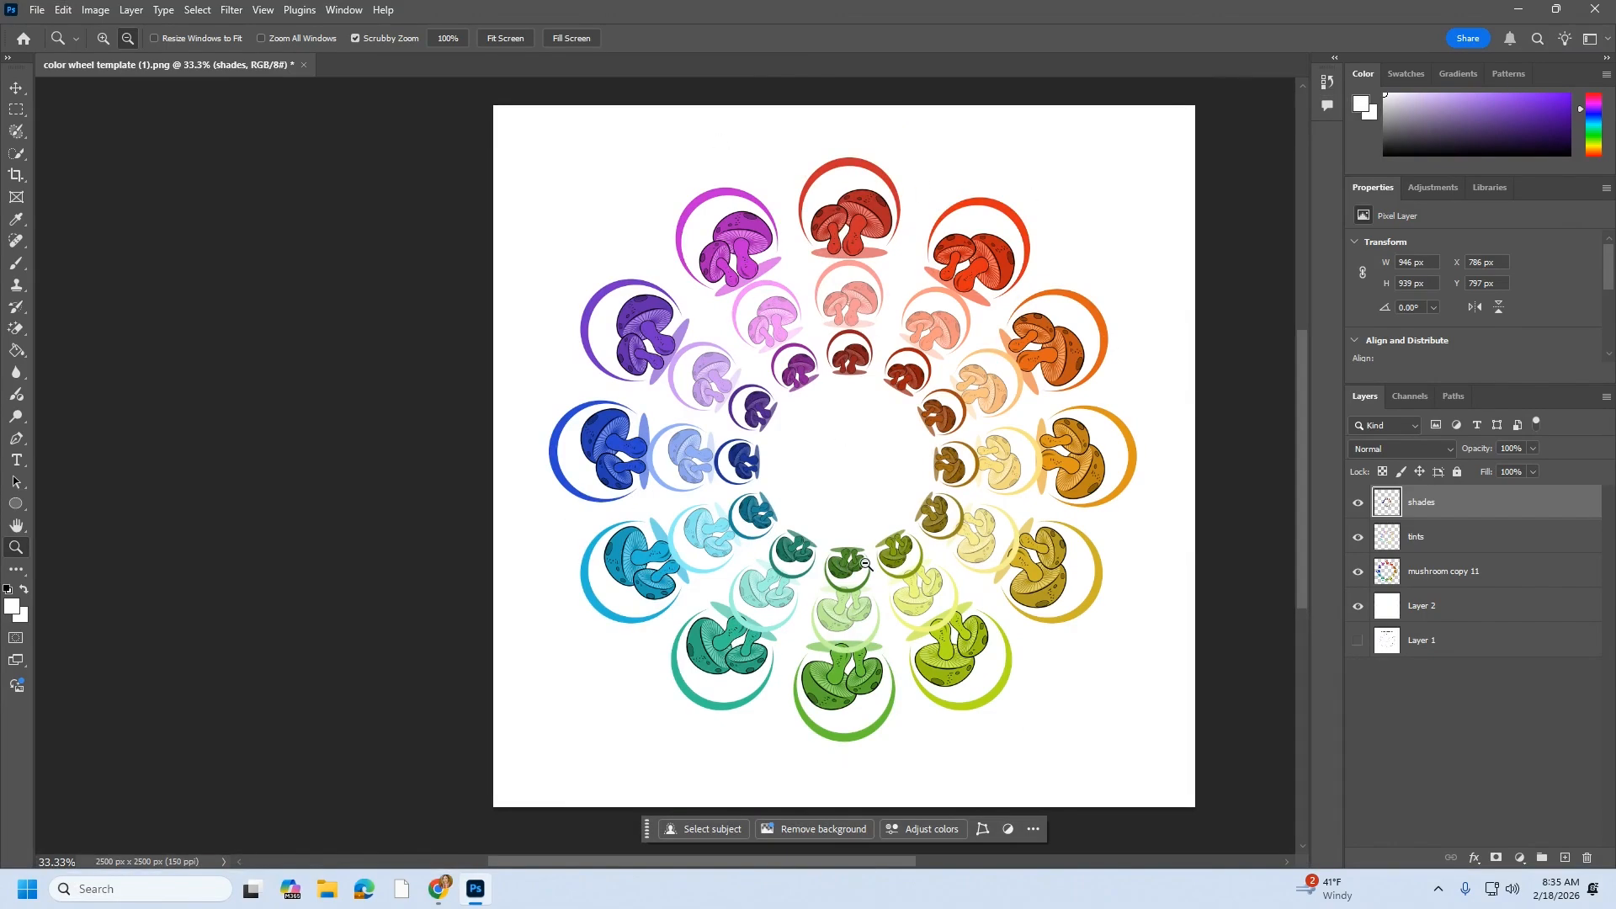
pyautogui.click(38, 13)
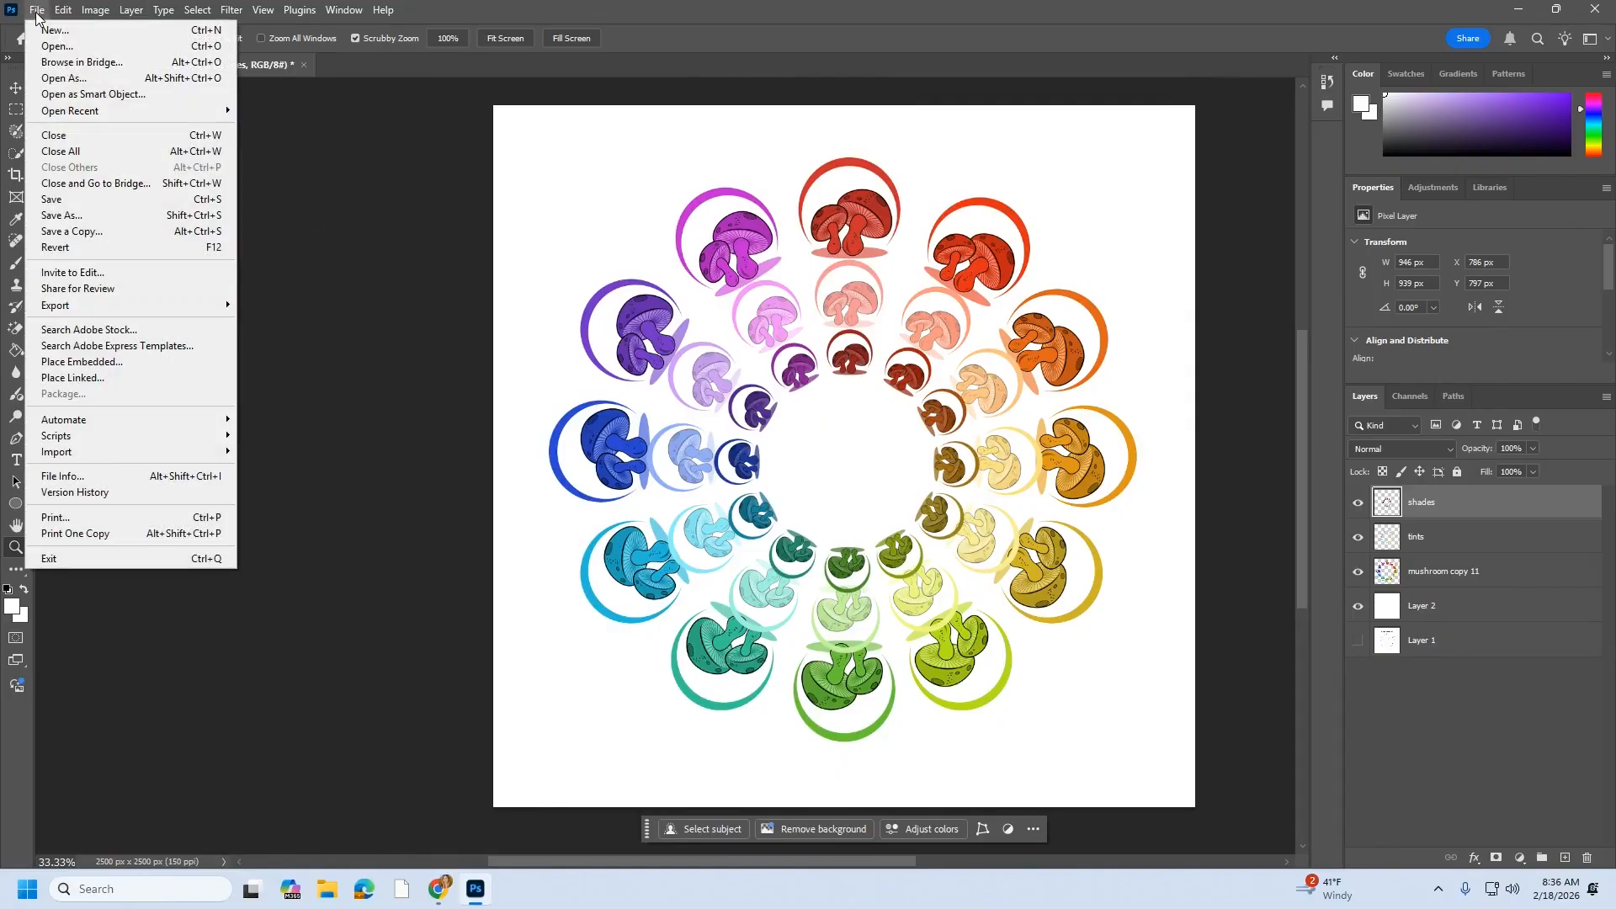
pyautogui.click(62, 217)
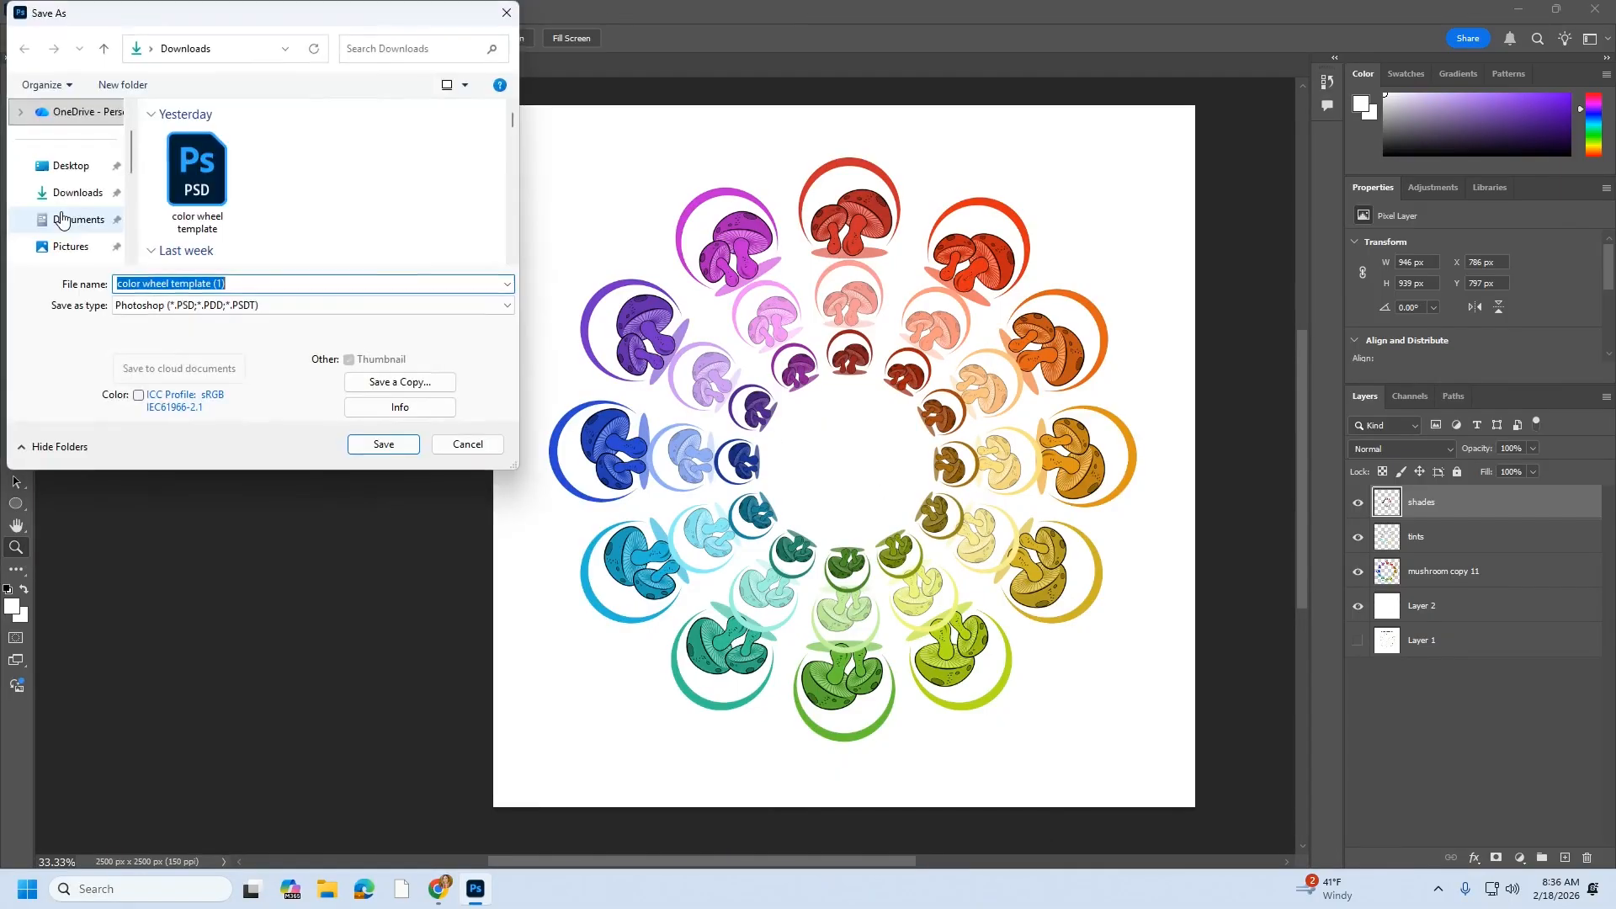
pyautogui.moveTo(275, 283); pyautogui.dragTo(181, 283)
pyautogui.press('BackSpace')
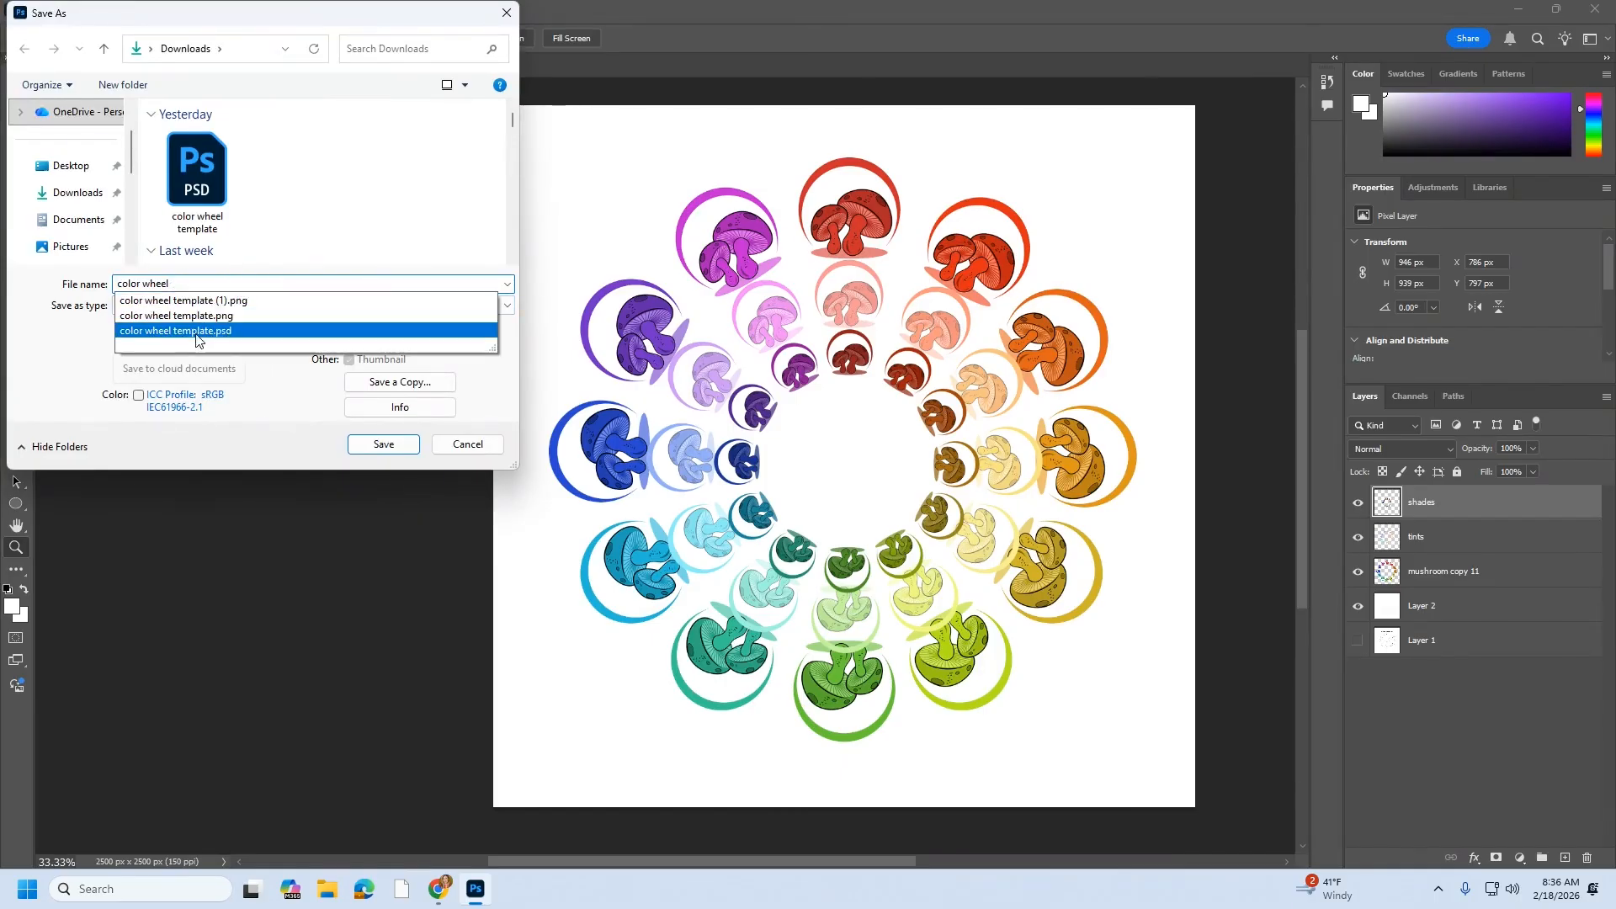
pyautogui.click(61, 353)
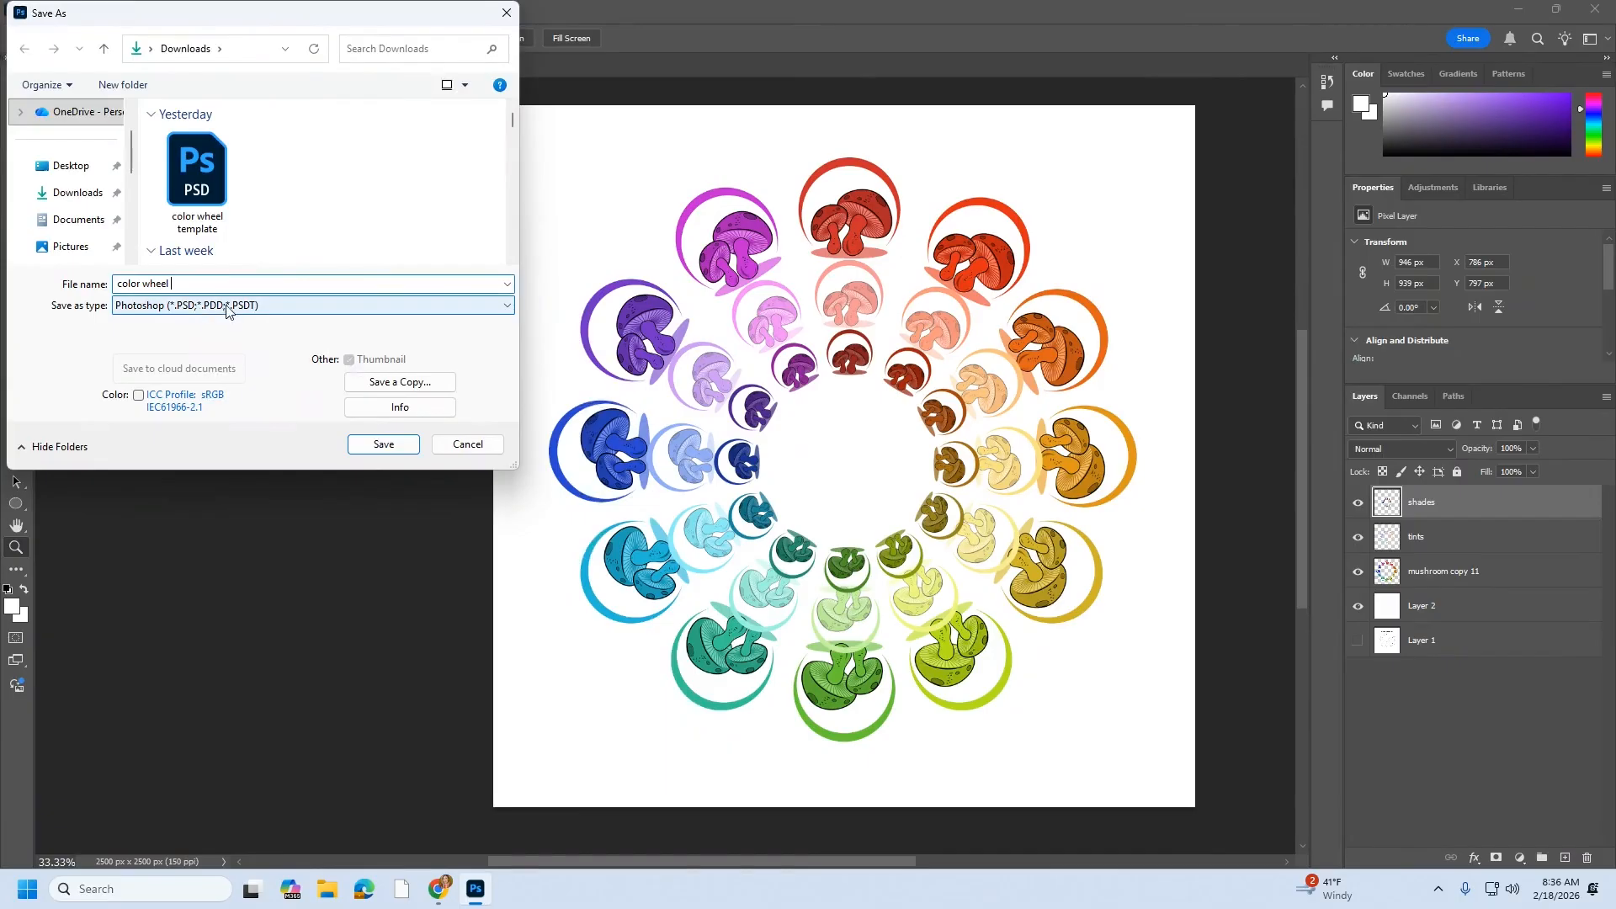
pyautogui.click(387, 451)
pyautogui.click(1000, 252)
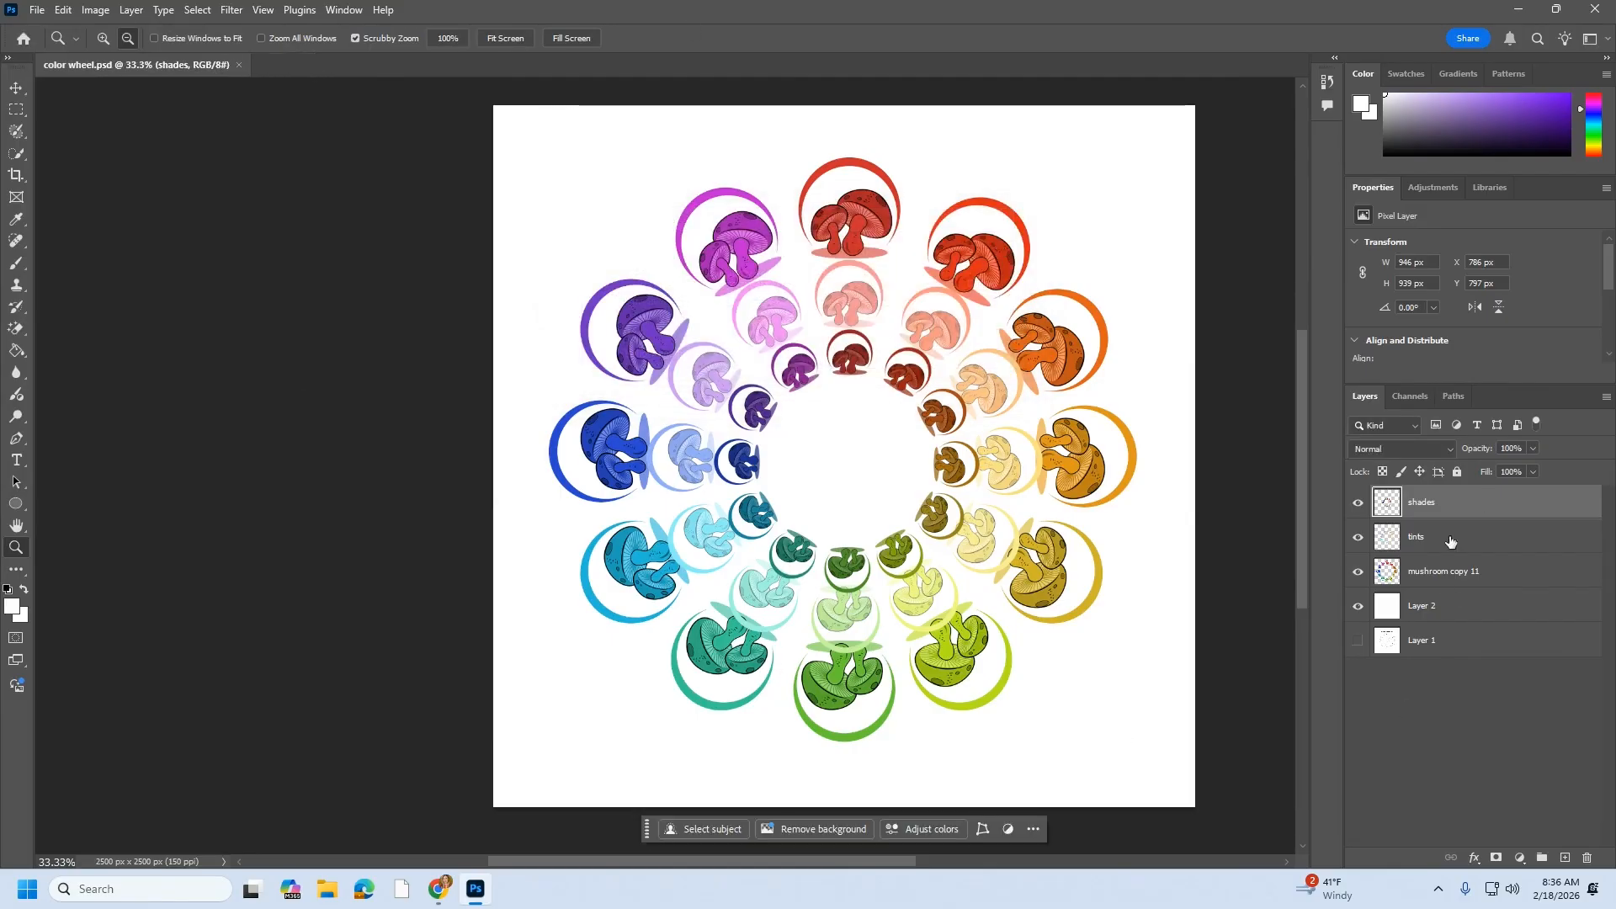
# Quick-export the finished color wheel as a PNG named "color wheel" to the Downloads folder
pyautogui.click(37, 12)
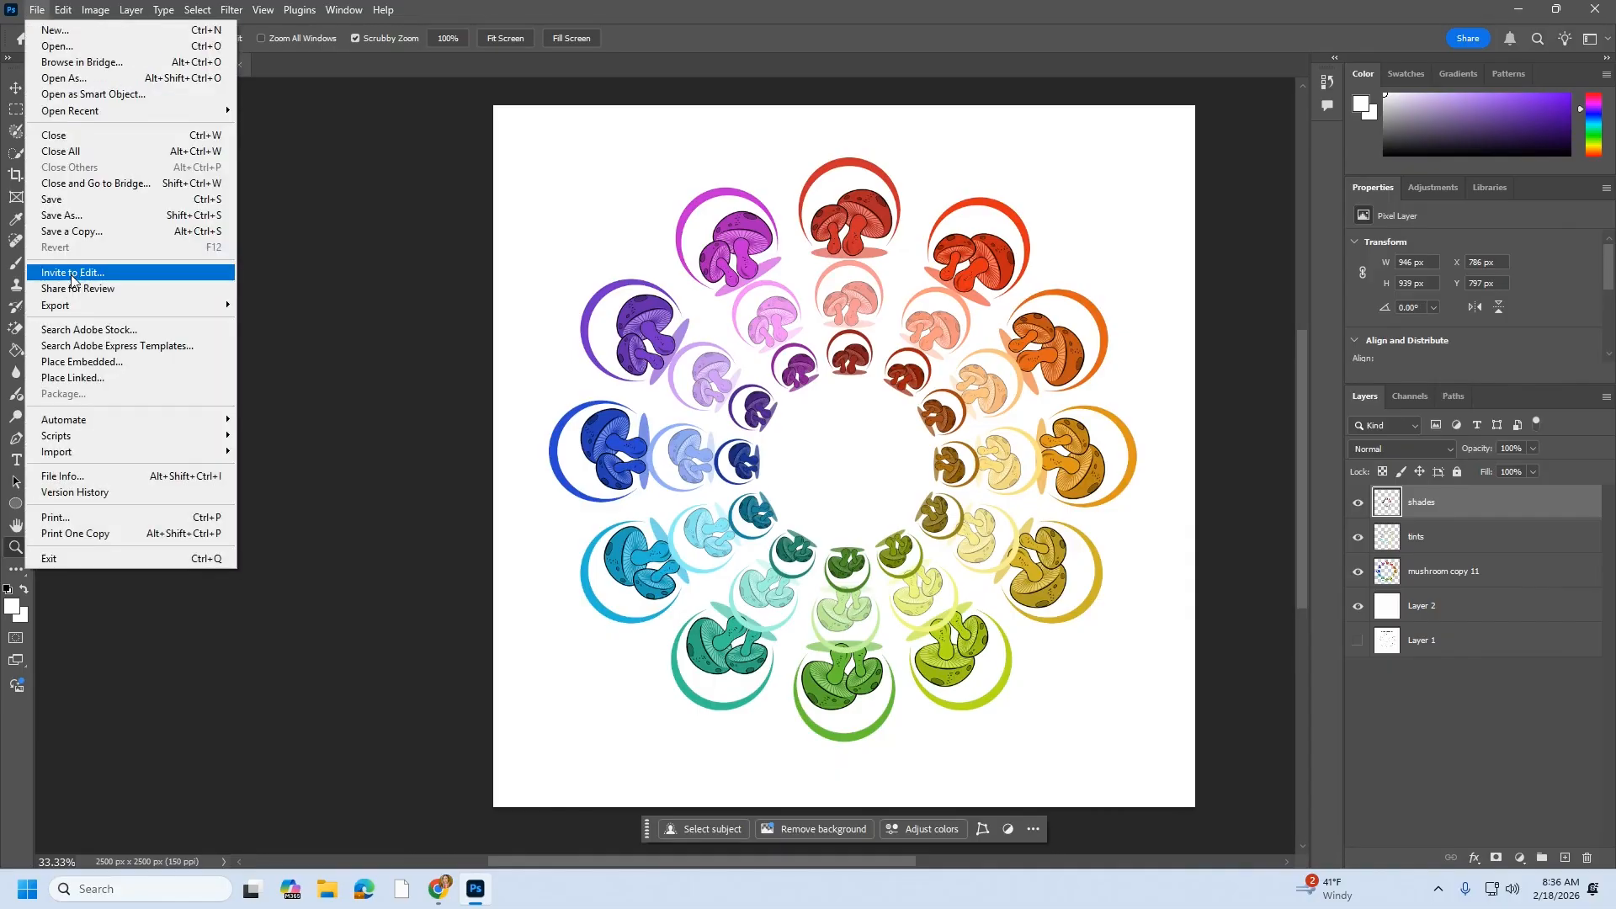
pyautogui.moveTo(65, 308)
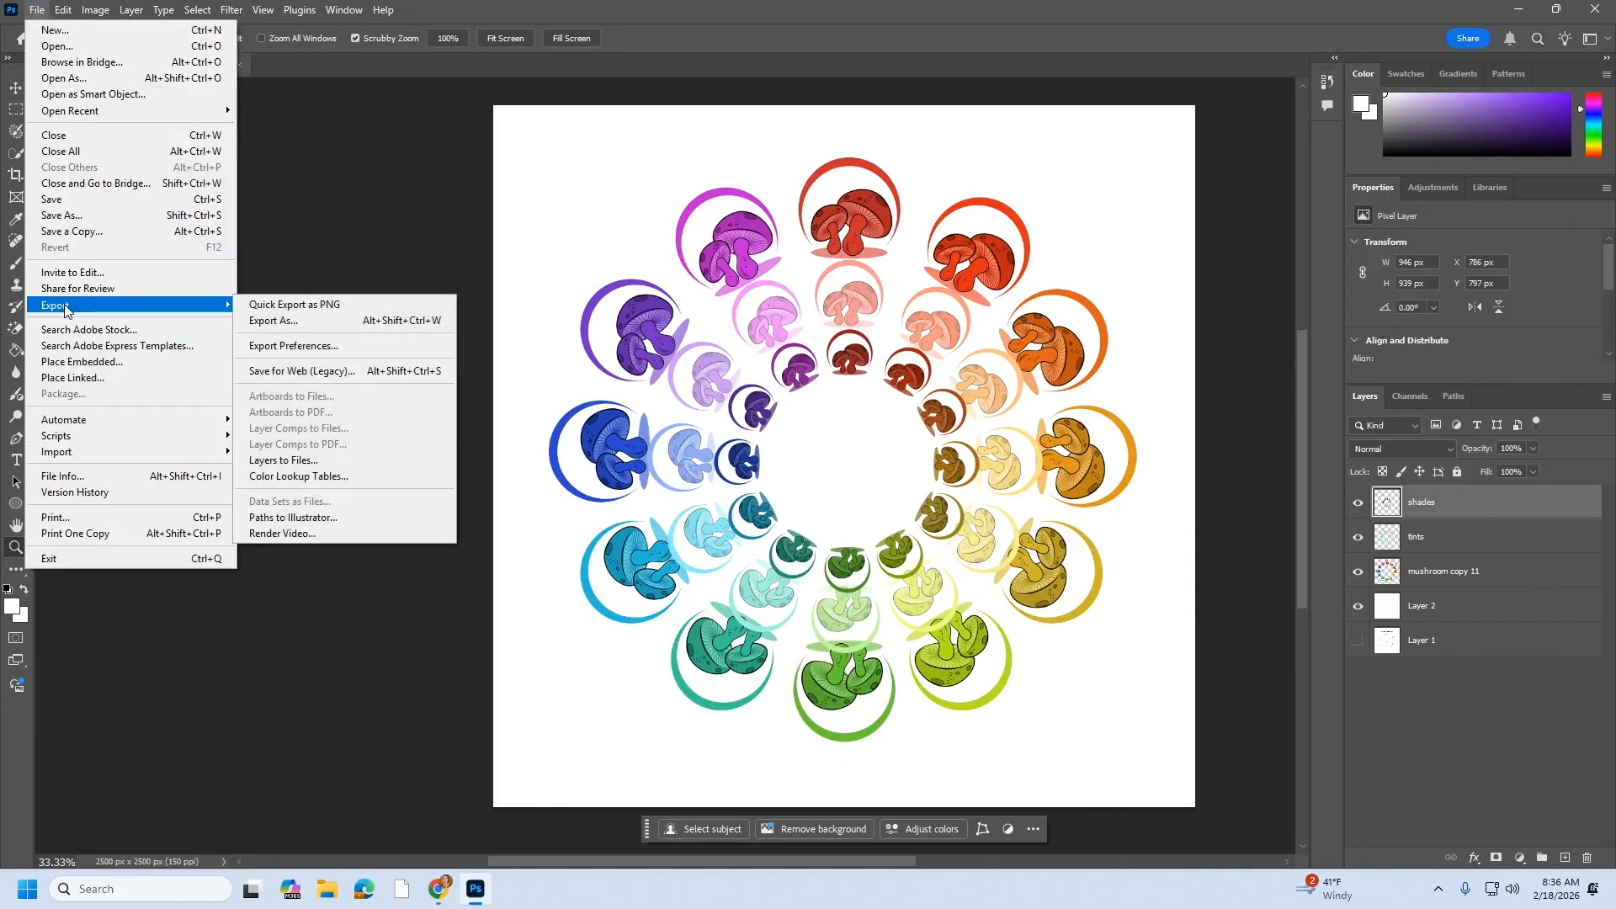
pyautogui.click(342, 308)
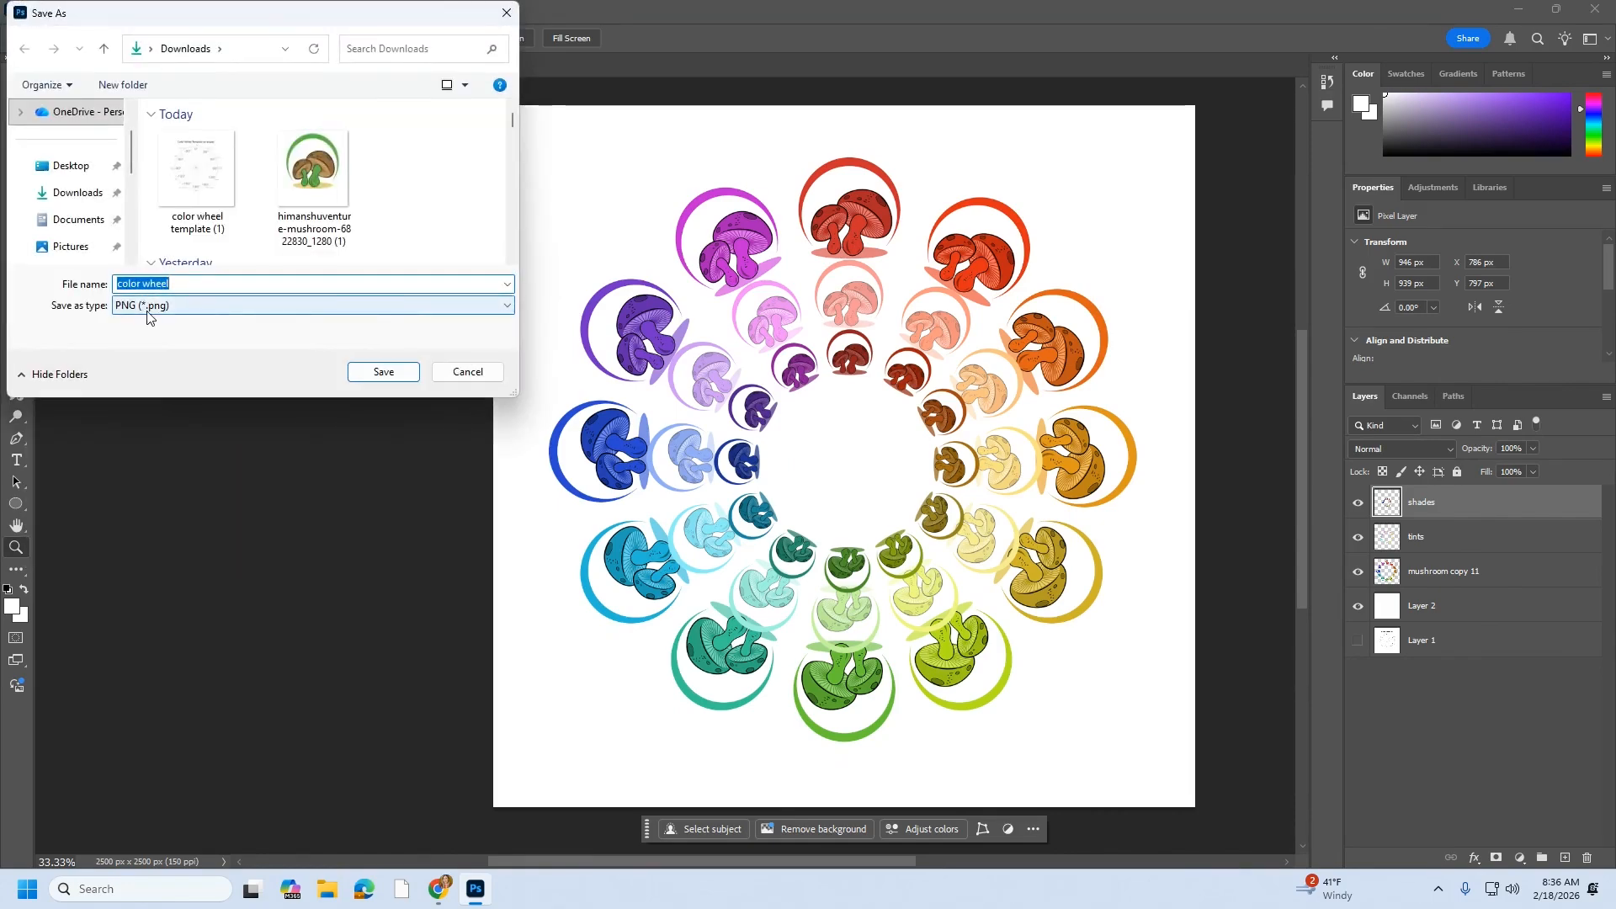
pyautogui.click(152, 310)
pyautogui.click(153, 309)
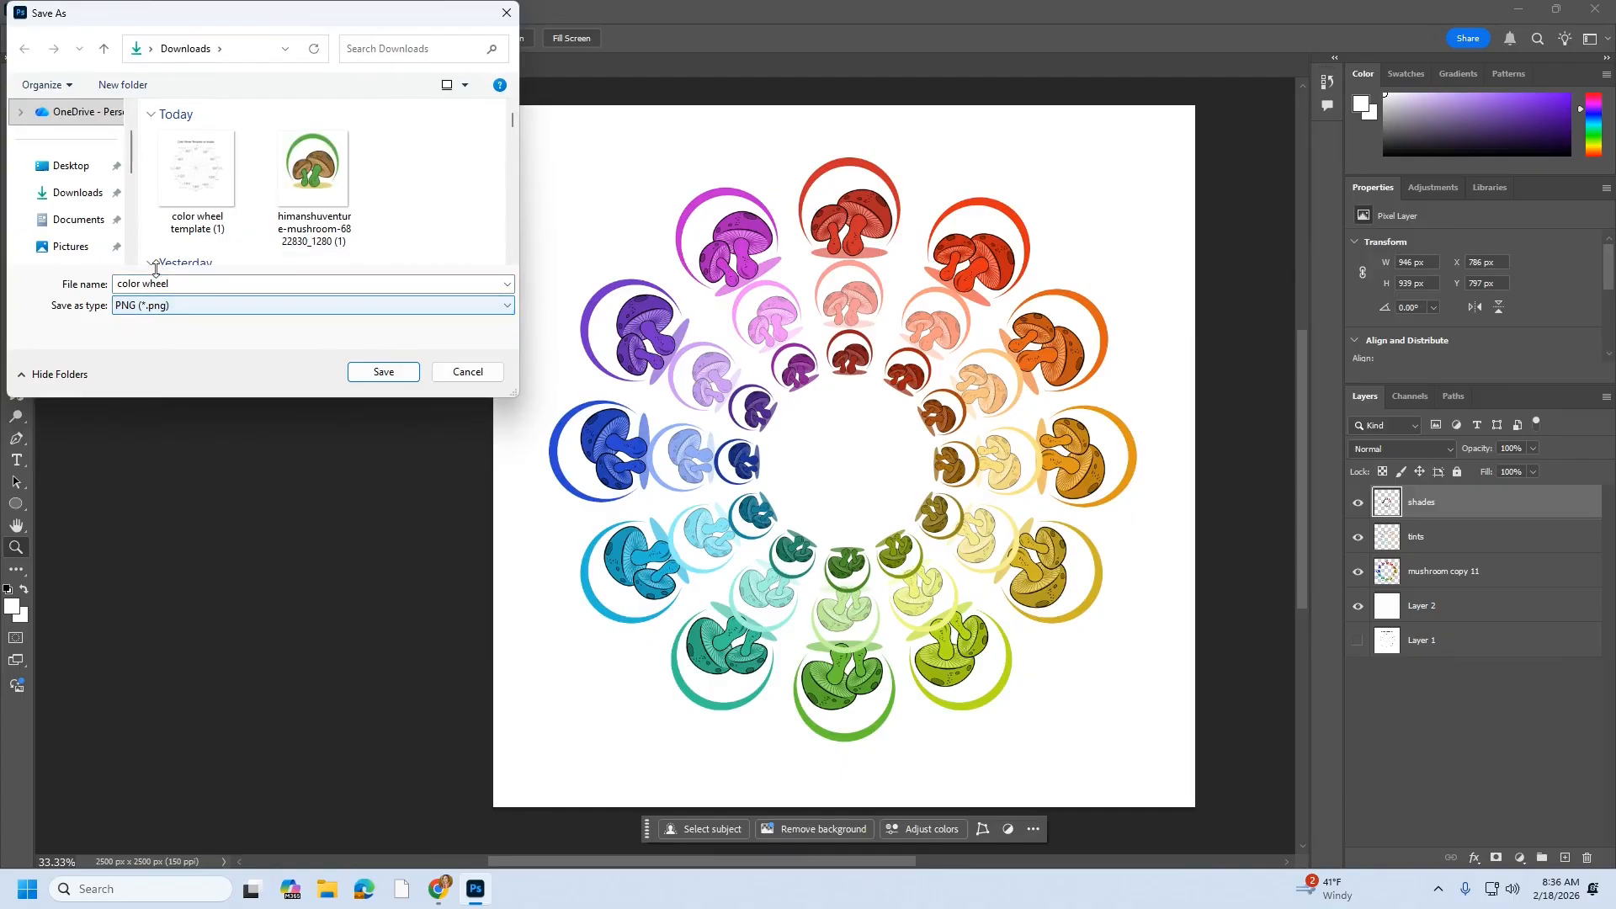
pyautogui.click(364, 369)
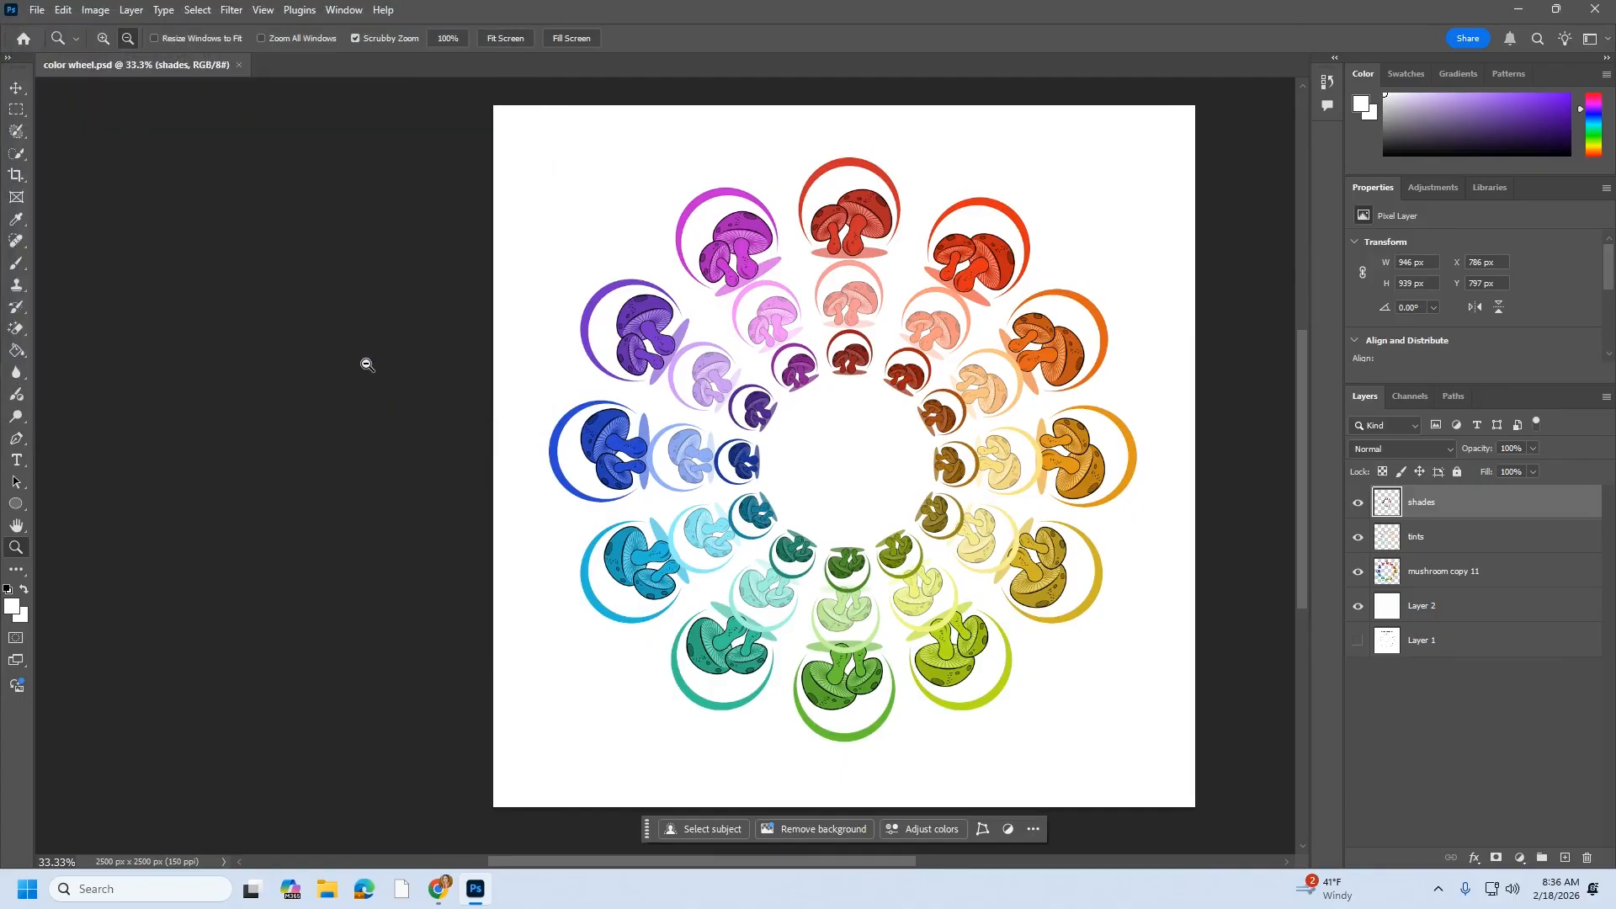
# Open the exported color wheel.png as a second document
pyautogui.click(36, 11)
pyautogui.click(57, 46)
pyautogui.click(217, 167)
pyautogui.doubleClick(217, 167)
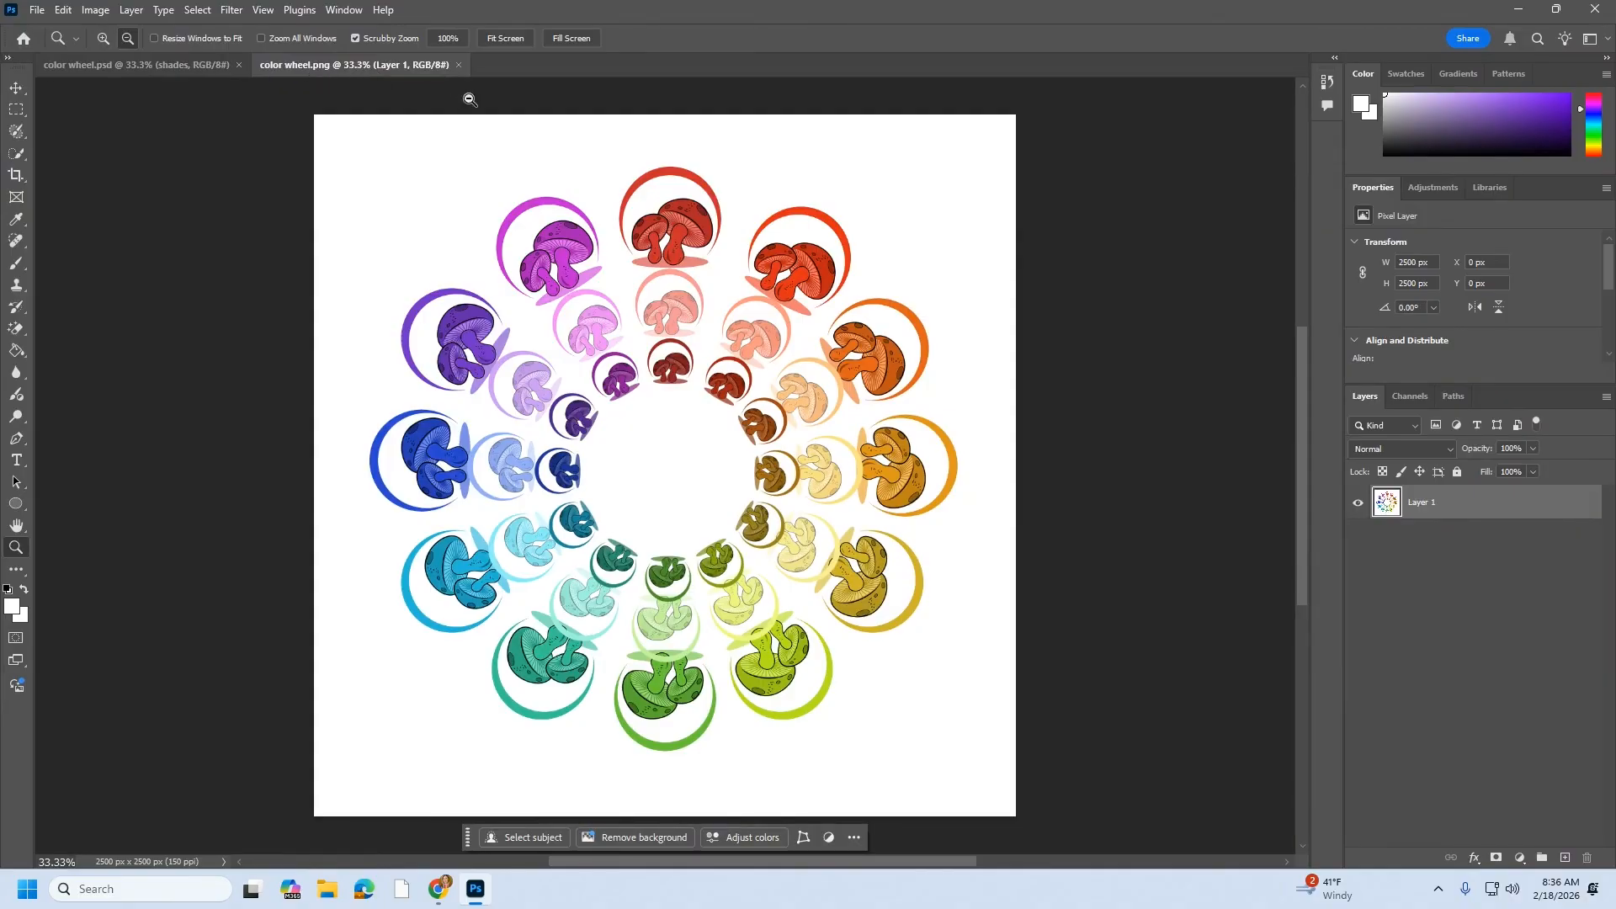
# Compare the layered color wheel.psd with the flattened color wheel.png, toggling the tints and shades layers off and on in the PSD
pyautogui.click(225, 71)
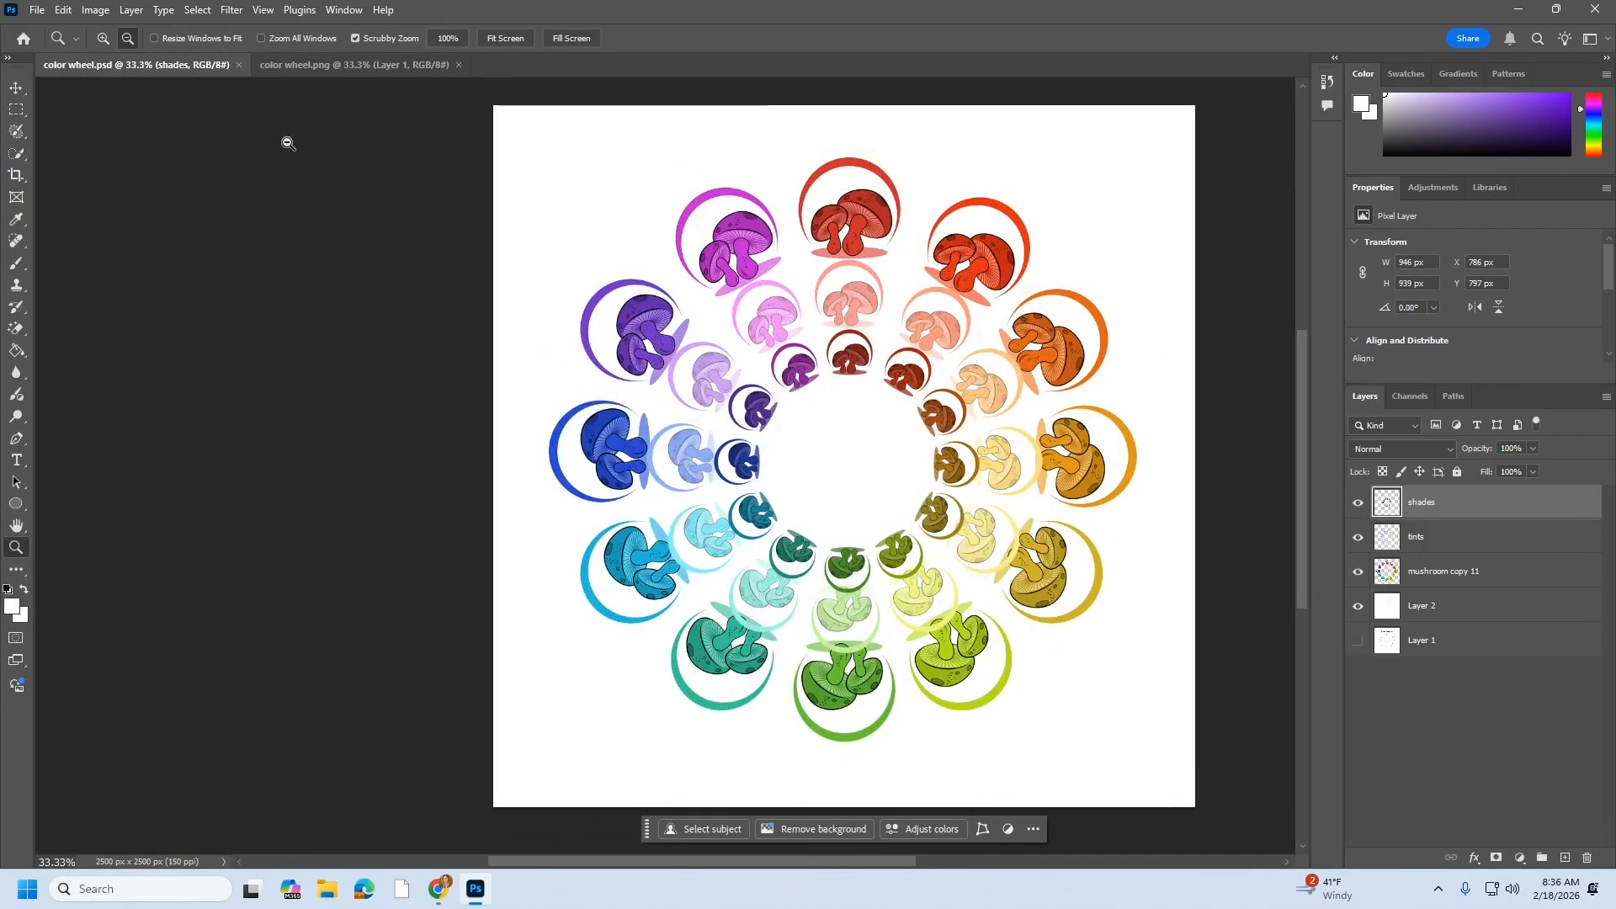
pyautogui.click(1358, 538)
pyautogui.click(1358, 537)
pyautogui.click(1356, 502)
pyautogui.click(1356, 502)
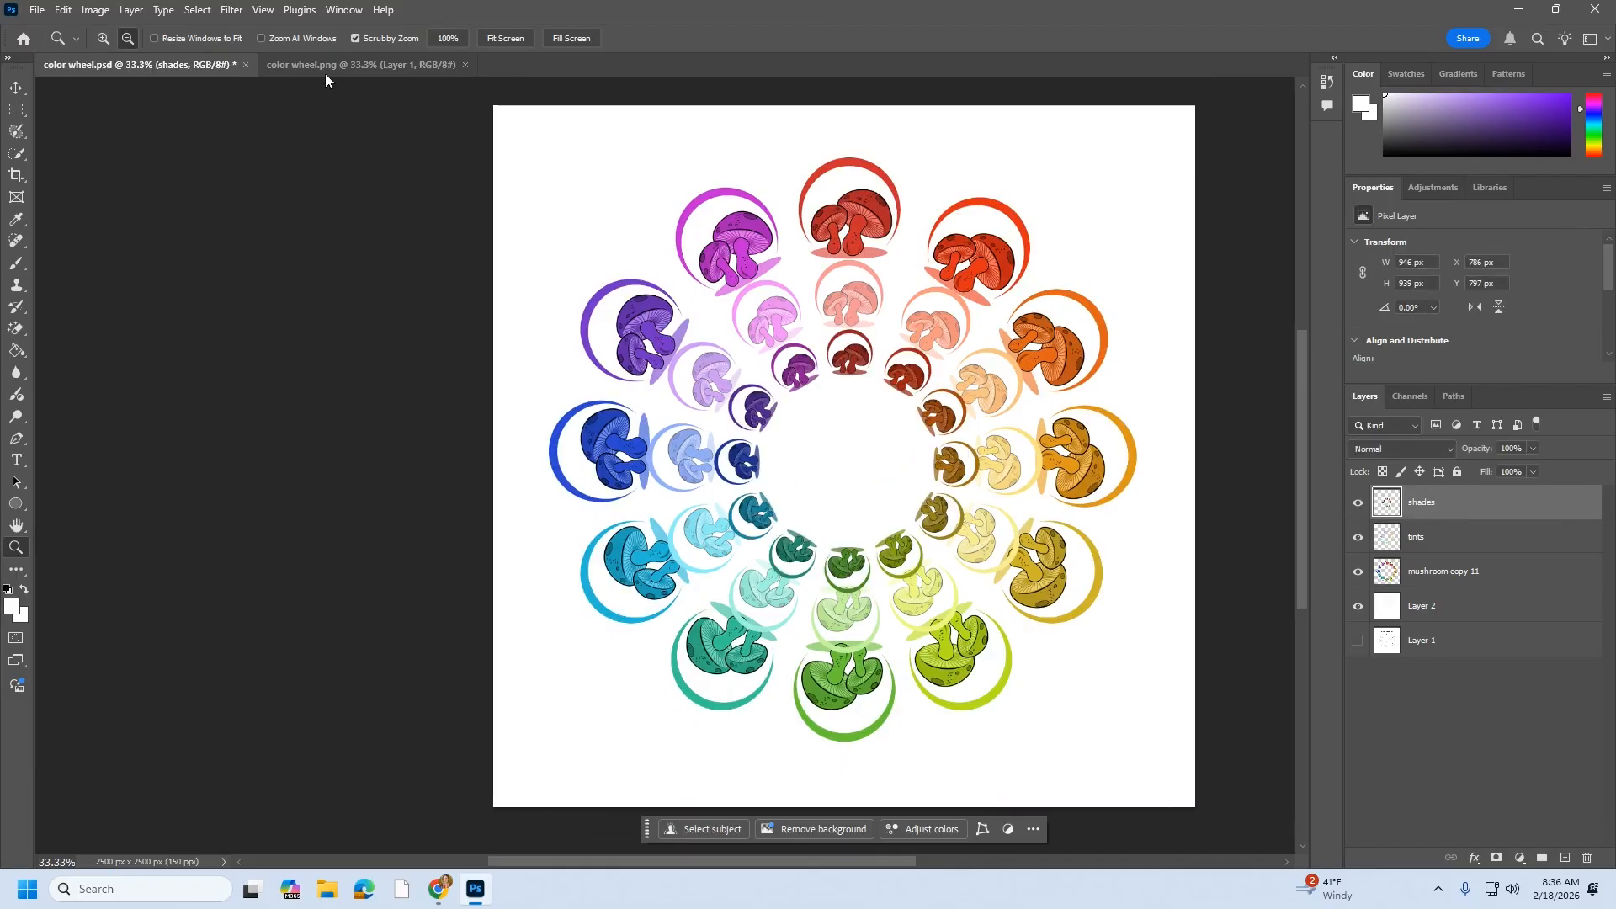
pyautogui.click(317, 66)
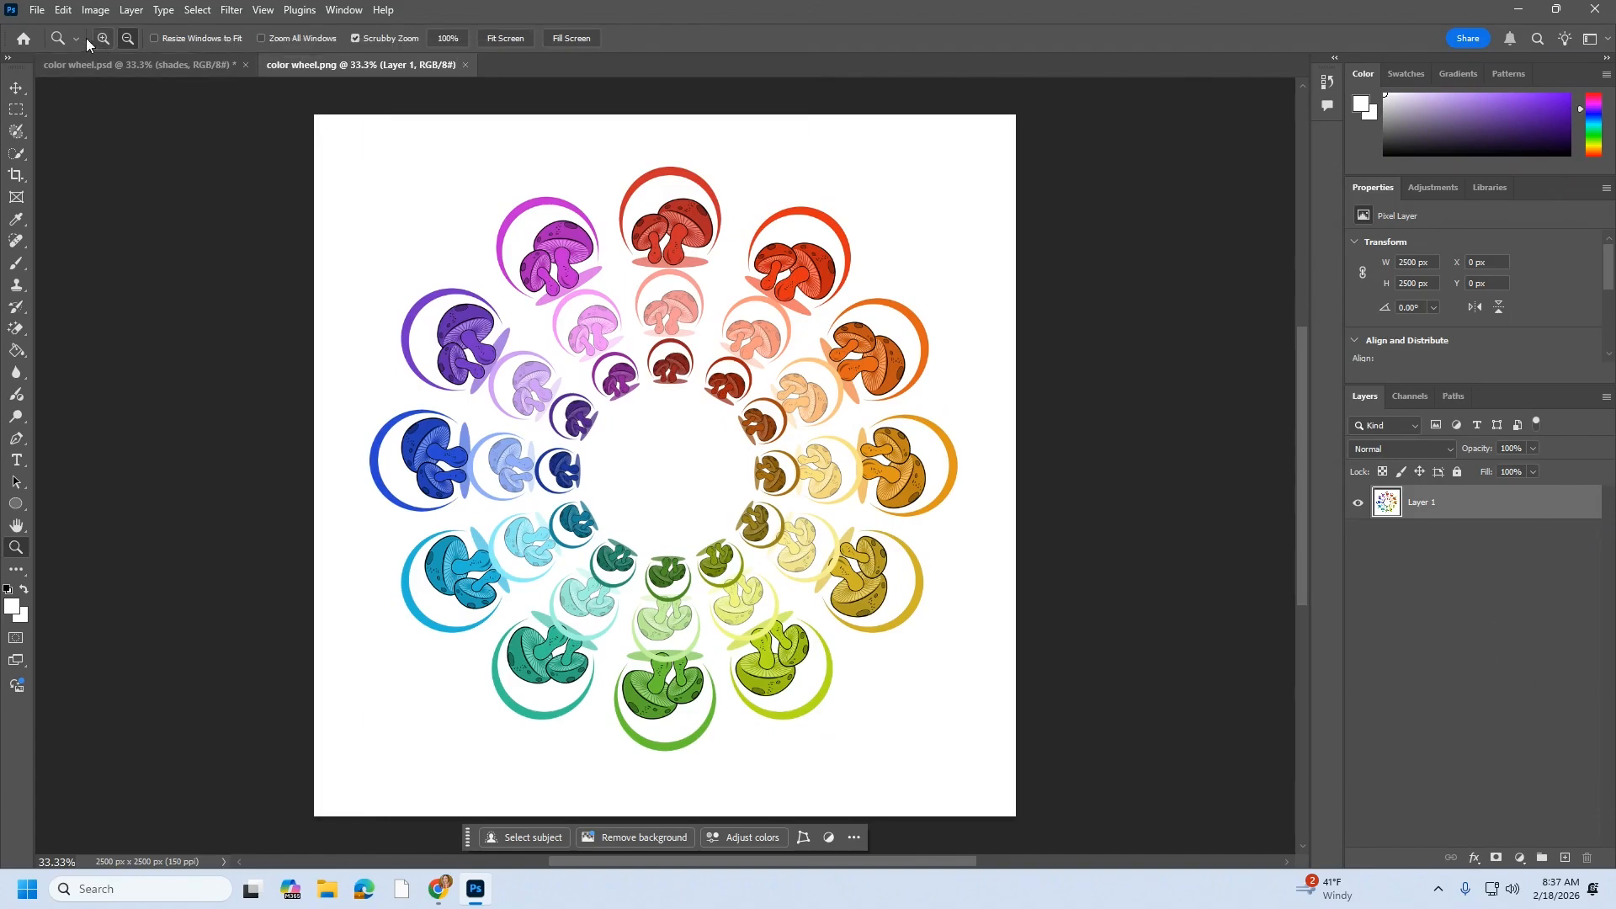
pyautogui.click(118, 67)
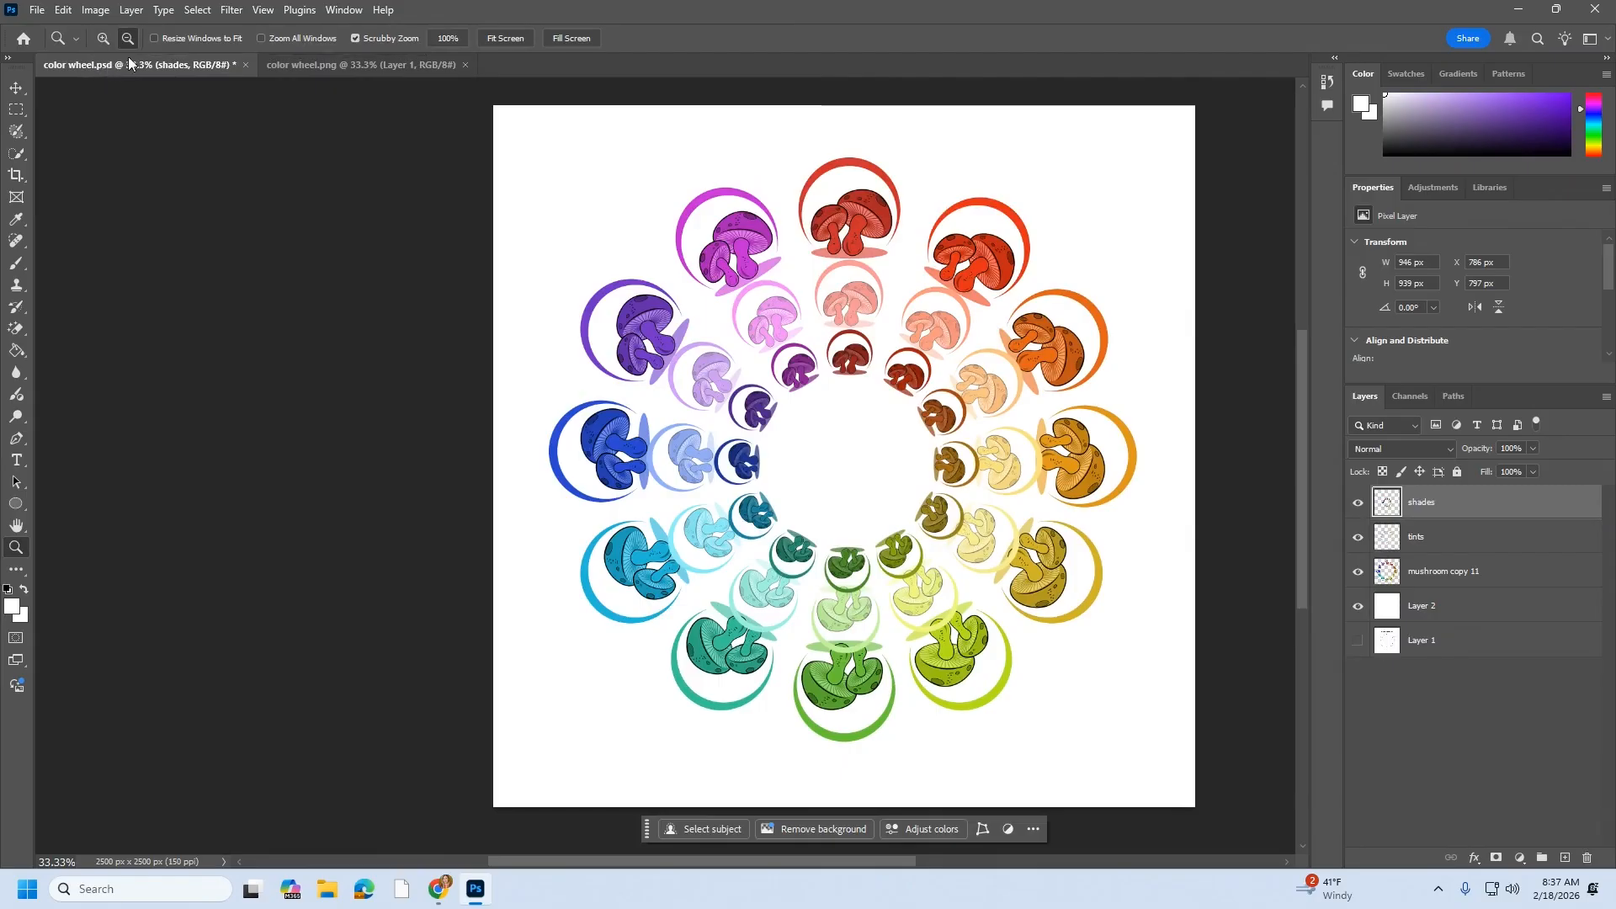
pyautogui.click(392, 64)
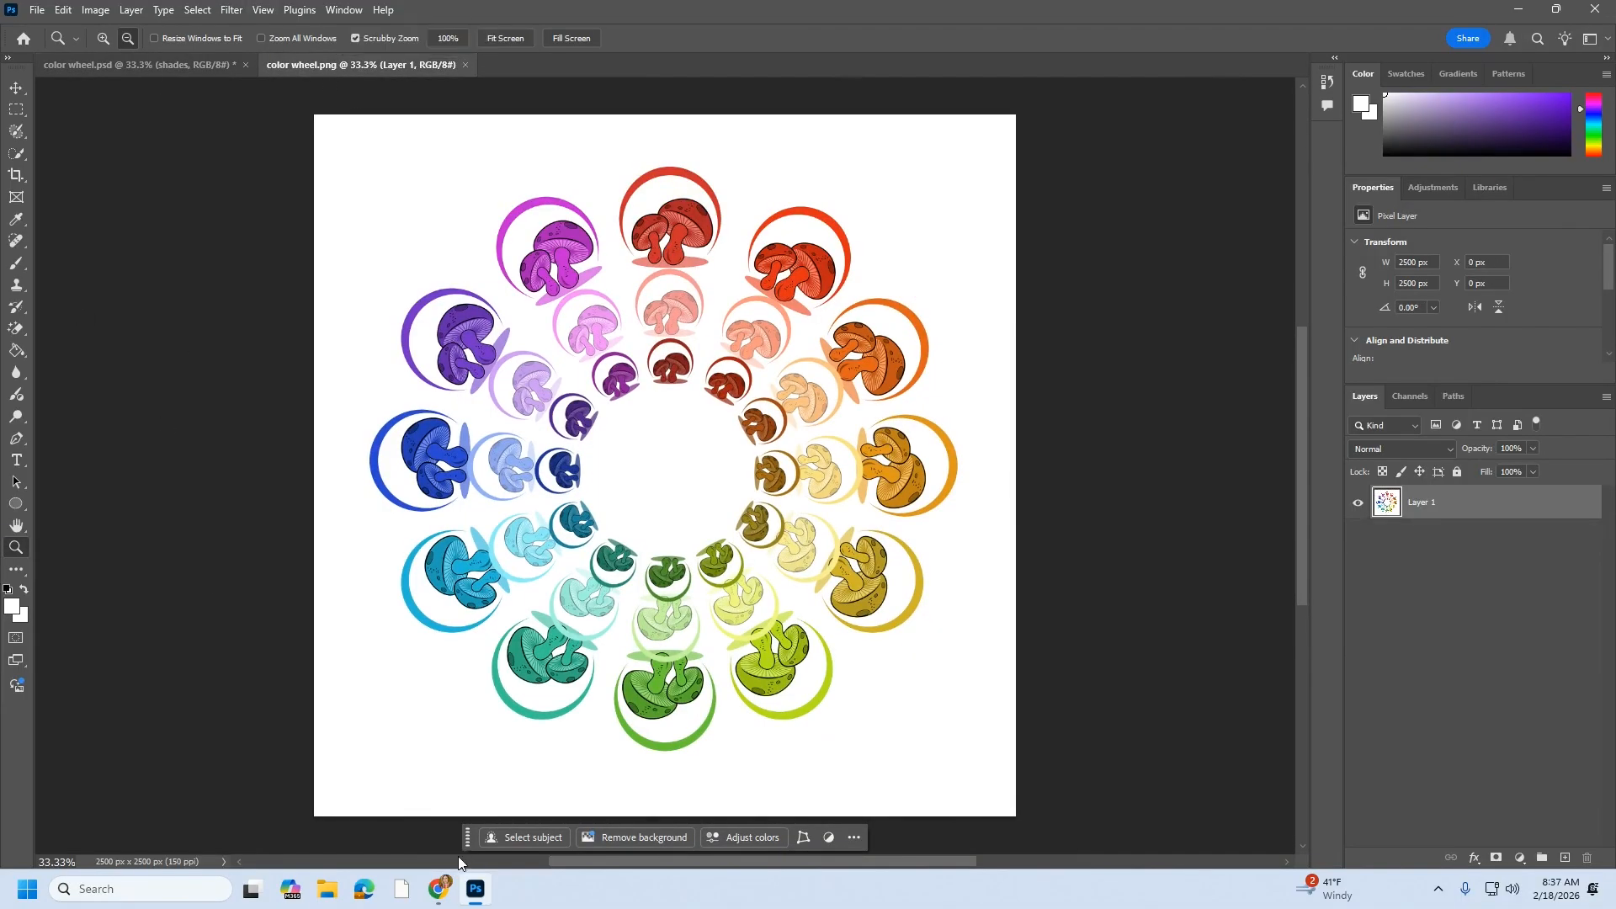
# Switch to Chrome and review the requirements of the Digital Color Wheel assignment in Google Classroom
pyautogui.moveTo(439, 886)
pyautogui.click(345, 806)
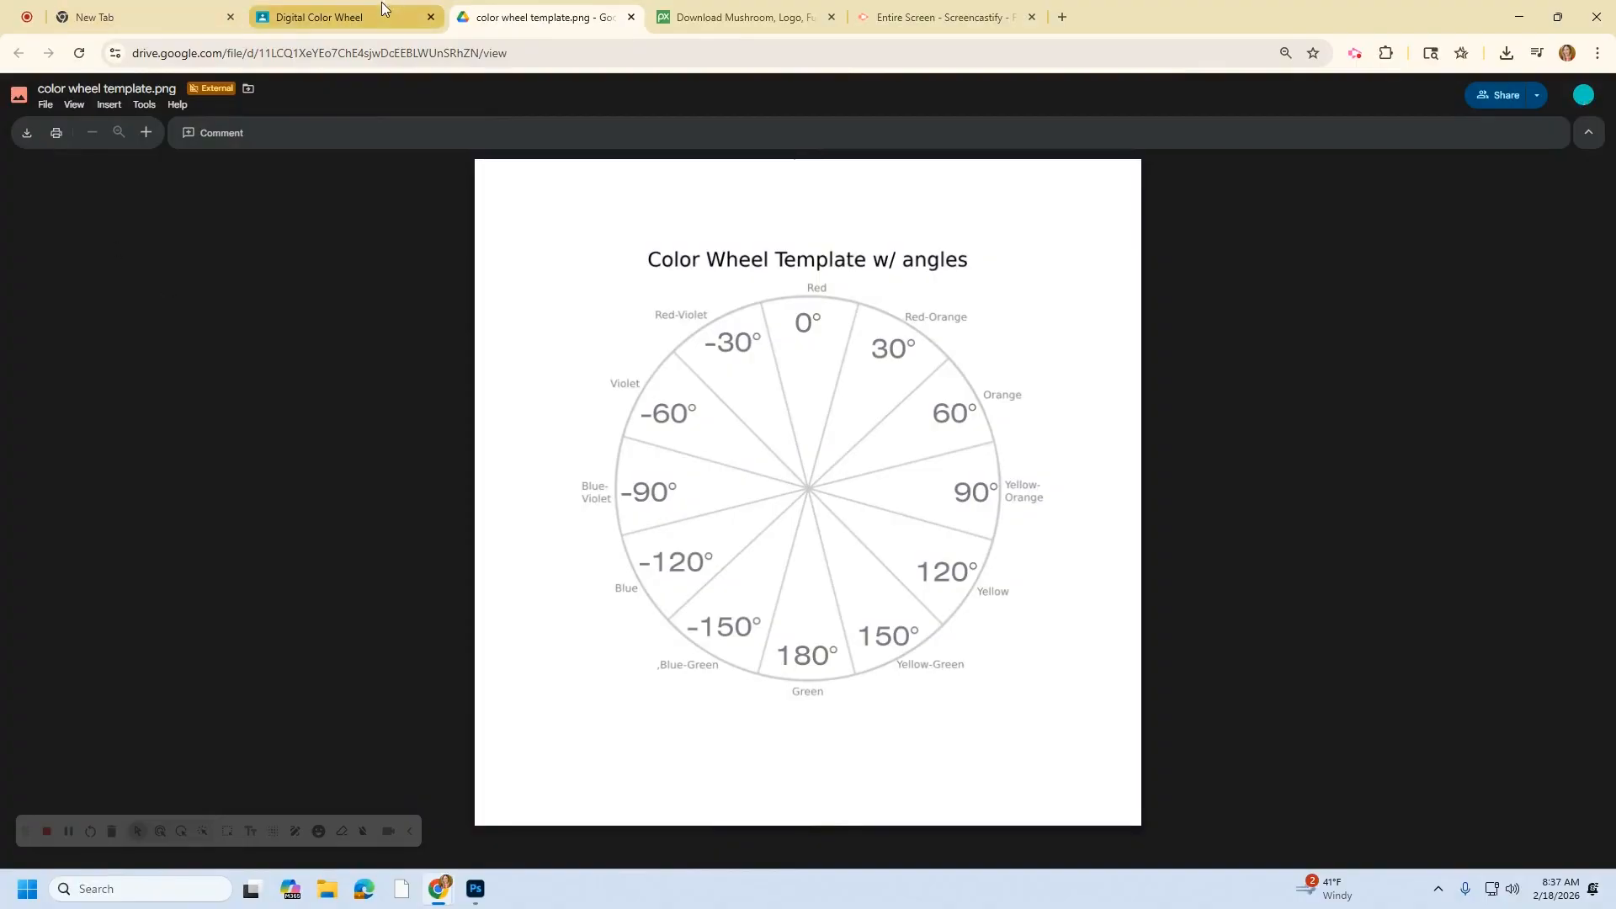
pyautogui.click(336, 17)
pyautogui.press('Escape')
pyautogui.scroll(2, 1195, 448)
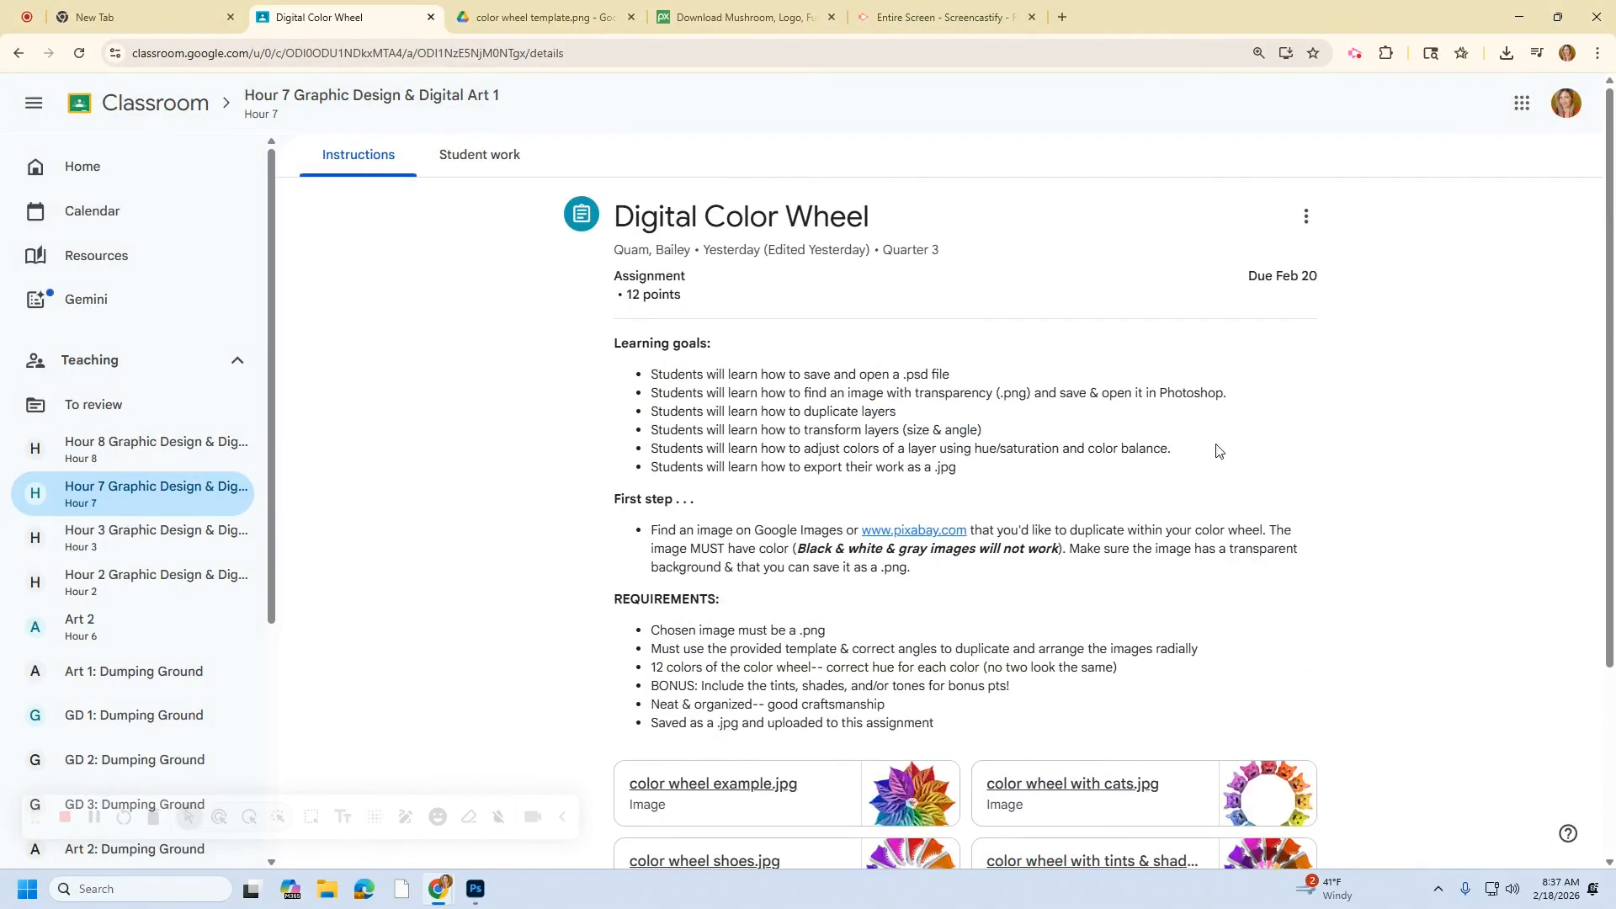
pyautogui.scroll(-3, 1111, 590)
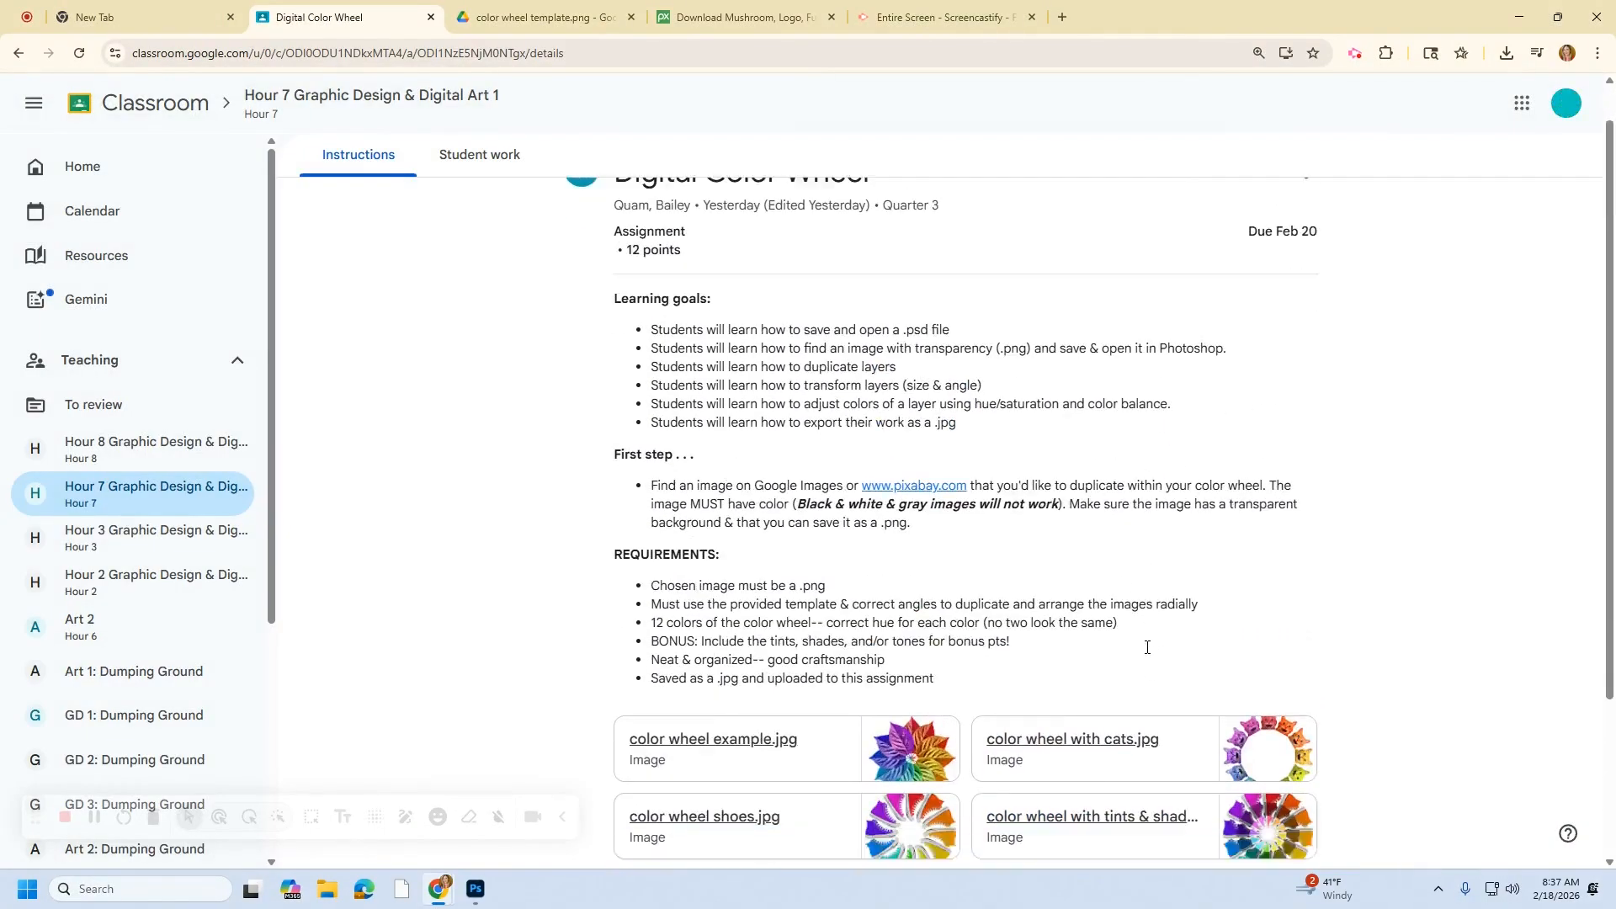
pyautogui.moveTo(934, 470); pyautogui.dragTo(640, 390)
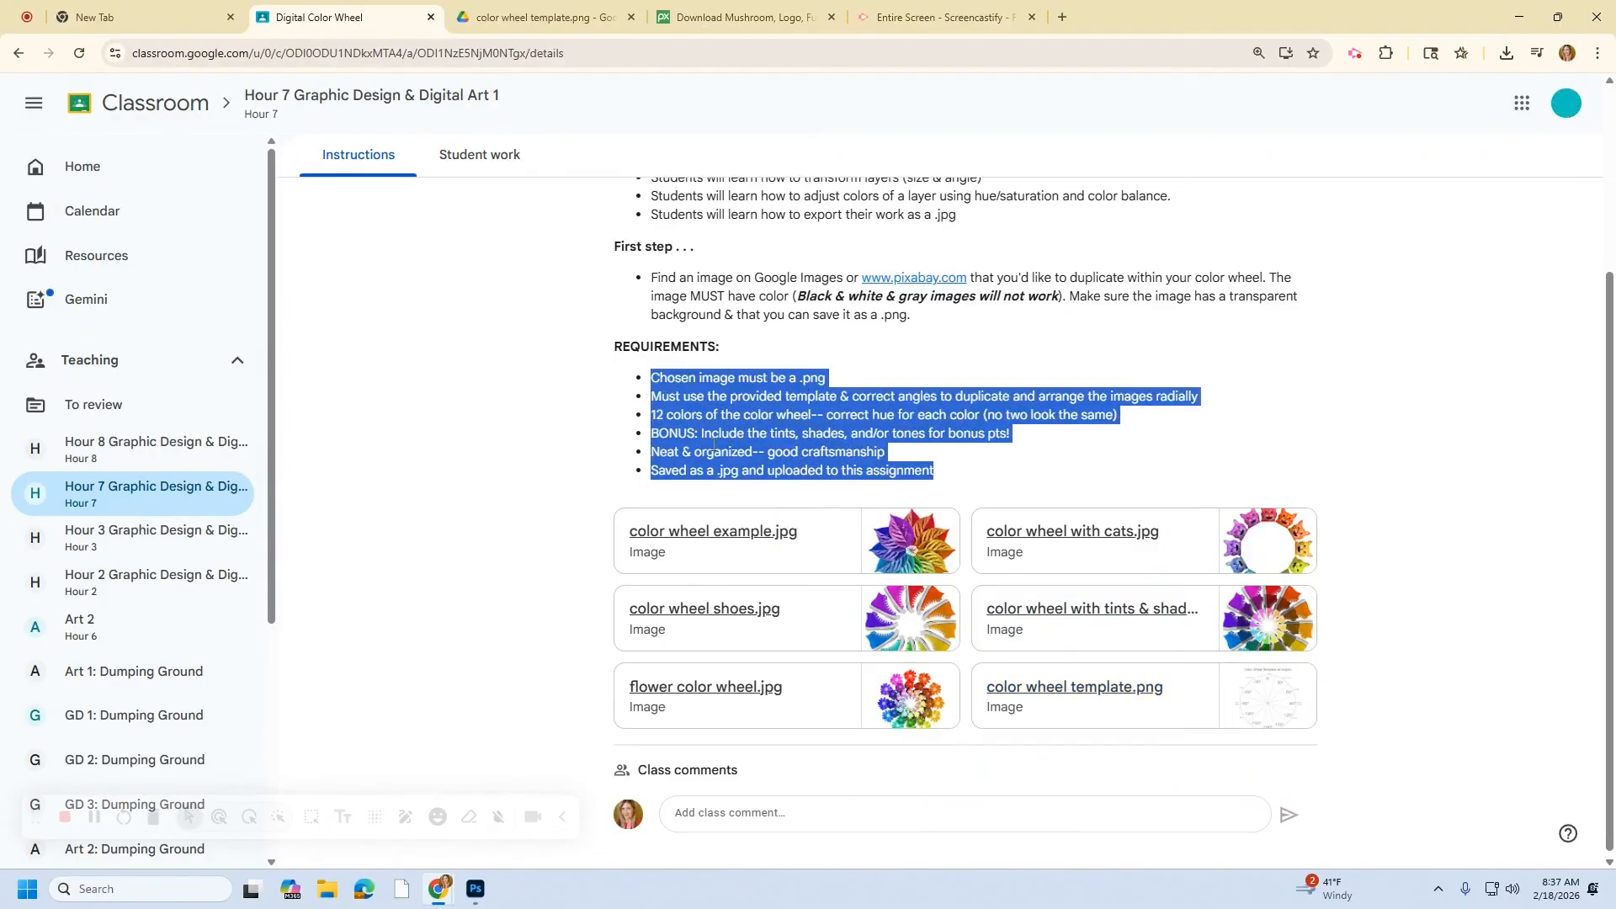
pyautogui.click(1032, 407)
pyautogui.scroll(3, 1035, 405)
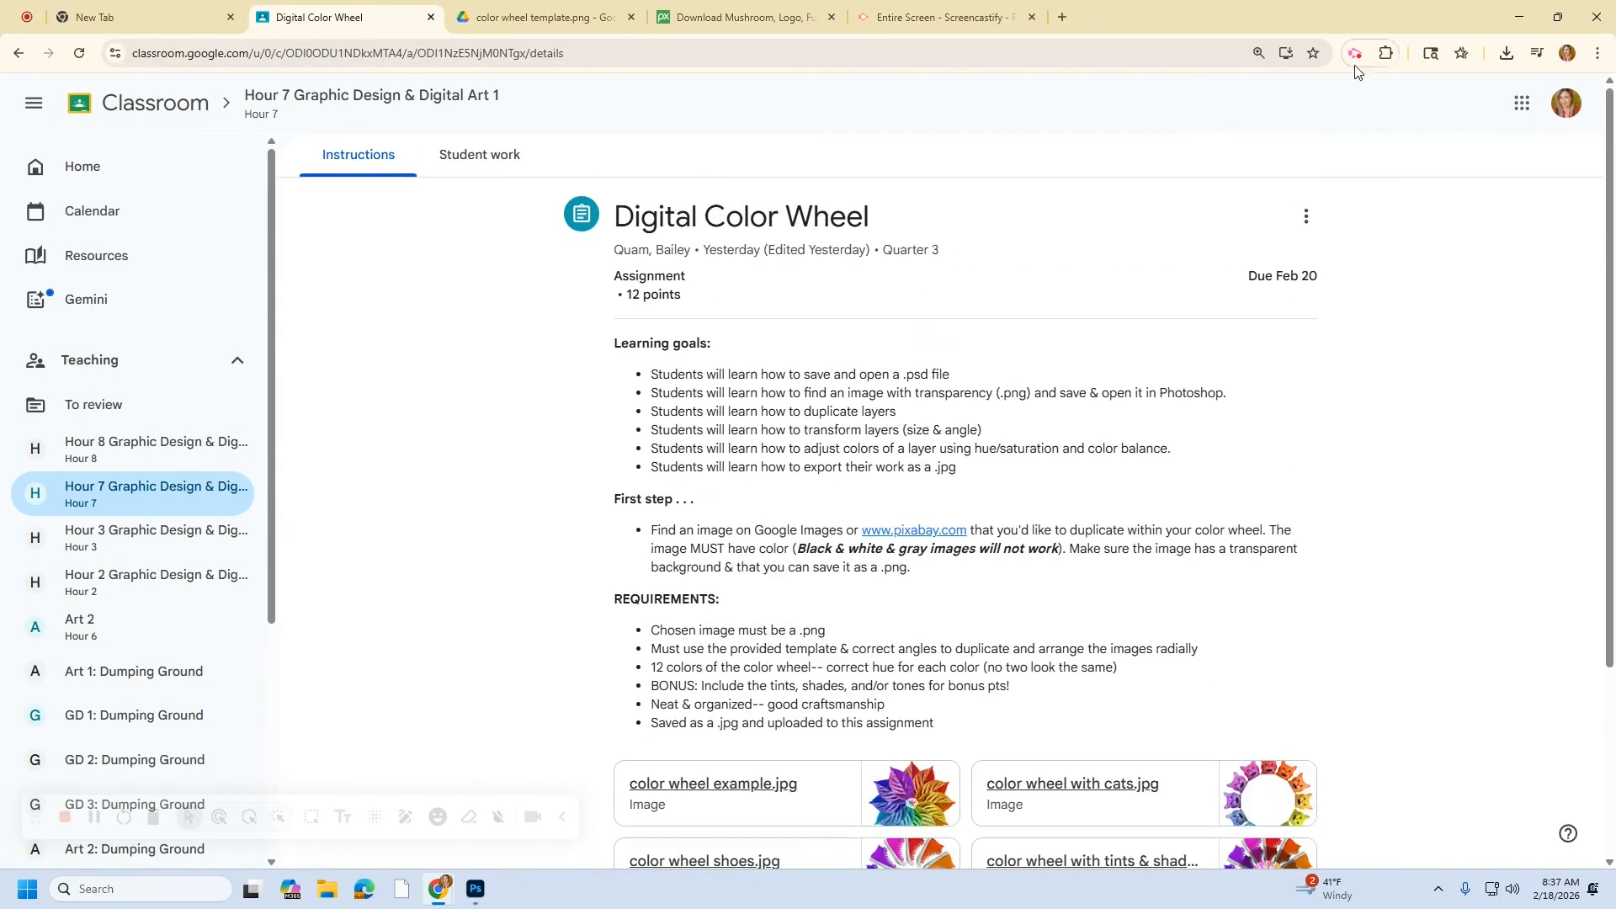
pyautogui.click(1353, 54)
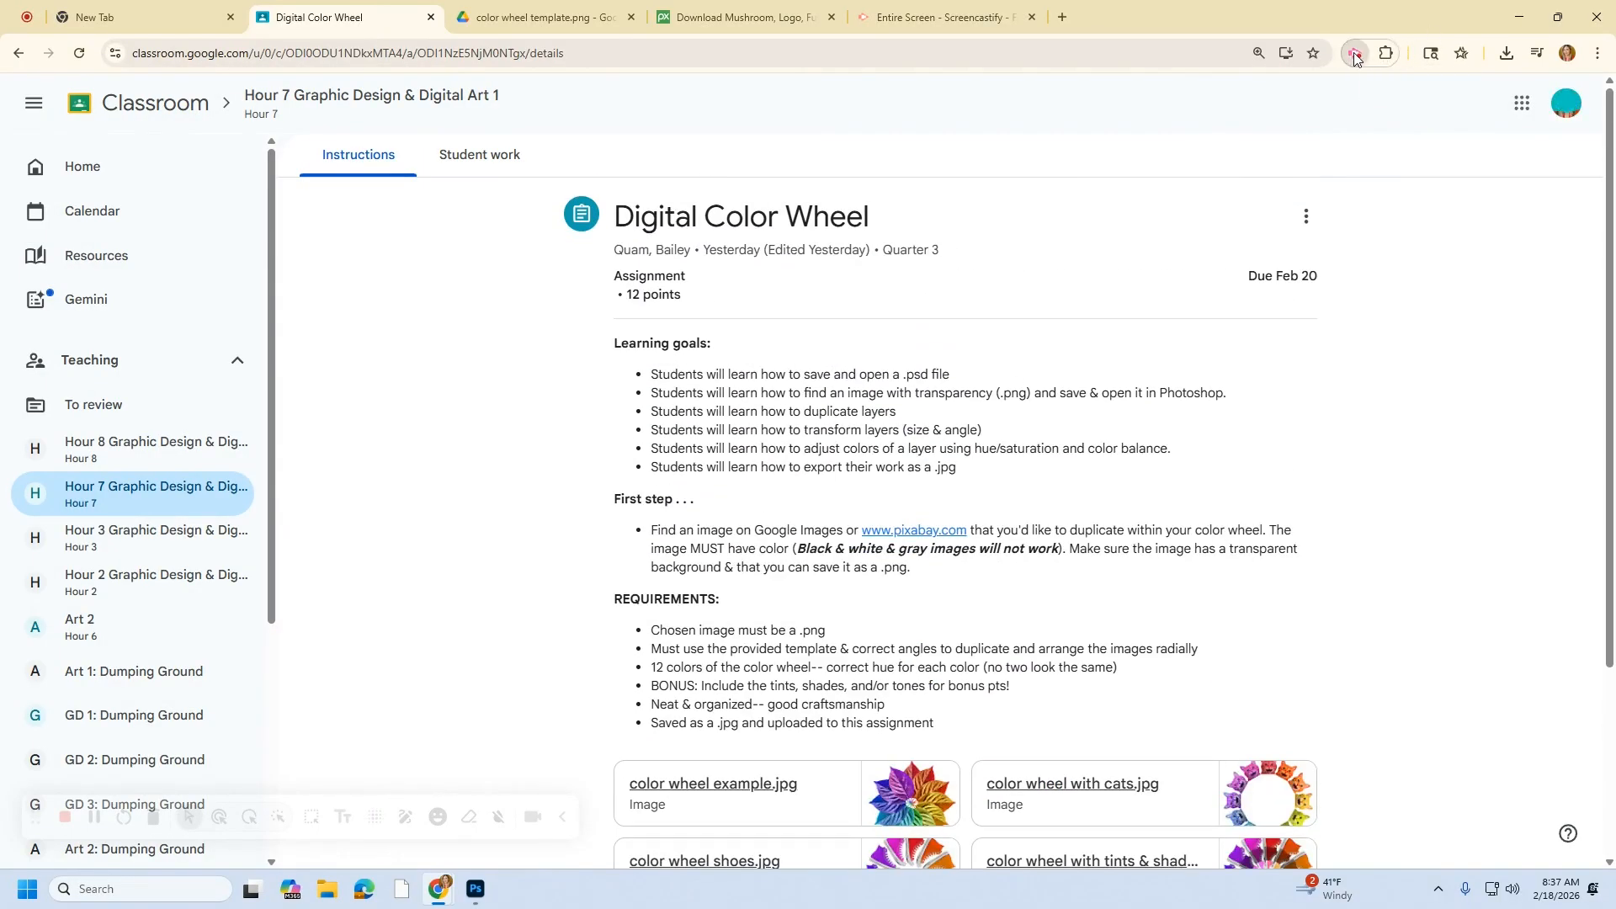